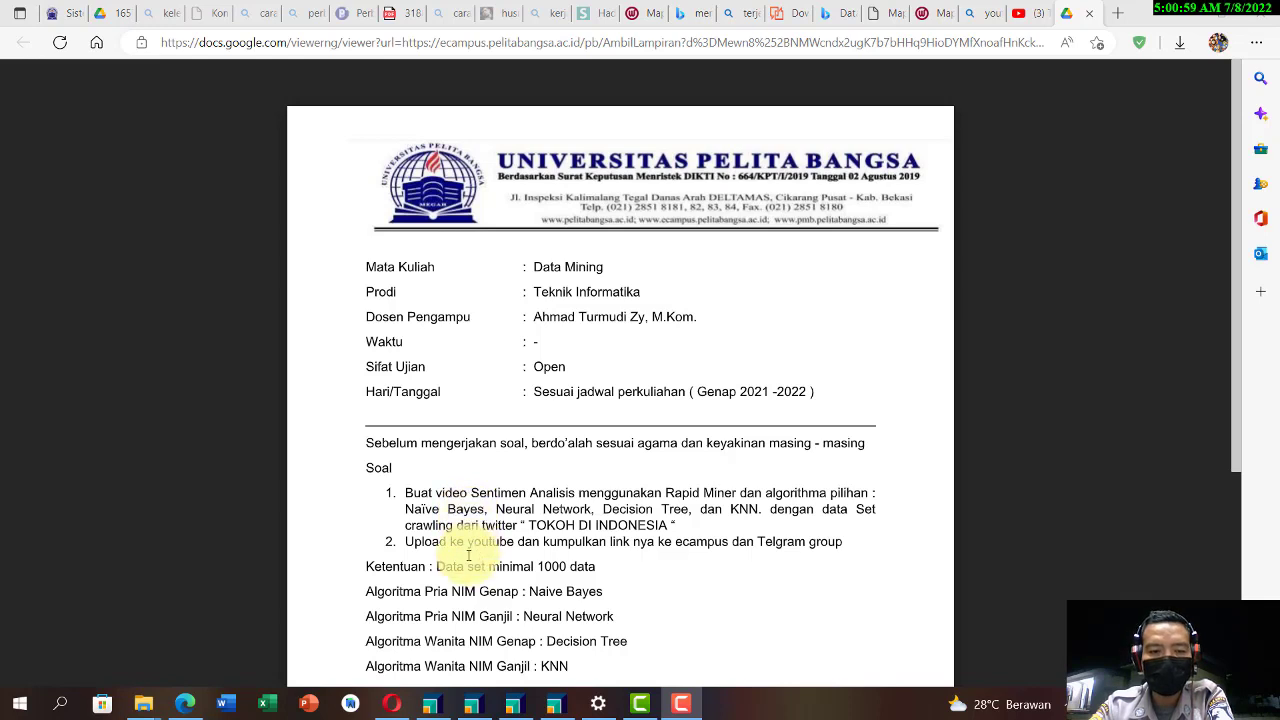
Step: Review the exam brief's sentiment analysis task, Twitter crawling topic, upload requirement and algorithm assignments
{"action": "left_click_drag", "start_coordinate": [519, 592], "coordinate": [426, 594]}
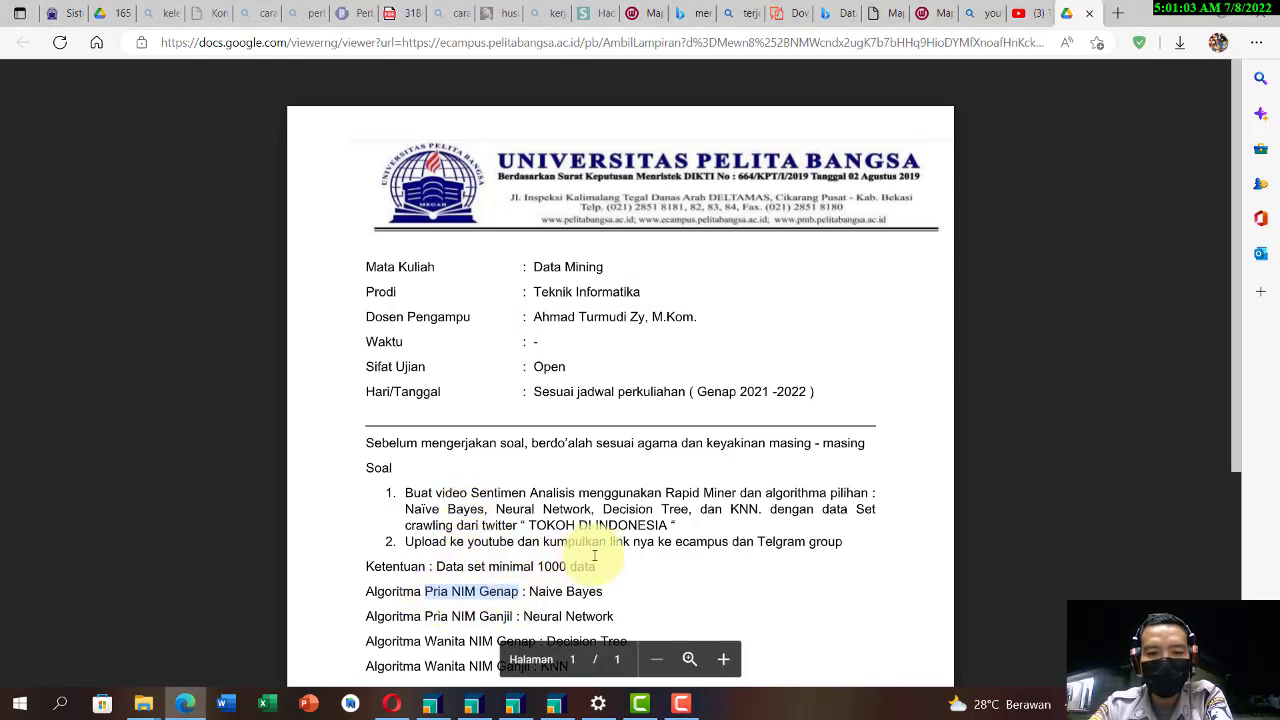
{"action": "left_click_drag", "start_coordinate": [405, 527], "coordinate": [654, 524]}
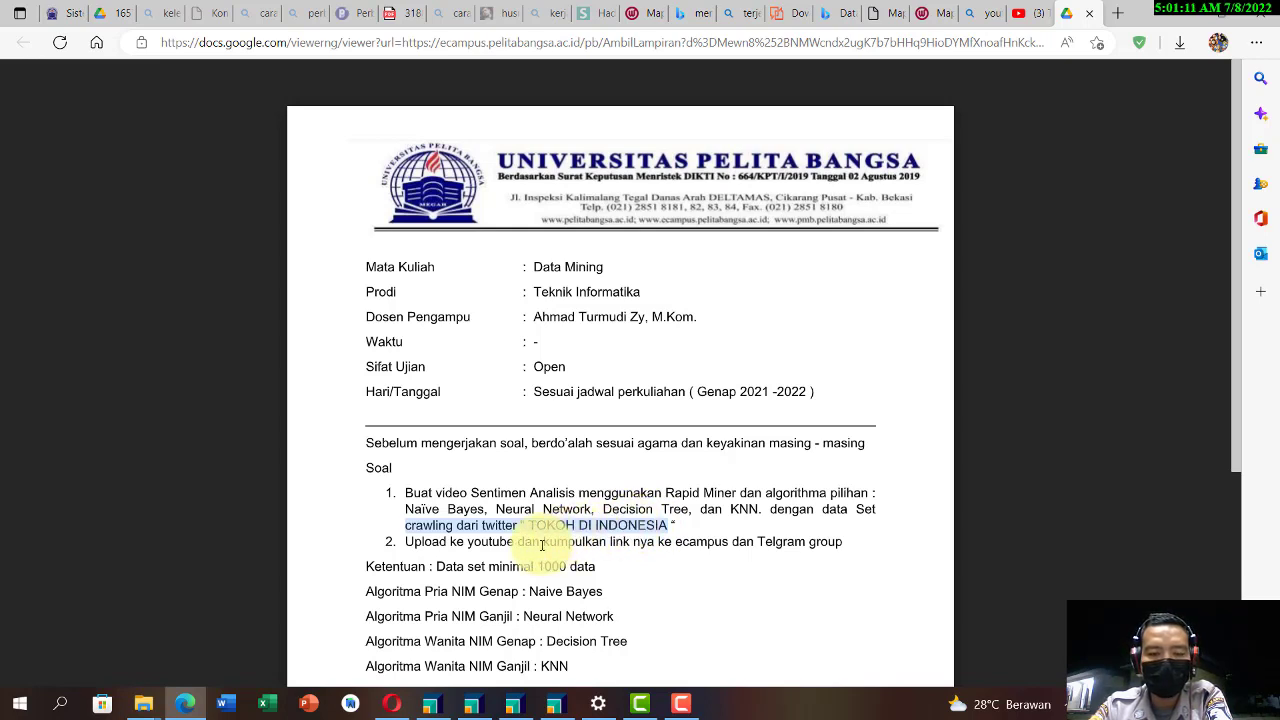
{"action": "left_click_drag", "start_coordinate": [406, 542], "coordinate": [603, 548]}
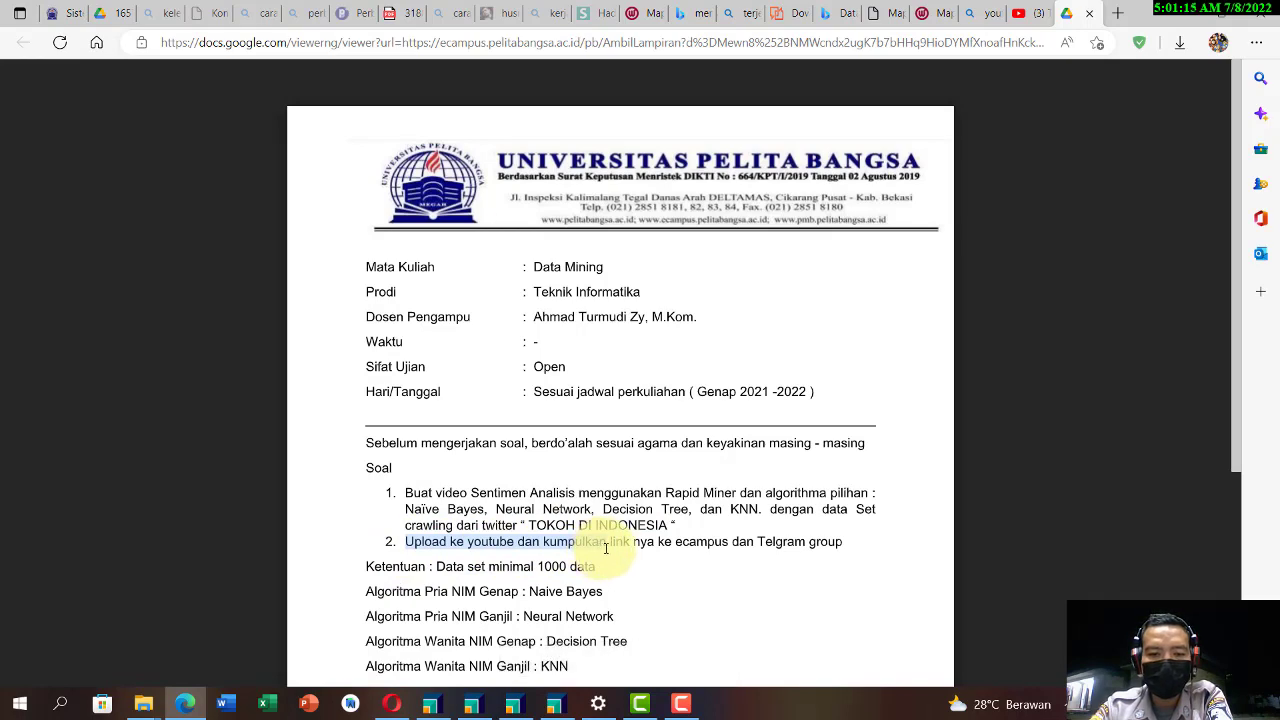
{"action": "scroll", "coordinate": [607, 548], "scroll_direction": "down", "scroll_amount": 1}
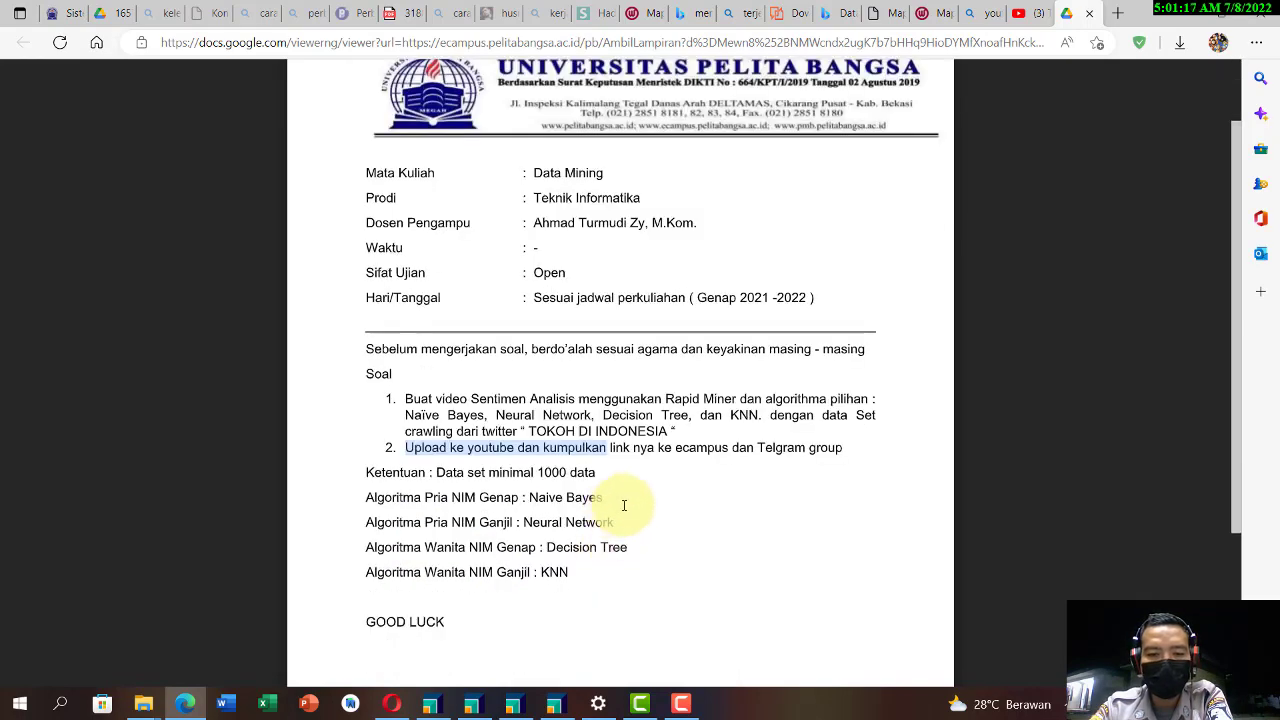
{"action": "scroll", "coordinate": [658, 484], "scroll_direction": "down", "scroll_amount": 1}
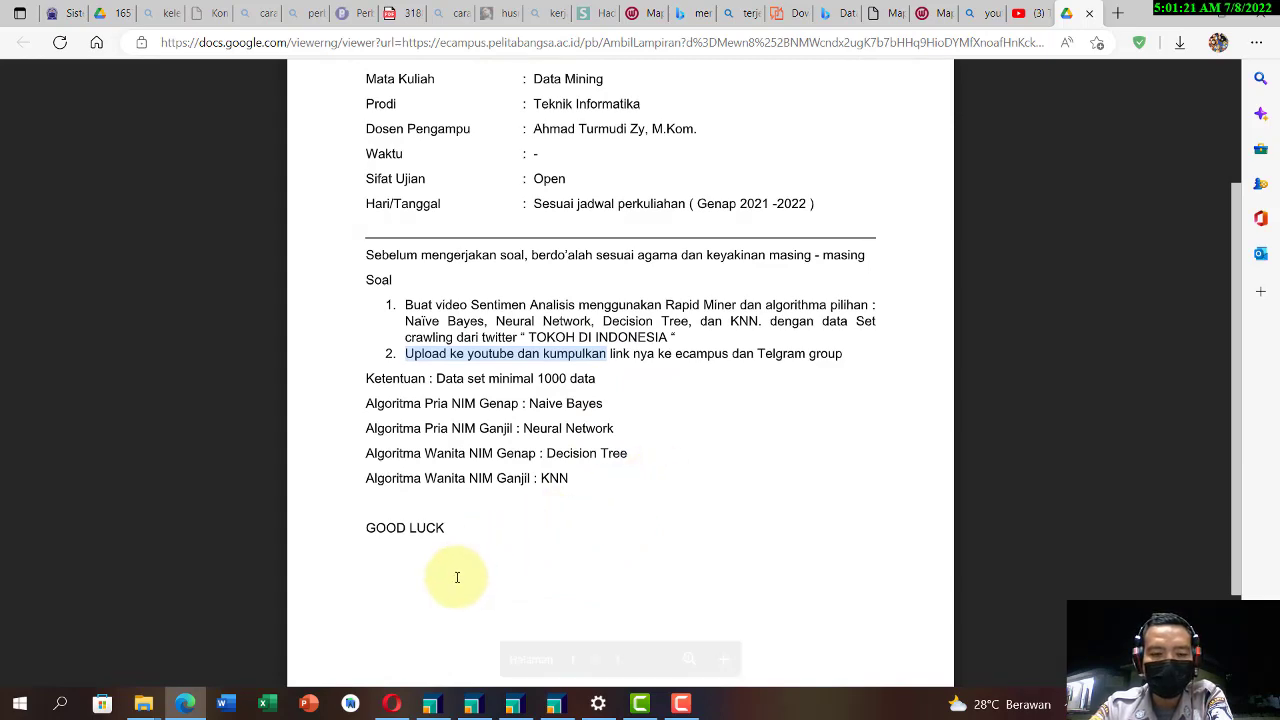
Step: Switch to the PencarianJudulData process in RapidMiner and inspect the Twitter connection used by the Search Twitter operator
{"action": "left_click", "coordinate": [432, 700]}
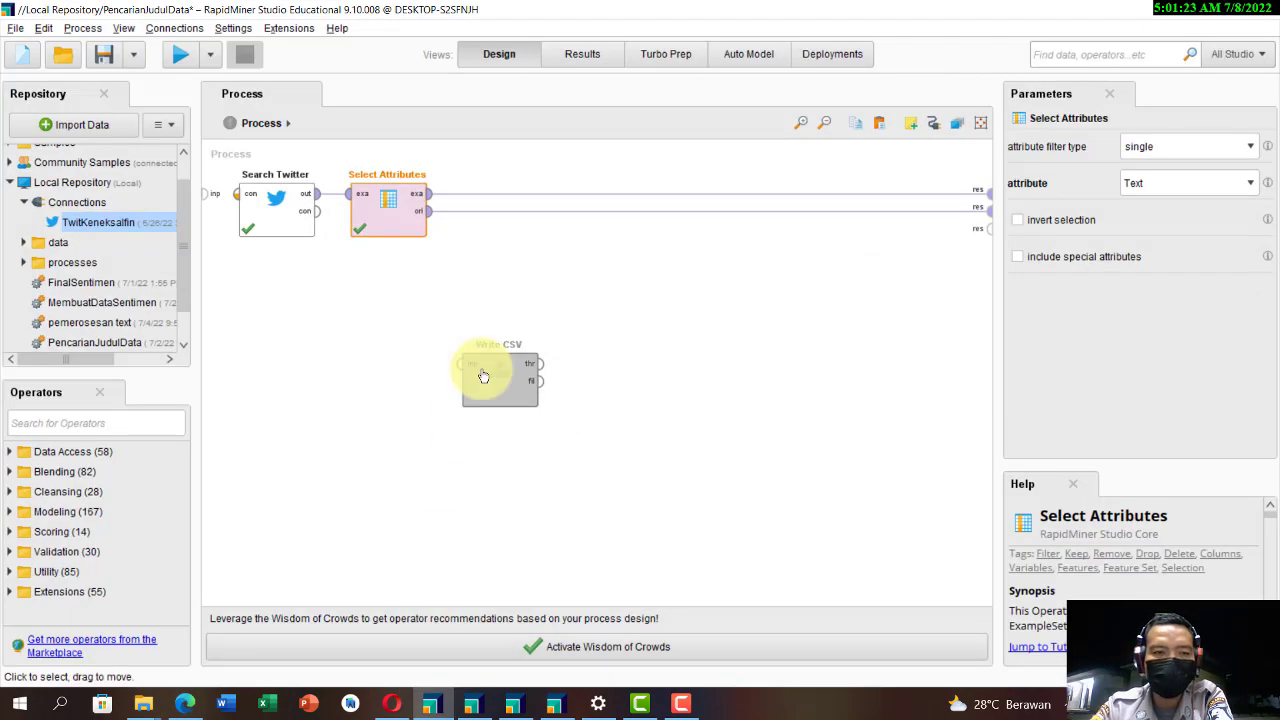
{"action": "left_click", "coordinate": [284, 223]}
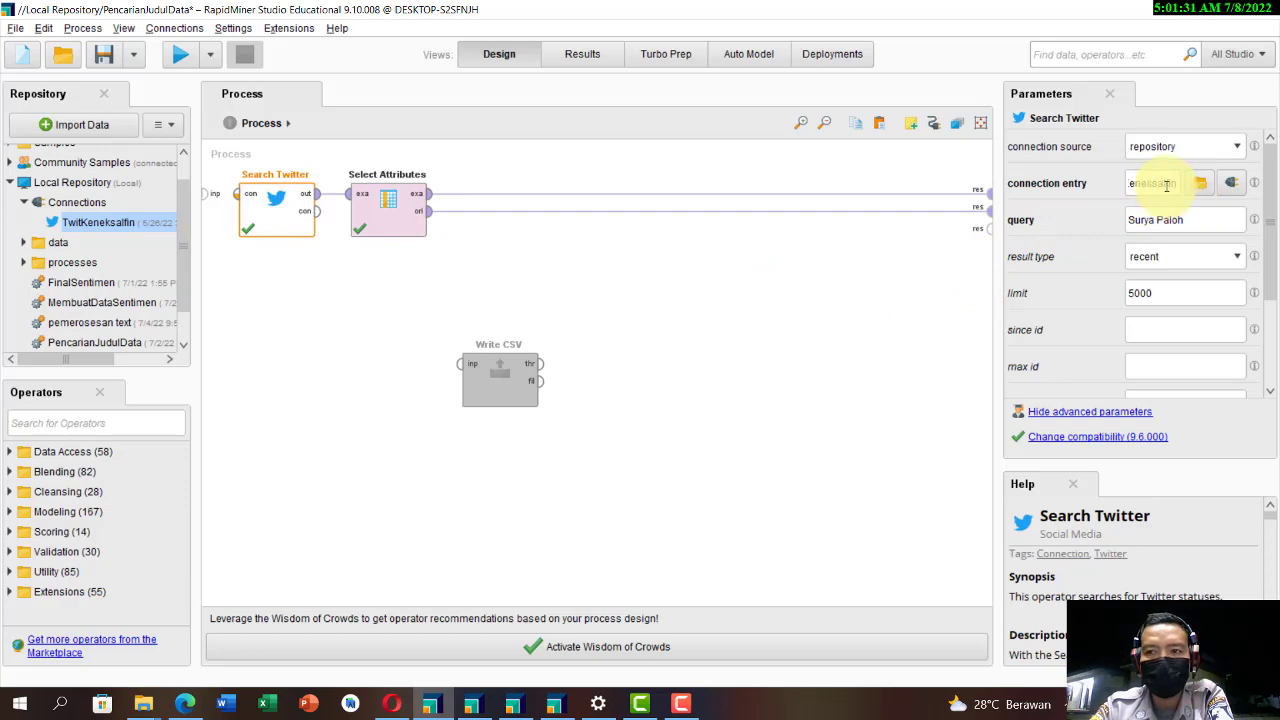
{"action": "left_click", "coordinate": [1228, 184]}
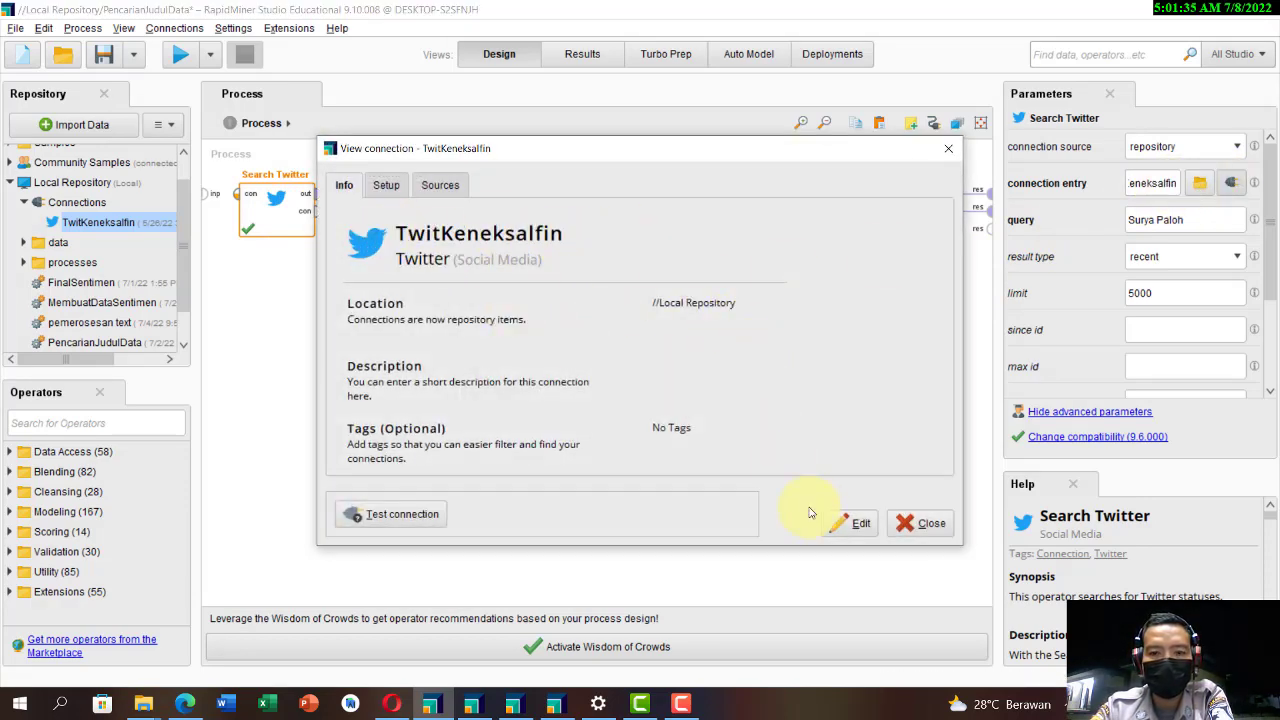
{"action": "left_click", "coordinate": [948, 148]}
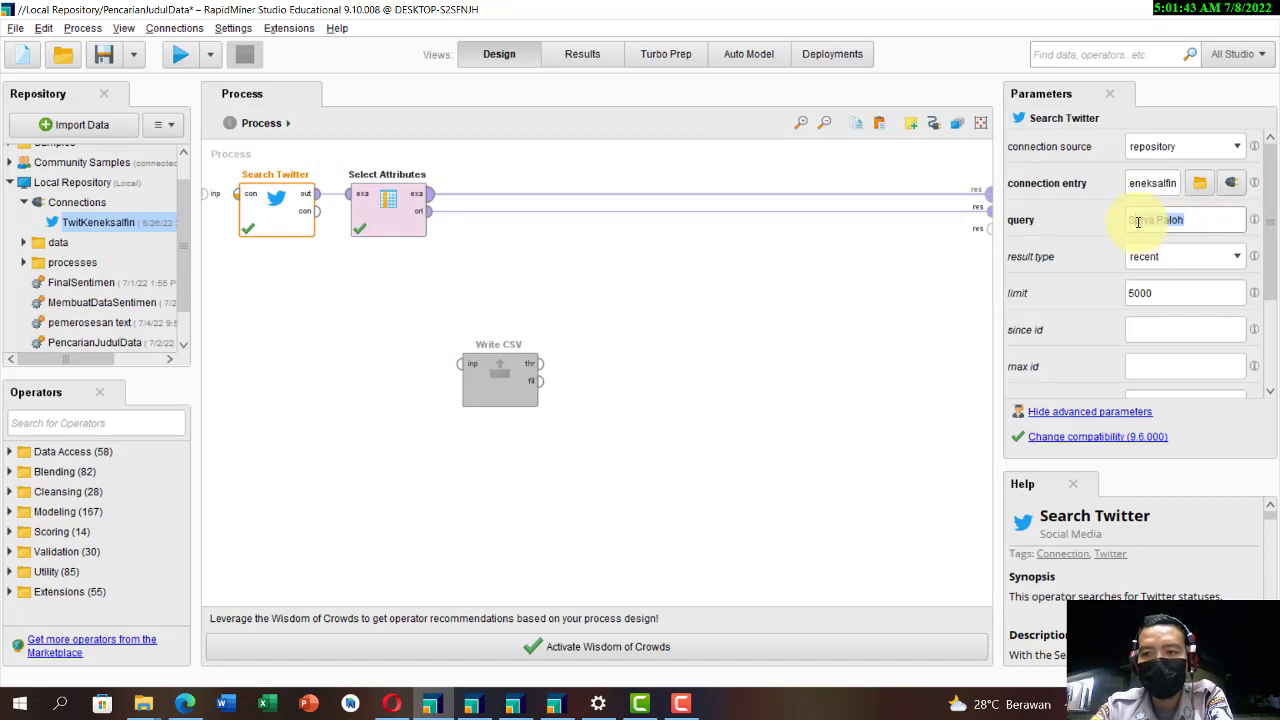
Step: Set the Search Twitter operator's result type to recent or popular
{"action": "left_click", "coordinate": [1192, 262]}
{"action": "left_click", "coordinate": [1190, 262]}
{"action": "left_click", "coordinate": [1188, 262]}
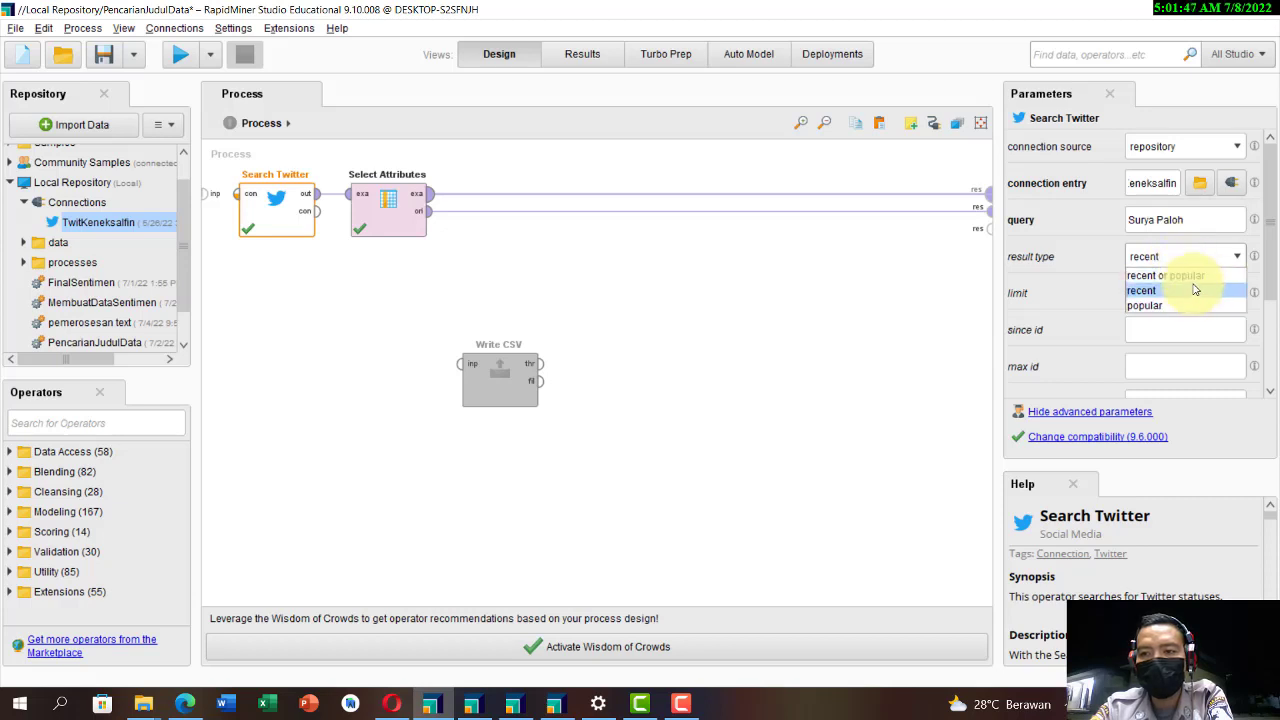
{"action": "left_click", "coordinate": [1190, 276]}
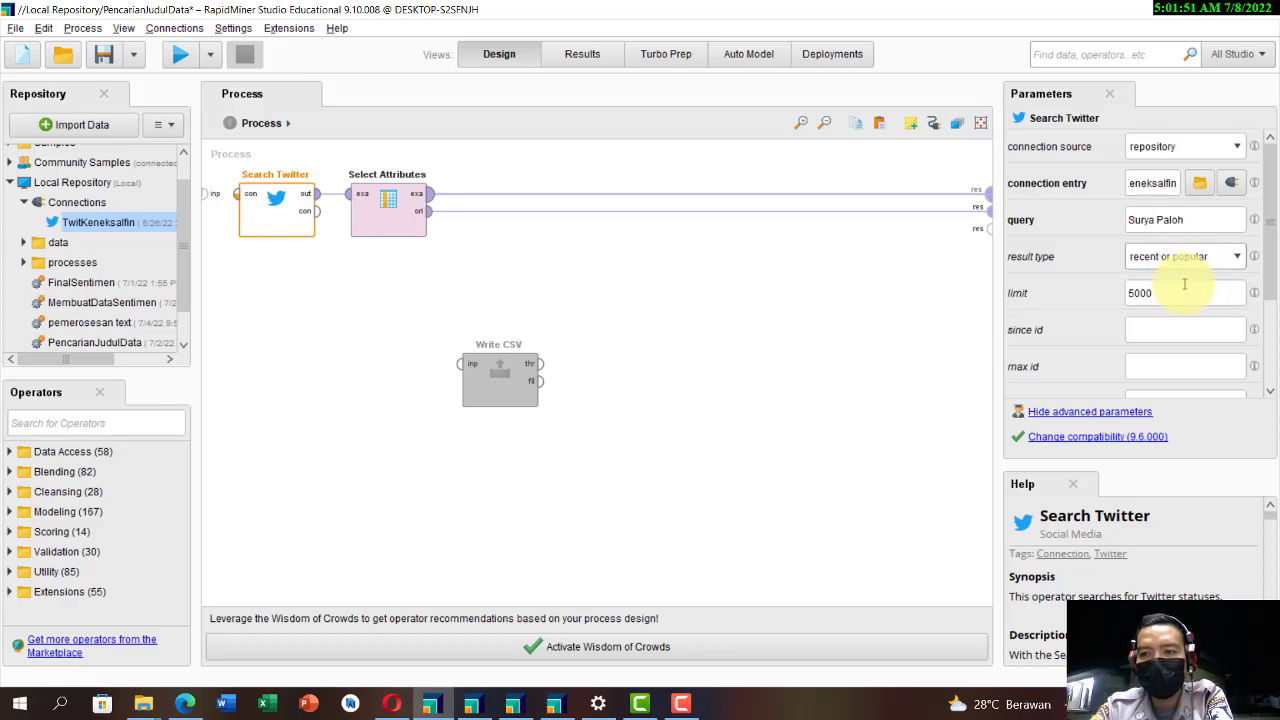
{"action": "left_click", "coordinate": [1200, 257]}
{"action": "left_click", "coordinate": [1172, 273]}
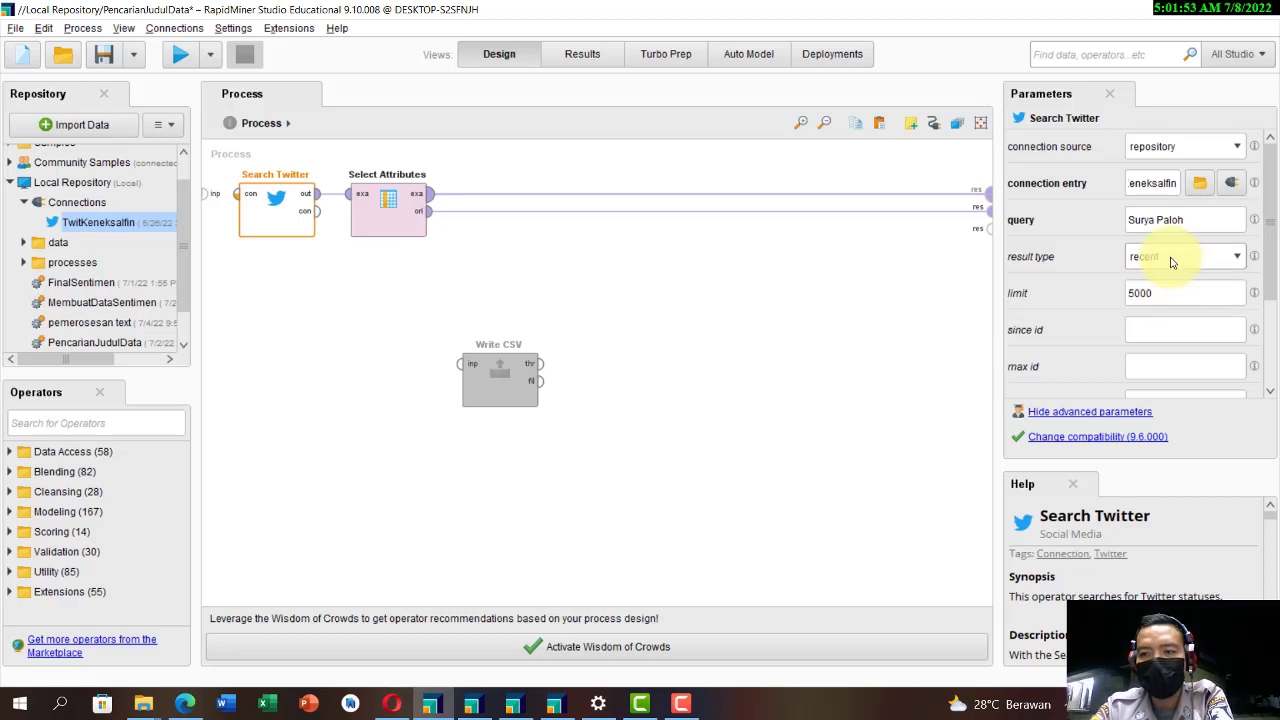
{"action": "left_click", "coordinate": [1173, 258]}
{"action": "left_click", "coordinate": [1176, 281]}
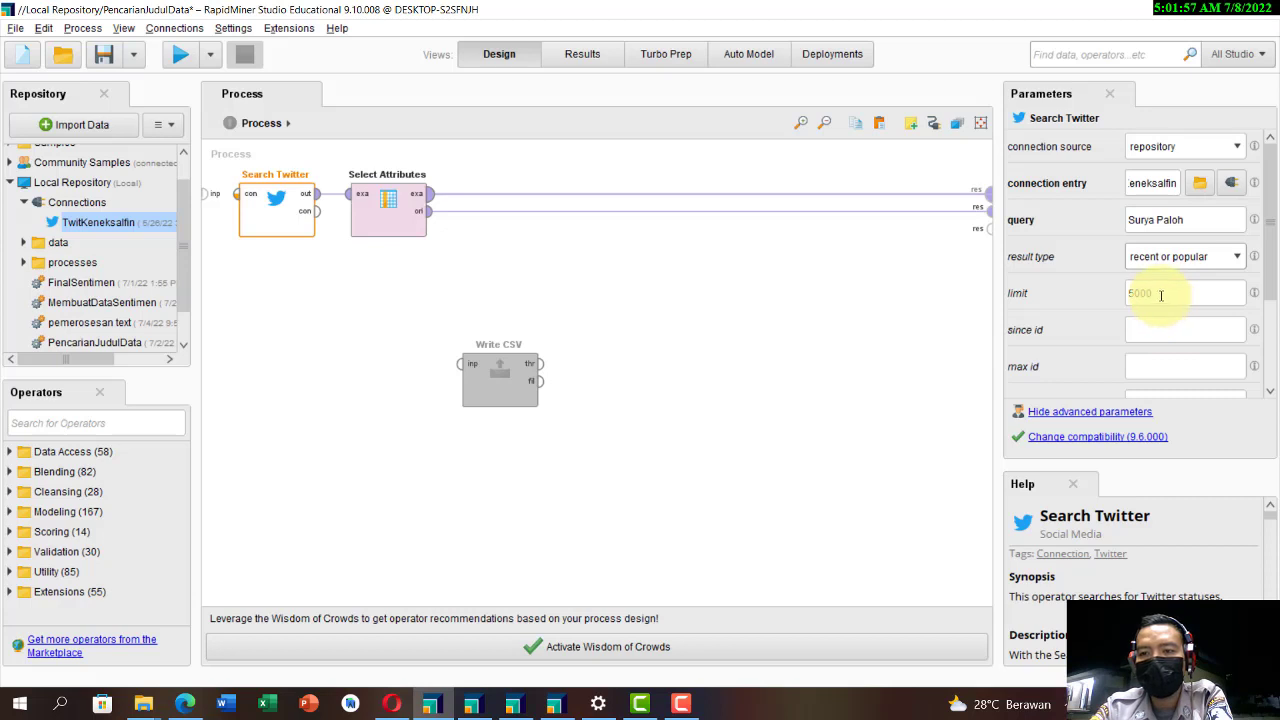
Step: Check the minimum data set size in the browser's exam brief, and return to the RapidMiner process
{"action": "scroll", "coordinate": [1160, 294], "scroll_direction": "down", "scroll_amount": 1}
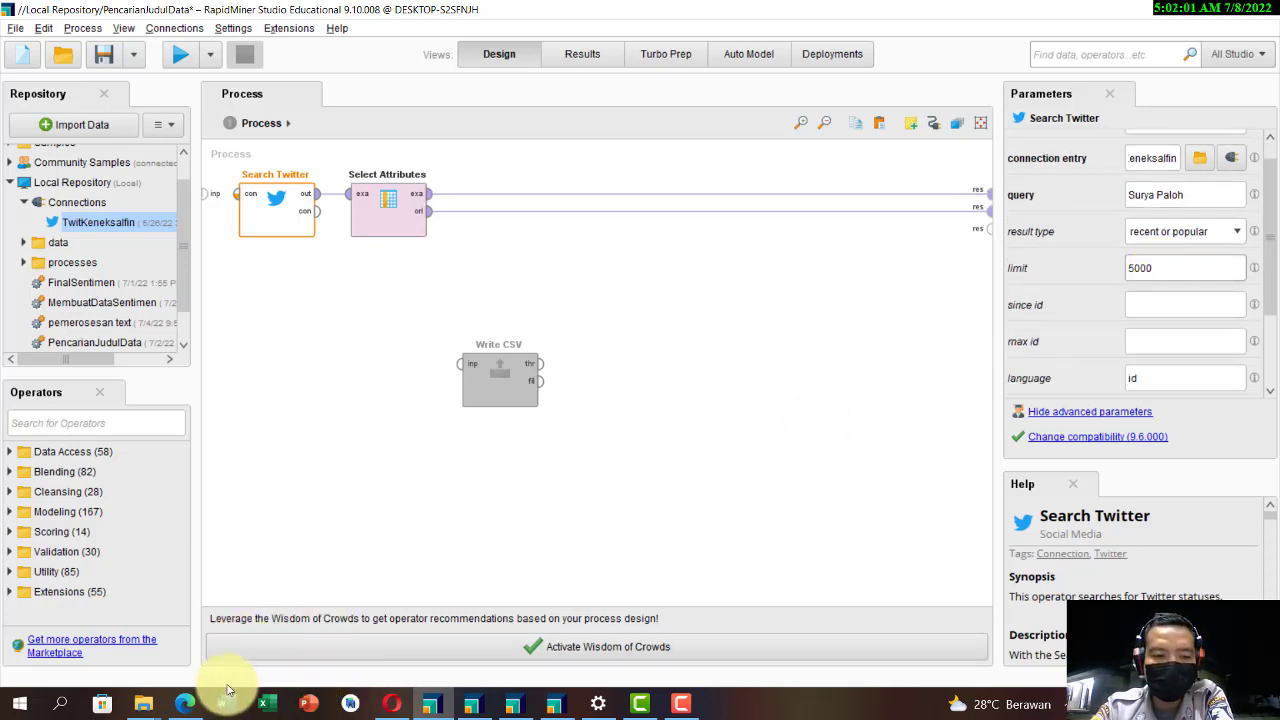
{"action": "left_click", "coordinate": [188, 700]}
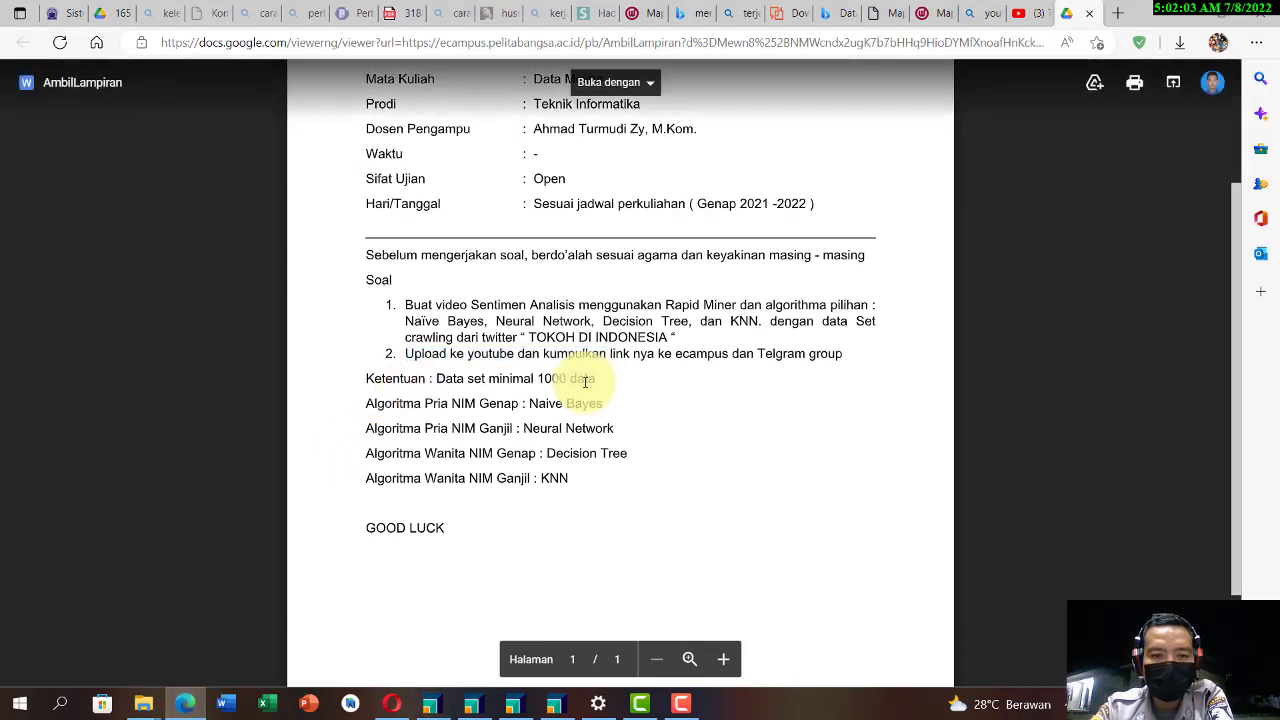
{"action": "left_click_drag", "start_coordinate": [595, 381], "coordinate": [467, 381]}
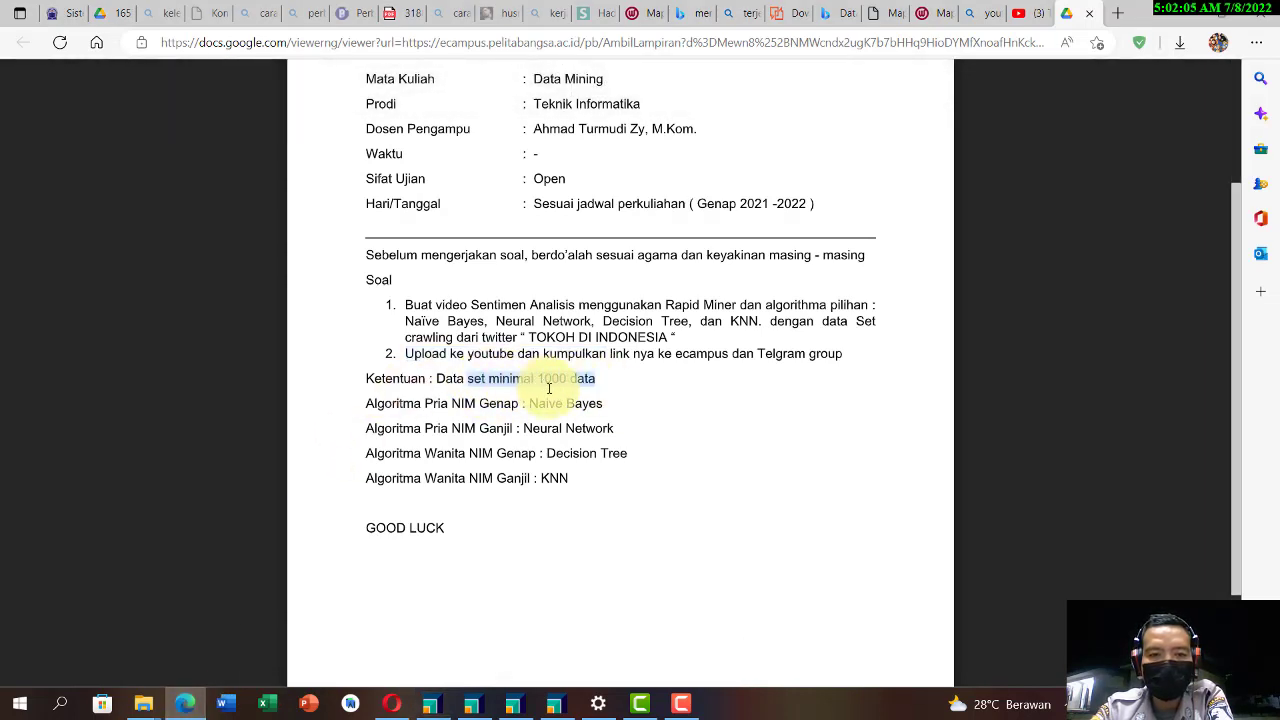
{"action": "left_click", "coordinate": [430, 703]}
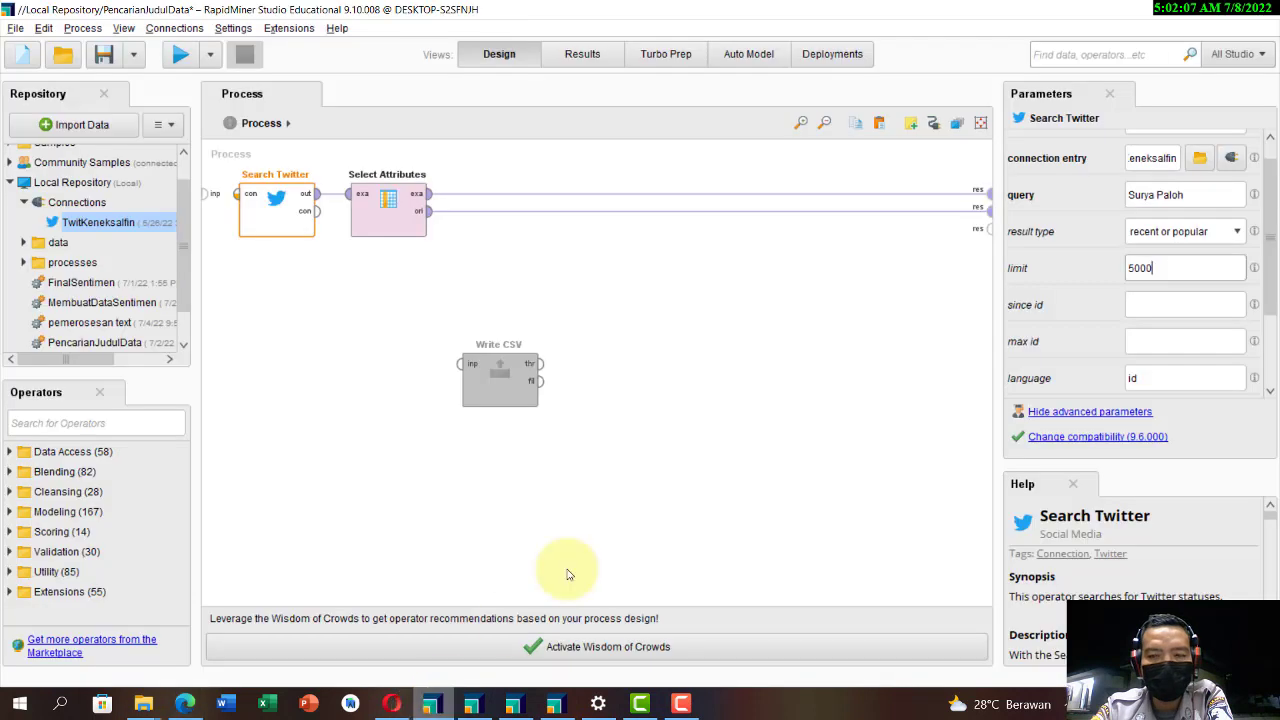
Step: Check the Search Twitter operator's limit and language parameters, and run the process
{"action": "double_click", "coordinate": [1137, 279]}
{"action": "scroll", "coordinate": [1145, 368], "scroll_direction": "down", "scroll_amount": 1}
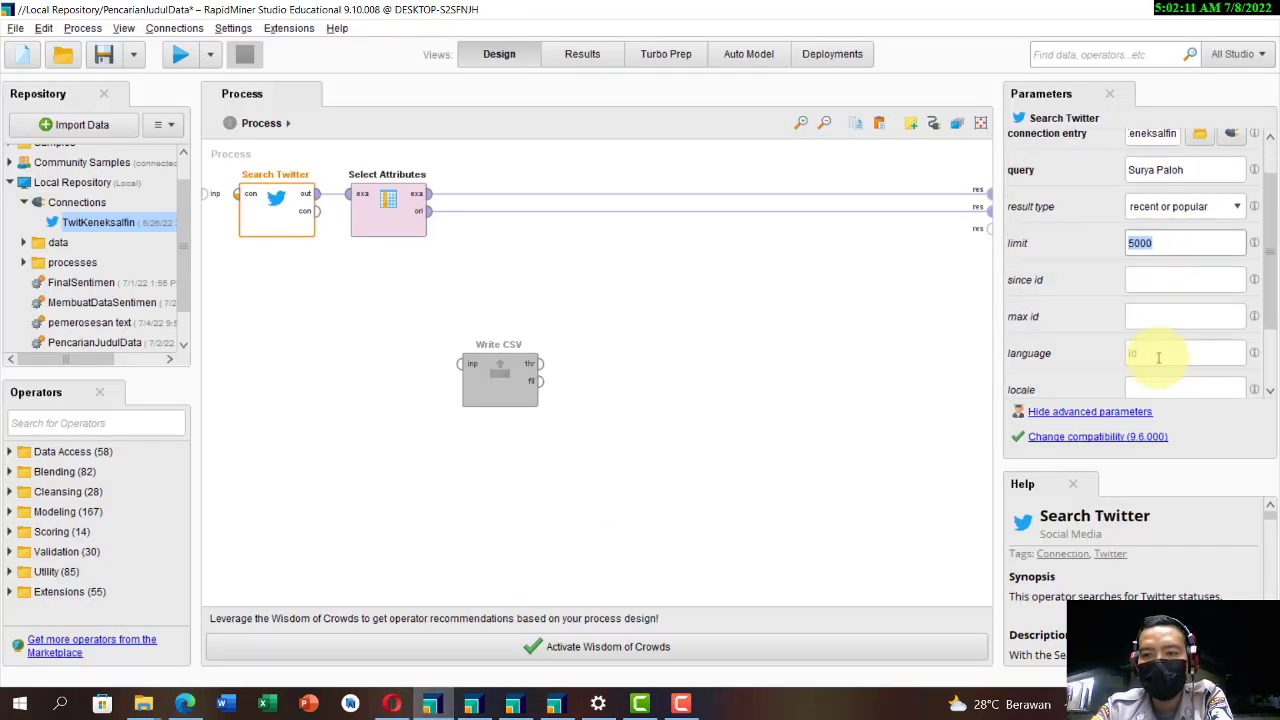
{"action": "double_click", "coordinate": [1131, 353]}
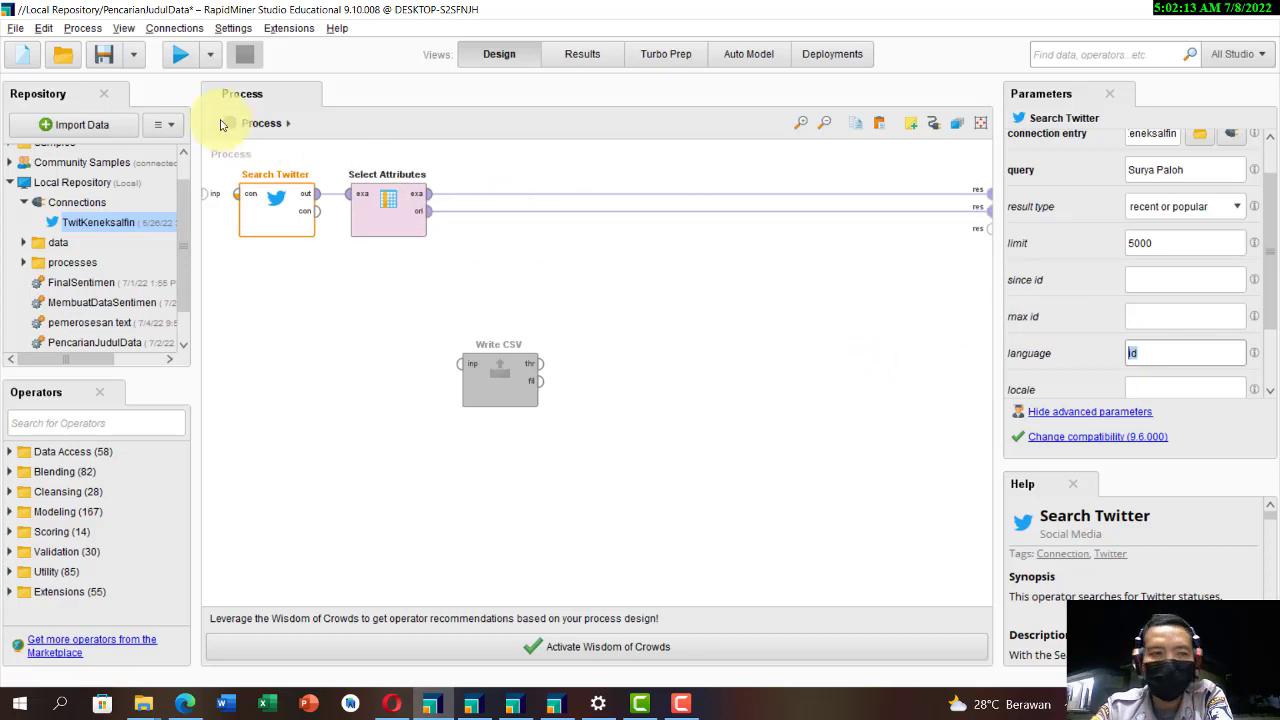
{"action": "left_click", "coordinate": [182, 60]}
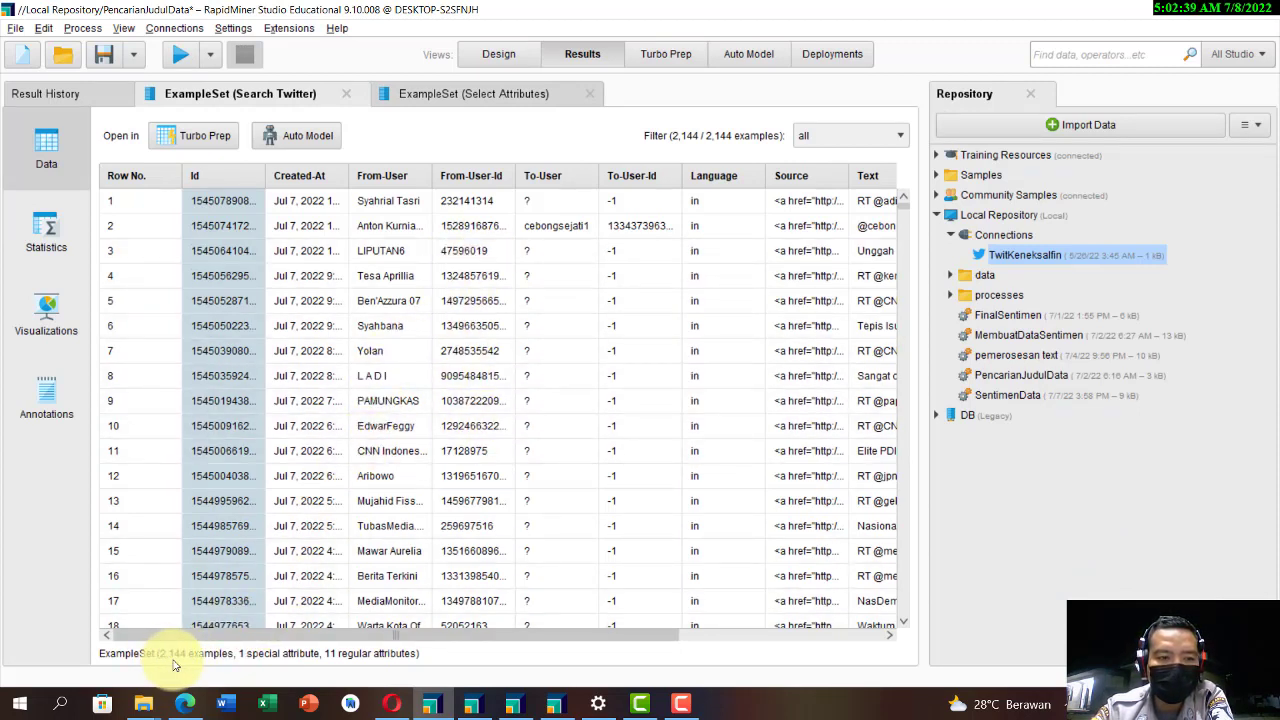
Step: Inspect the Select Attributes operator's settings and examine its result table with the Text column widened
{"action": "left_click", "coordinate": [498, 57]}
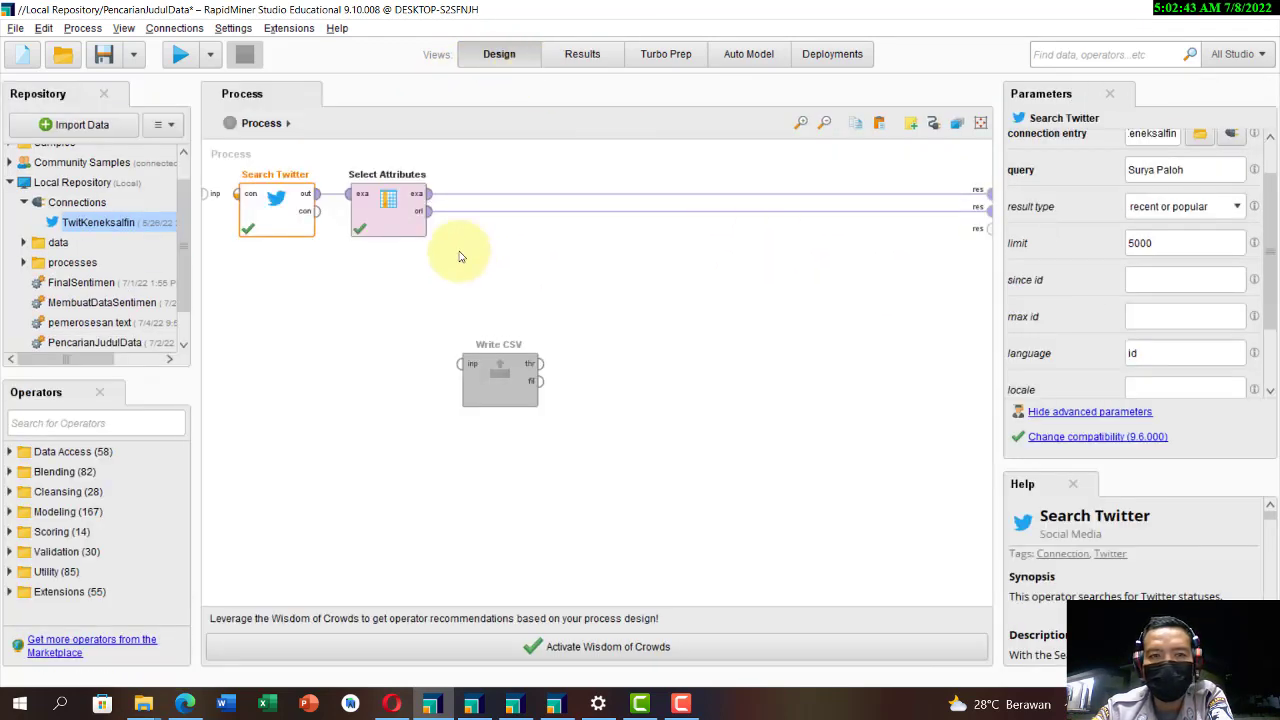
{"action": "left_click", "coordinate": [393, 216]}
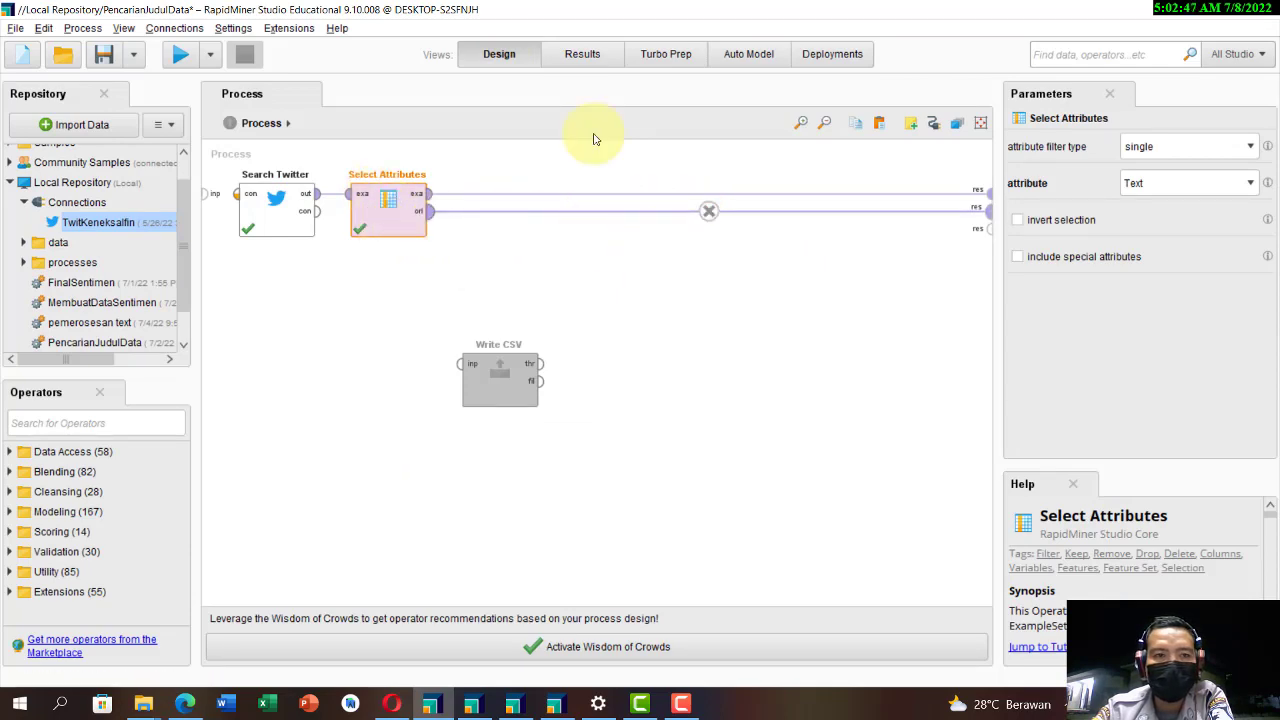
{"action": "left_click", "coordinate": [582, 54]}
{"action": "left_click", "coordinate": [431, 100]}
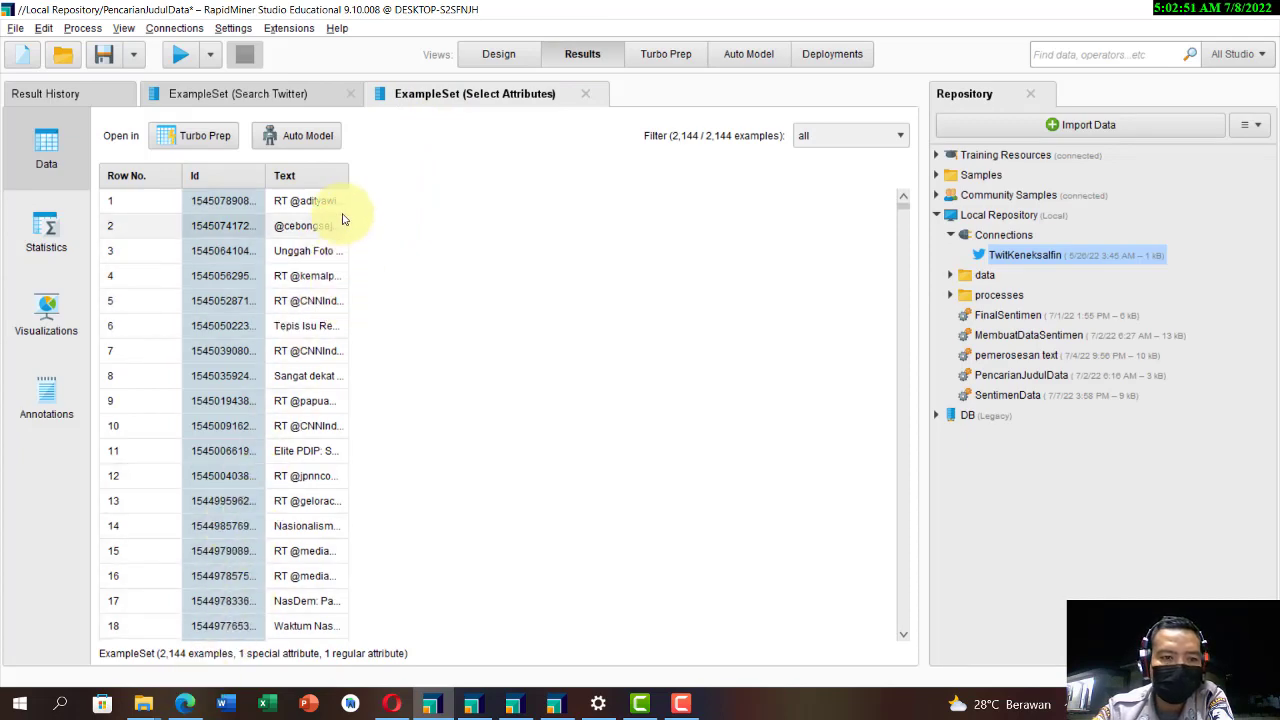
{"action": "left_click_drag", "start_coordinate": [347, 176], "coordinate": [880, 238]}
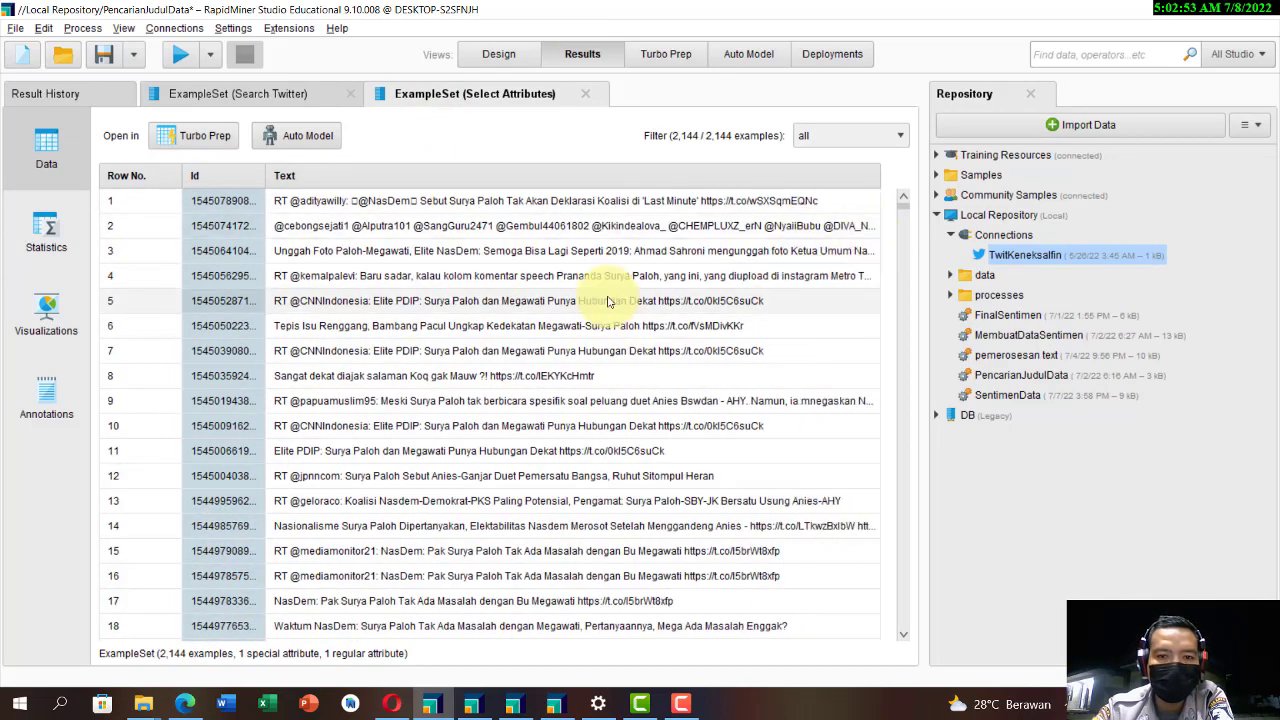
{"action": "scroll", "coordinate": [600, 290], "scroll_direction": "down", "scroll_amount": 3}
{"action": "scroll", "coordinate": [575, 442], "scroll_direction": "up", "scroll_amount": 3}
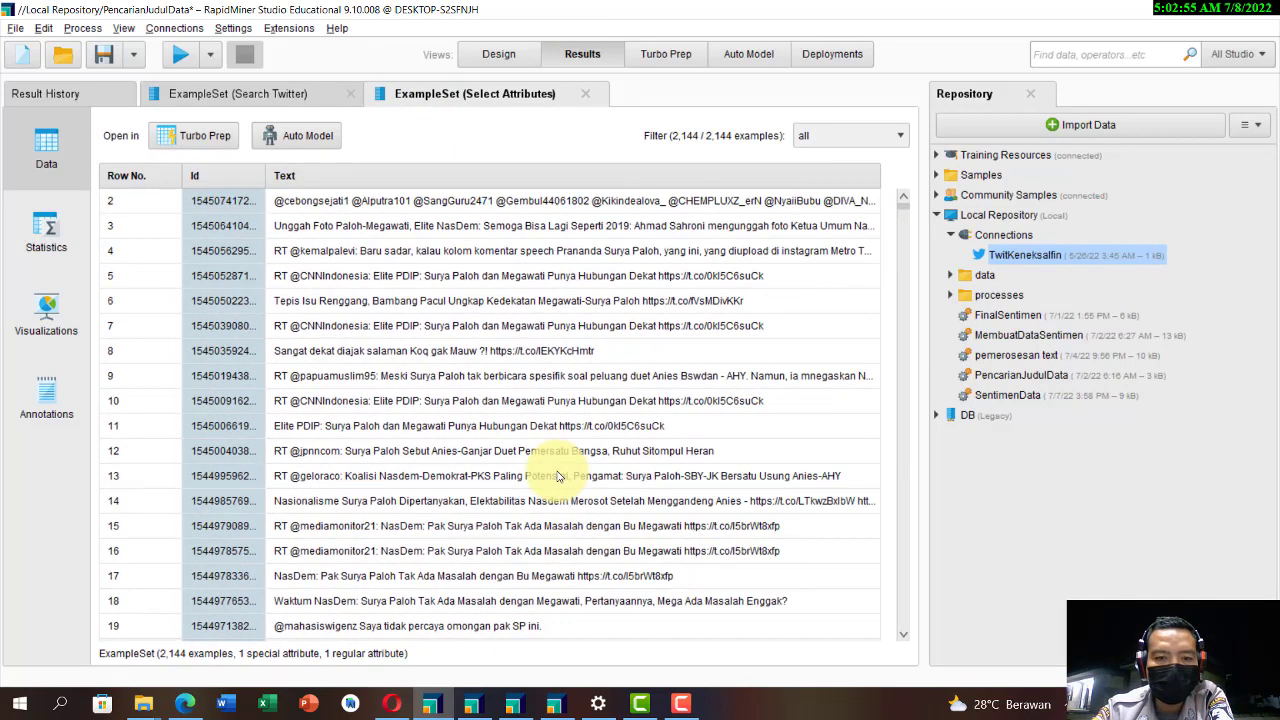
Step: Place the Write CSV operator beside Select Attributes and feed it from the exa output, removing both connections to the process results
{"action": "left_click", "coordinate": [499, 54]}
{"action": "left_click", "coordinate": [499, 373]}
{"action": "left_click_drag", "start_coordinate": [499, 373], "coordinate": [545, 190]}
{"action": "left_click", "coordinate": [710, 209], "text": "alt"}
{"action": "left_click", "coordinate": [710, 198], "text": "alt"}
{"action": "left_click", "coordinate": [434, 202]}
{"action": "left_click_drag", "start_coordinate": [434, 202], "coordinate": [534, 194]}
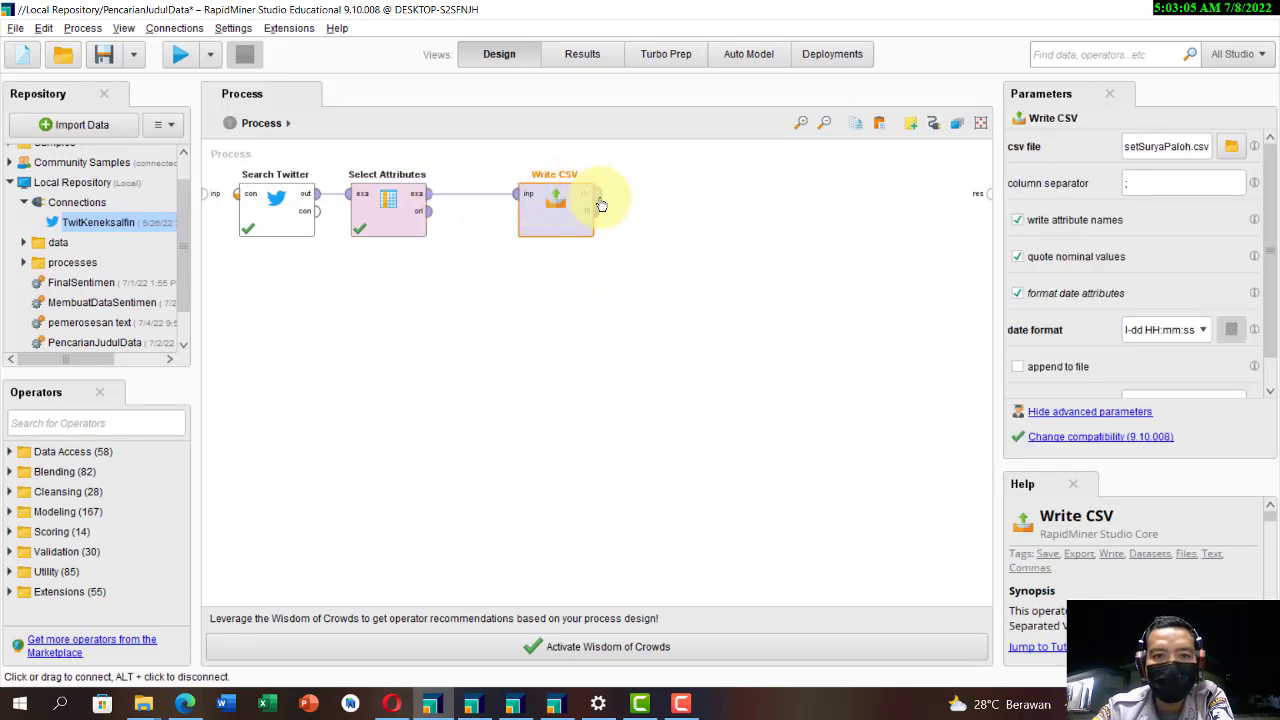
Step: Confirm datasetSuryaPaloh.csv in the data folder as the Write CSV output file, and run the process
{"action": "left_click", "coordinate": [1231, 146]}
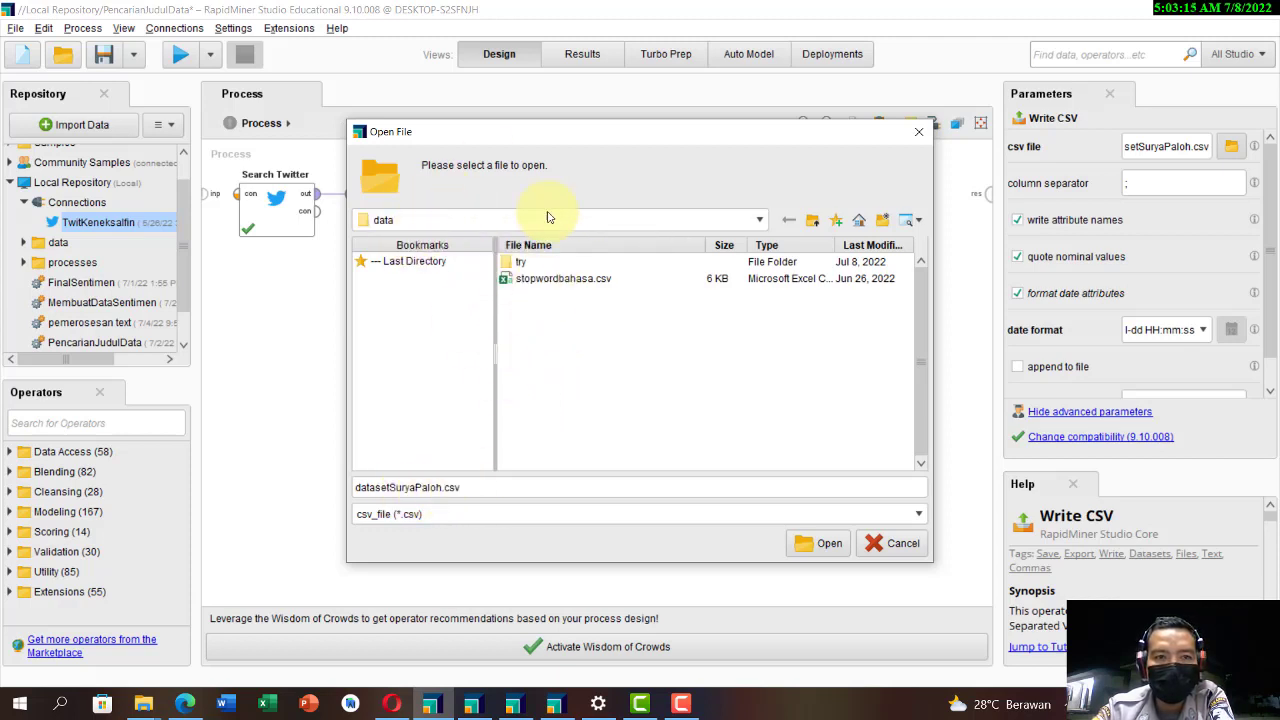
{"action": "left_click", "coordinate": [811, 546]}
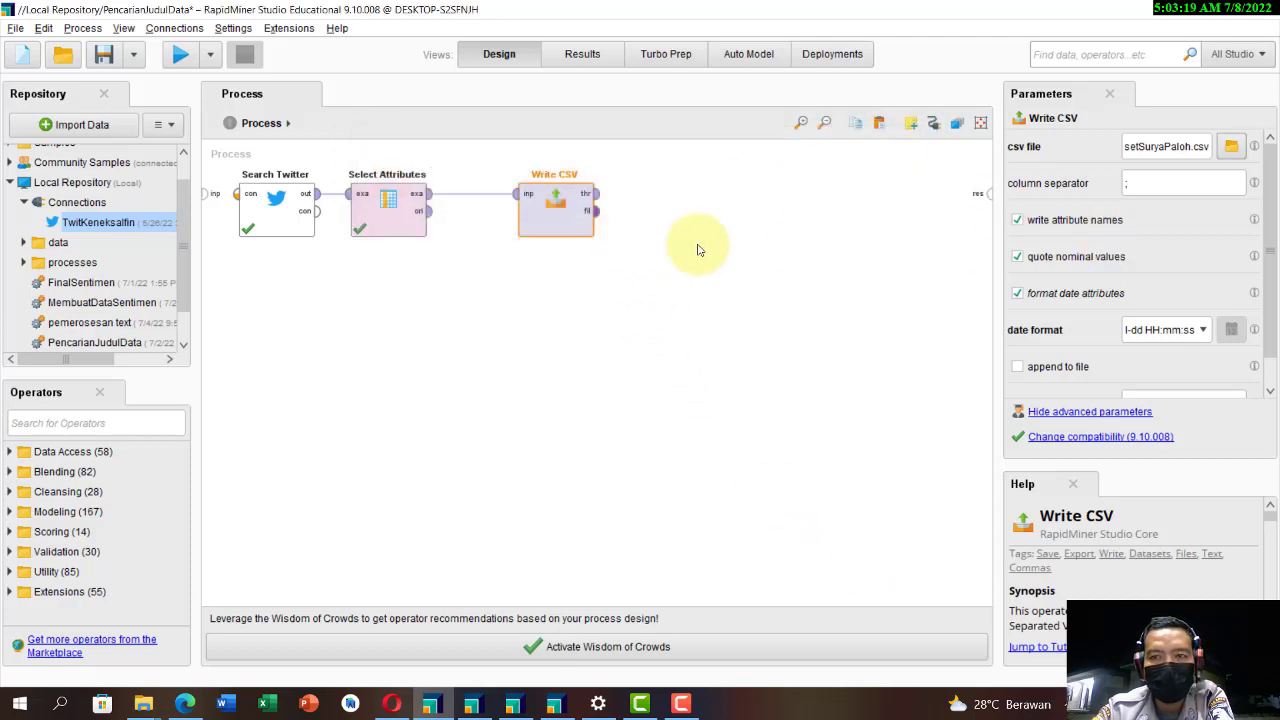
{"action": "left_click", "coordinate": [178, 54]}
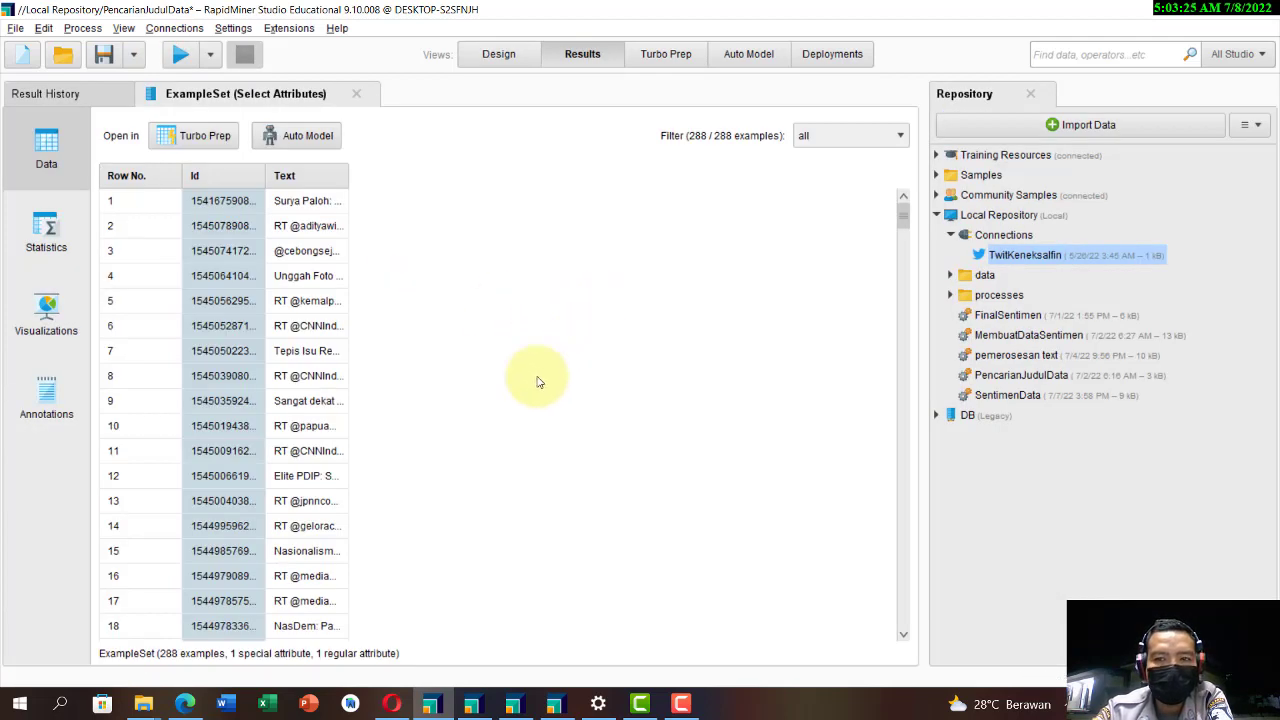
Step: Check the Local Repository's data folder in File Explorer for the exported CSV, and save the process back in RapidMiner
{"action": "mouse_move", "coordinate": [147, 710]}
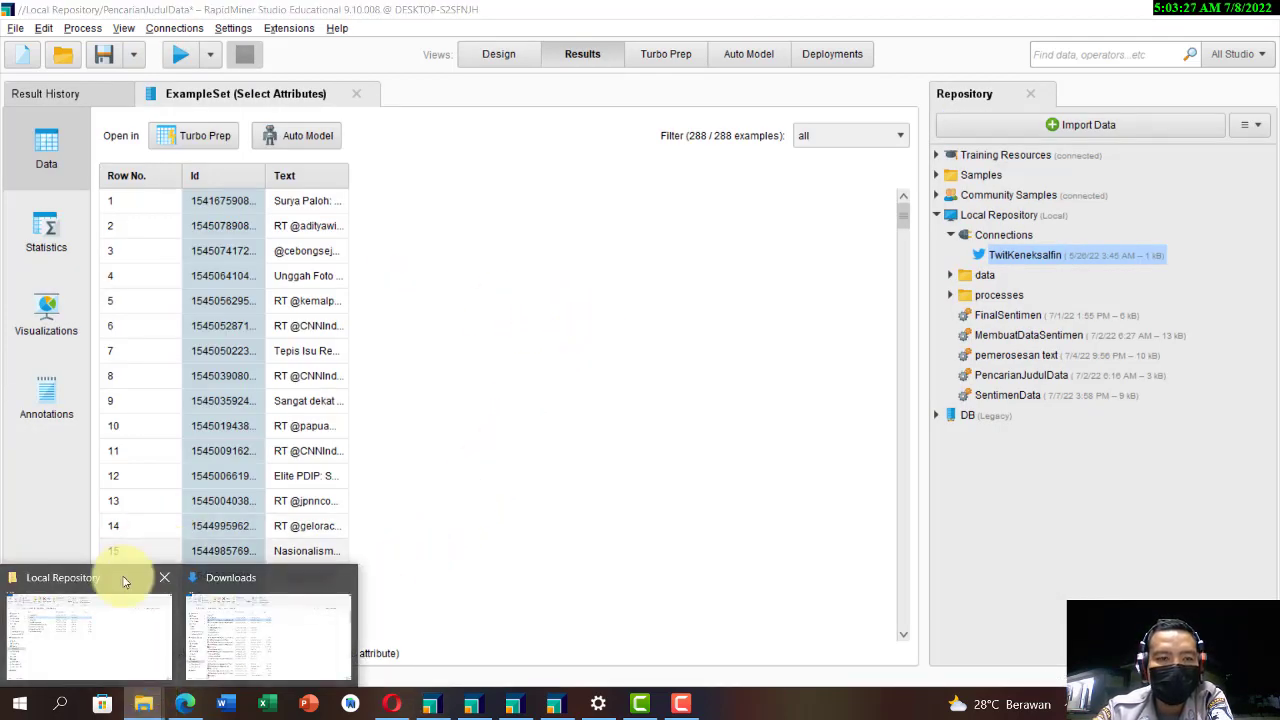
{"action": "left_click", "coordinate": [114, 622]}
{"action": "double_click", "coordinate": [250, 209]}
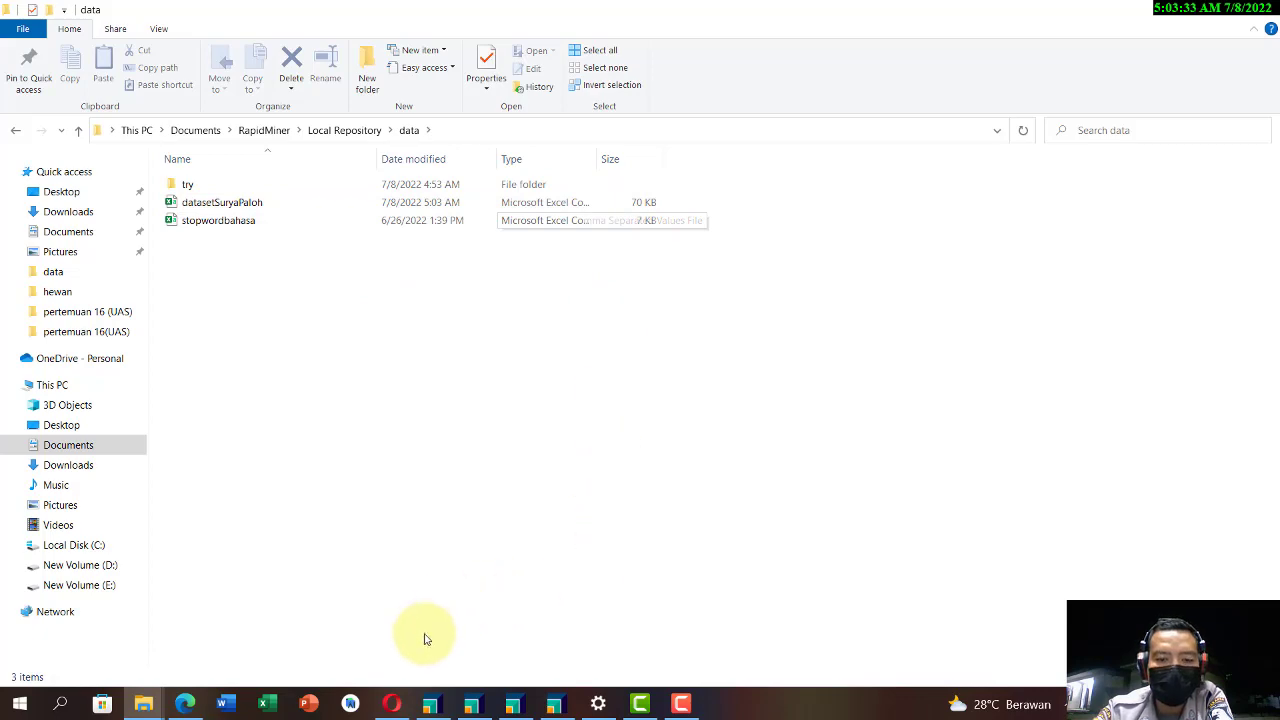
{"action": "left_click", "coordinate": [430, 704]}
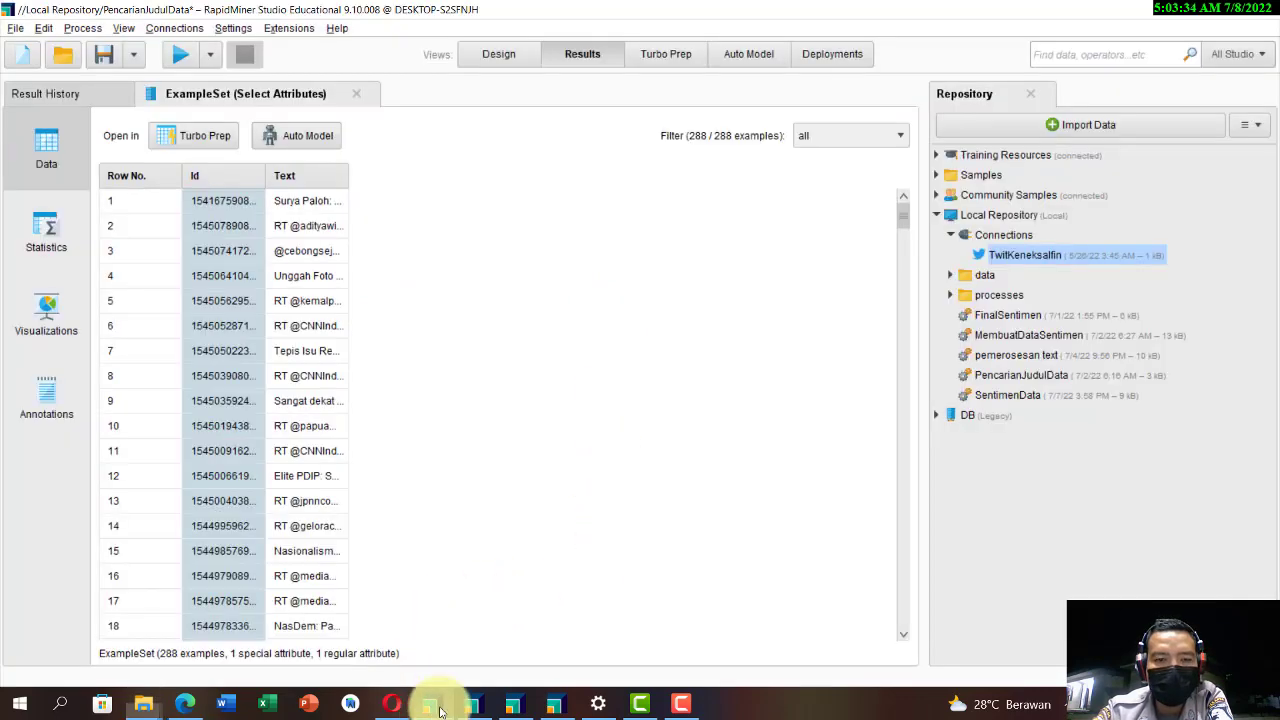
{"action": "left_click", "coordinate": [110, 57]}
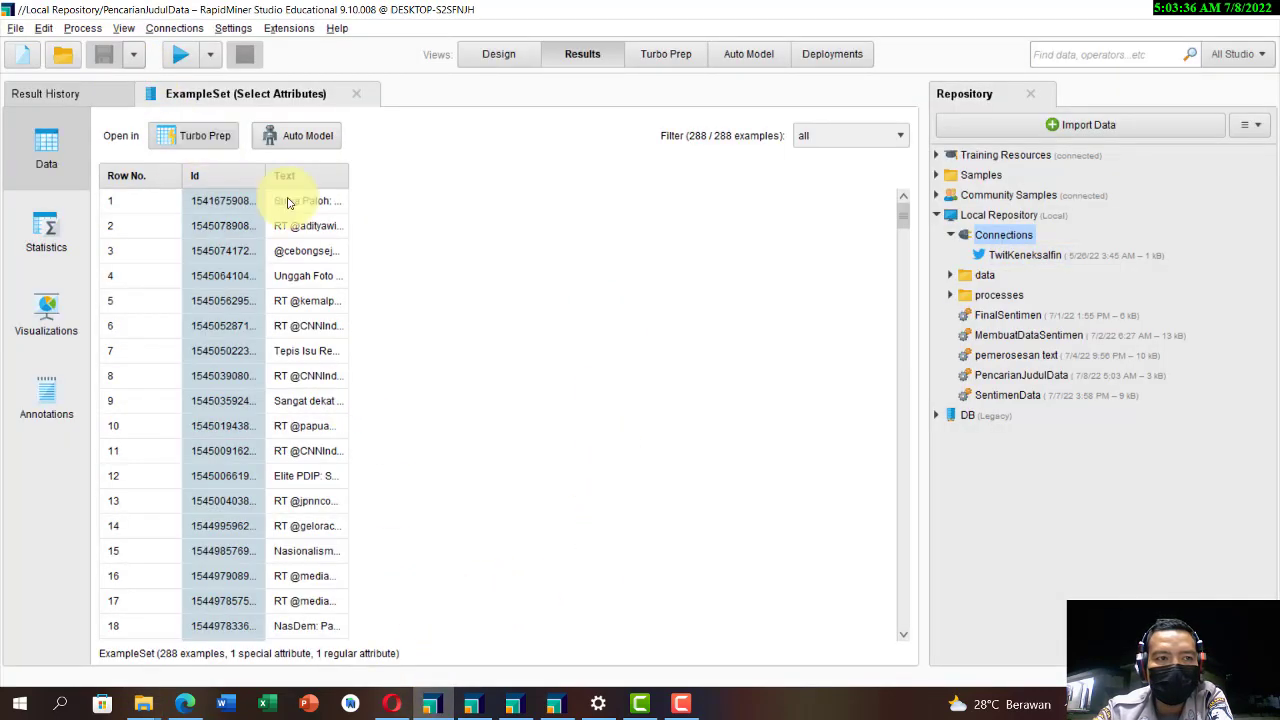
Step: In the MembuatDataSentimen process, load datasetSuryaPaloh.csv from the Local Repository's data folder into Read CSV's import wizard
{"action": "left_click", "coordinate": [472, 704]}
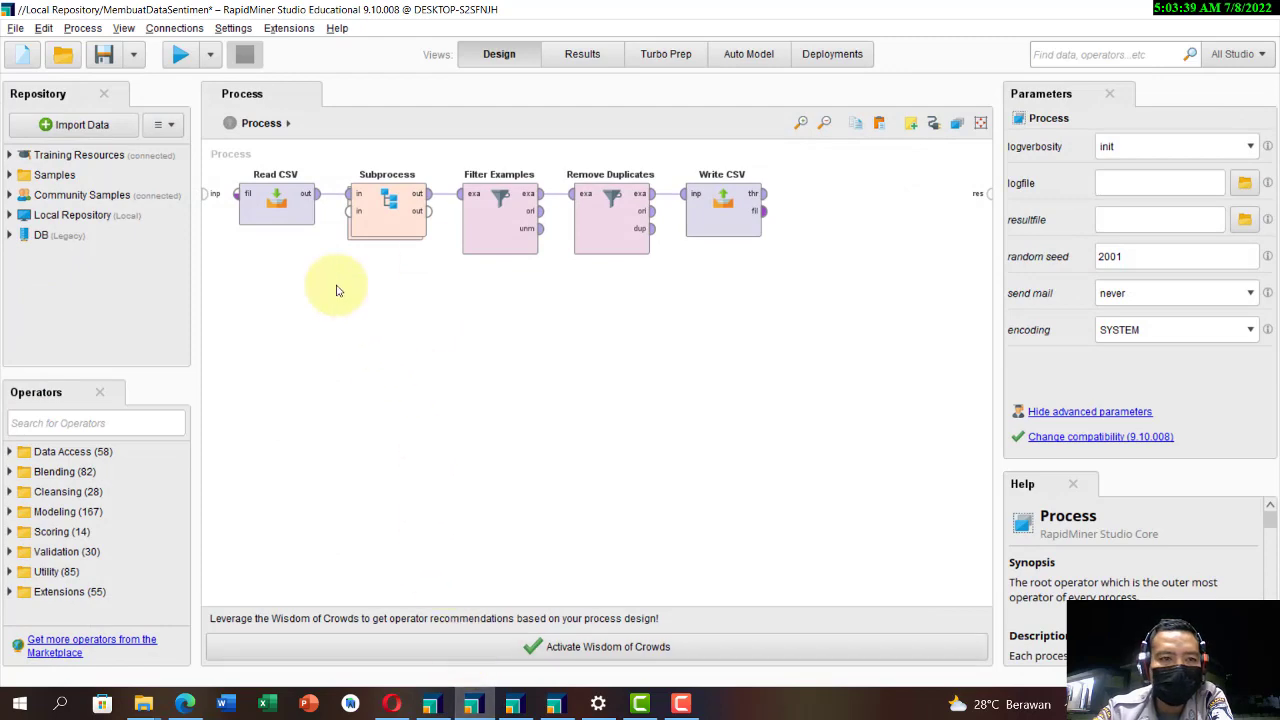
{"action": "left_click", "coordinate": [257, 222]}
{"action": "left_click", "coordinate": [1150, 146]}
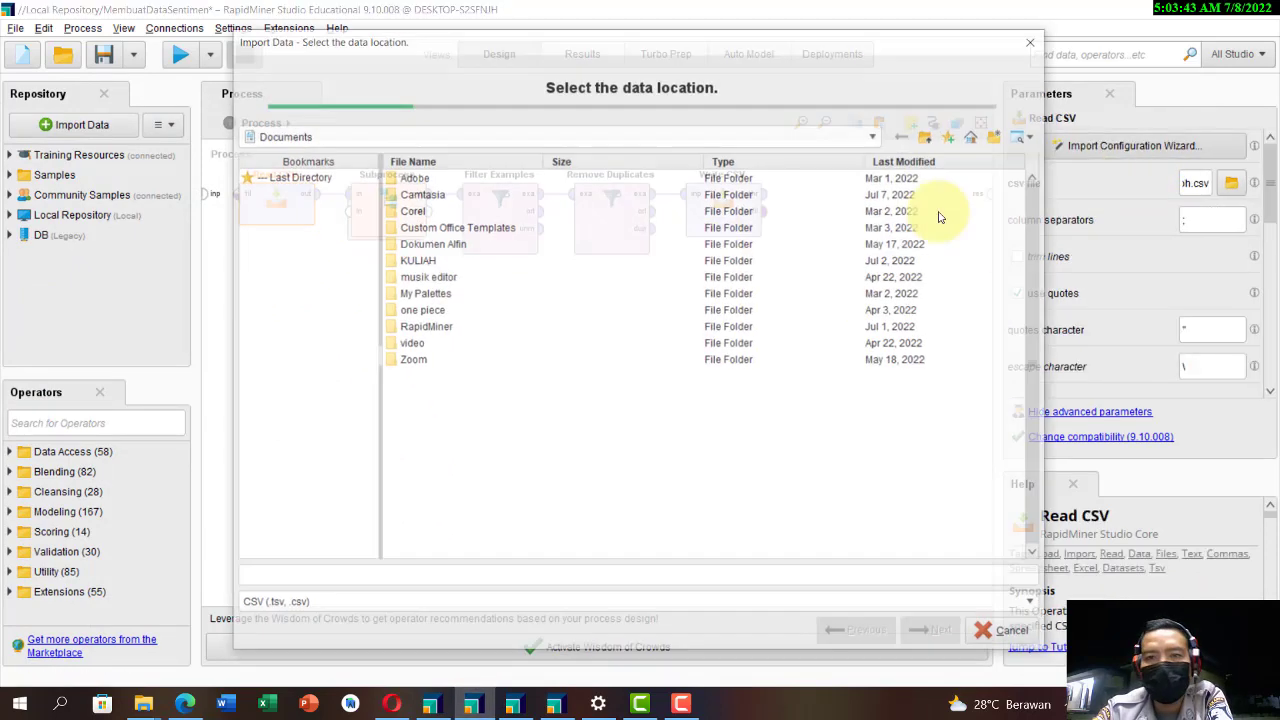
{"action": "double_click", "coordinate": [424, 328]}
{"action": "double_click", "coordinate": [440, 178]}
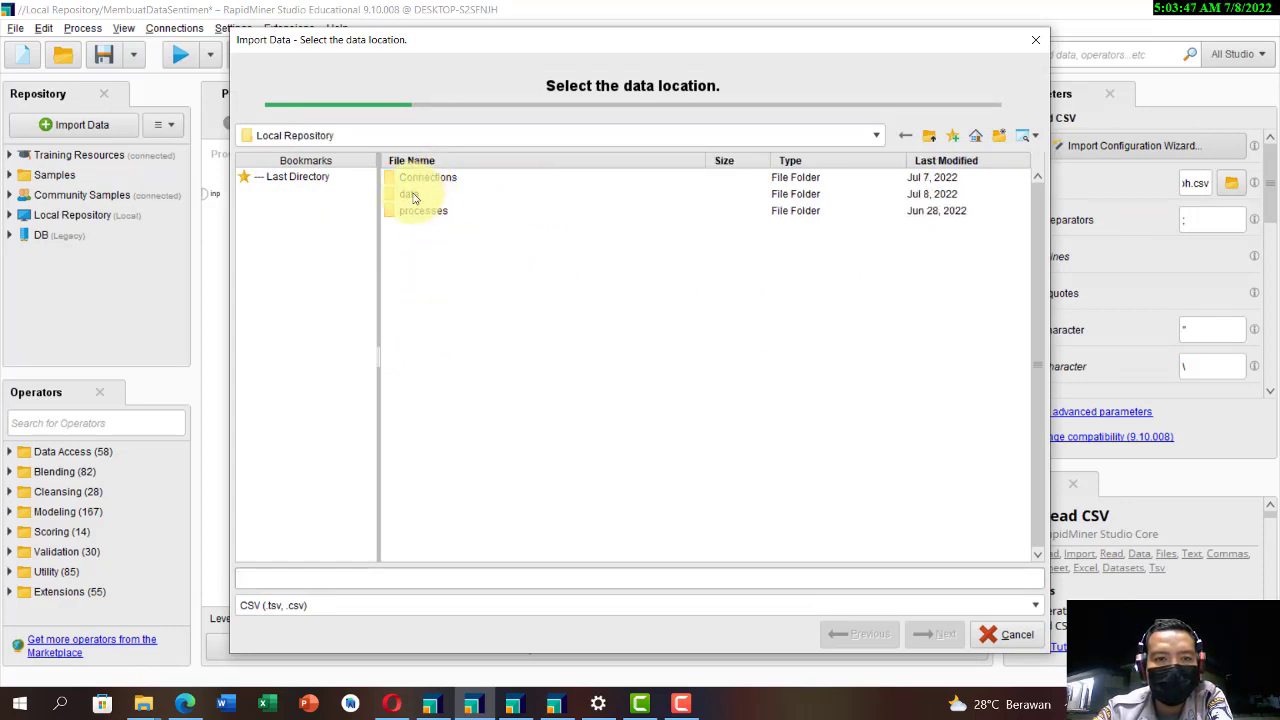
{"action": "double_click", "coordinate": [414, 194]}
{"action": "left_click", "coordinate": [440, 194]}
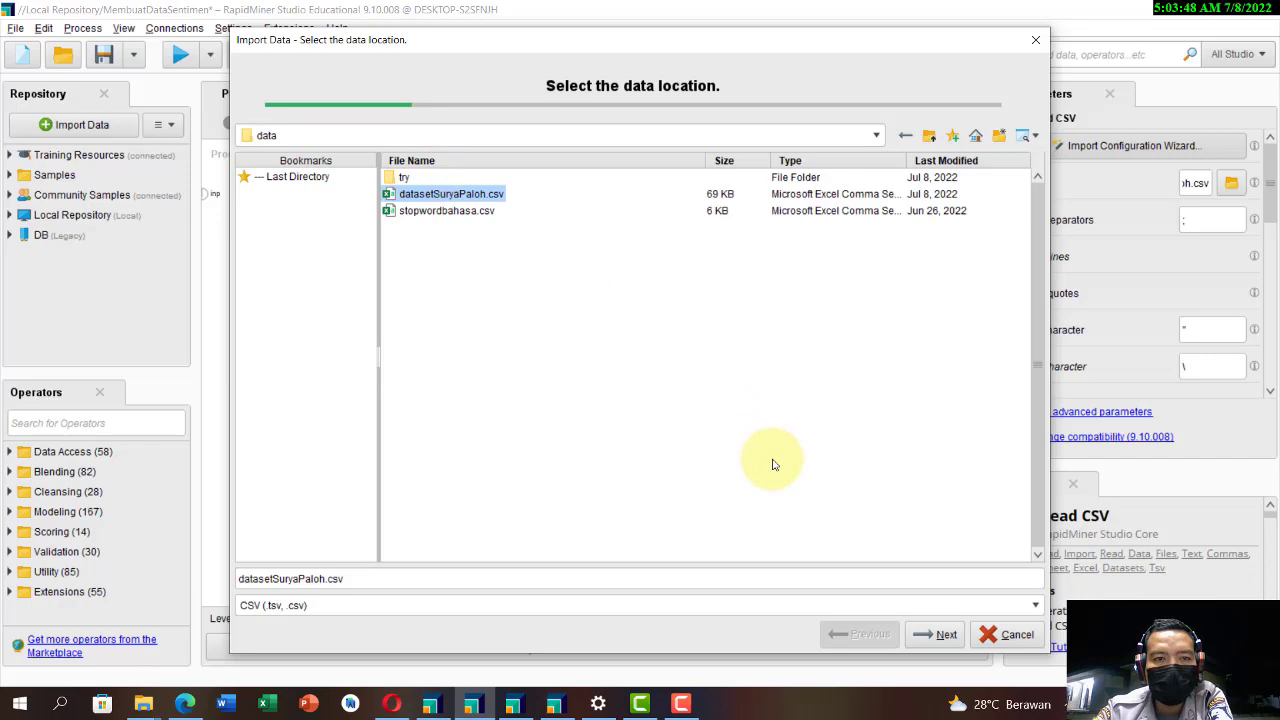
{"action": "left_click", "coordinate": [922, 634]}
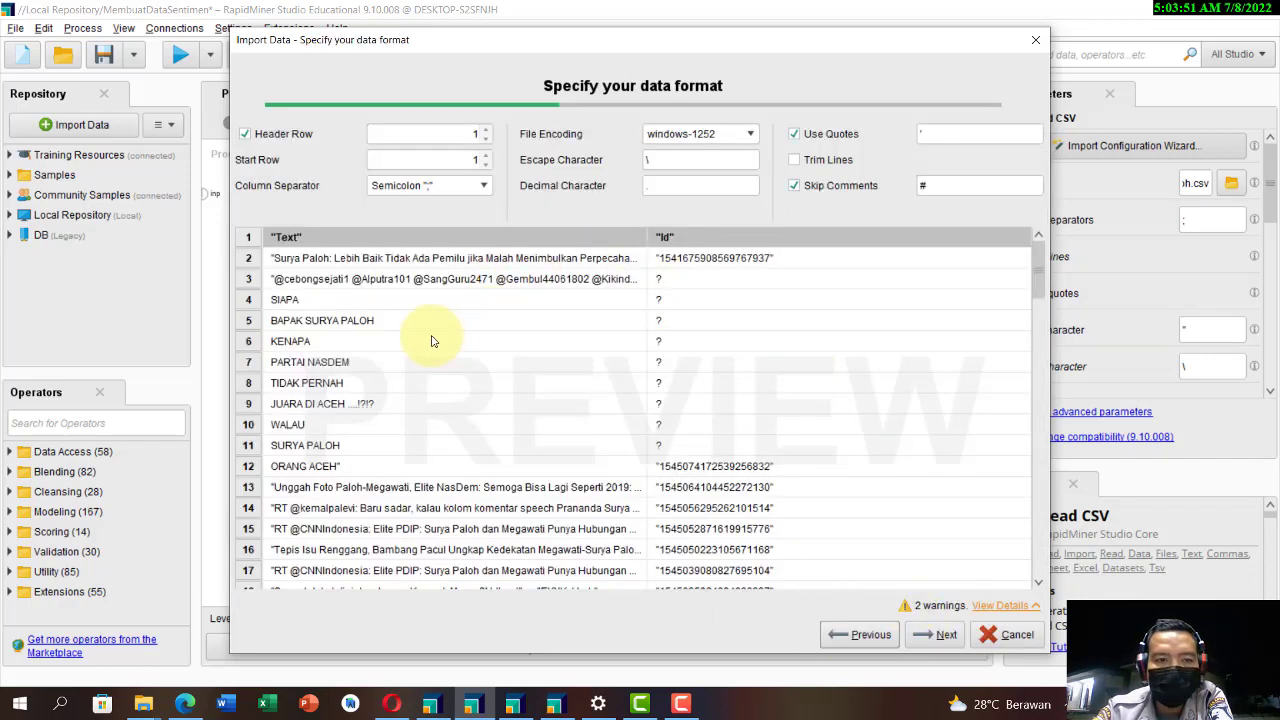
Step: Accept the semicolon-separated data format, exclude the Id column and finish the Read CSV import
{"action": "scroll", "coordinate": [391, 386], "scroll_direction": "down", "scroll_amount": 2}
{"action": "scroll", "coordinate": [400, 386], "scroll_direction": "up", "scroll_amount": 2}
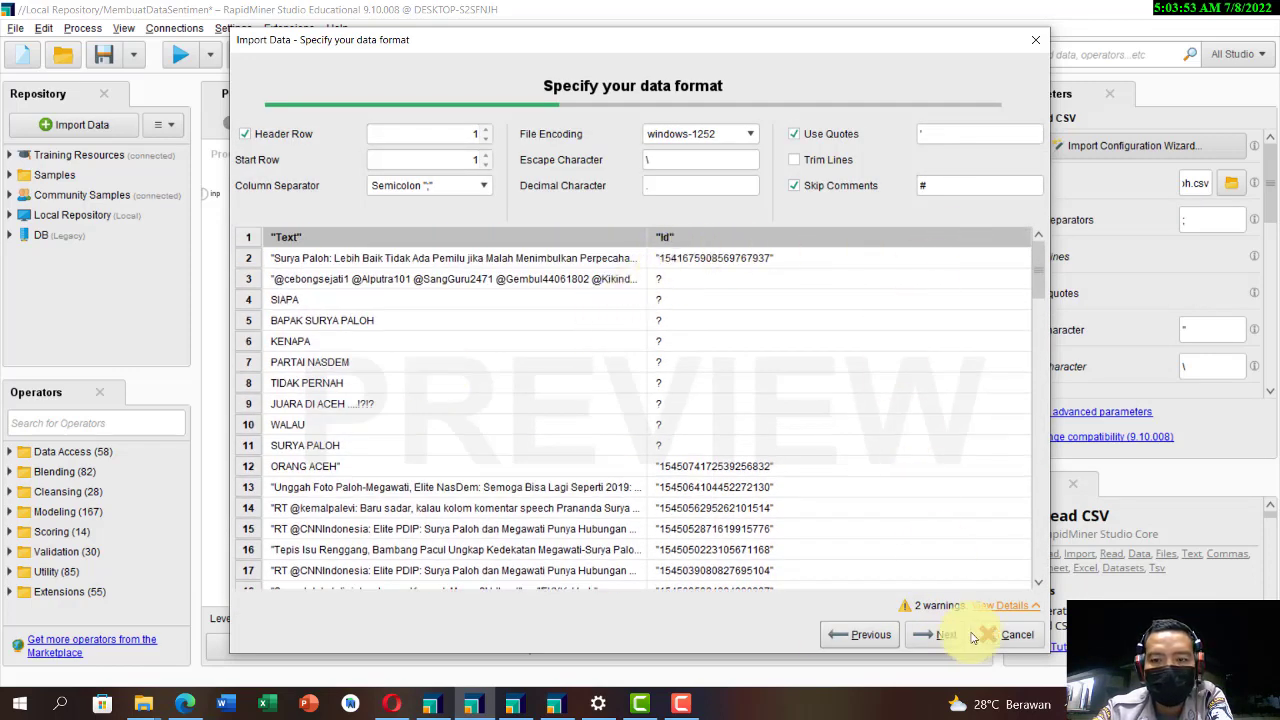
{"action": "left_click", "coordinate": [935, 630]}
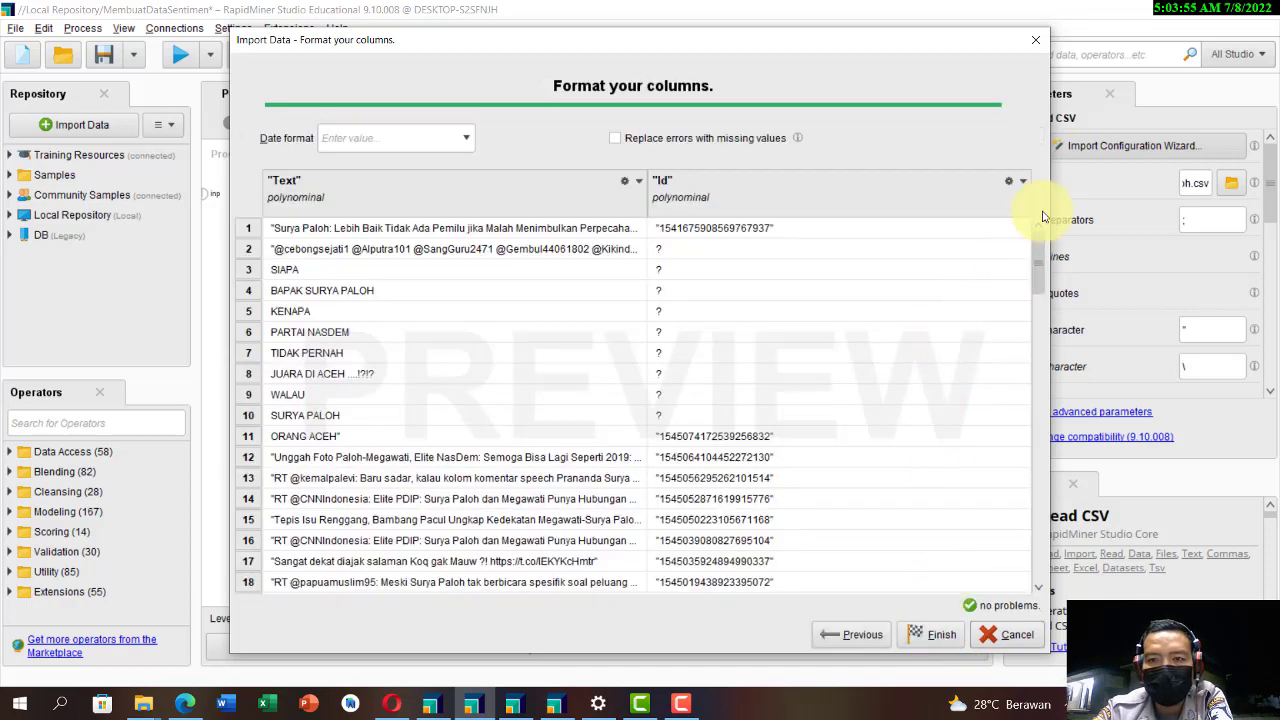
{"action": "left_click", "coordinate": [1022, 182]}
{"action": "left_click", "coordinate": [1040, 269]}
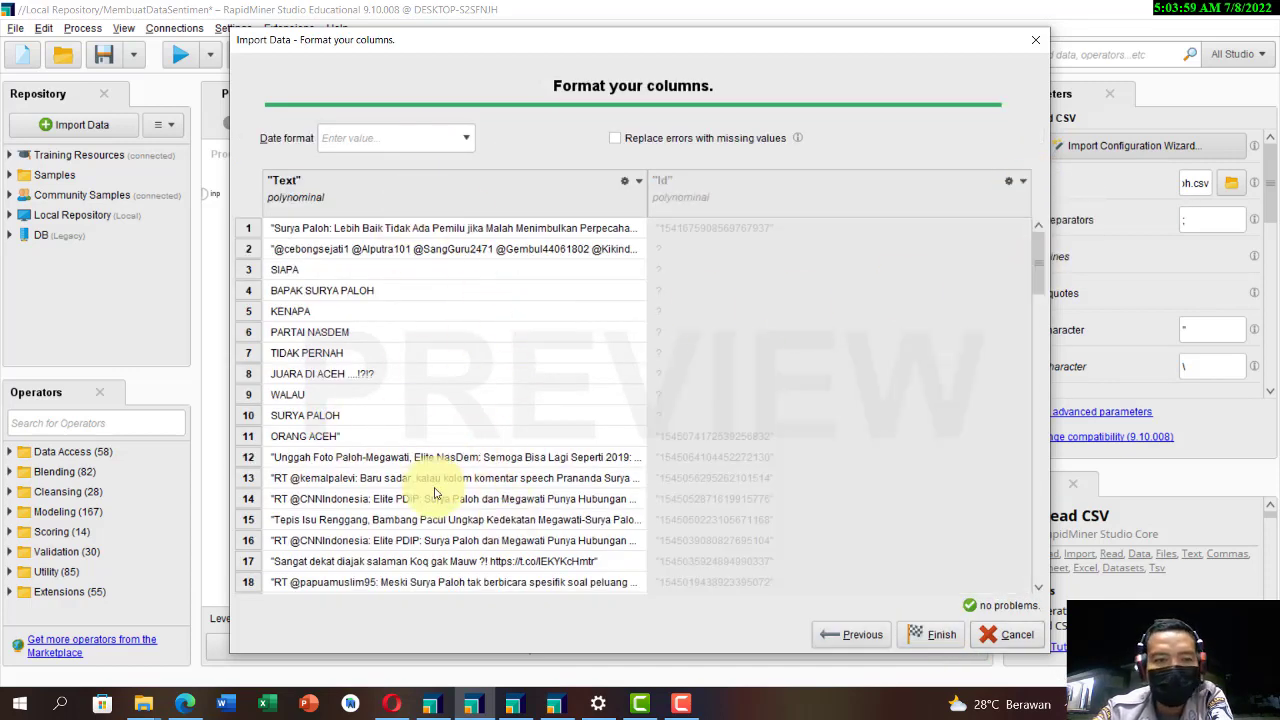
{"action": "left_click", "coordinate": [938, 636]}
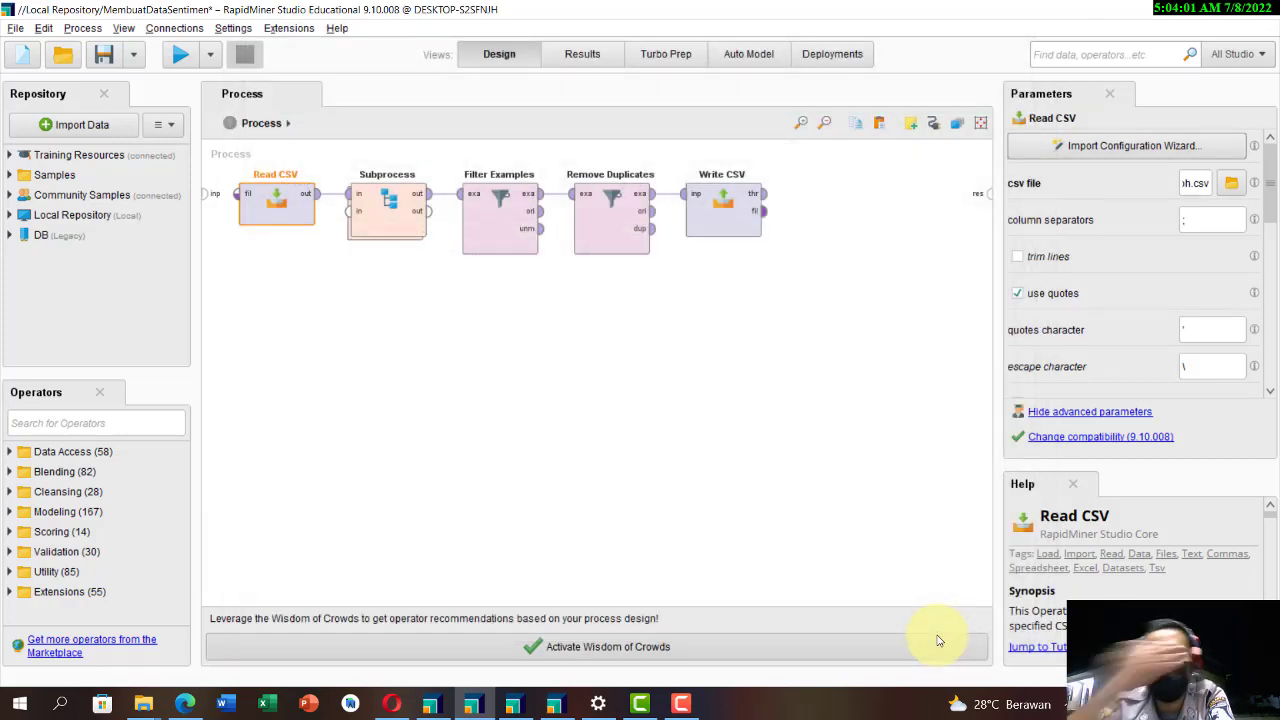
Step: Examine the replacement patterns of the ReplaceRT, ReplaceURL1, ReplaceUrl2, ReplaceHastag, ReplaceMantion and ReplaceSimbol operators inside the Subprocess
{"action": "double_click", "coordinate": [371, 219]}
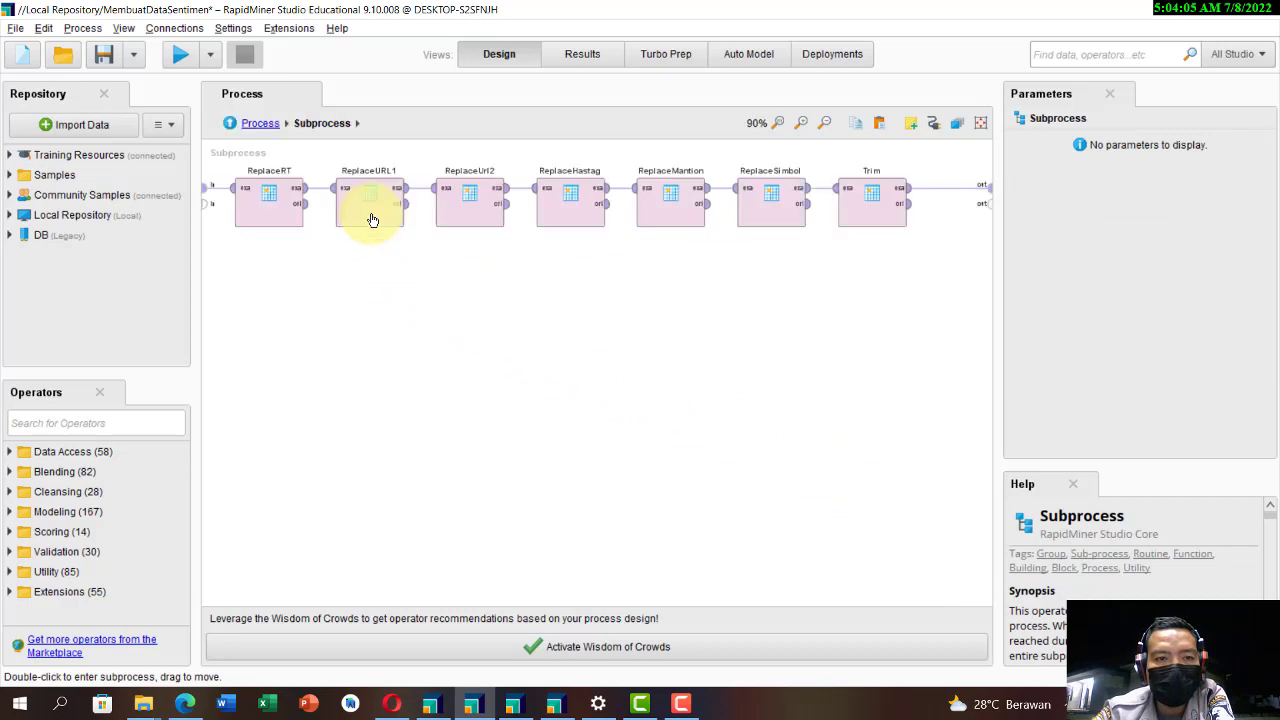
{"action": "left_click", "coordinate": [274, 199]}
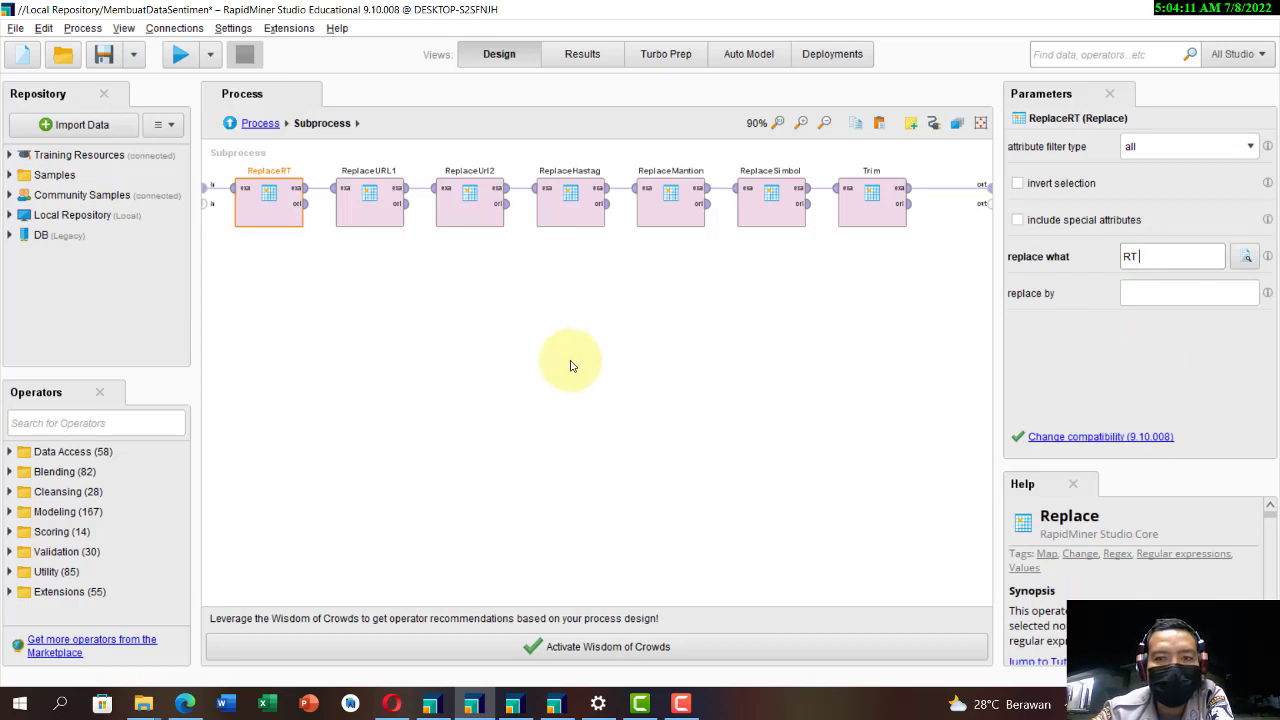
{"action": "left_click", "coordinate": [376, 216]}
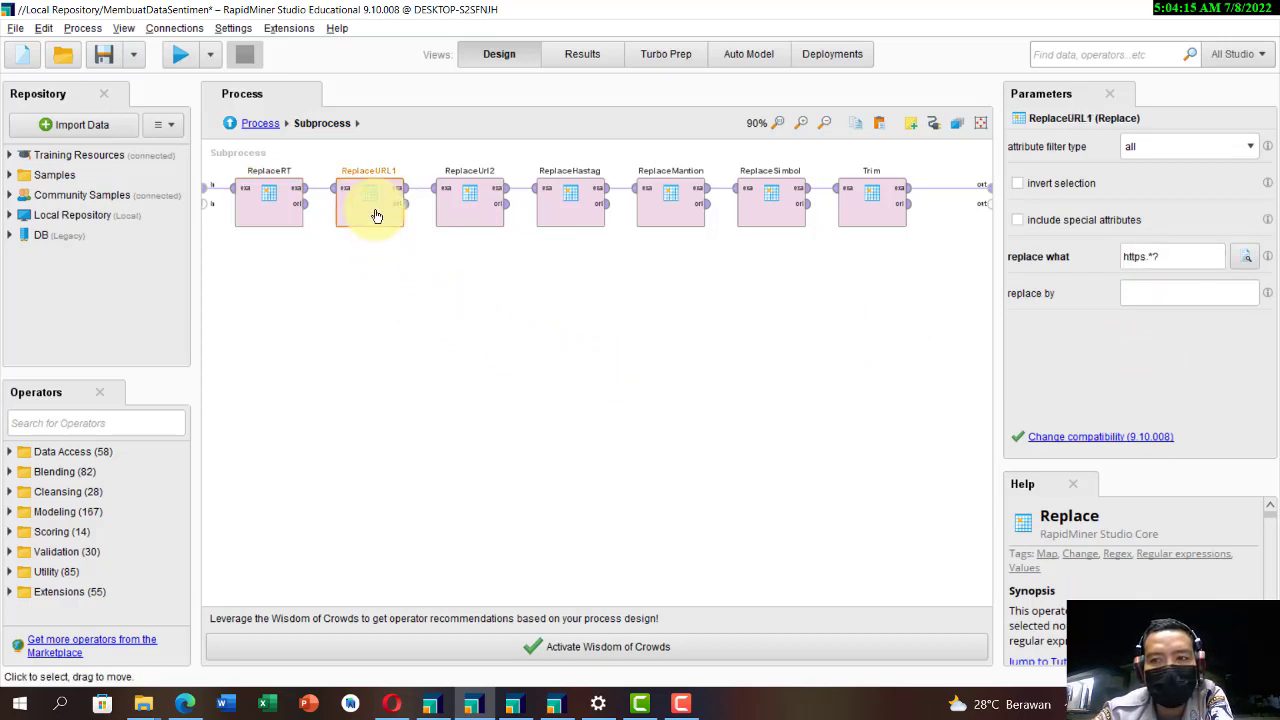
{"action": "left_click", "coordinate": [481, 210]}
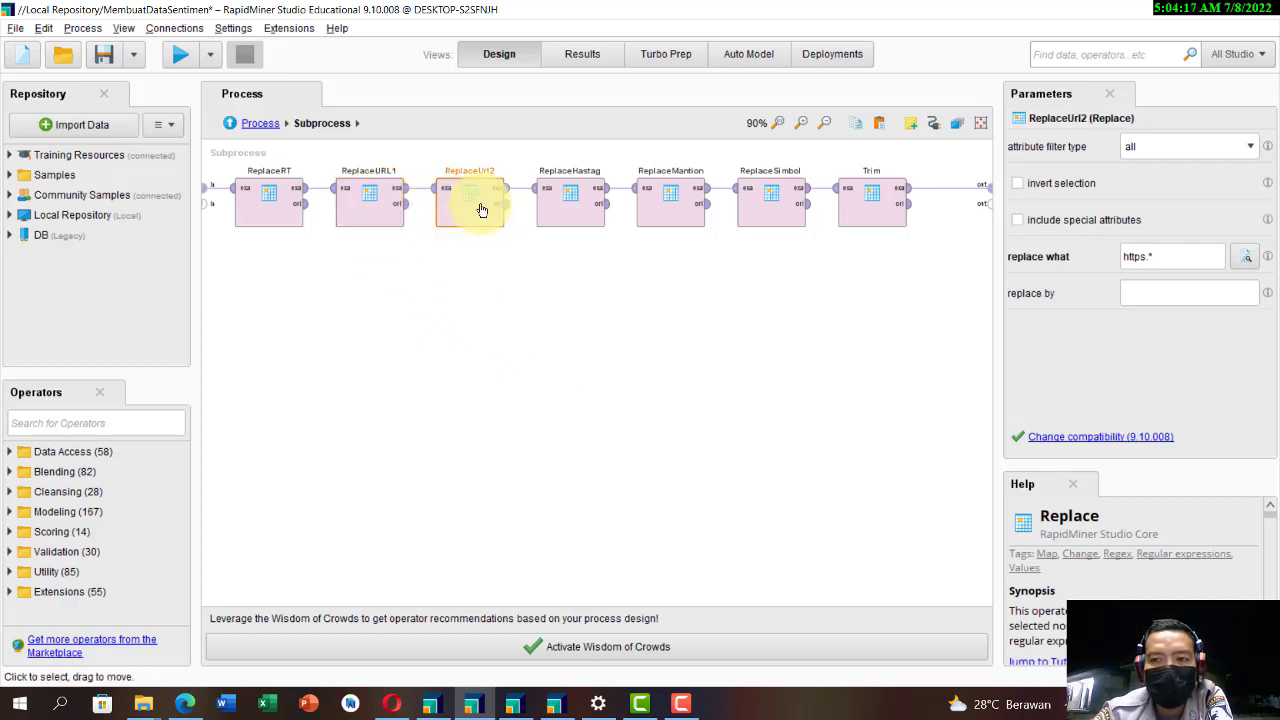
{"action": "left_click", "coordinate": [560, 212]}
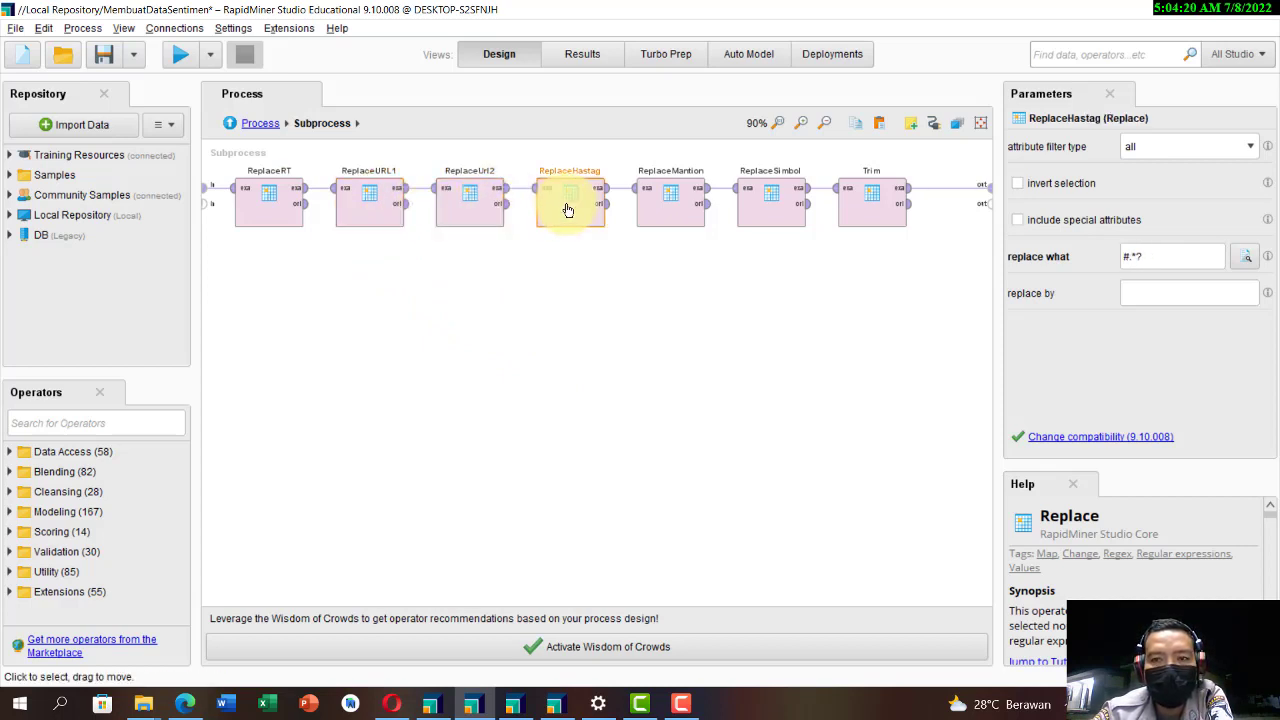
{"action": "left_click", "coordinate": [1180, 256]}
{"action": "left_click", "coordinate": [663, 204]}
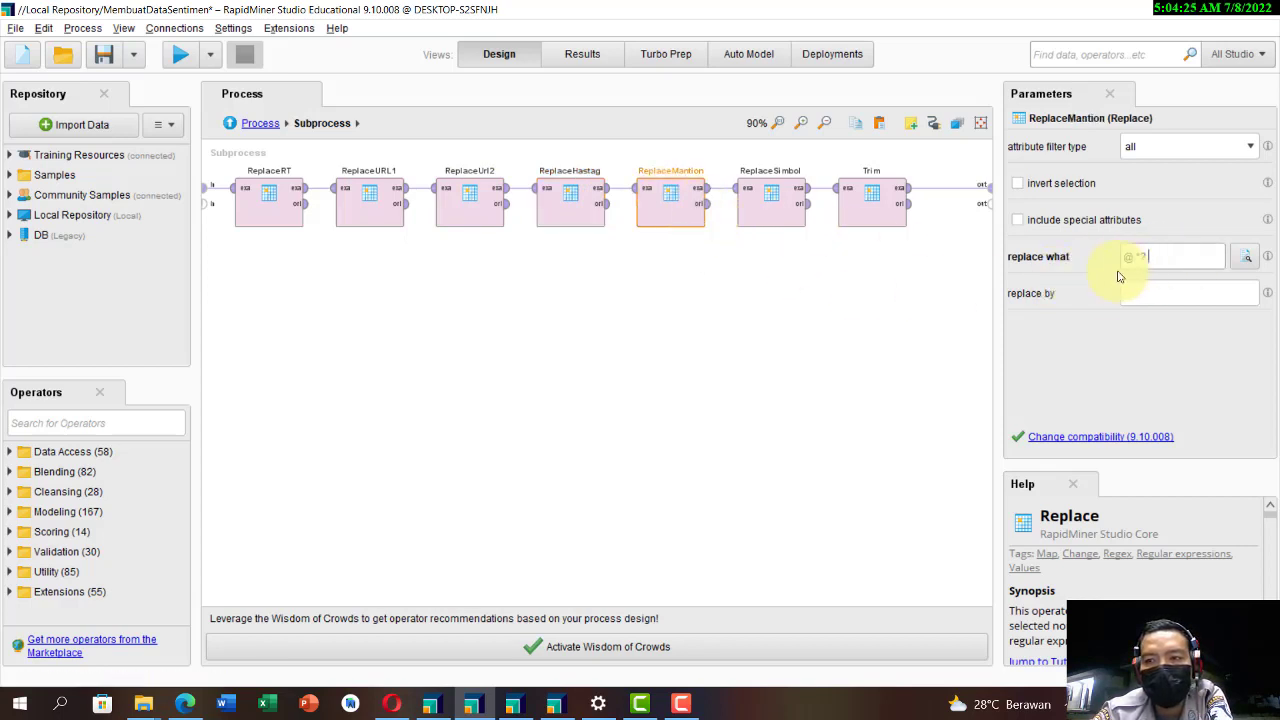
{"action": "left_click", "coordinate": [772, 205]}
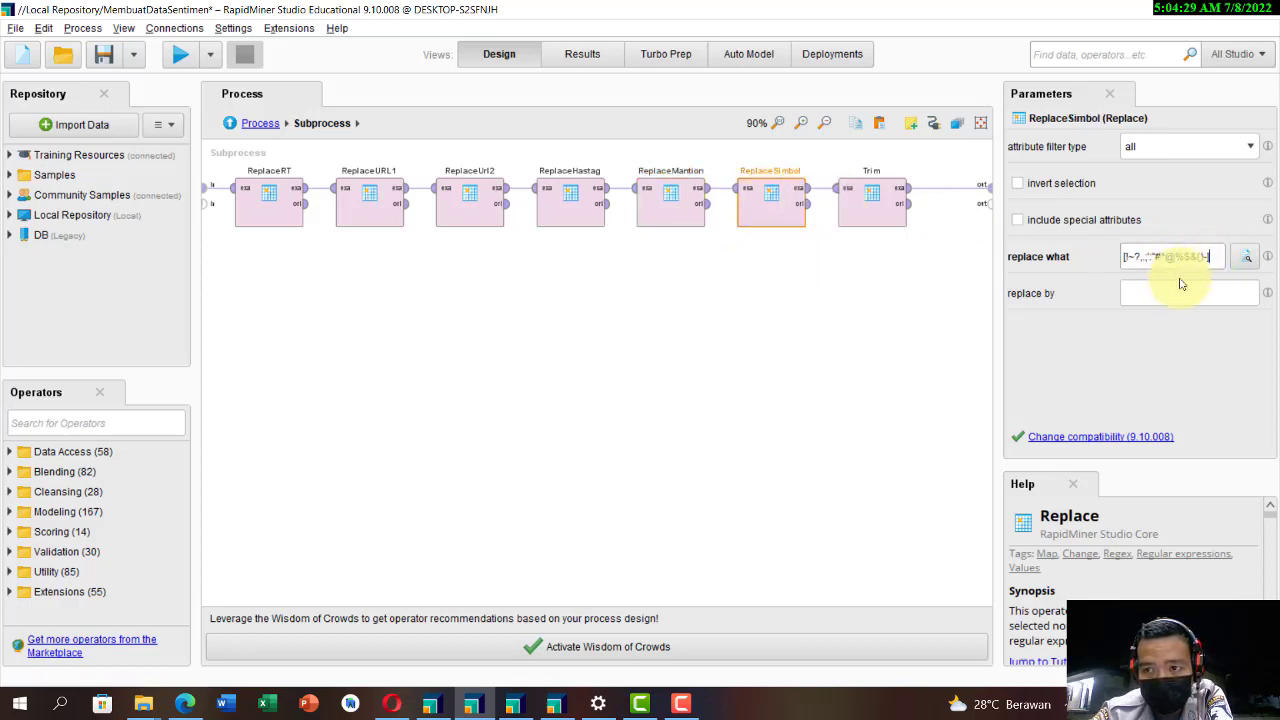
Step: Set the Trim operator's attribute filter type to all and return to the main process
{"action": "left_click", "coordinate": [880, 212]}
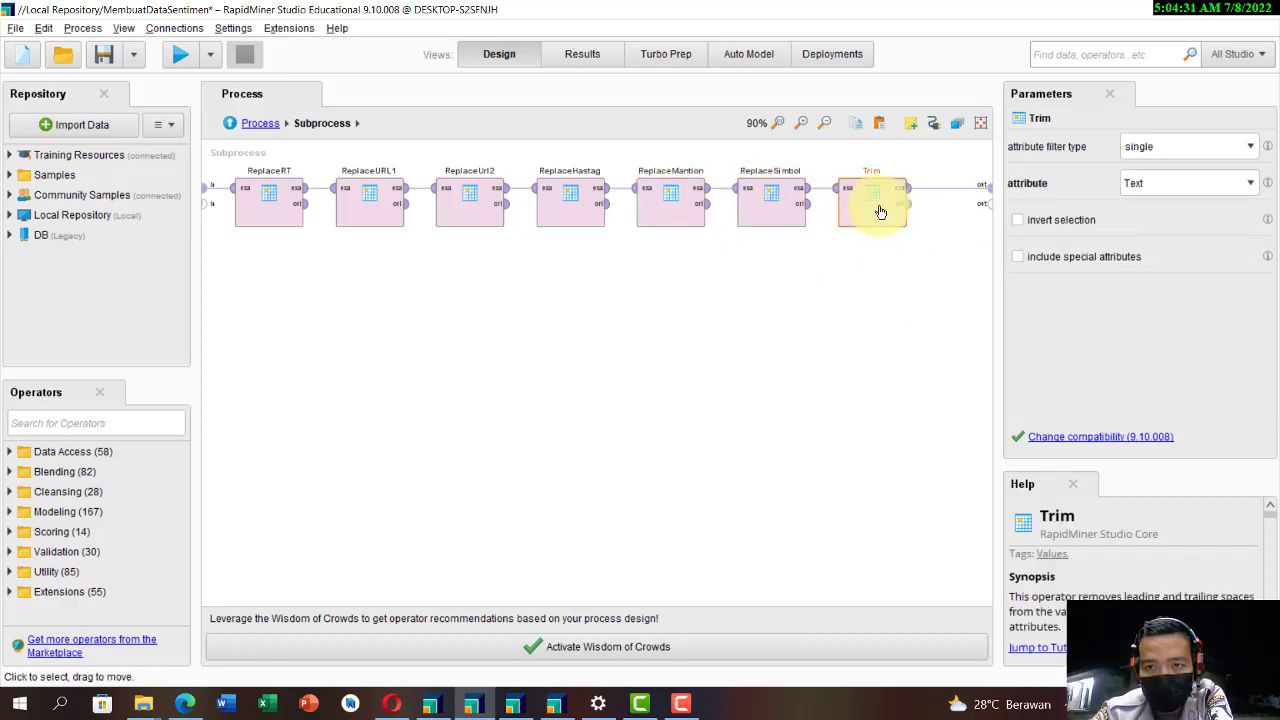
{"action": "left_click", "coordinate": [1173, 150]}
{"action": "left_click", "coordinate": [1178, 167]}
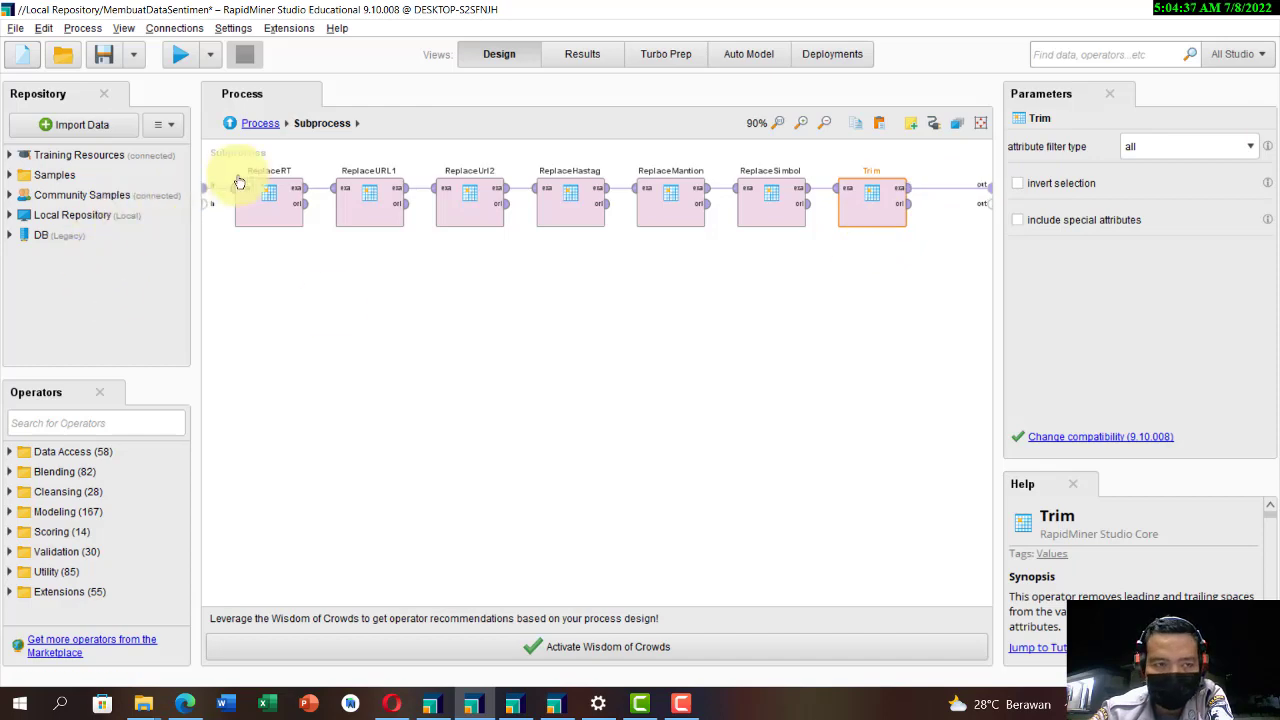
{"action": "left_click", "coordinate": [260, 124]}
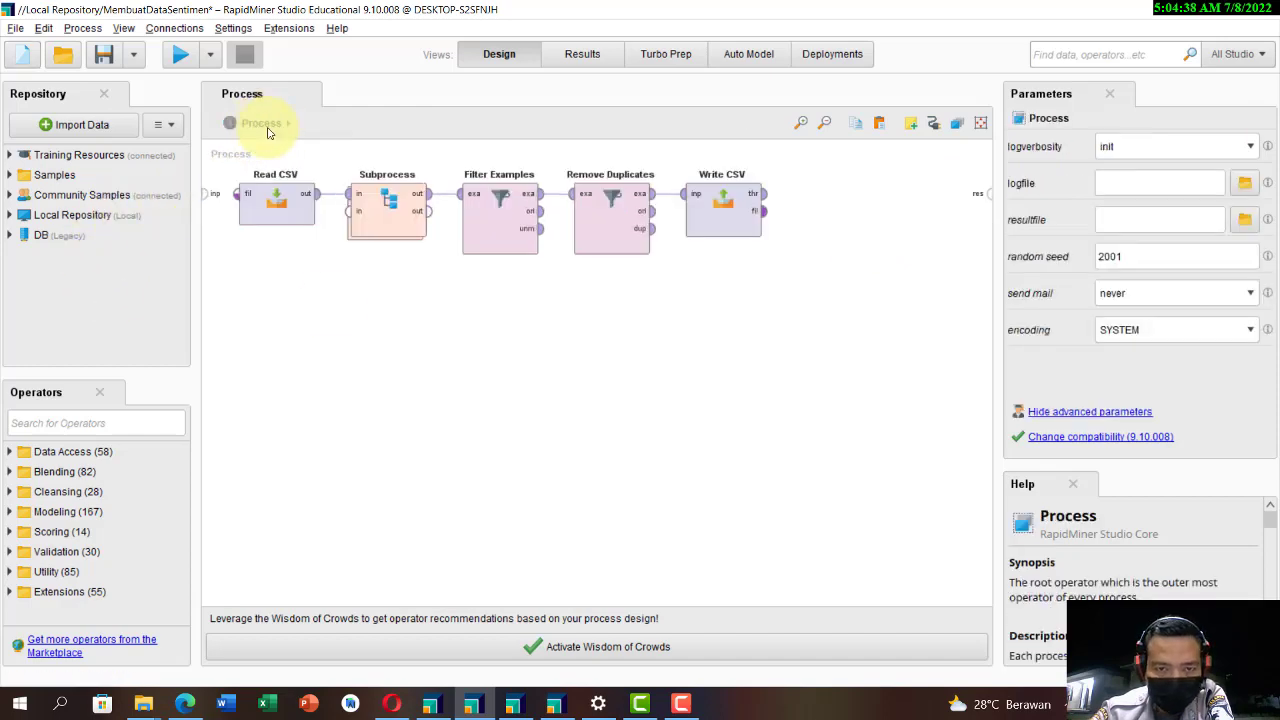
Step: Set the Filter Examples condition to "Text" is not missing
{"action": "left_click", "coordinate": [491, 230]}
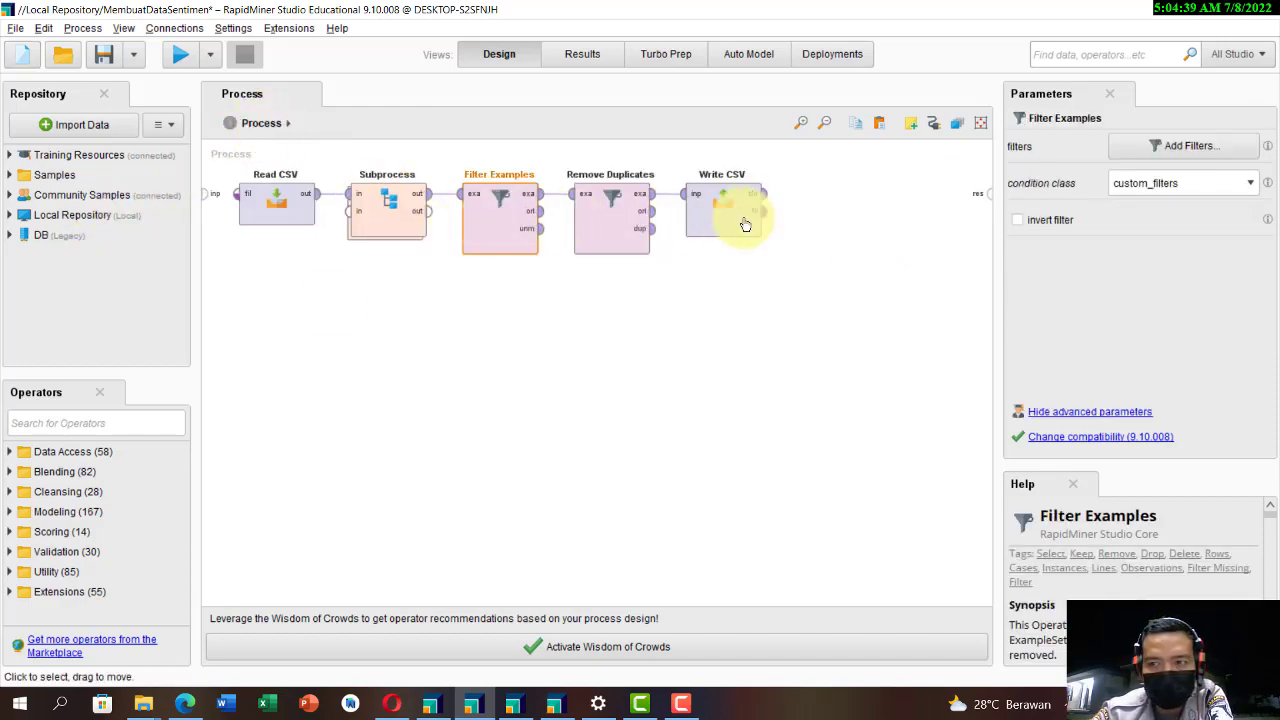
{"action": "left_click", "coordinate": [1189, 146]}
{"action": "left_click", "coordinate": [465, 204]}
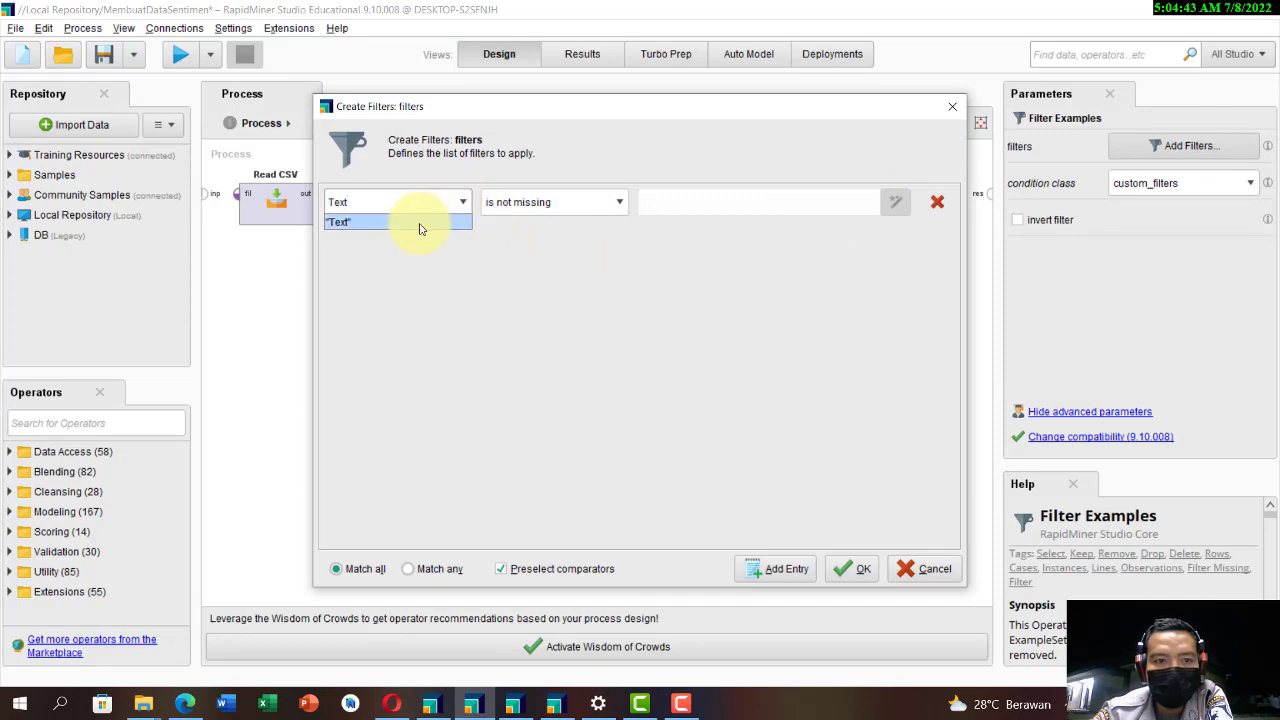
{"action": "left_click", "coordinate": [420, 220]}
{"action": "left_click", "coordinate": [545, 202]}
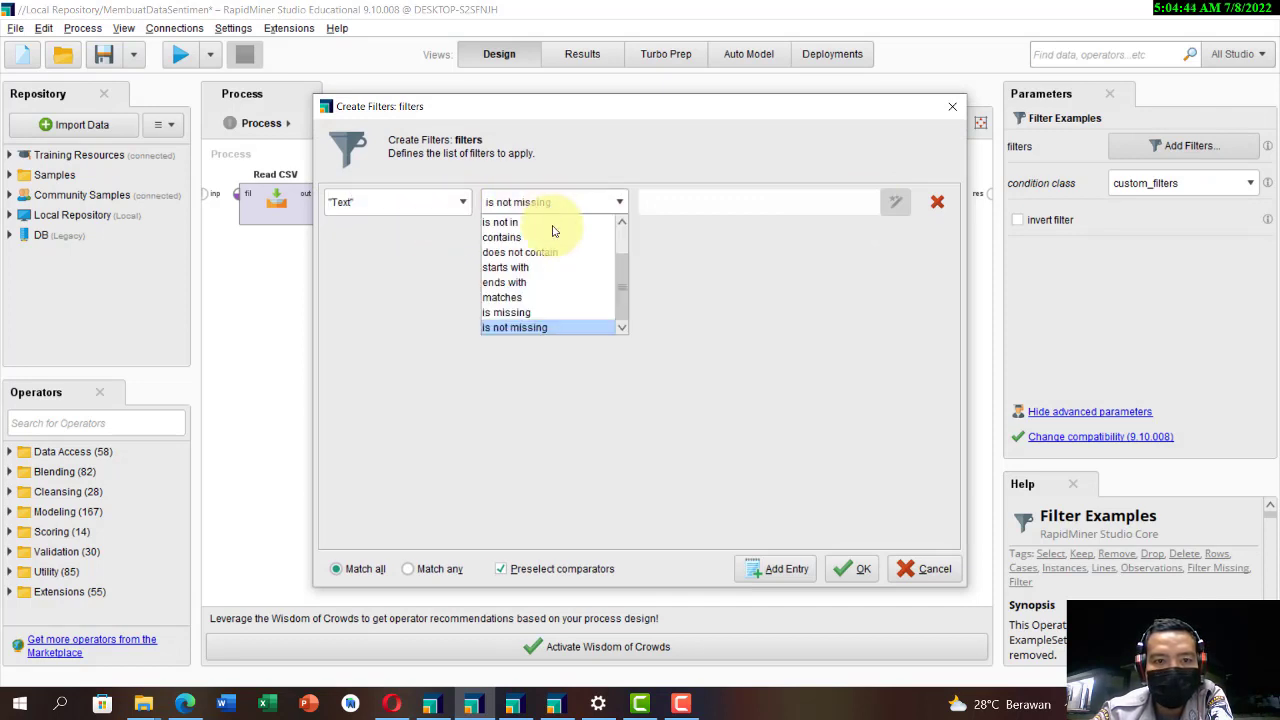
{"action": "left_click", "coordinate": [537, 330]}
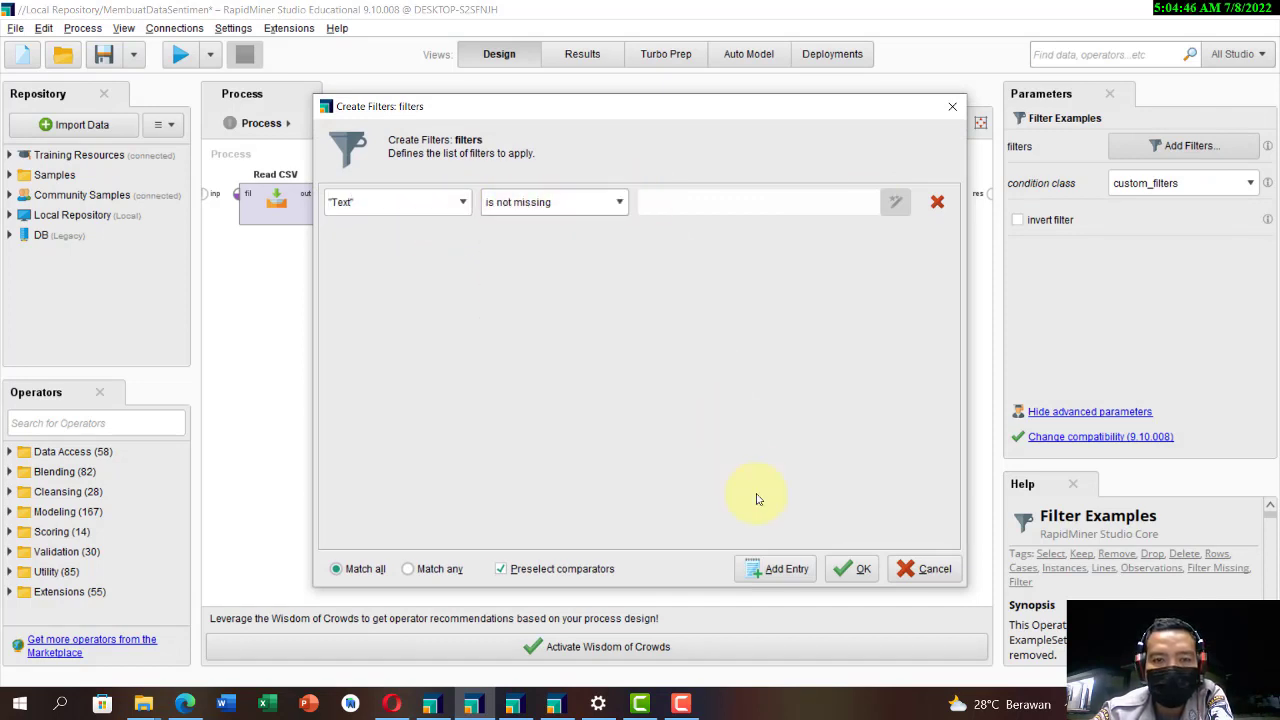
{"action": "left_click", "coordinate": [853, 569]}
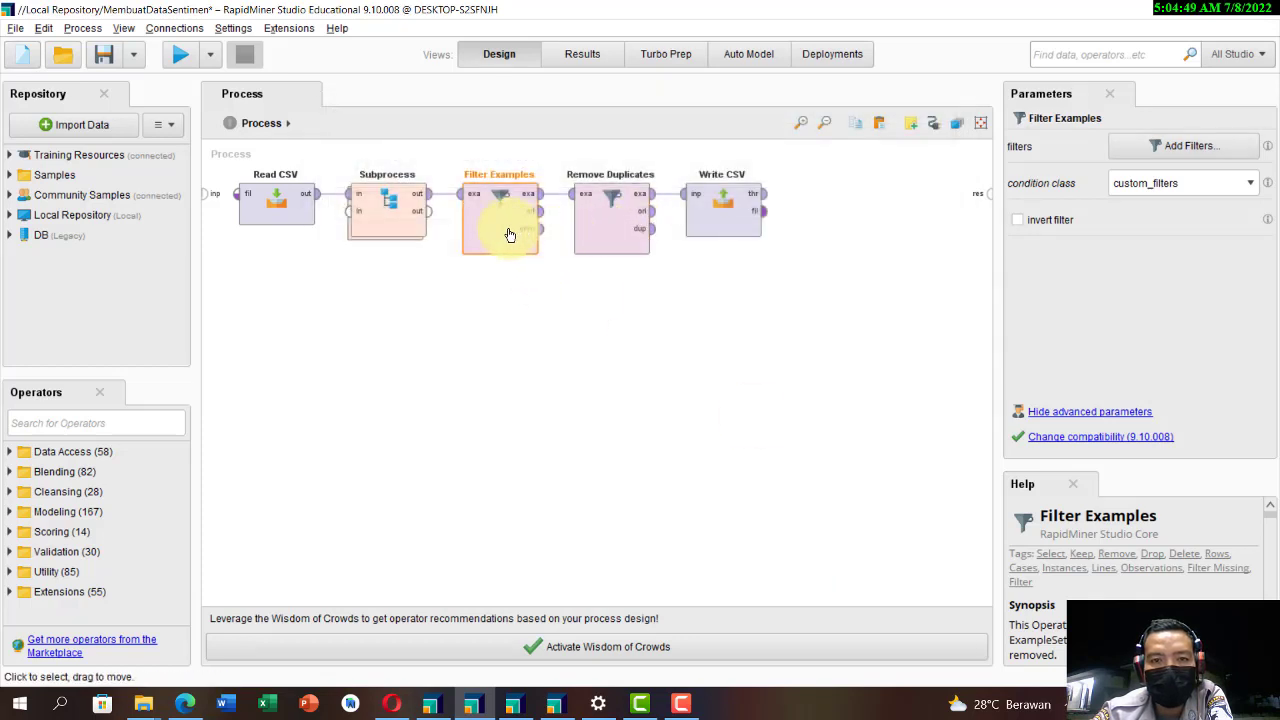
Step: Try the single attribute filter type on Remove Duplicates with an attribute chosen, and set the type back to all
{"action": "left_click", "coordinate": [628, 217]}
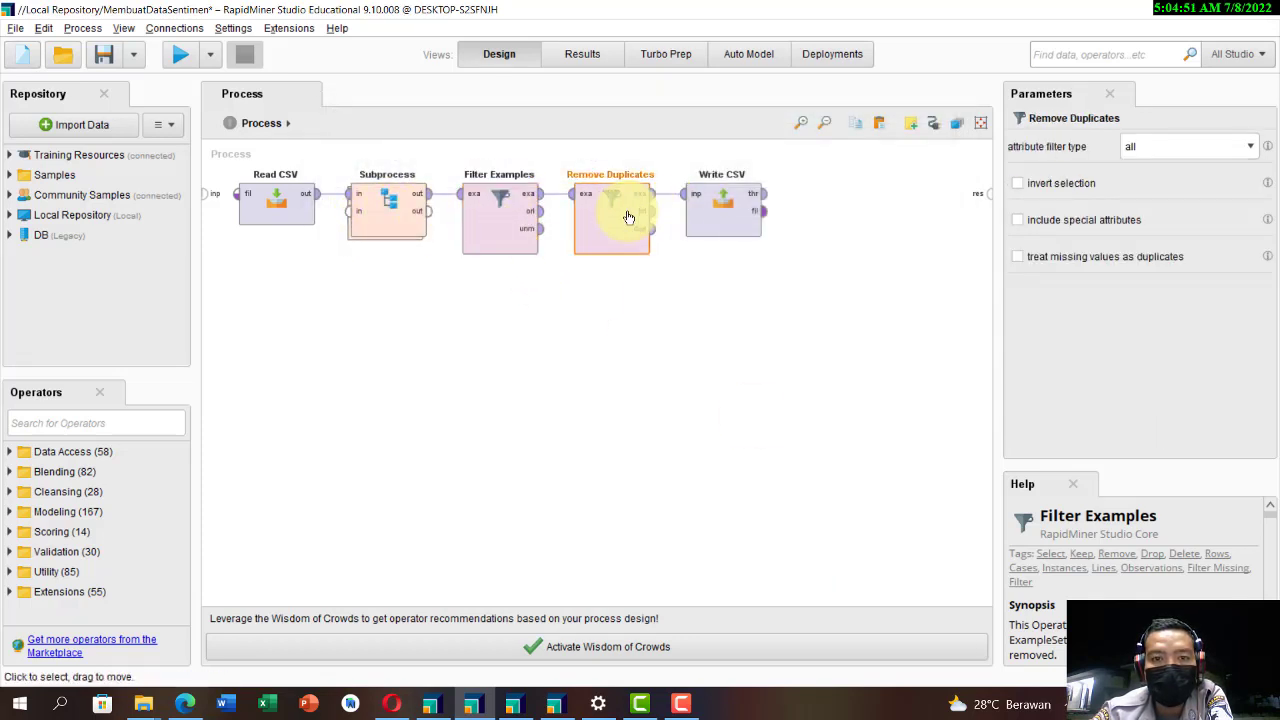
{"action": "left_click", "coordinate": [1160, 156]}
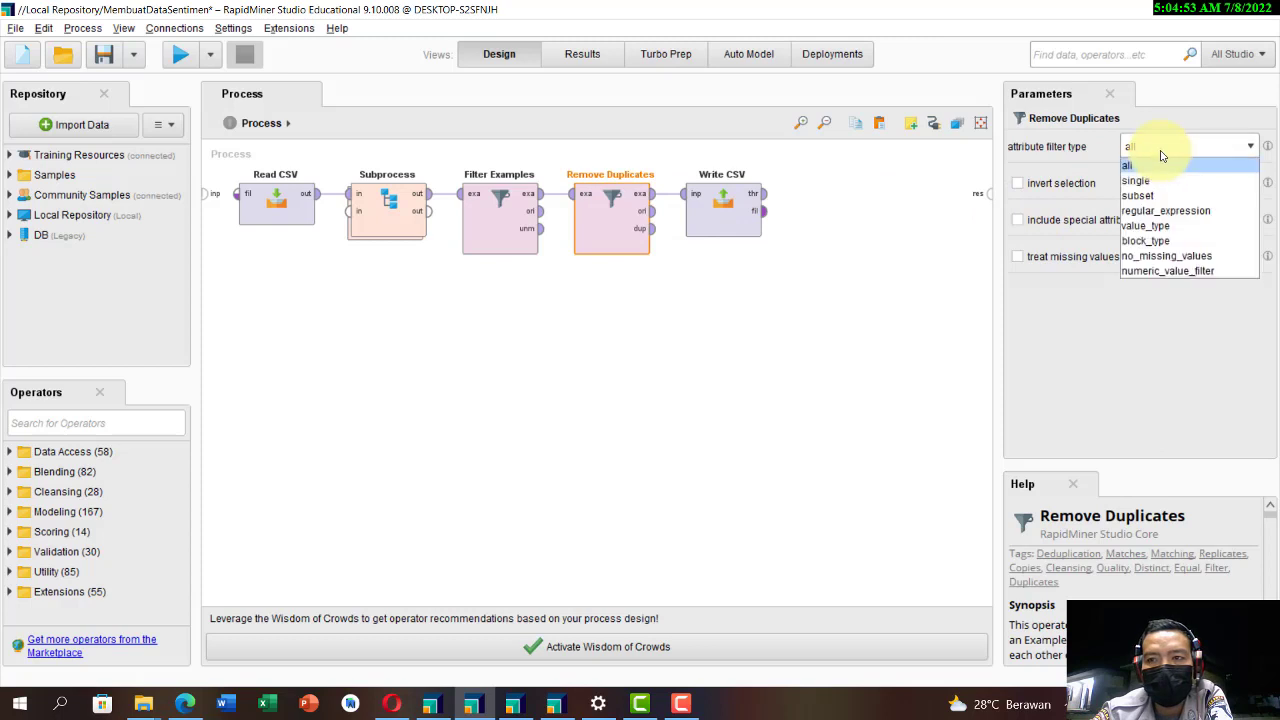
{"action": "left_click", "coordinate": [1160, 156]}
{"action": "left_click", "coordinate": [1121, 146]}
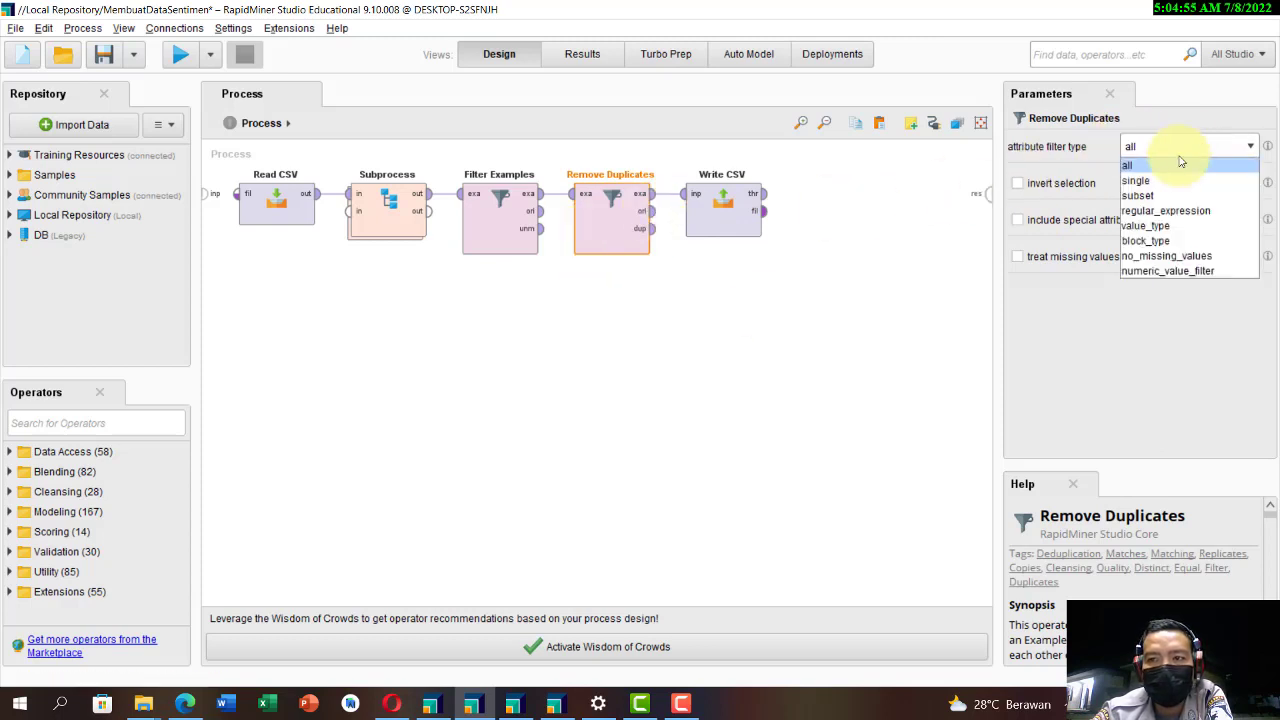
{"action": "left_click", "coordinate": [1135, 177]}
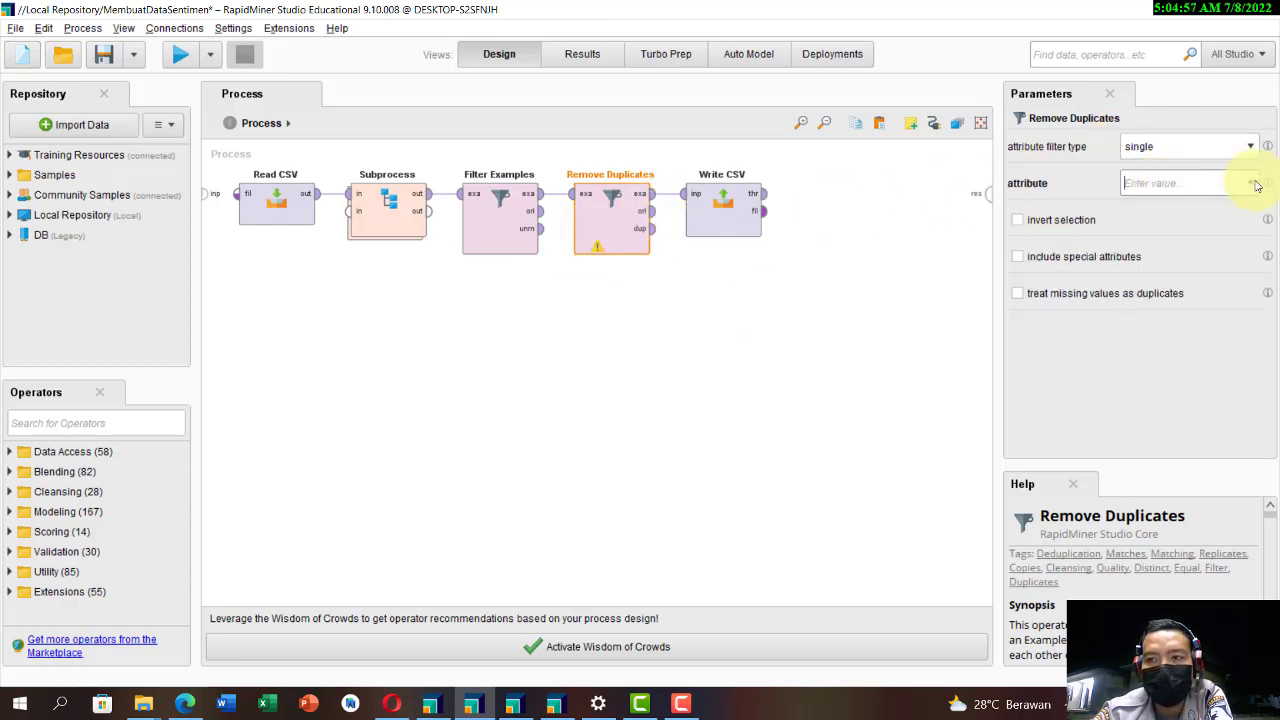
{"action": "left_click", "coordinate": [1257, 186]}
{"action": "left_click", "coordinate": [1194, 200]}
{"action": "left_click", "coordinate": [1165, 150]}
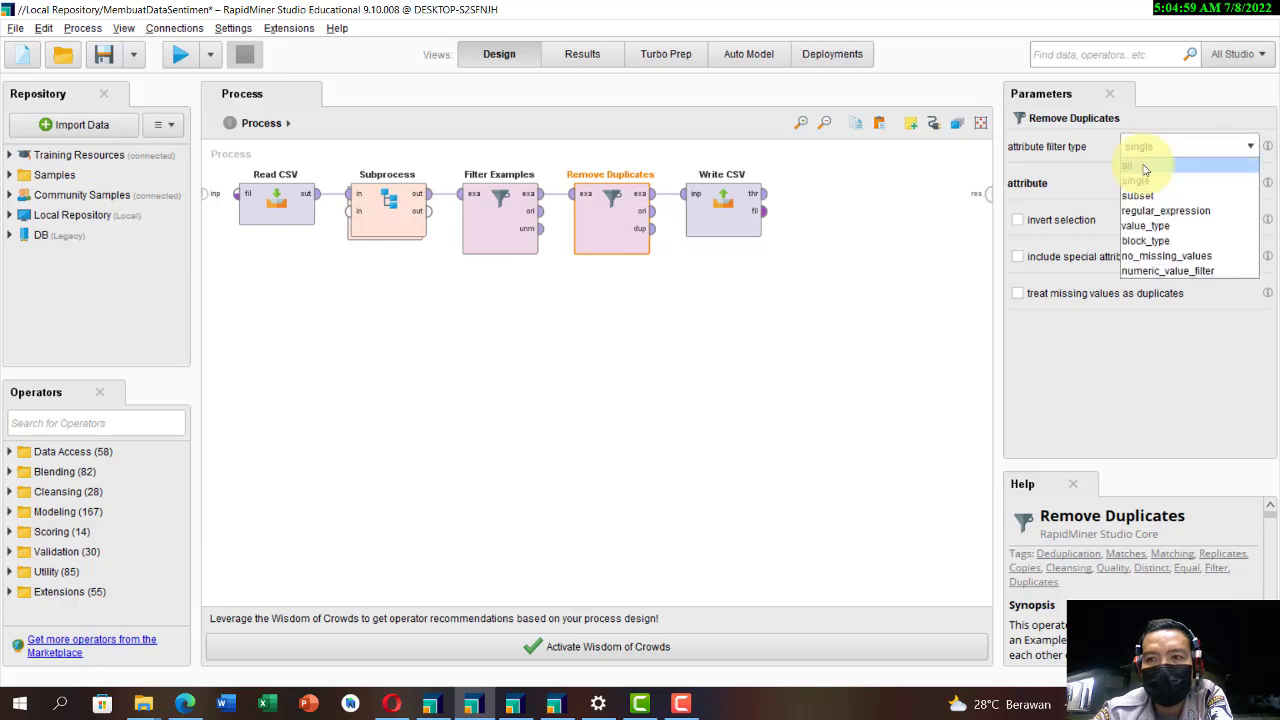
{"action": "left_click", "coordinate": [1145, 168]}
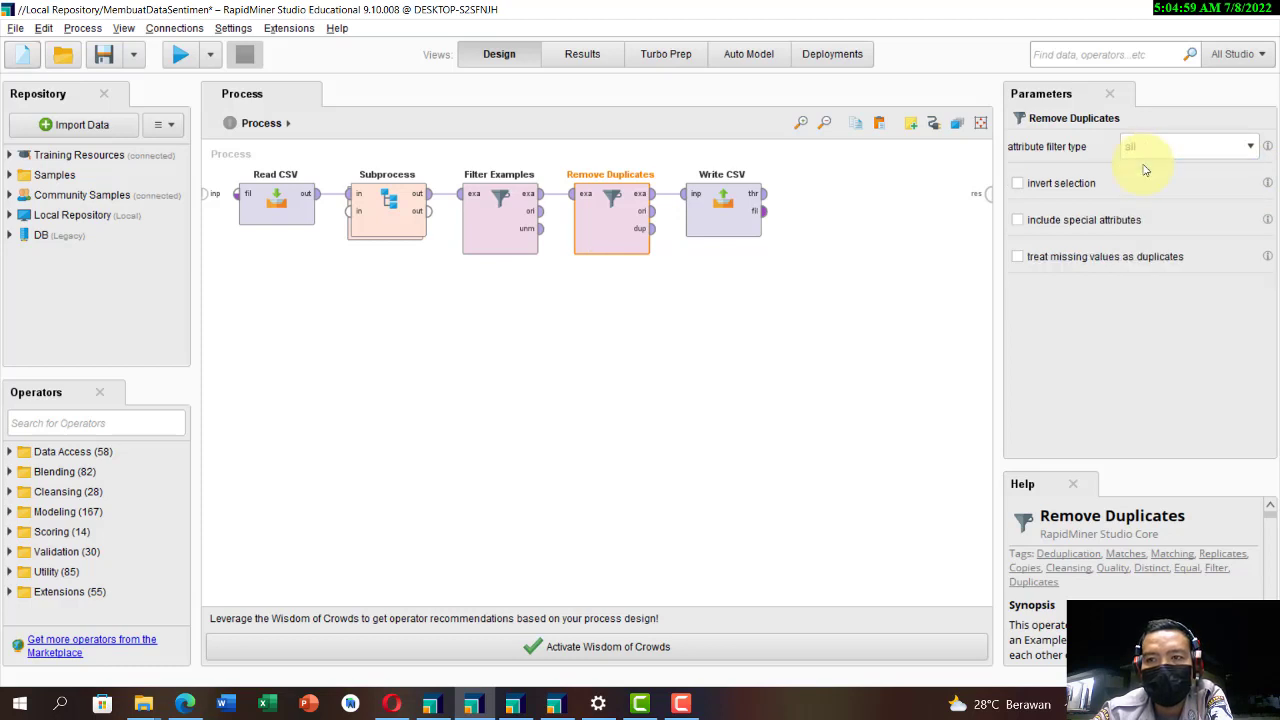
Step: Disable the Write CSV operator and move it out of the operator chain, below and beyond Remove Duplicates
{"action": "left_click", "coordinate": [716, 218]}
{"action": "right_click", "coordinate": [716, 214]}
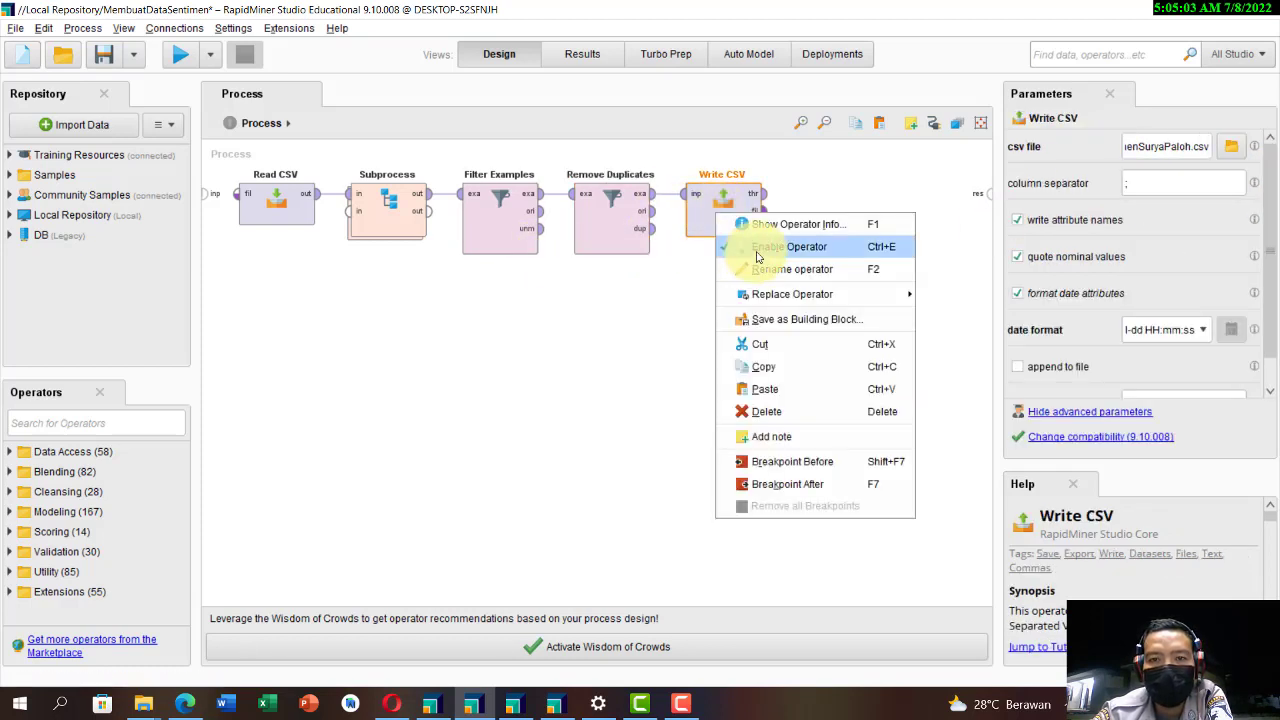
{"action": "left_click", "coordinate": [758, 247]}
{"action": "left_click_drag", "start_coordinate": [751, 234], "coordinate": [806, 358]}
Step: Connect the exa output of Remove Duplicates to the process result, and remove the extra connection from its ori output
{"action": "left_click", "coordinate": [656, 202]}
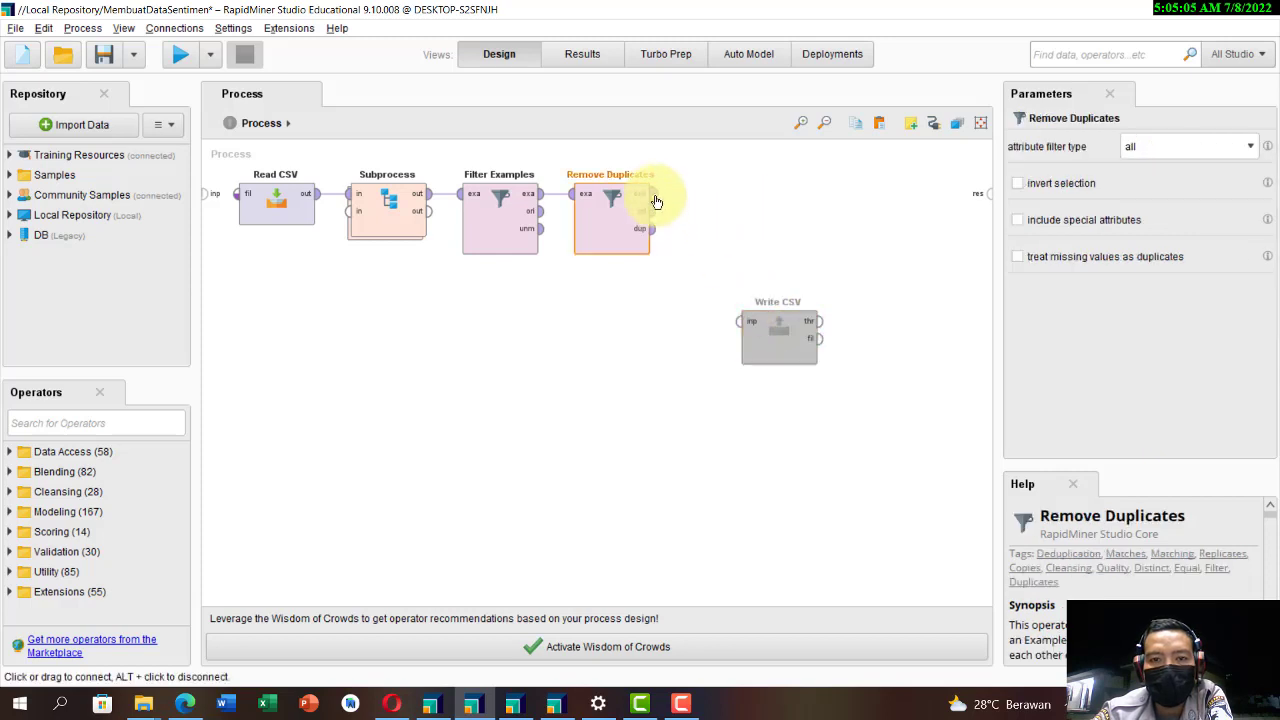
{"action": "left_click", "coordinate": [656, 201]}
{"action": "left_click", "coordinate": [656, 211]}
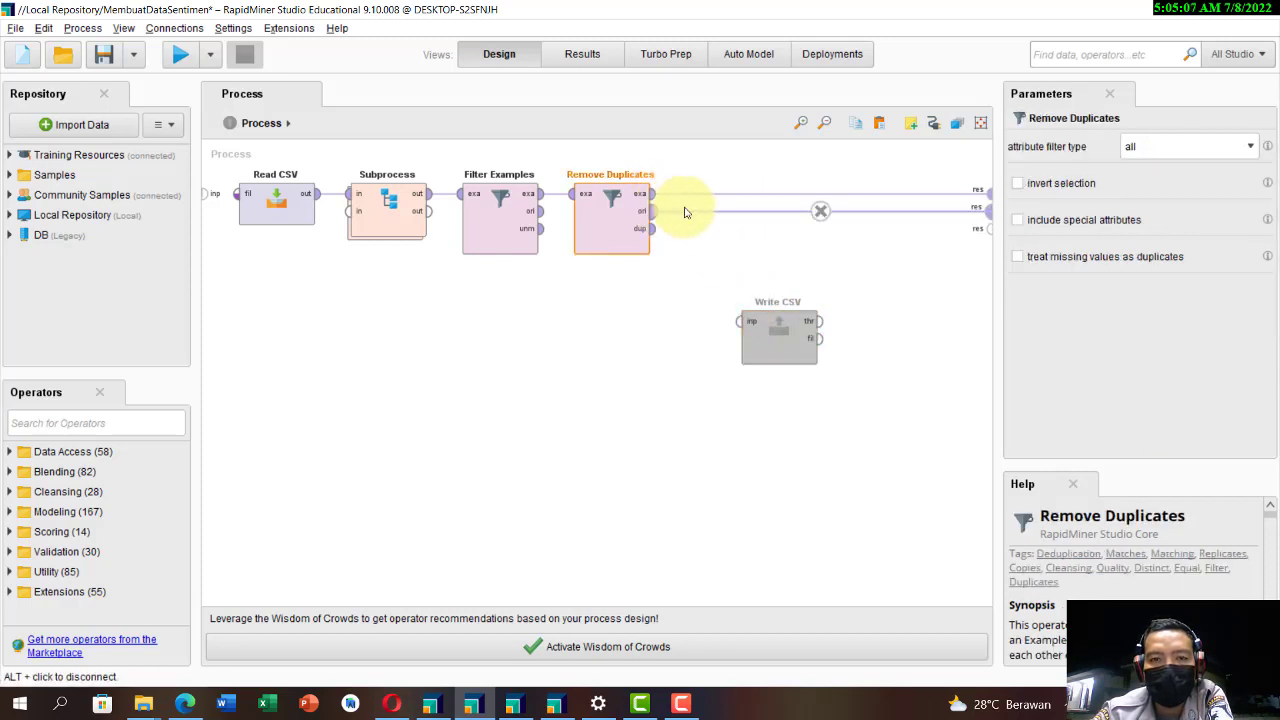
{"action": "left_click", "coordinate": [820, 212], "text": "alt"}
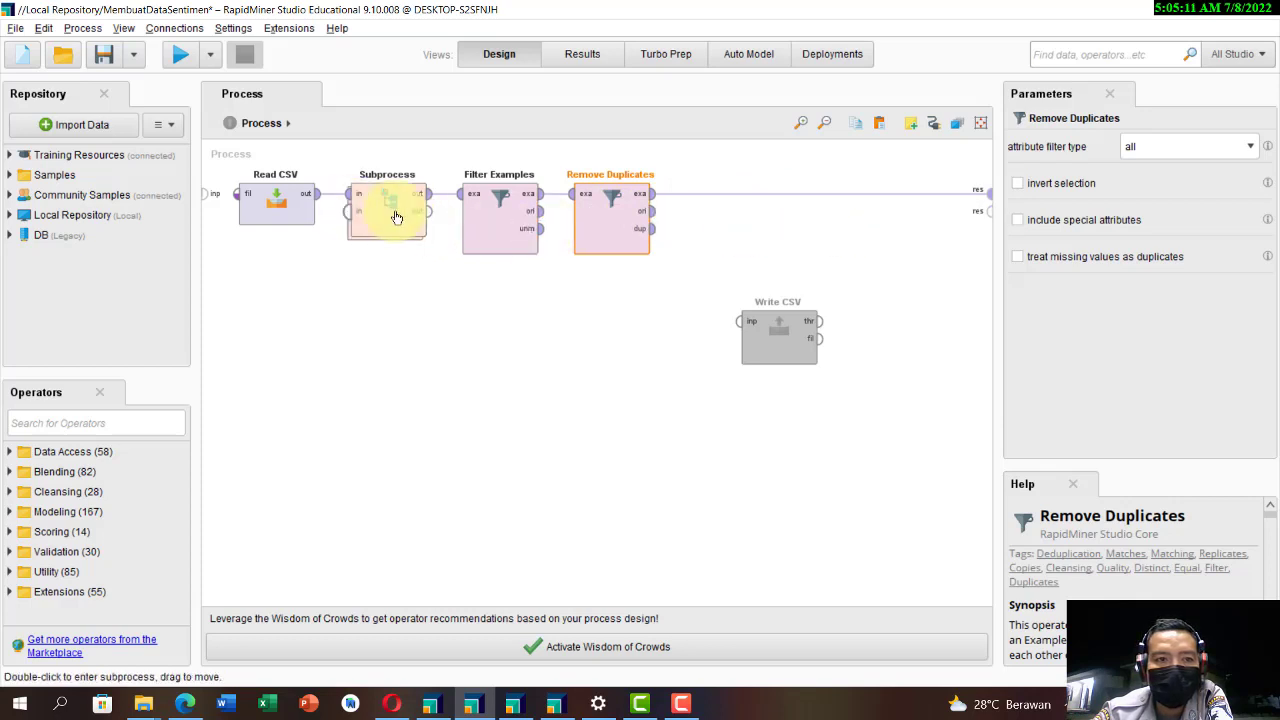
{"action": "mouse_move", "coordinate": [547, 219]}
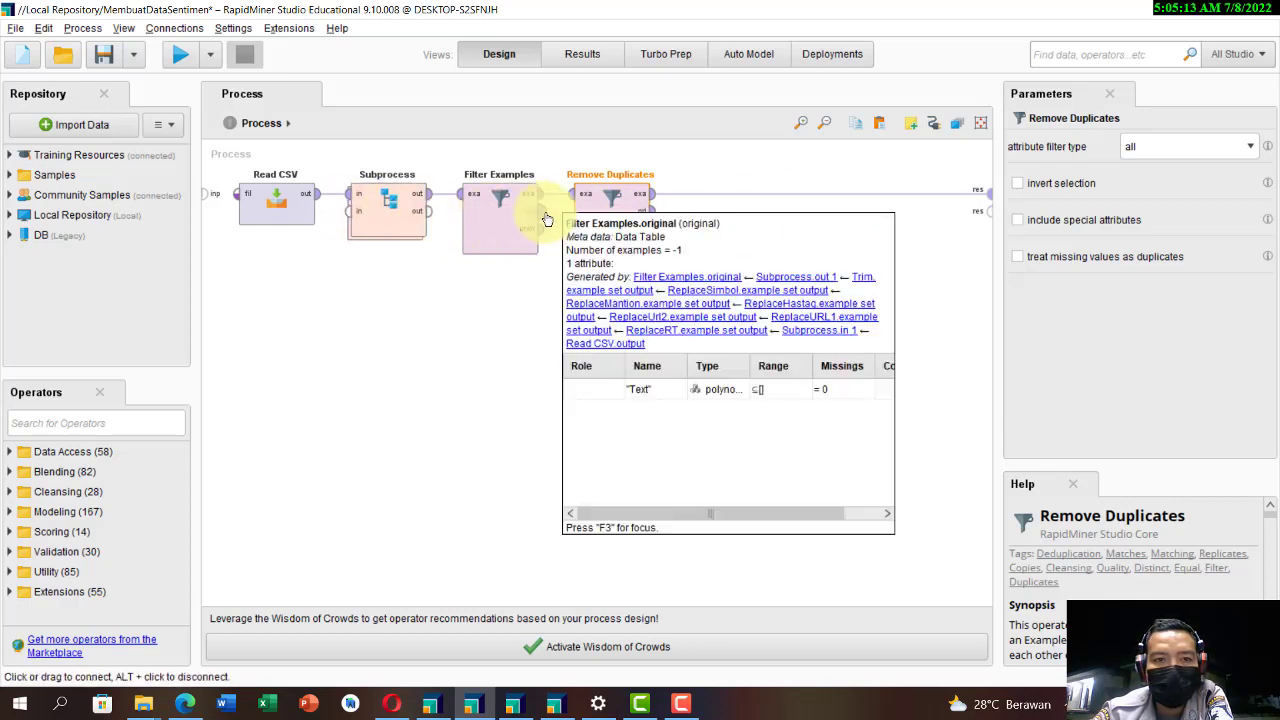
Step: Connect the ori output of Remove Duplicates to a second process result and run the process
{"action": "left_click", "coordinate": [650, 213]}
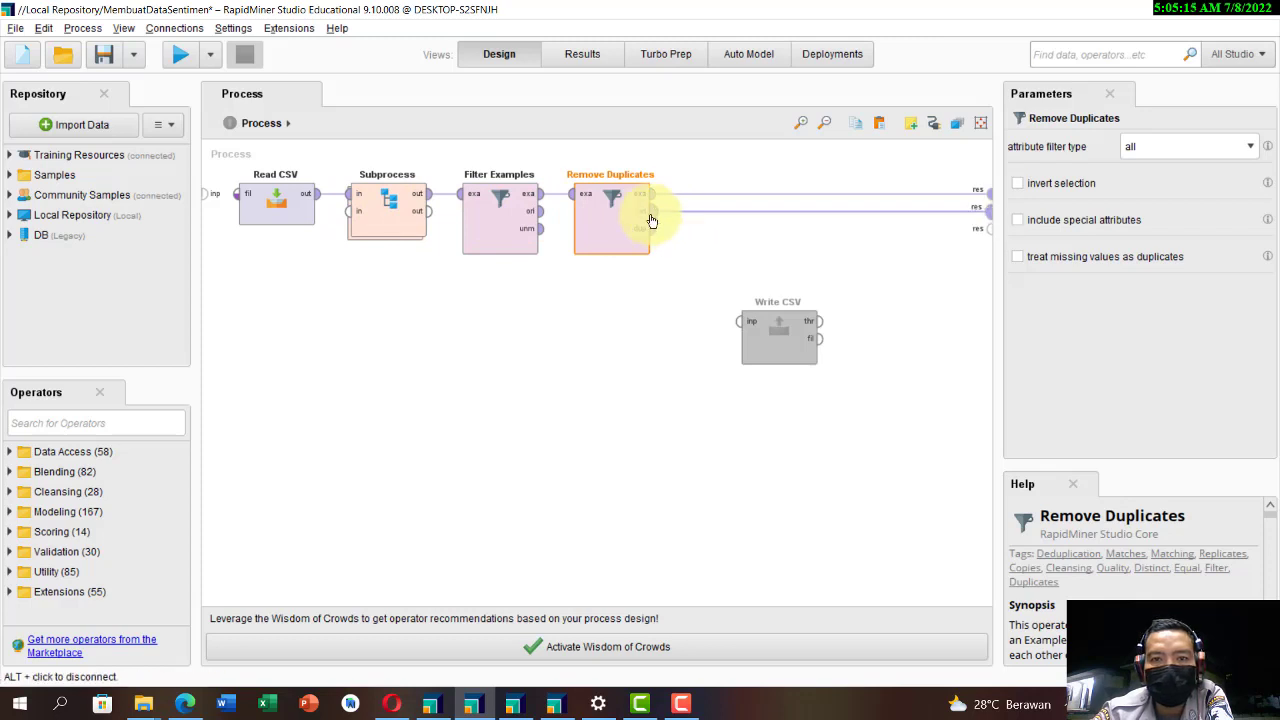
{"action": "left_click", "coordinate": [182, 56]}
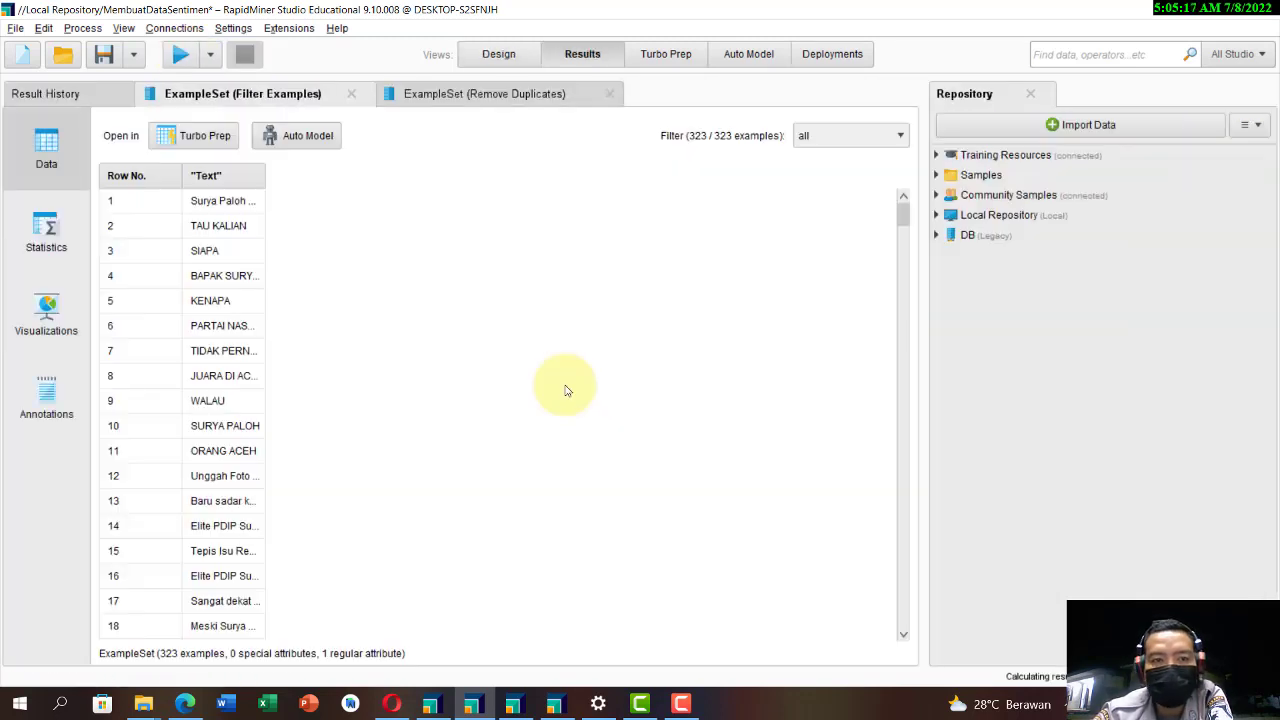
Step: Compare the example sets before and after Remove Duplicates, and examine the unfiltered Text rows for repeated tweets
{"action": "left_click_drag", "start_coordinate": [267, 177], "coordinate": [707, 180]}
{"action": "left_click", "coordinate": [480, 93]}
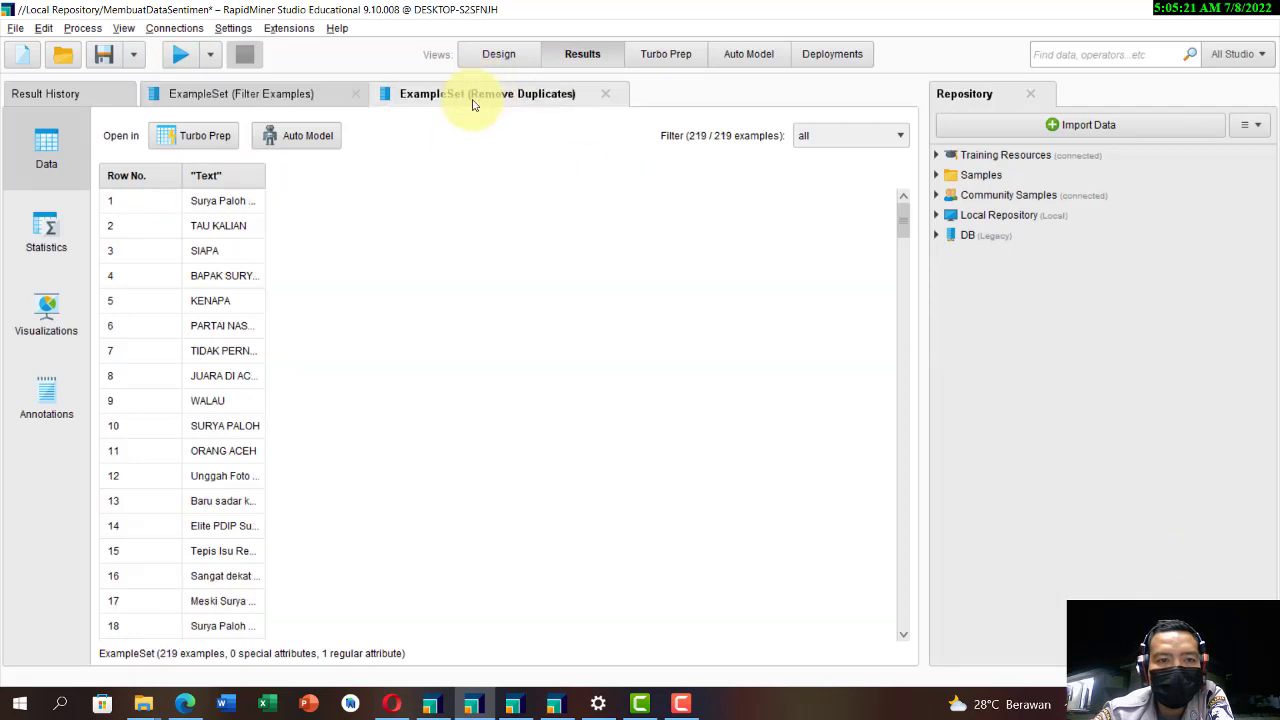
{"action": "left_click", "coordinate": [298, 95]}
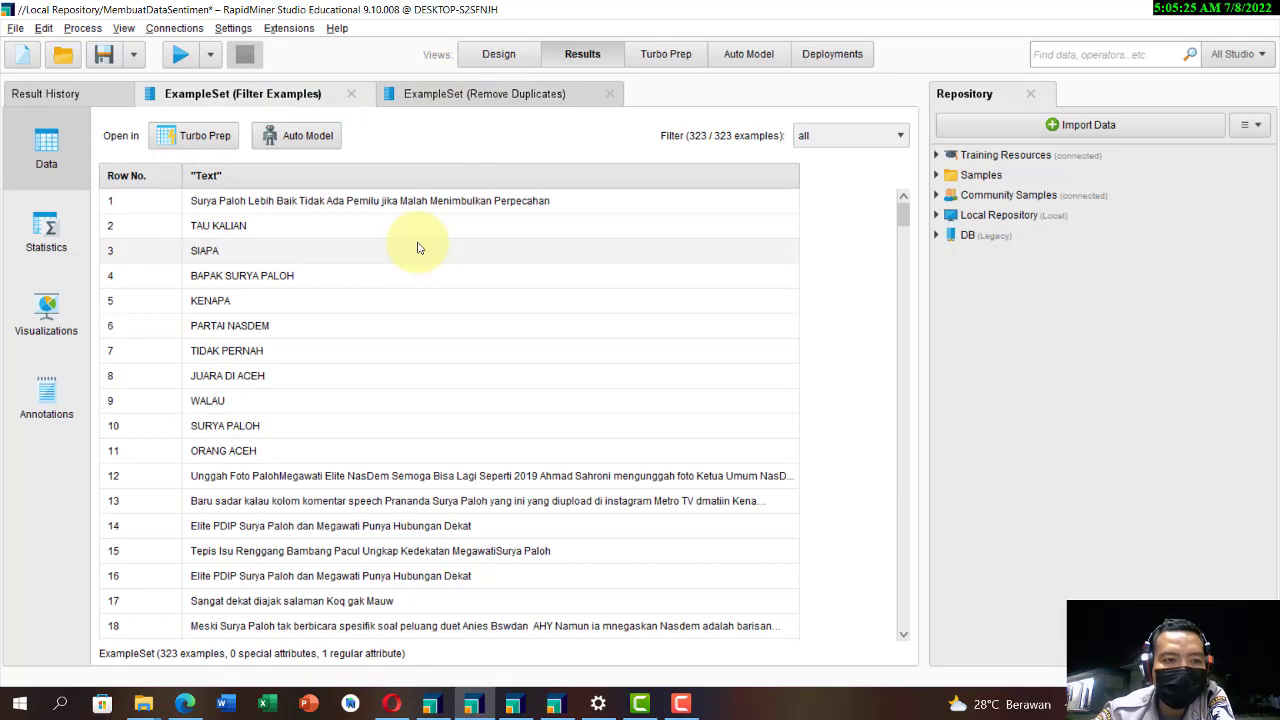
{"action": "scroll", "coordinate": [286, 234], "scroll_direction": "down", "scroll_amount": 5}
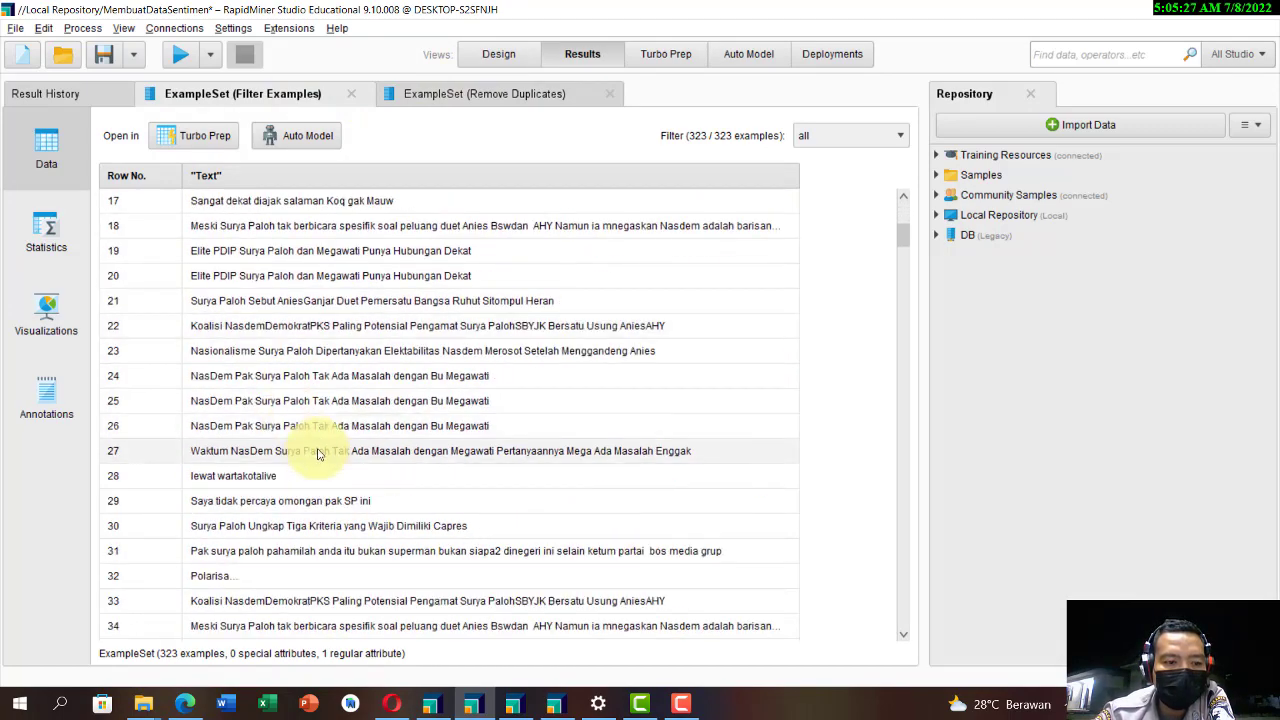
{"action": "scroll", "coordinate": [318, 453], "scroll_direction": "down", "scroll_amount": 10}
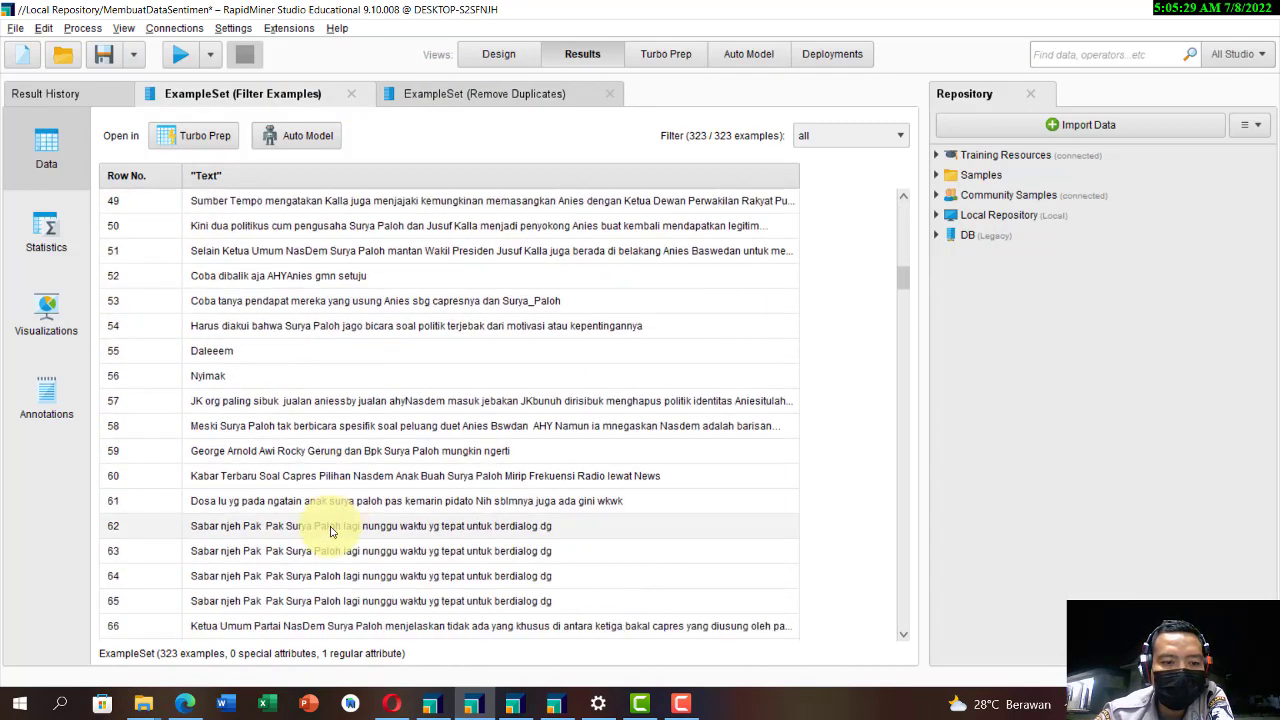
{"action": "scroll", "coordinate": [332, 531], "scroll_direction": "down", "scroll_amount": 10}
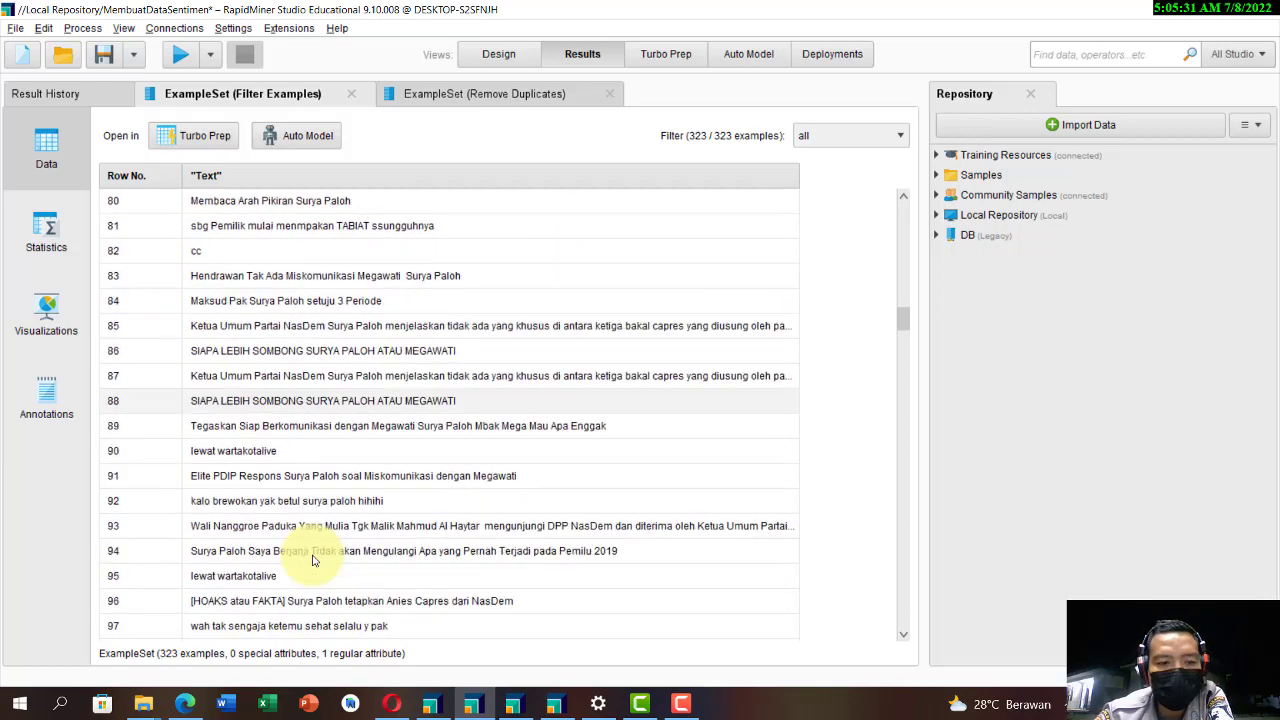
{"action": "scroll", "coordinate": [320, 545], "scroll_direction": "down", "scroll_amount": 5}
{"action": "scroll", "coordinate": [380, 505], "scroll_direction": "up", "scroll_amount": 2}
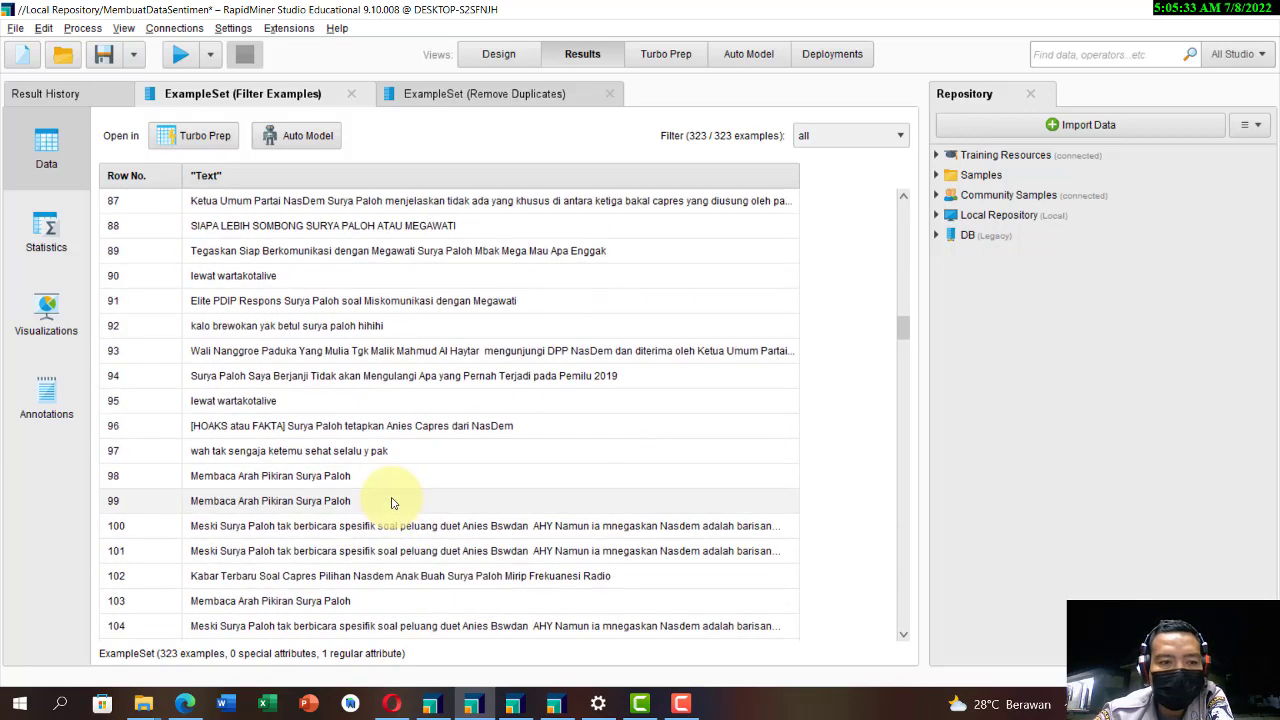
{"action": "scroll", "coordinate": [394, 495], "scroll_direction": "up", "scroll_amount": 1}
{"action": "scroll", "coordinate": [320, 560], "scroll_direction": "down", "scroll_amount": 1}
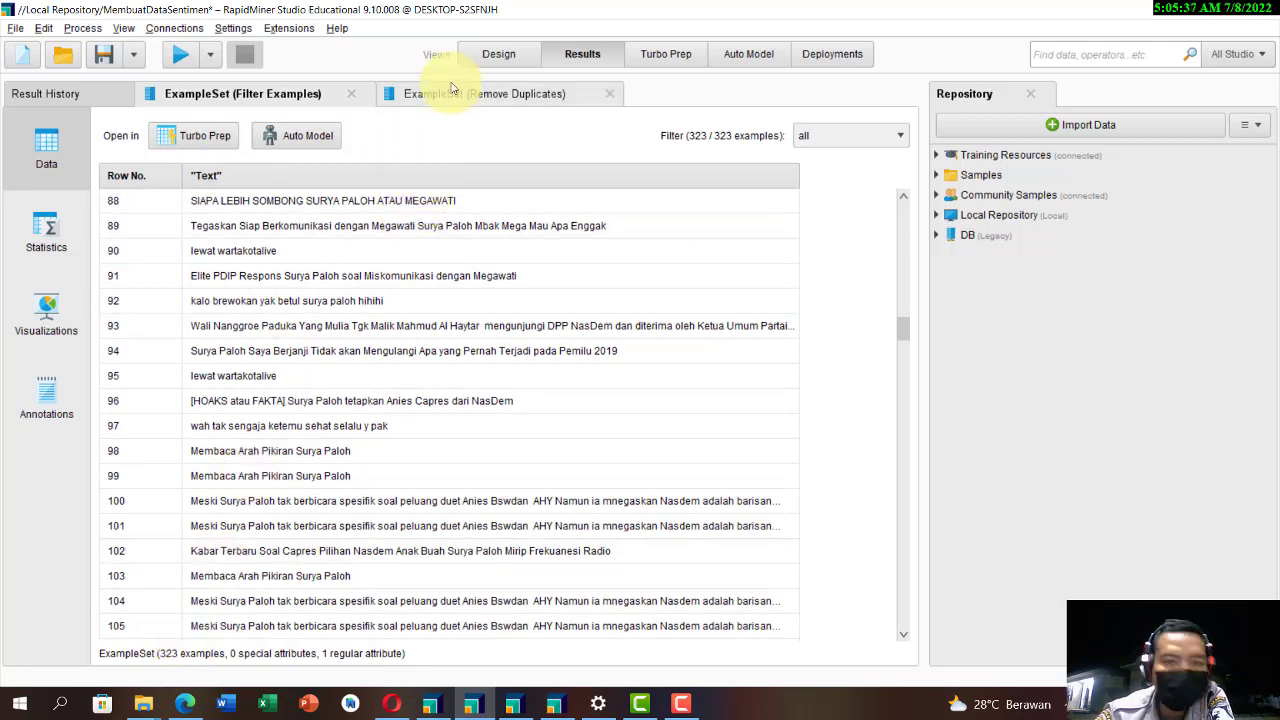
Step: Return to the process design and remove both the ori and exa connections from Remove Duplicates to the process results
{"action": "left_click", "coordinate": [482, 54]}
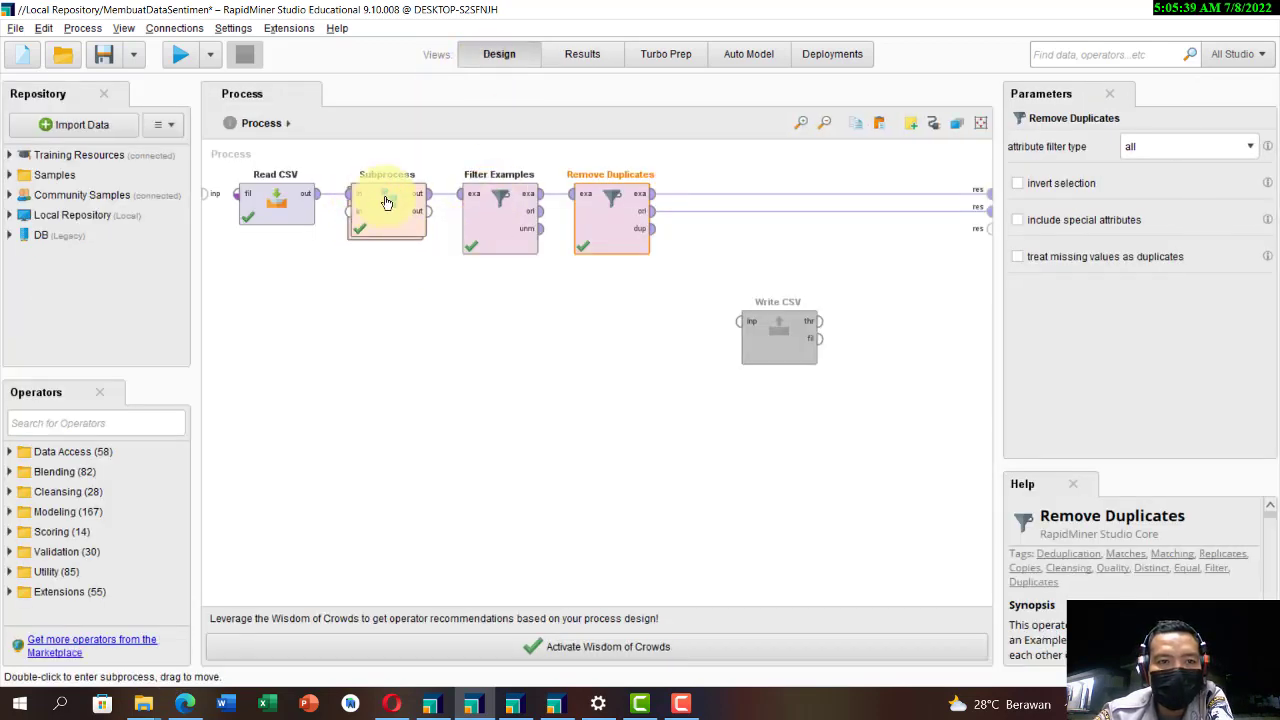
{"action": "left_click", "coordinate": [497, 228]}
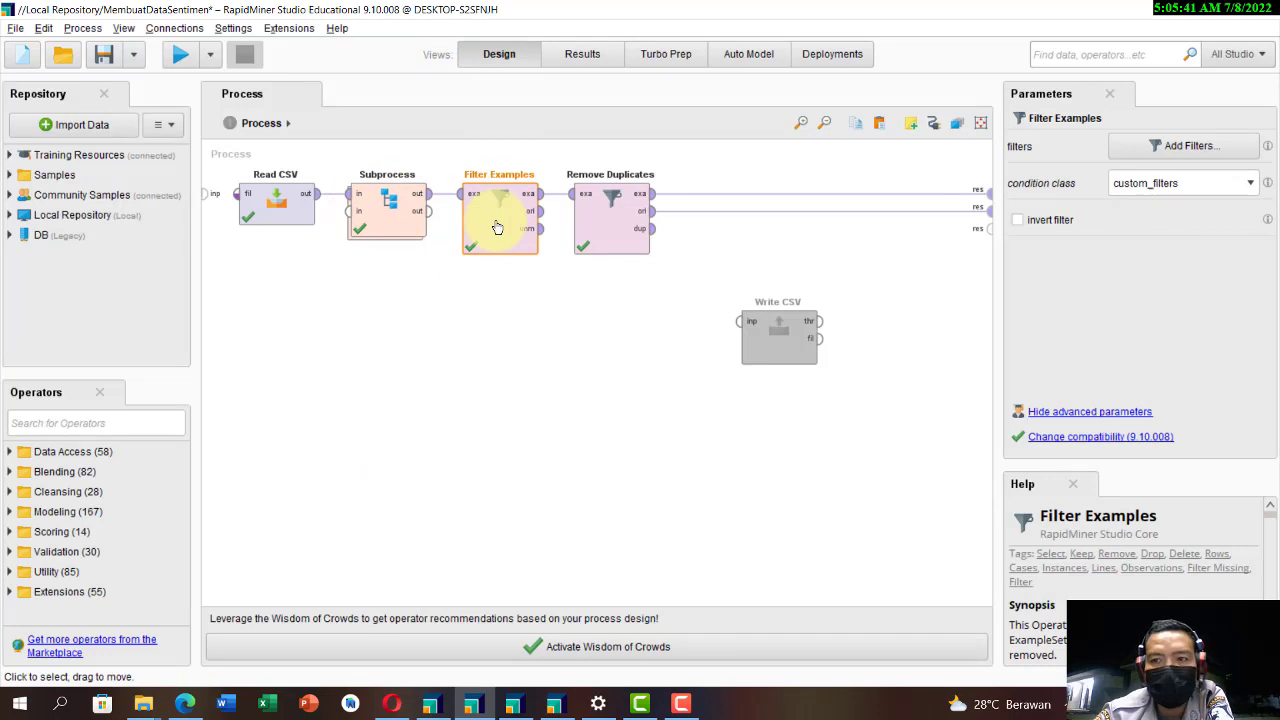
{"action": "left_click", "coordinate": [601, 225]}
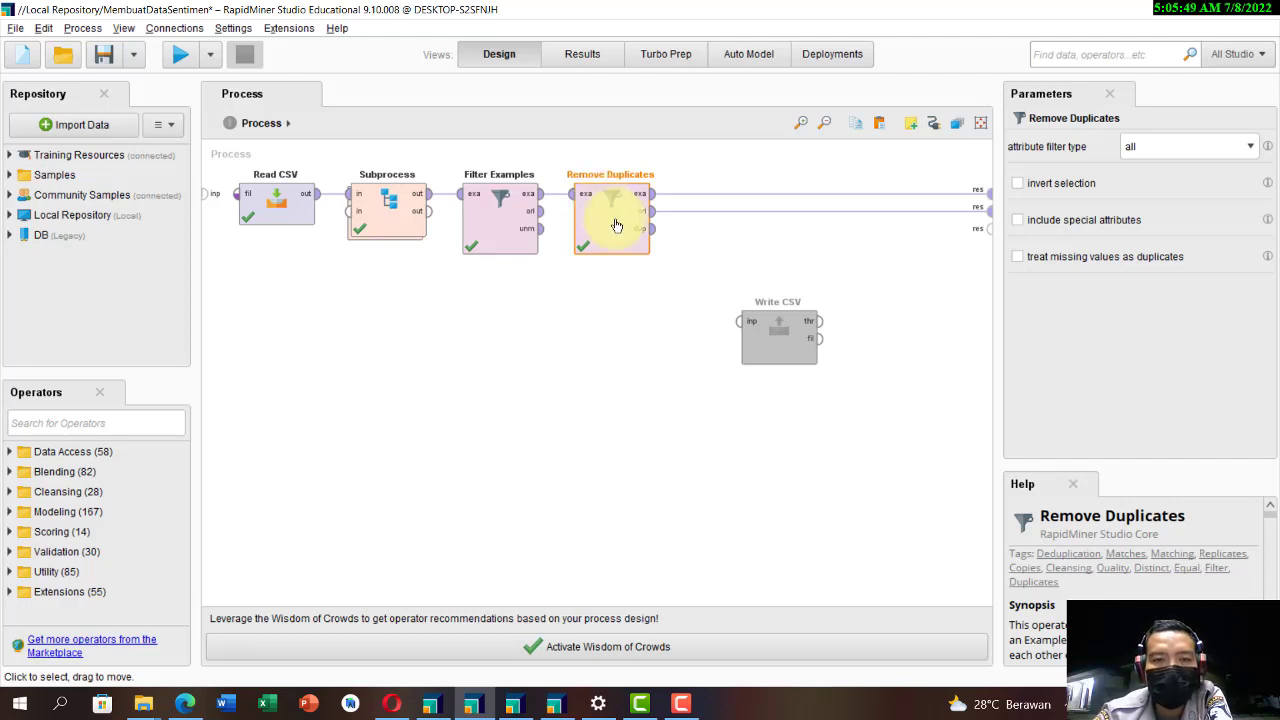
{"action": "left_click", "coordinate": [826, 209], "text": "alt"}
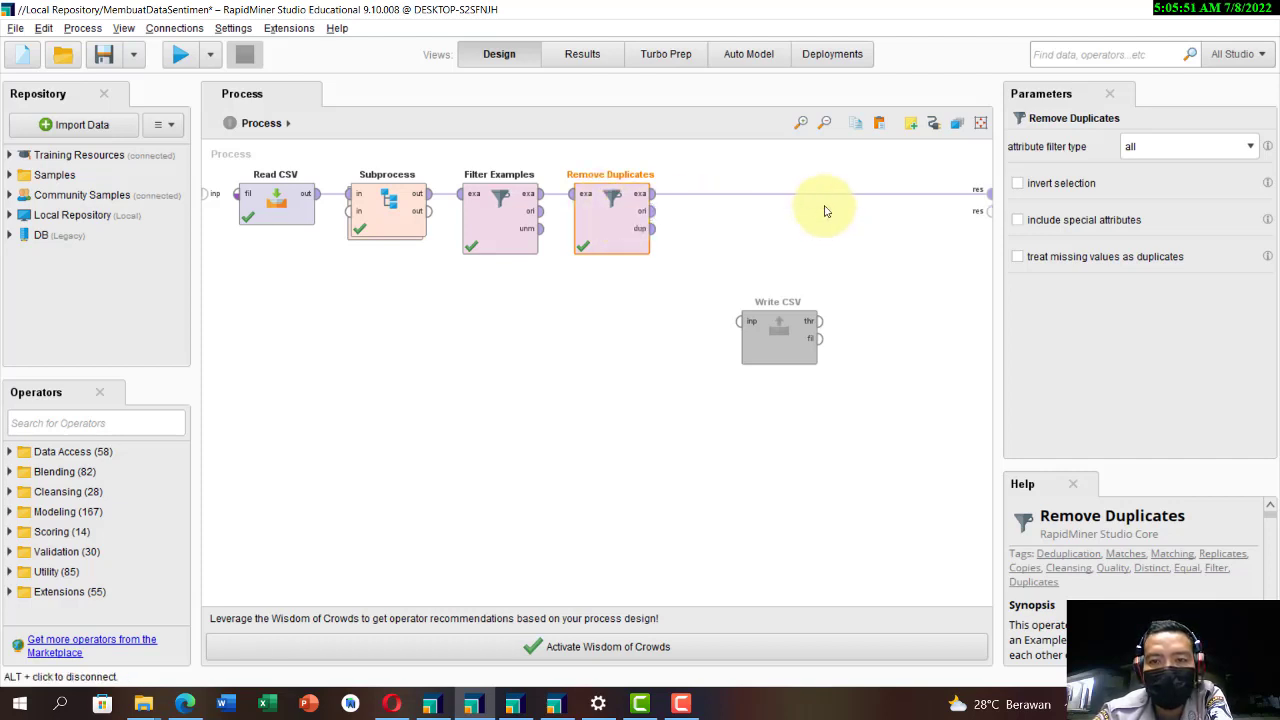
{"action": "left_click", "coordinate": [819, 195], "text": "alt"}
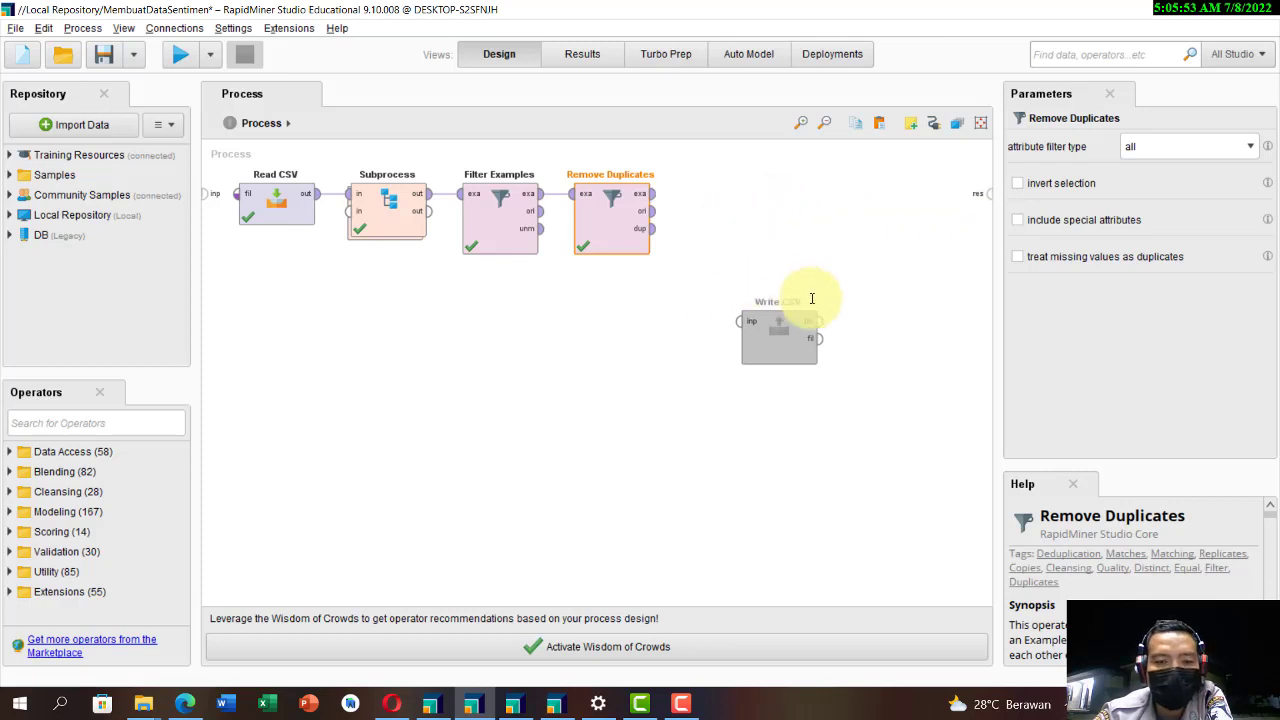
Step: Place Write CSV in line after Remove Duplicates and connect the exa output to its inp port
{"action": "left_click_drag", "start_coordinate": [778, 320], "coordinate": [776, 185]}
{"action": "left_click", "coordinate": [652, 195]}
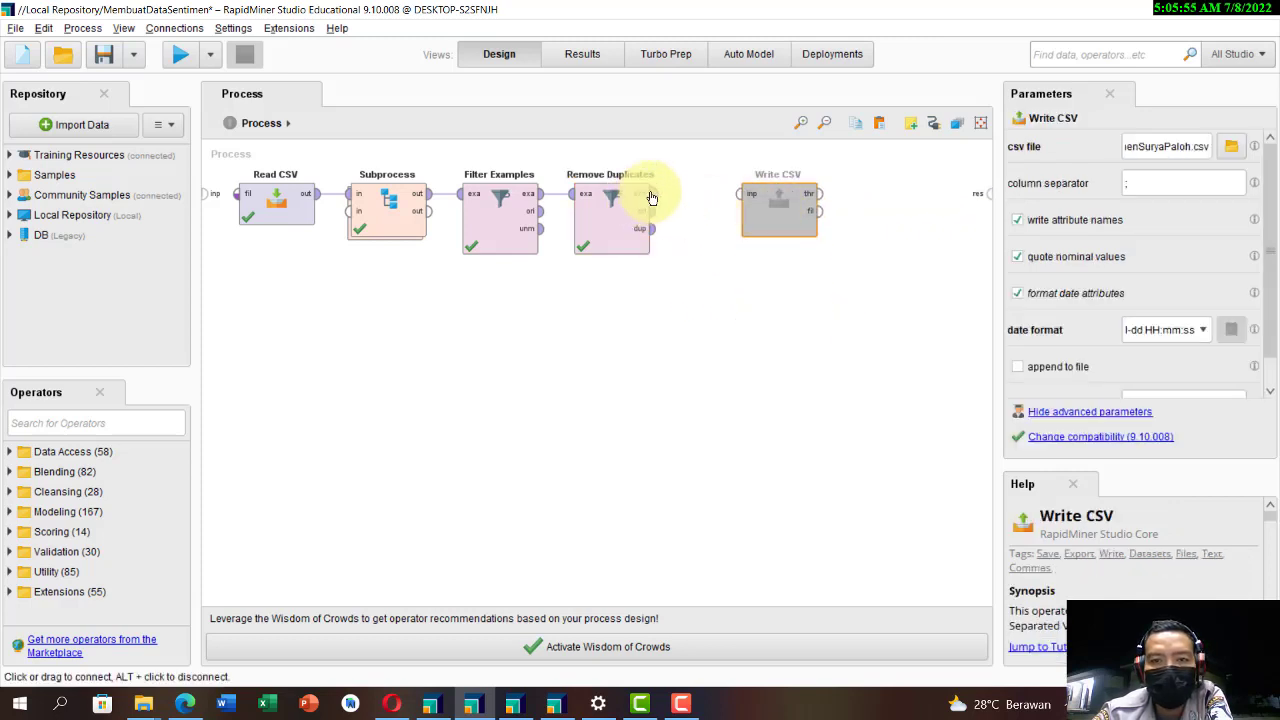
{"action": "left_click", "coordinate": [755, 195]}
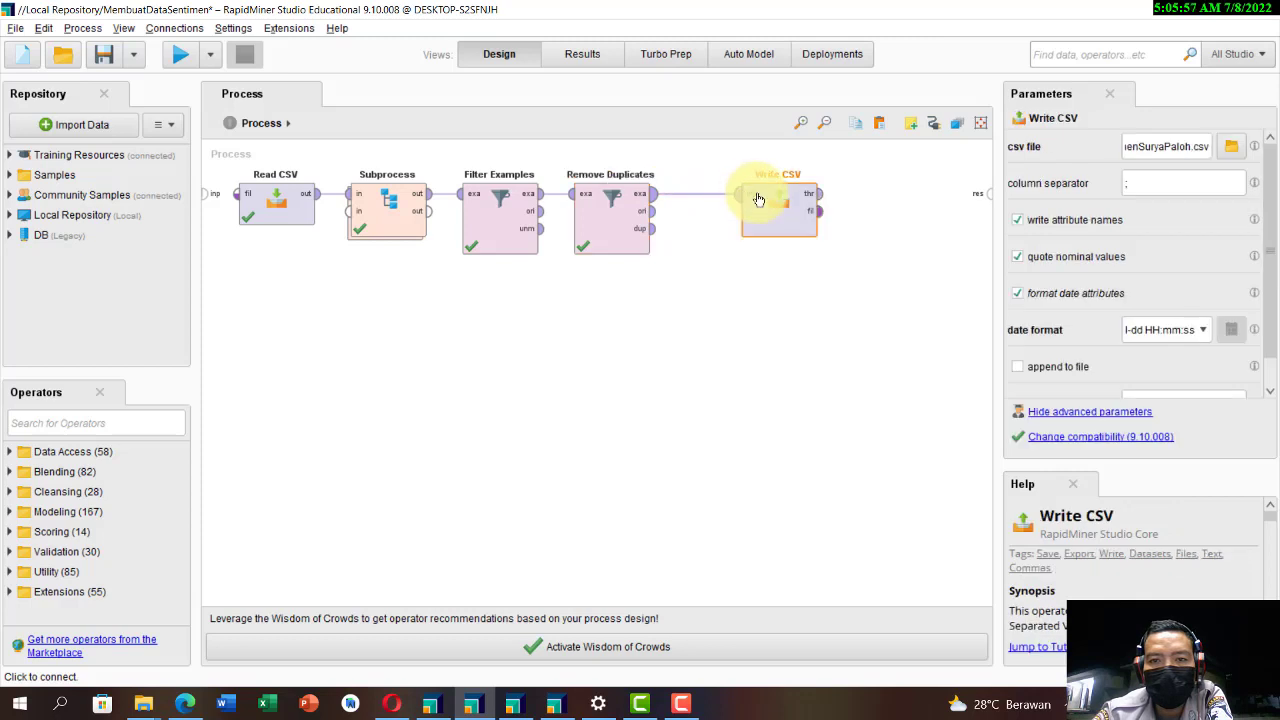
{"action": "left_click_drag", "start_coordinate": [817, 203], "coordinate": [988, 193]}
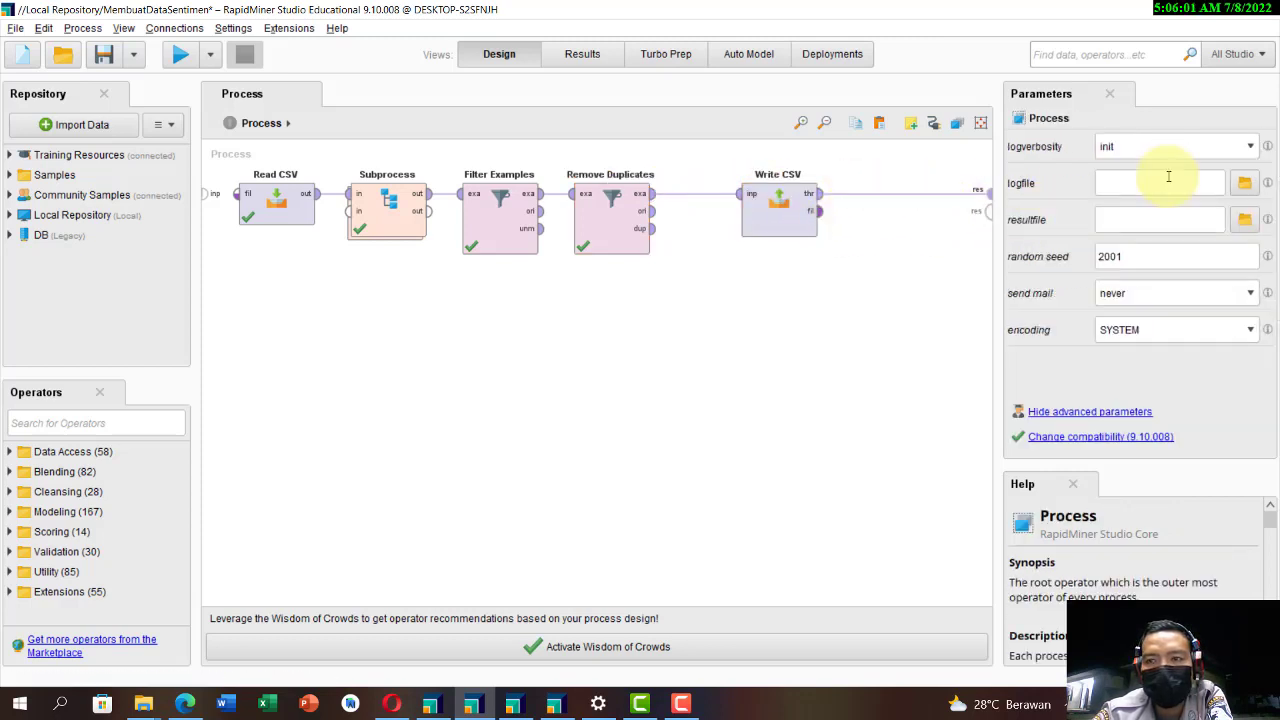
{"action": "left_click", "coordinate": [903, 194]}
Step: Set the Write CSV file to cleandatasentimenSuryaPaloh.csv in the data folder and run the process
{"action": "left_click", "coordinate": [766, 212]}
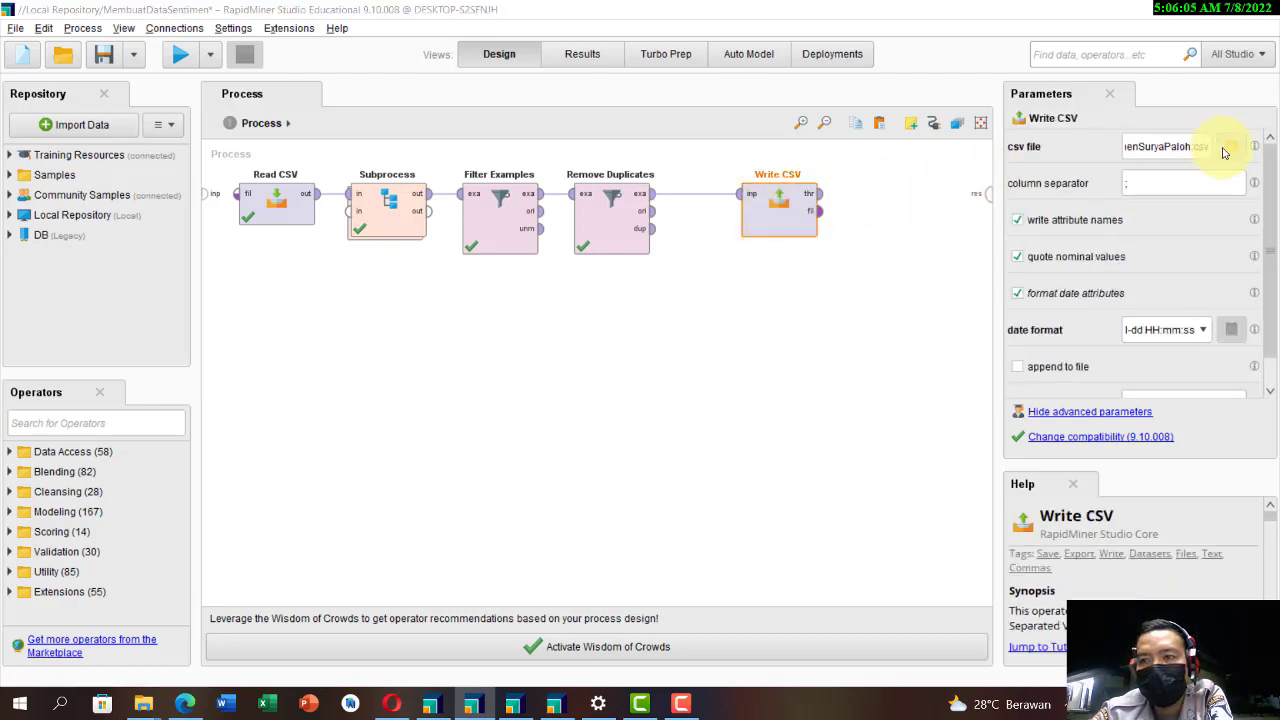
{"action": "left_click", "coordinate": [1231, 146]}
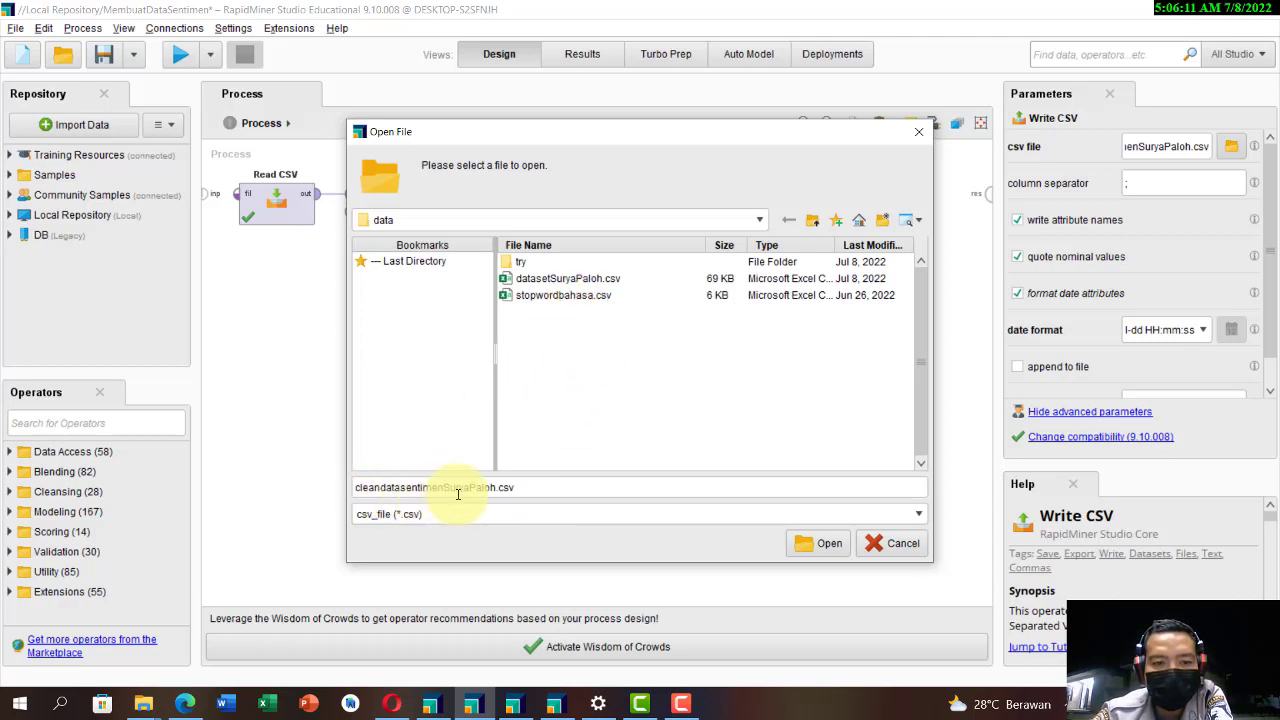
{"action": "left_click", "coordinate": [805, 545]}
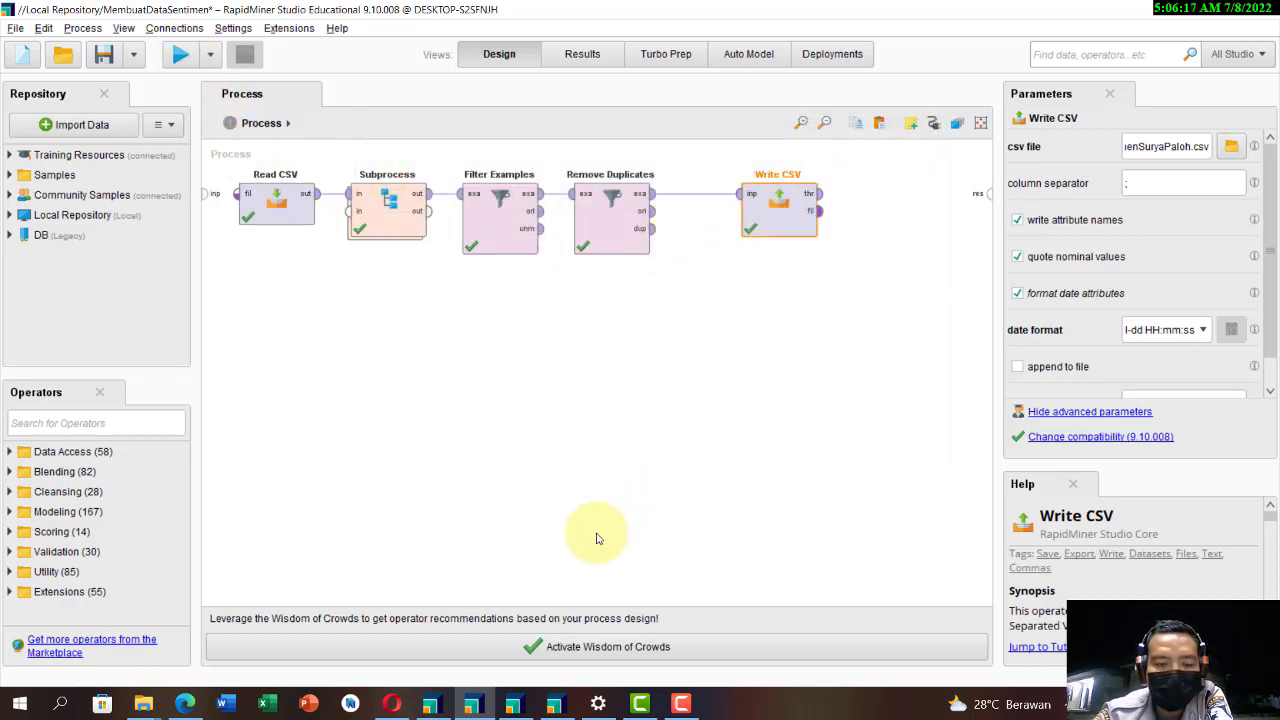
Step: Switch to the data folder in File Explorer and open cleandatasentimenSuryaPaloh in Excel
{"action": "mouse_move", "coordinate": [150, 703]}
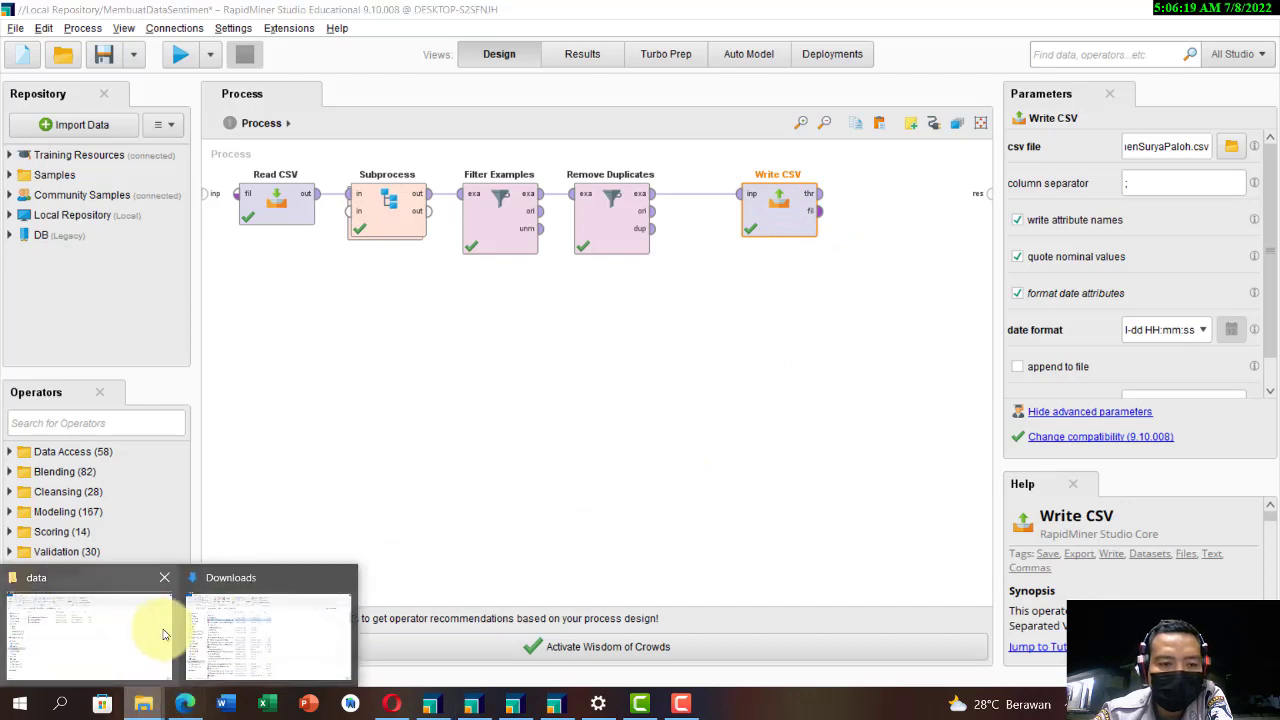
{"action": "left_click", "coordinate": [120, 625]}
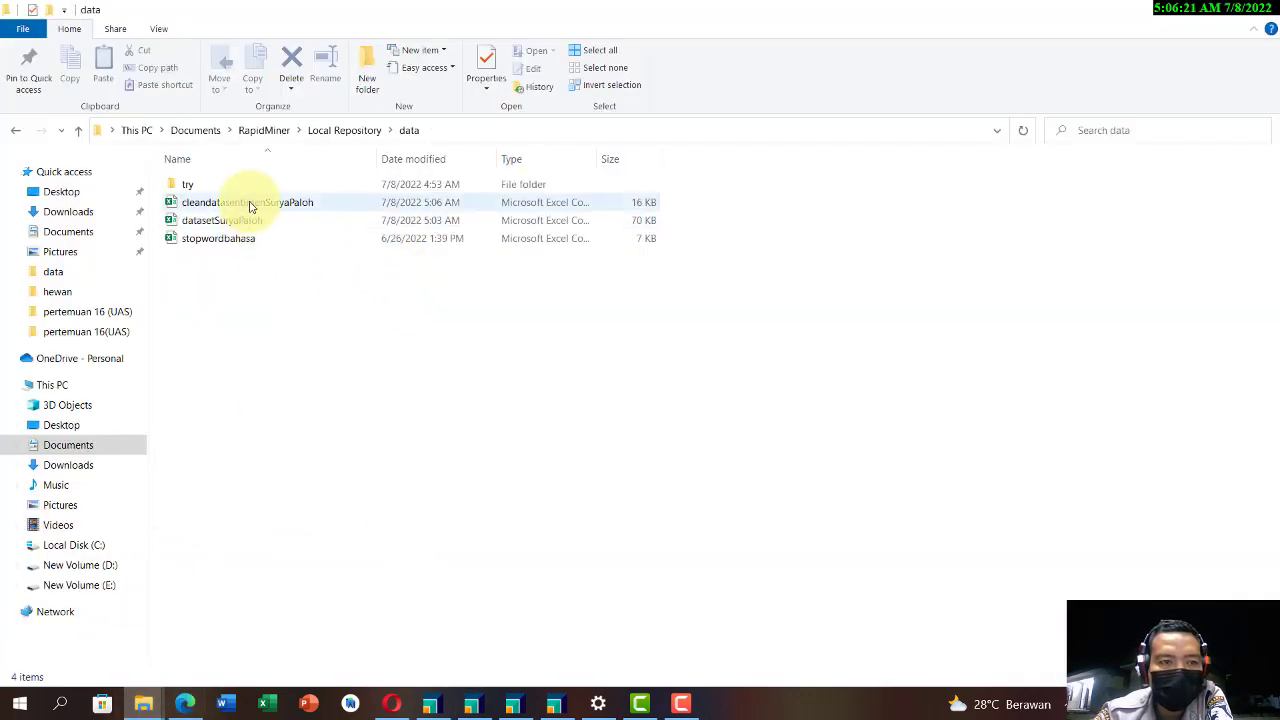
{"action": "left_click", "coordinate": [251, 206]}
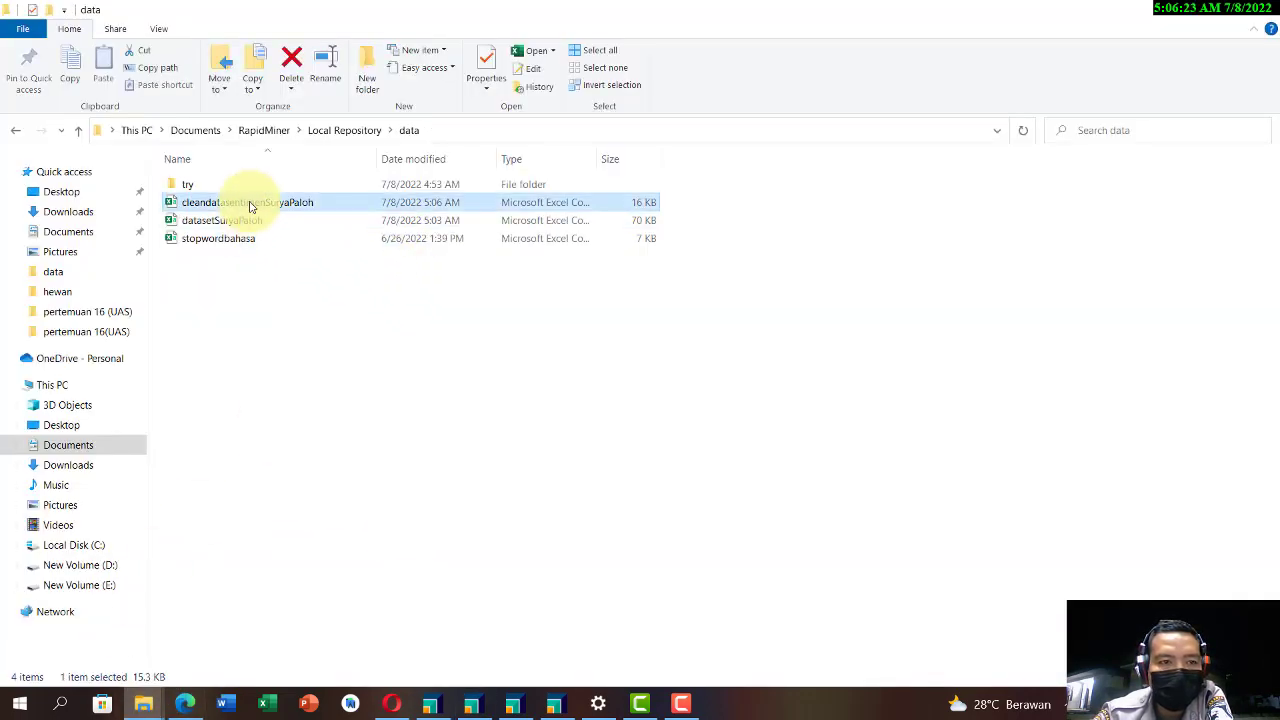
{"action": "double_click", "coordinate": [251, 206]}
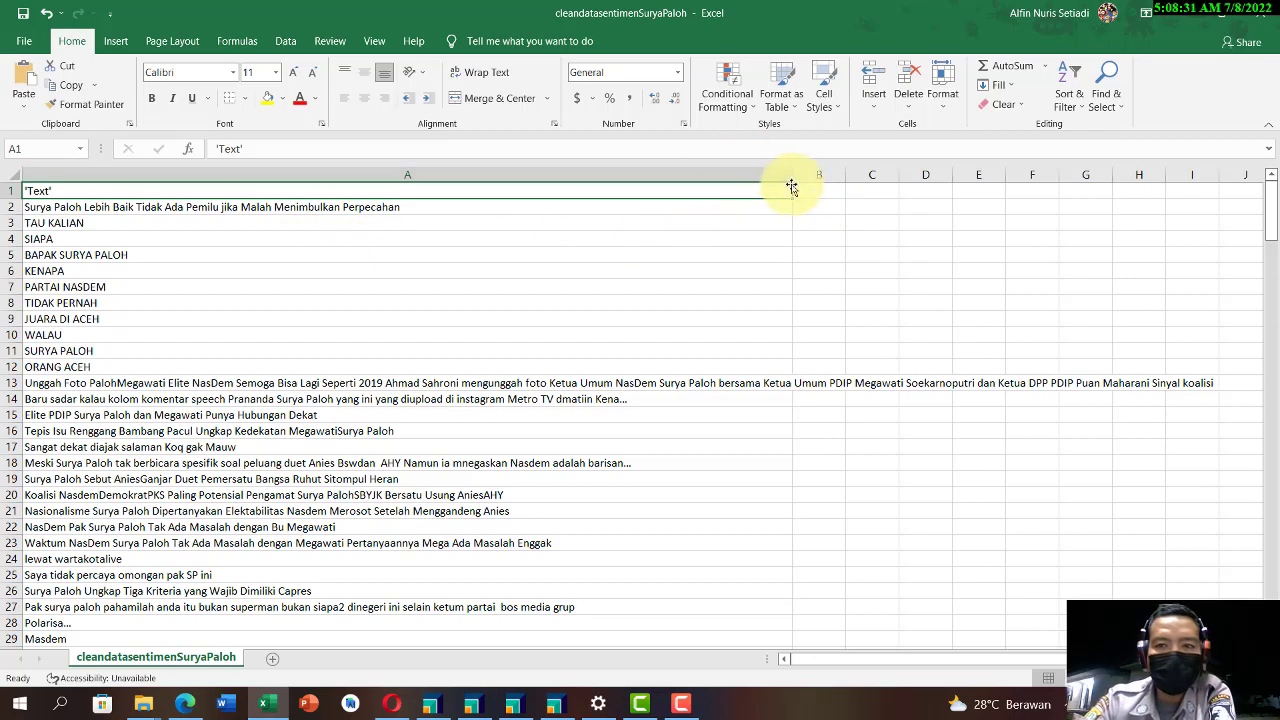
Step: Widen column A and enter the header Sentimen in cell B1
{"action": "left_click_drag", "start_coordinate": [790, 176], "coordinate": [910, 177]}
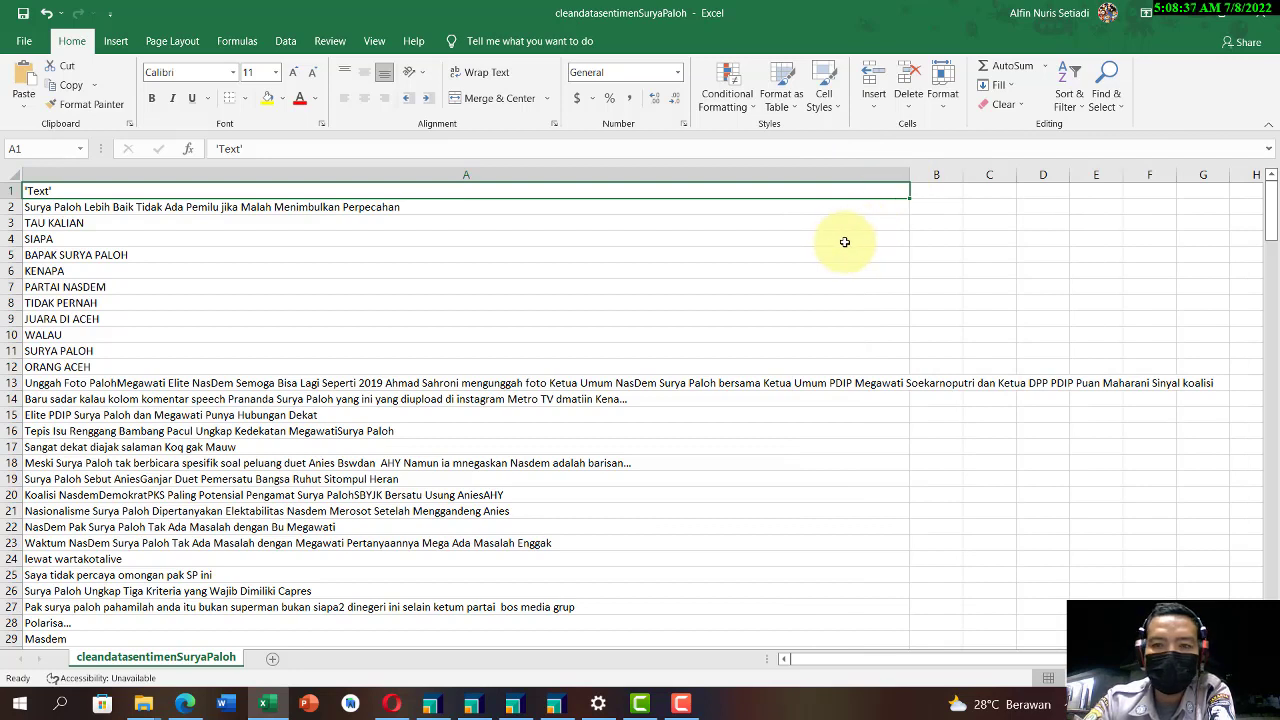
{"action": "left_click", "coordinate": [944, 191]}
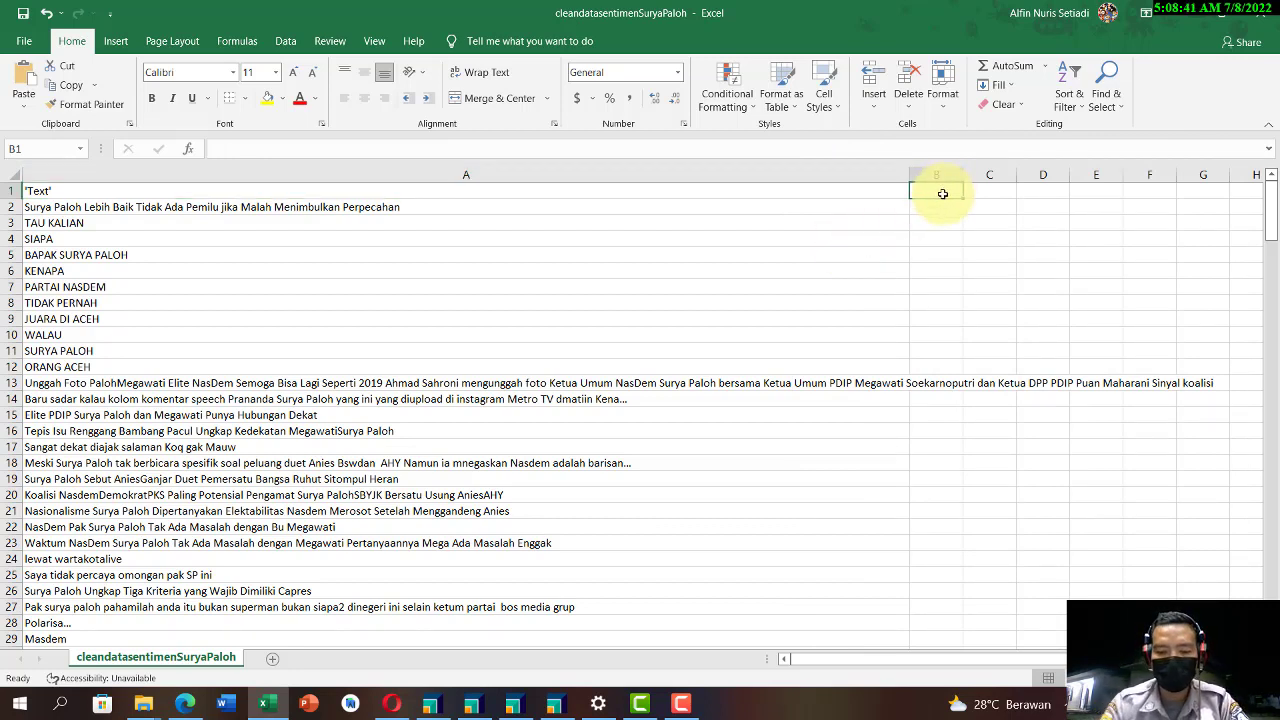
{"action": "type", "text": "Sentimen"}
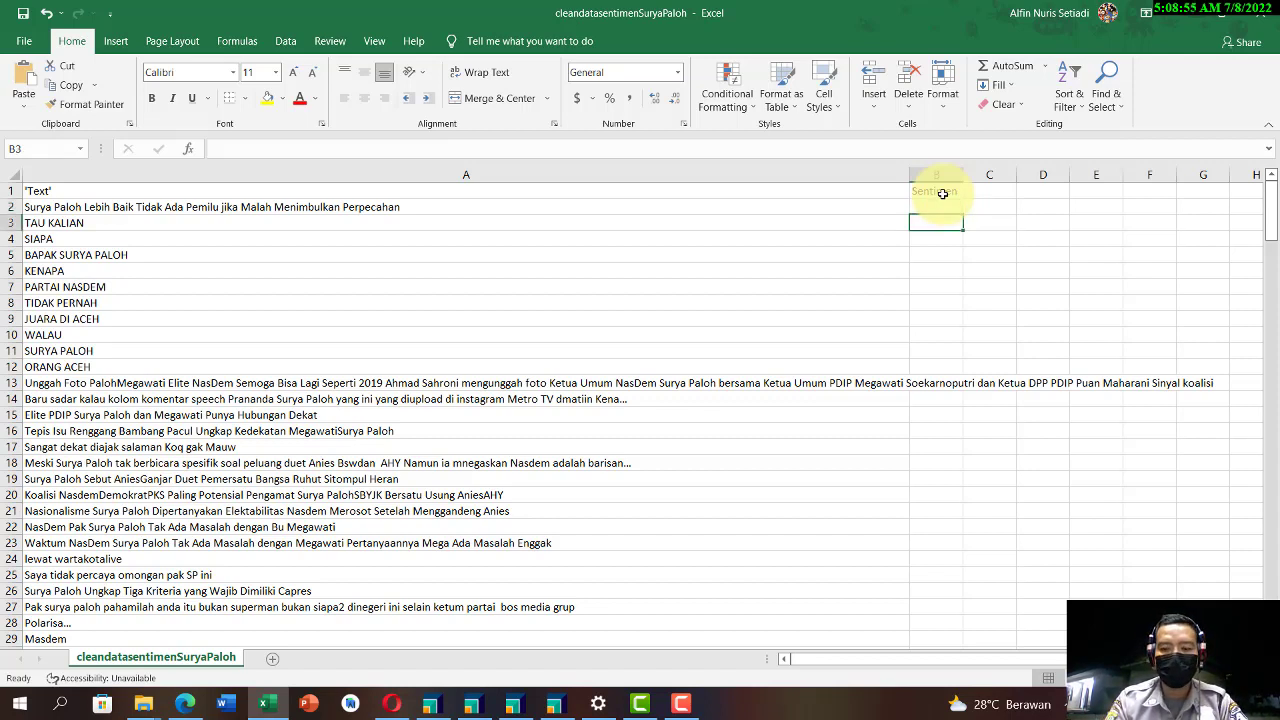
Step: Label the tweet in row 2 as Negetif and the tweet in row 13 as Positif in the Sentimen column
{"action": "type", "text": "Negetif"}
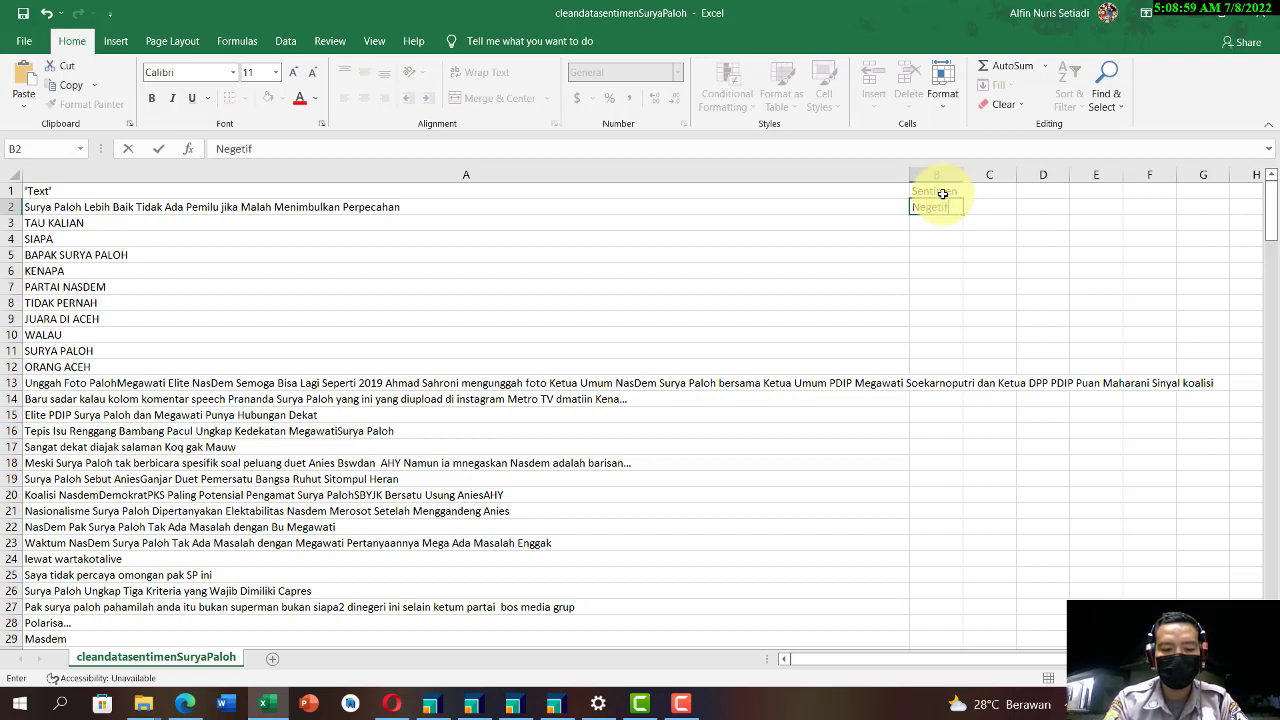
{"action": "key", "text": "Return"}
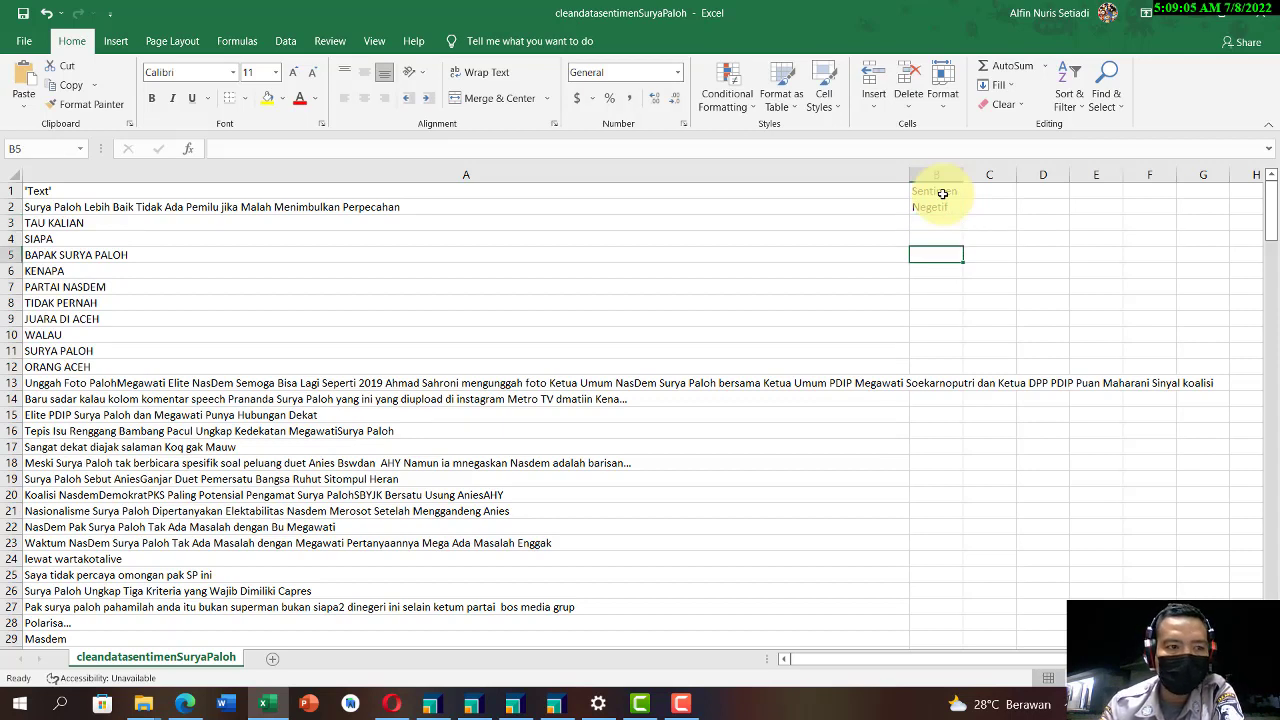
{"action": "key", "text": "Down"}
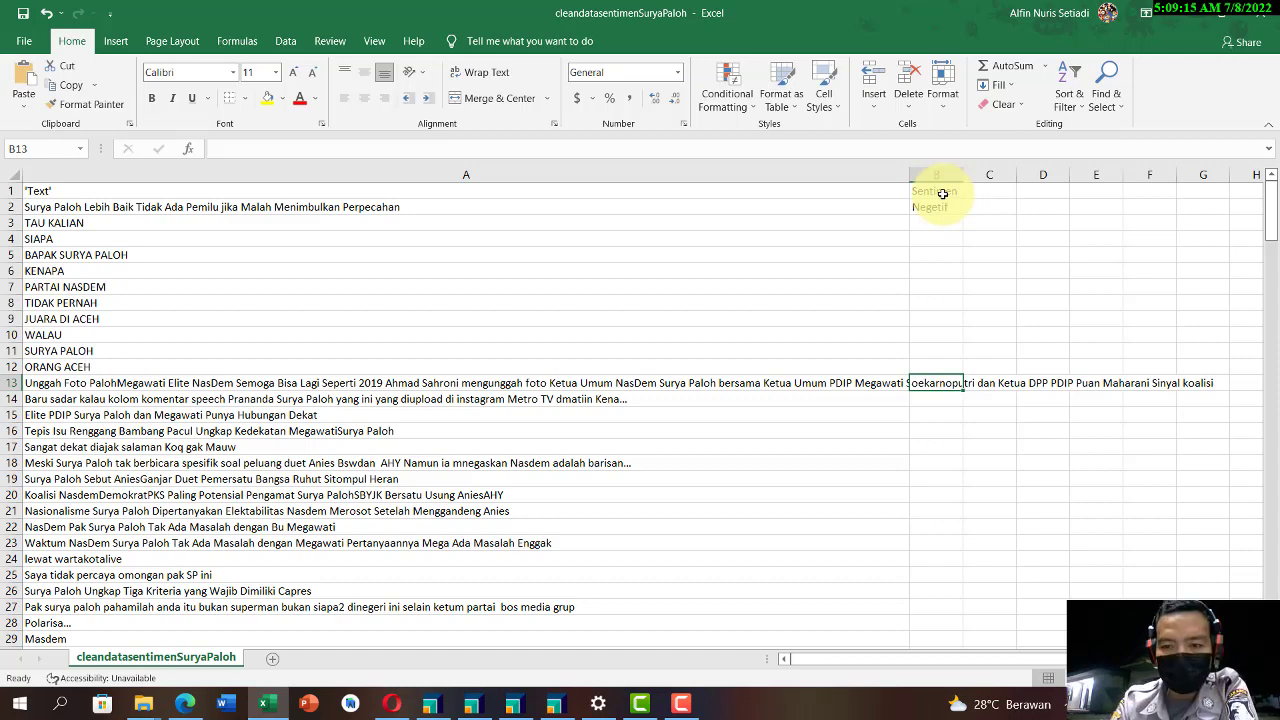
{"action": "type", "text": "p"}
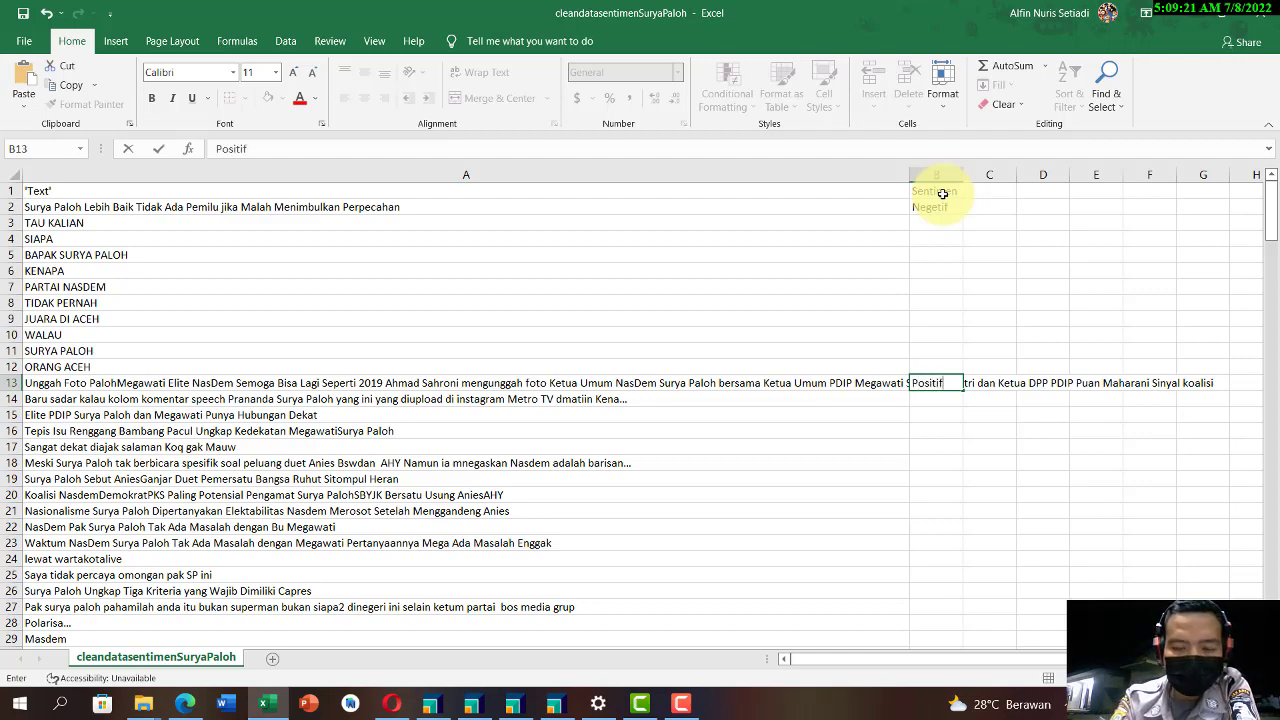
{"action": "key", "text": "Return"}
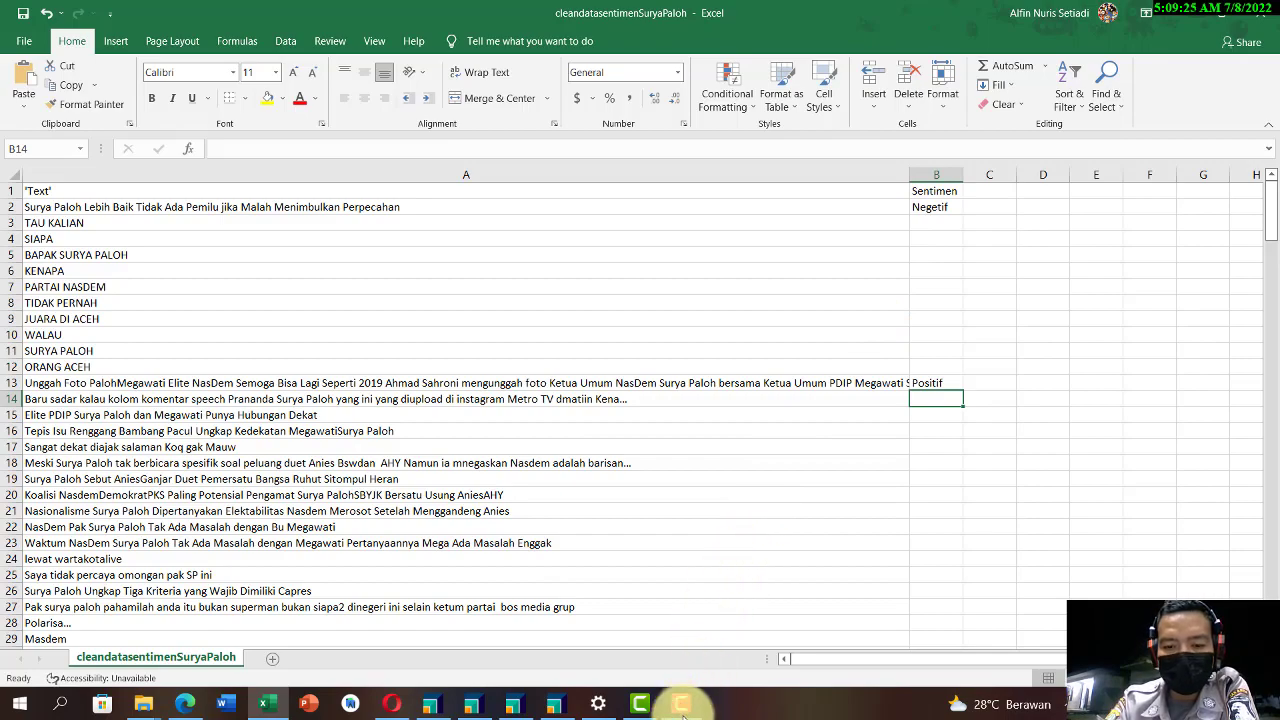
{"action": "mouse_move", "coordinate": [684, 714]}
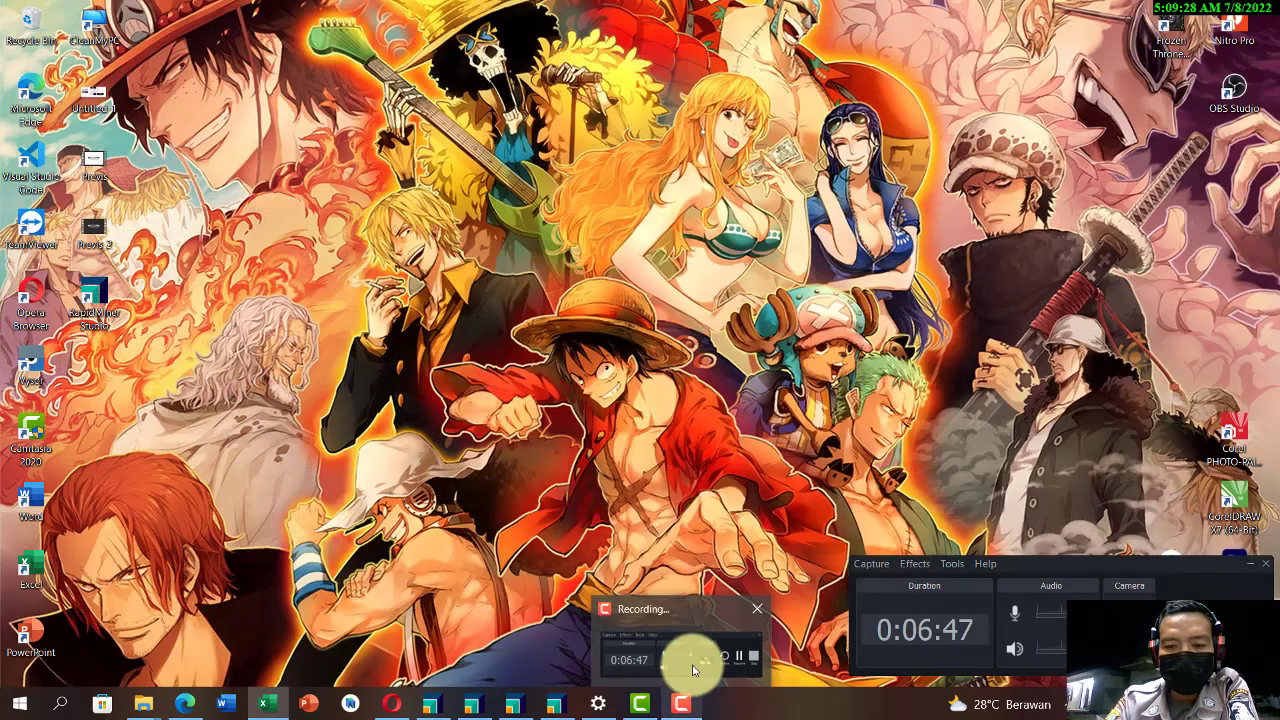
{"action": "left_click", "coordinate": [686, 663]}
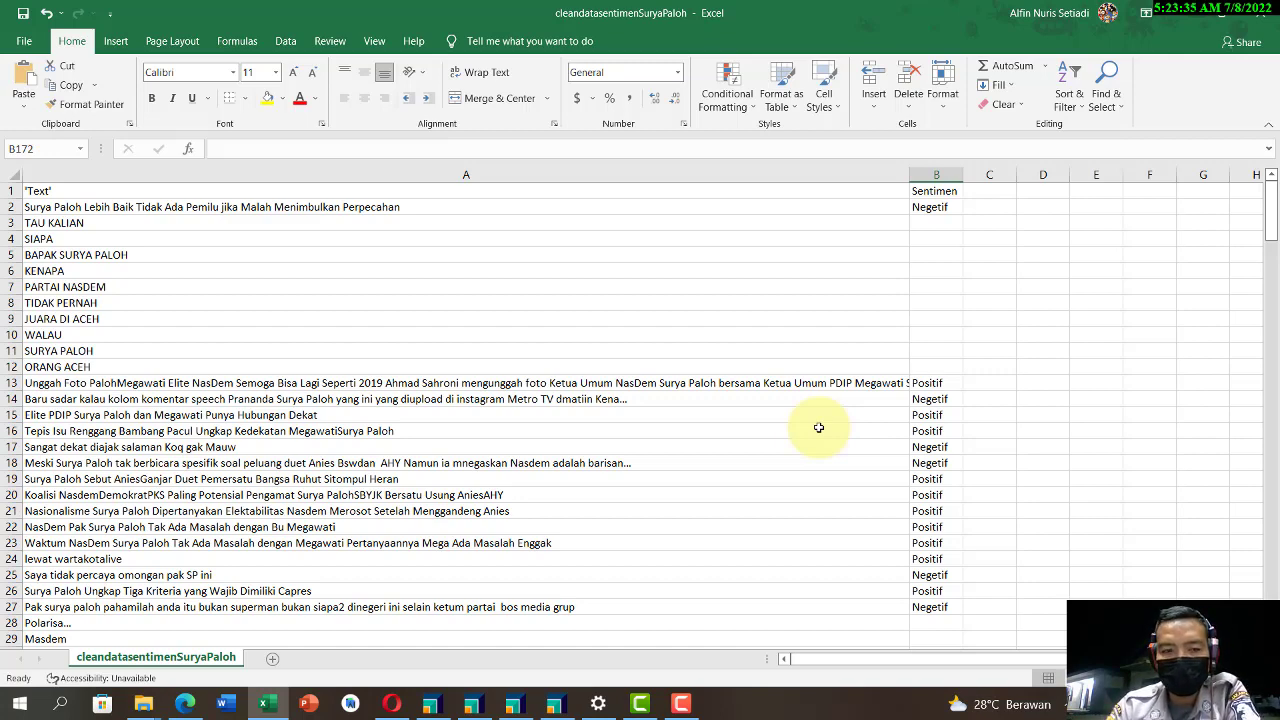
Step: Change the Sentimen label of the tweet in row 2 to Positif
{"action": "scroll", "coordinate": [818, 427], "scroll_direction": "down", "scroll_amount": 2}
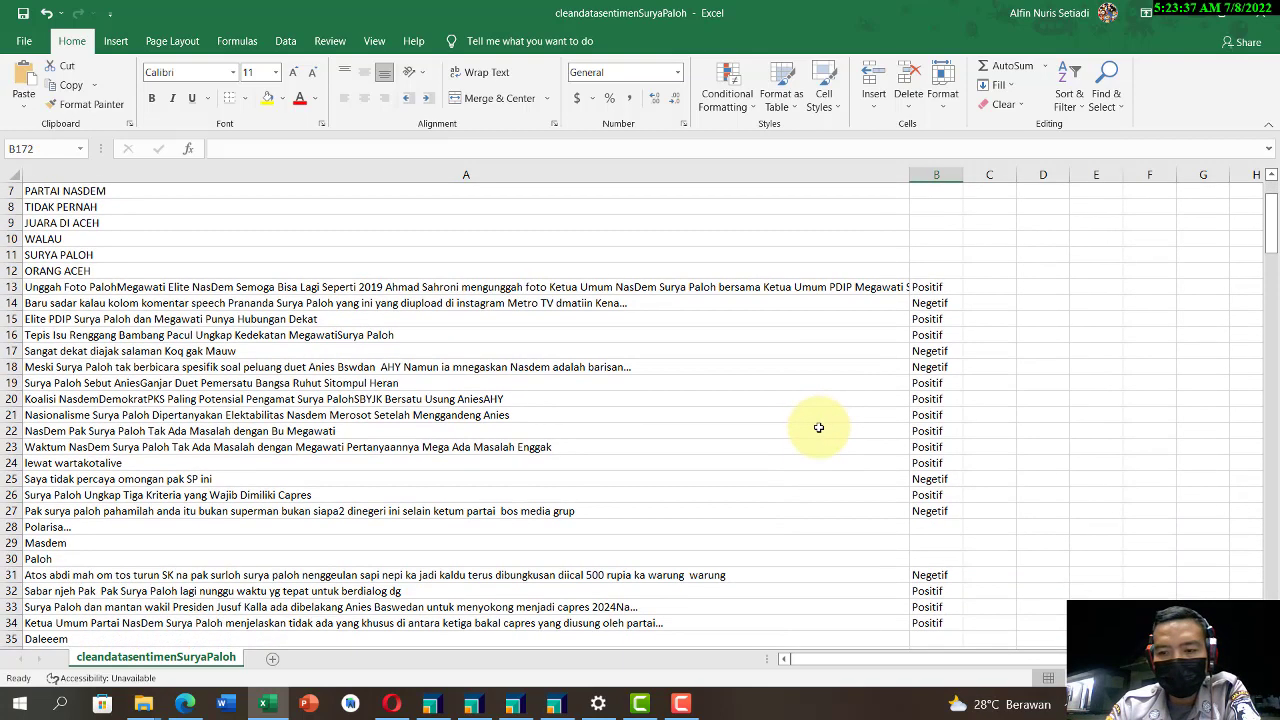
{"action": "scroll", "coordinate": [871, 397], "scroll_direction": "up", "scroll_amount": 2}
{"action": "left_click_drag", "start_coordinate": [944, 208], "coordinate": [949, 560]}
{"action": "scroll", "coordinate": [804, 313], "scroll_direction": "down", "scroll_amount": 1}
{"action": "scroll", "coordinate": [804, 313], "scroll_direction": "up", "scroll_amount": 1}
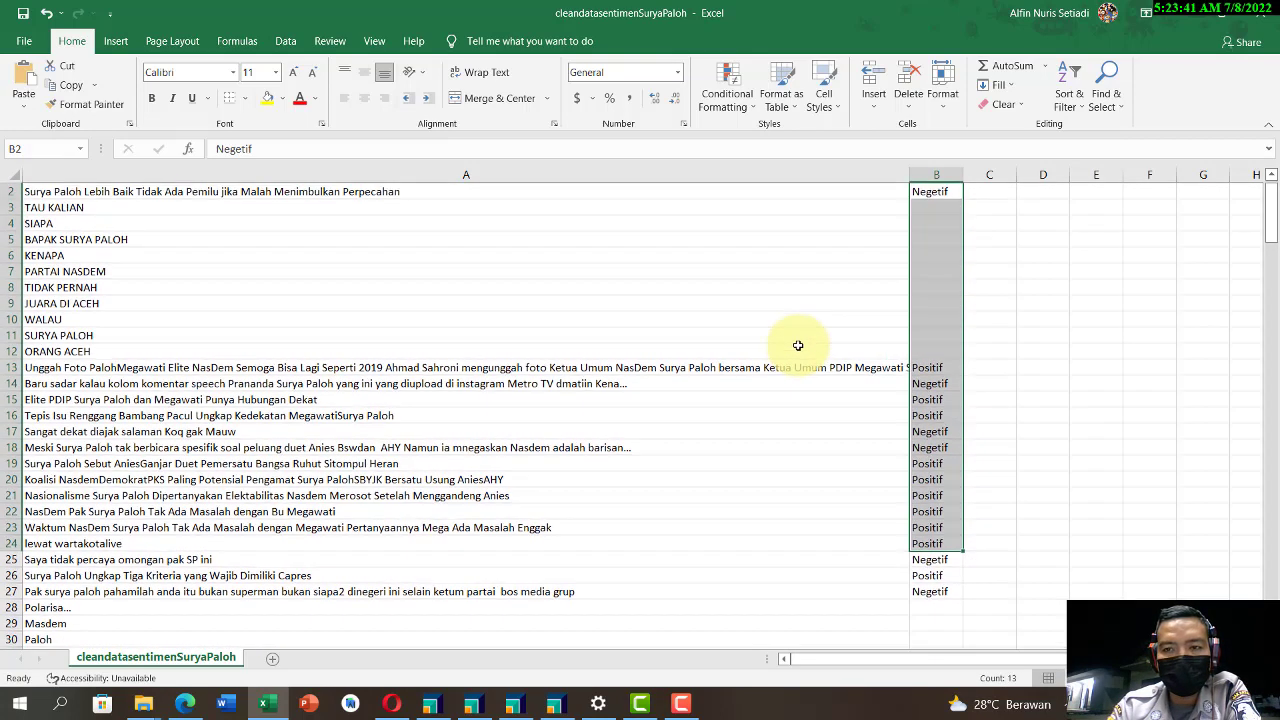
{"action": "left_click", "coordinate": [926, 210]}
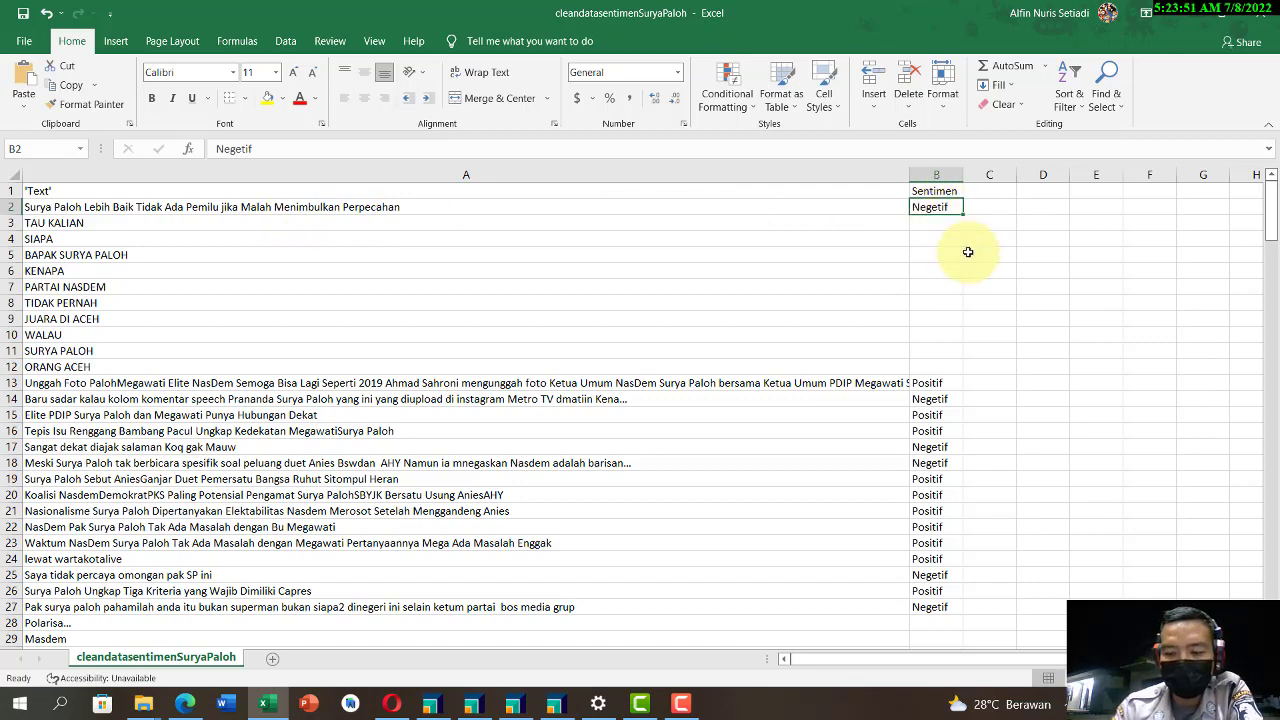
{"action": "type", "text": "Positif"}
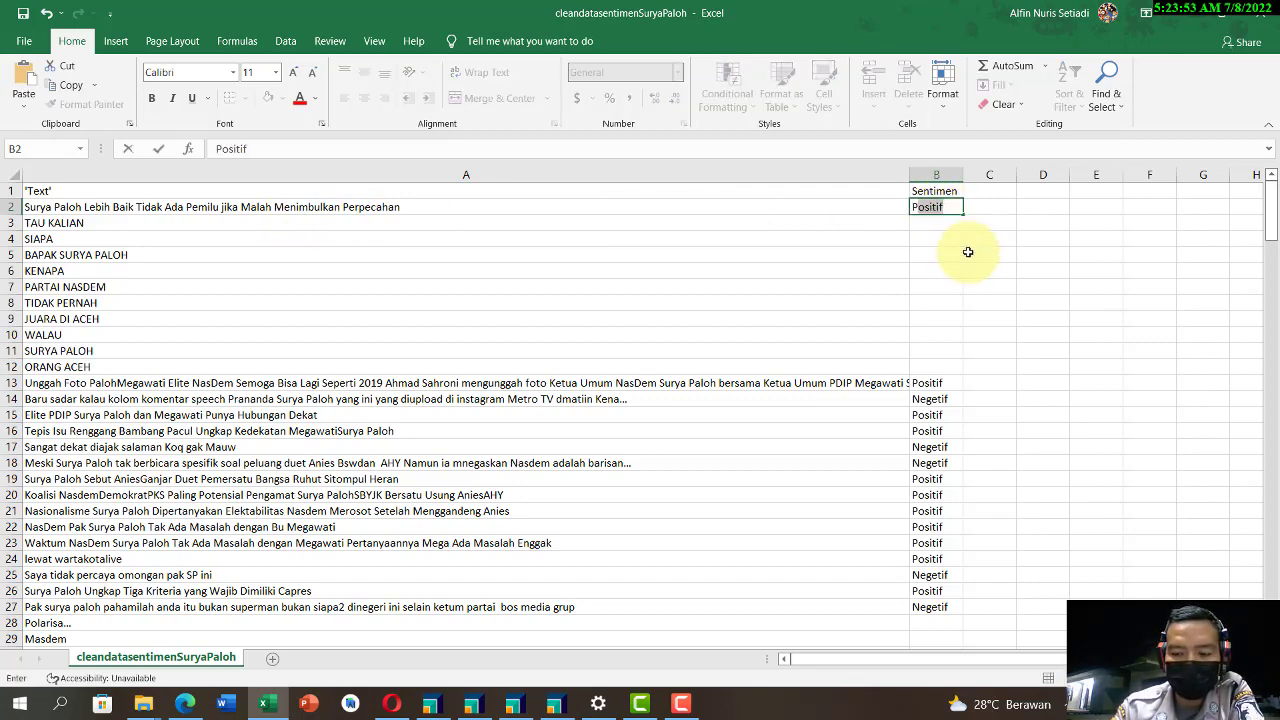
{"action": "key", "text": "Return"}
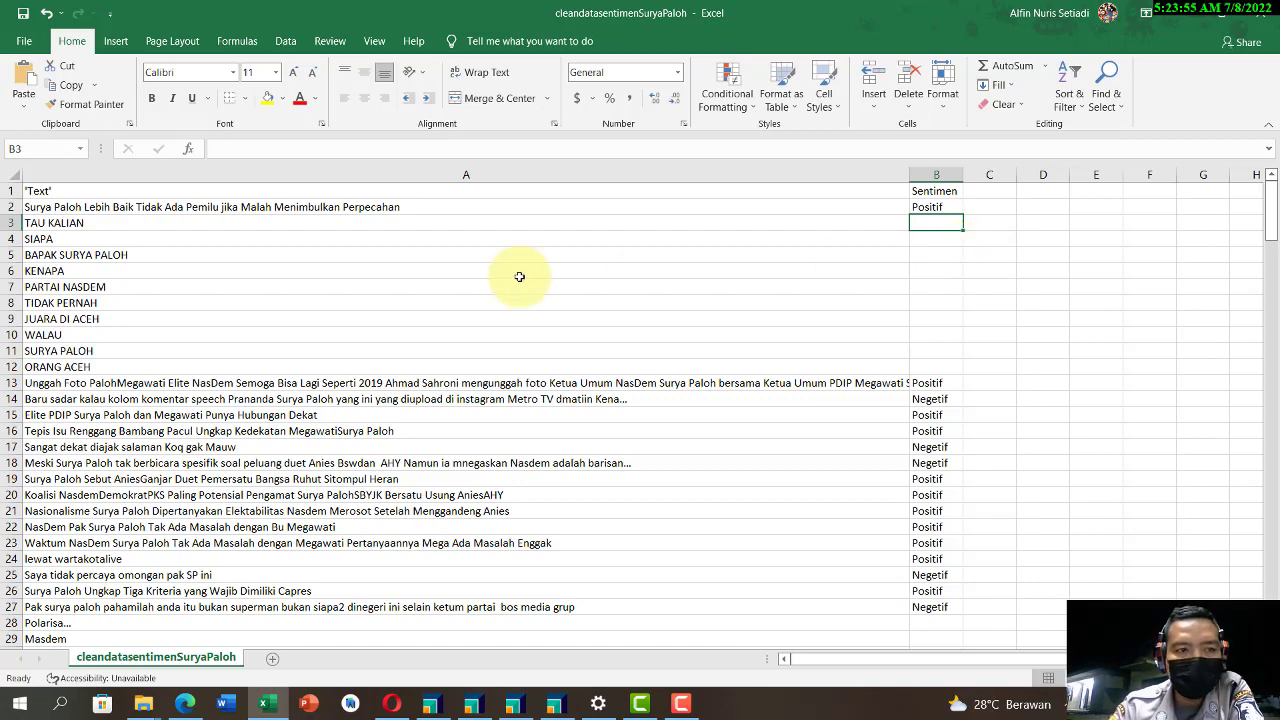
{"action": "scroll", "coordinate": [44, 306], "scroll_direction": "down", "scroll_amount": 1}
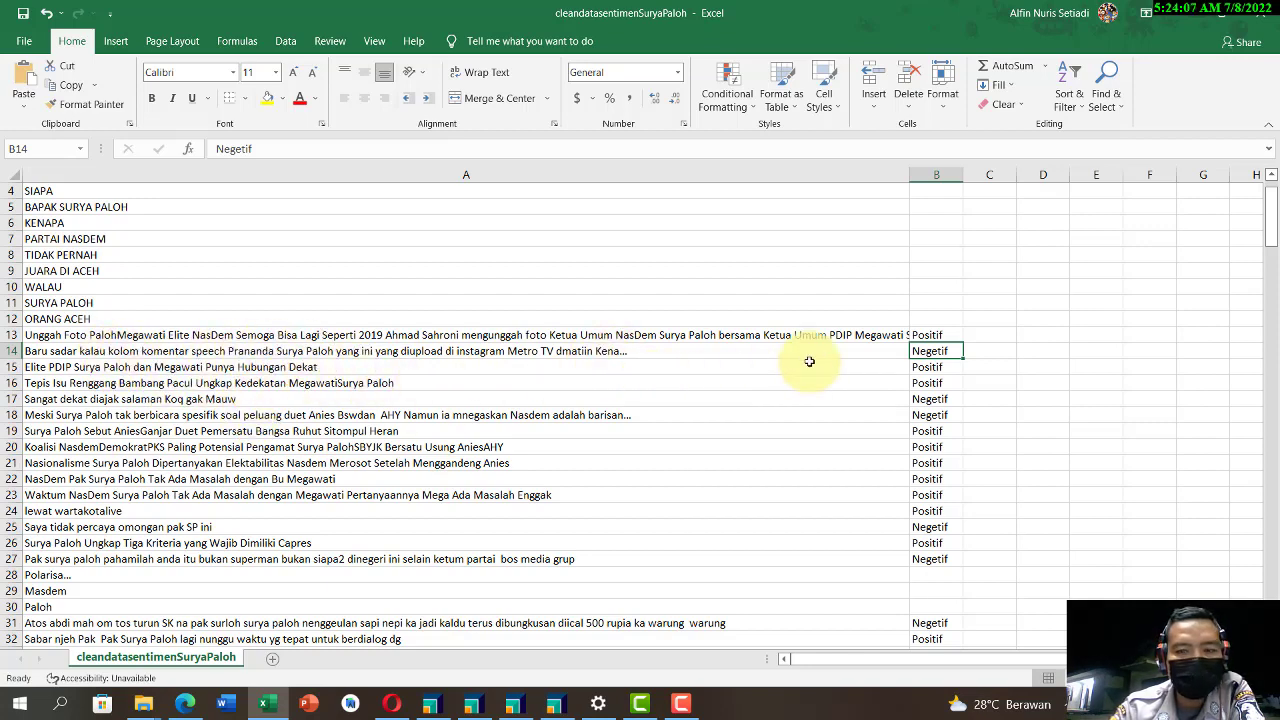
{"action": "scroll", "coordinate": [918, 369], "scroll_direction": "down", "scroll_amount": 1}
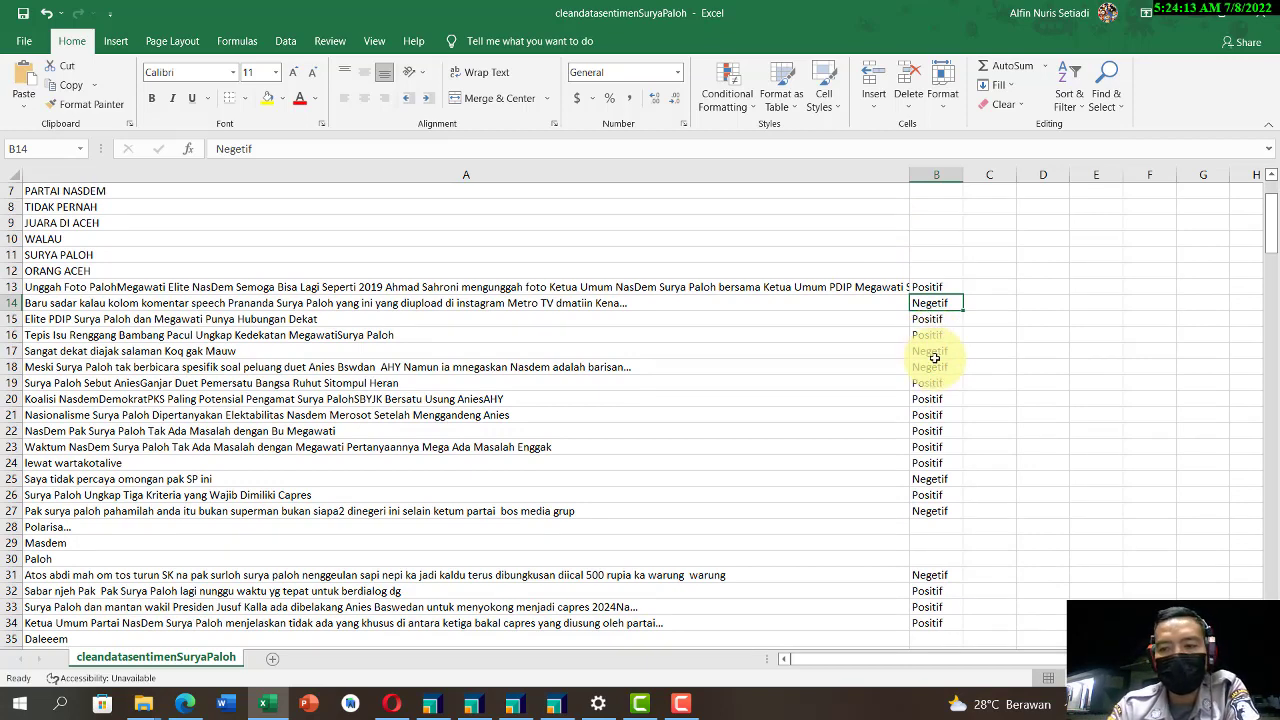
{"action": "scroll", "coordinate": [934, 357], "scroll_direction": "up", "scroll_amount": 2}
{"action": "scroll", "coordinate": [934, 357], "scroll_direction": "down", "scroll_amount": 3}
{"action": "scroll", "coordinate": [930, 380], "scroll_direction": "up", "scroll_amount": 3}
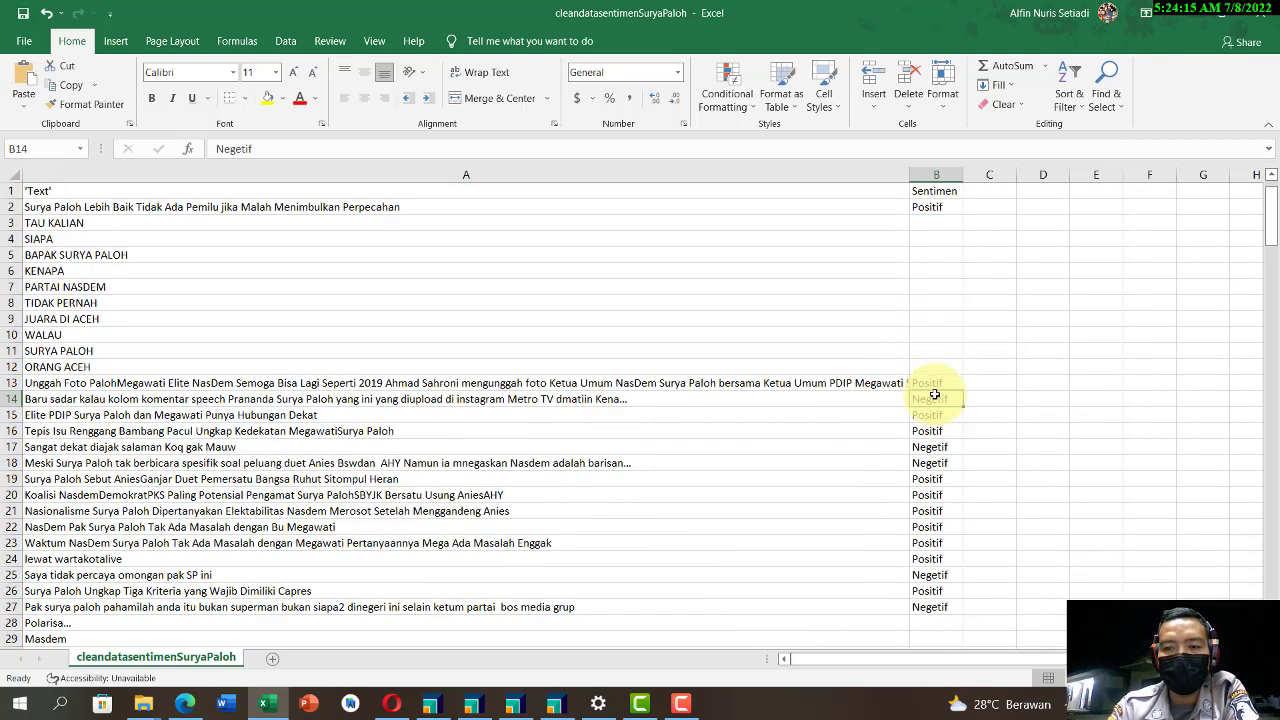
Step: Switch to the RapidMiner window holding the MembuatDataSentimen process and save that process
{"action": "left_click", "coordinate": [481, 714]}
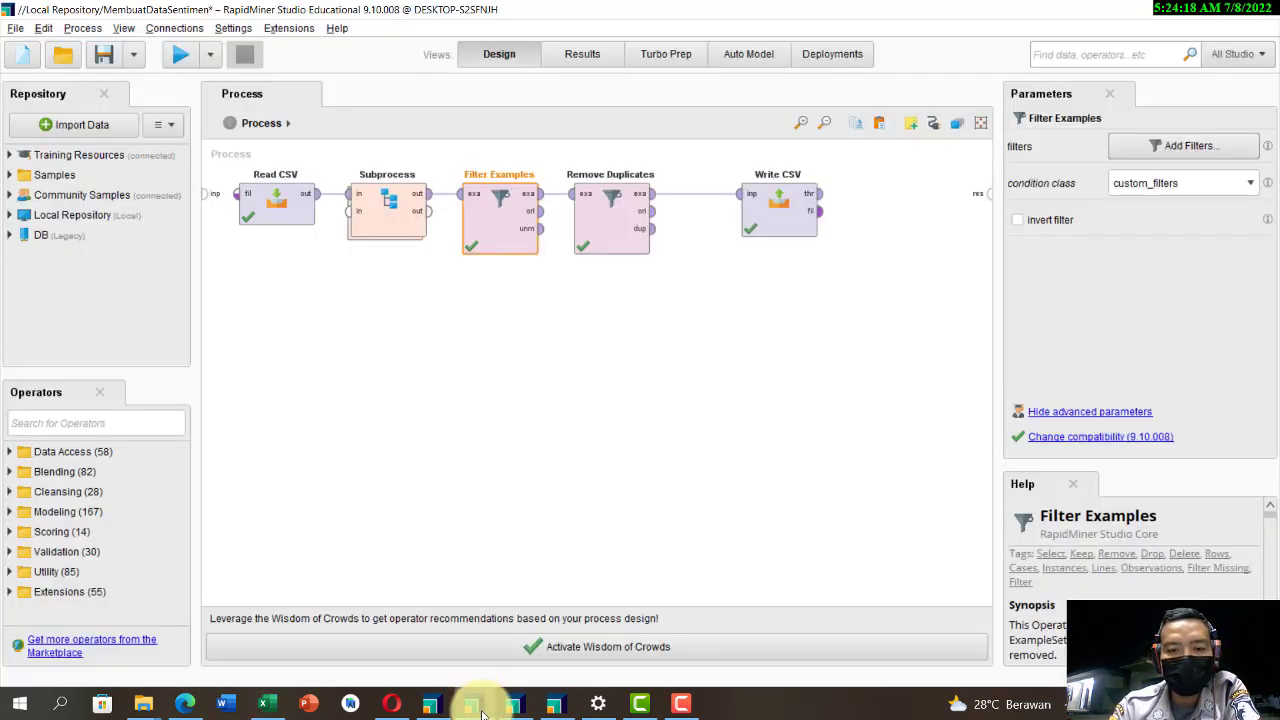
{"action": "left_click", "coordinate": [266, 704]}
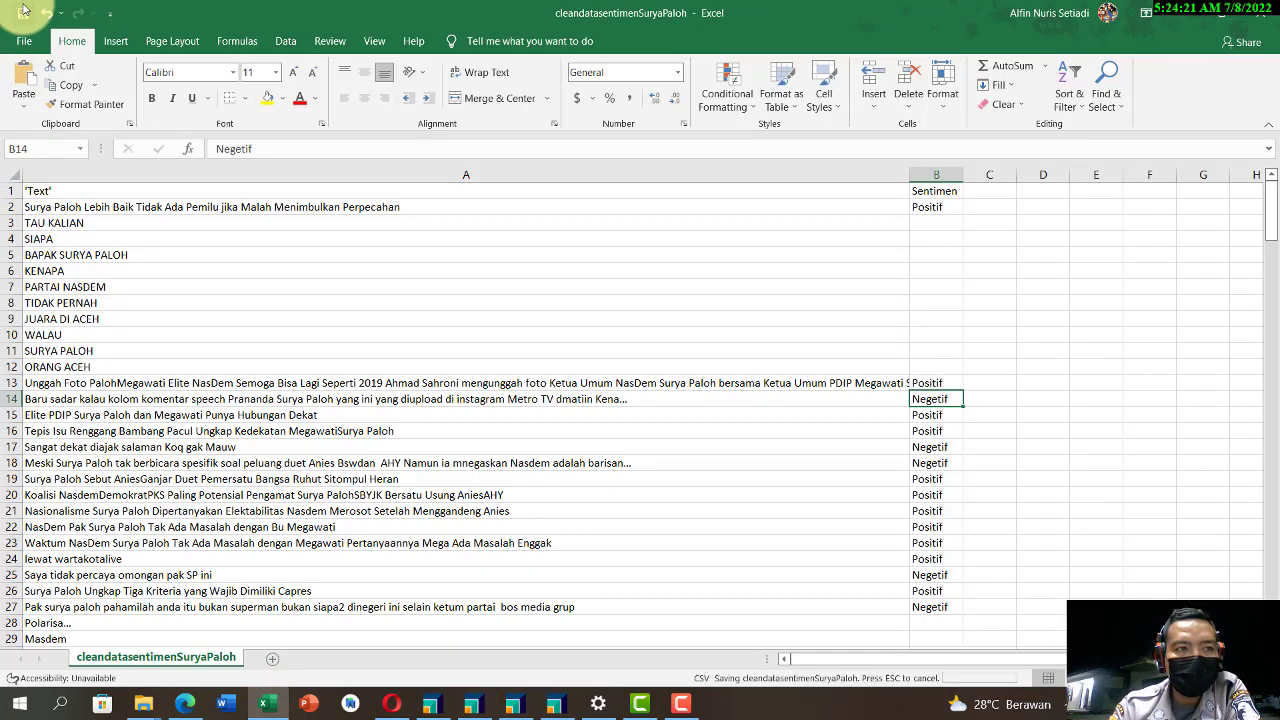
{"action": "left_click", "coordinate": [484, 706]}
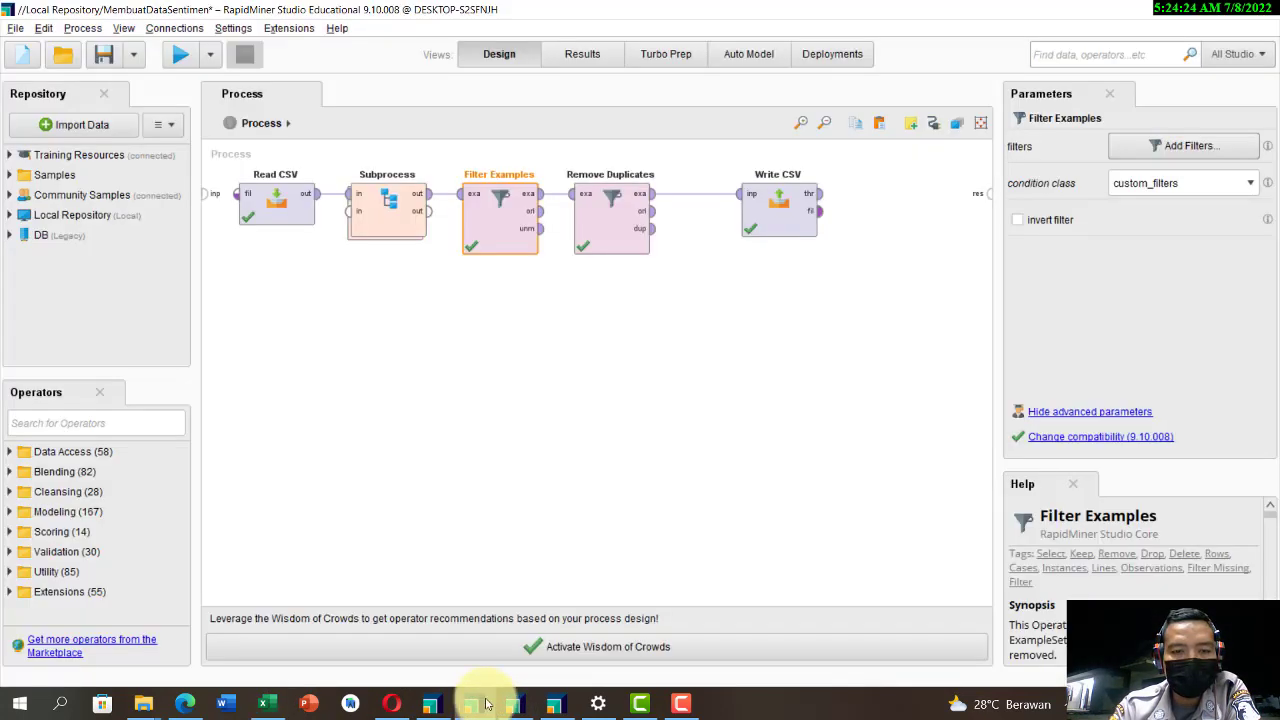
{"action": "left_click", "coordinate": [105, 55]}
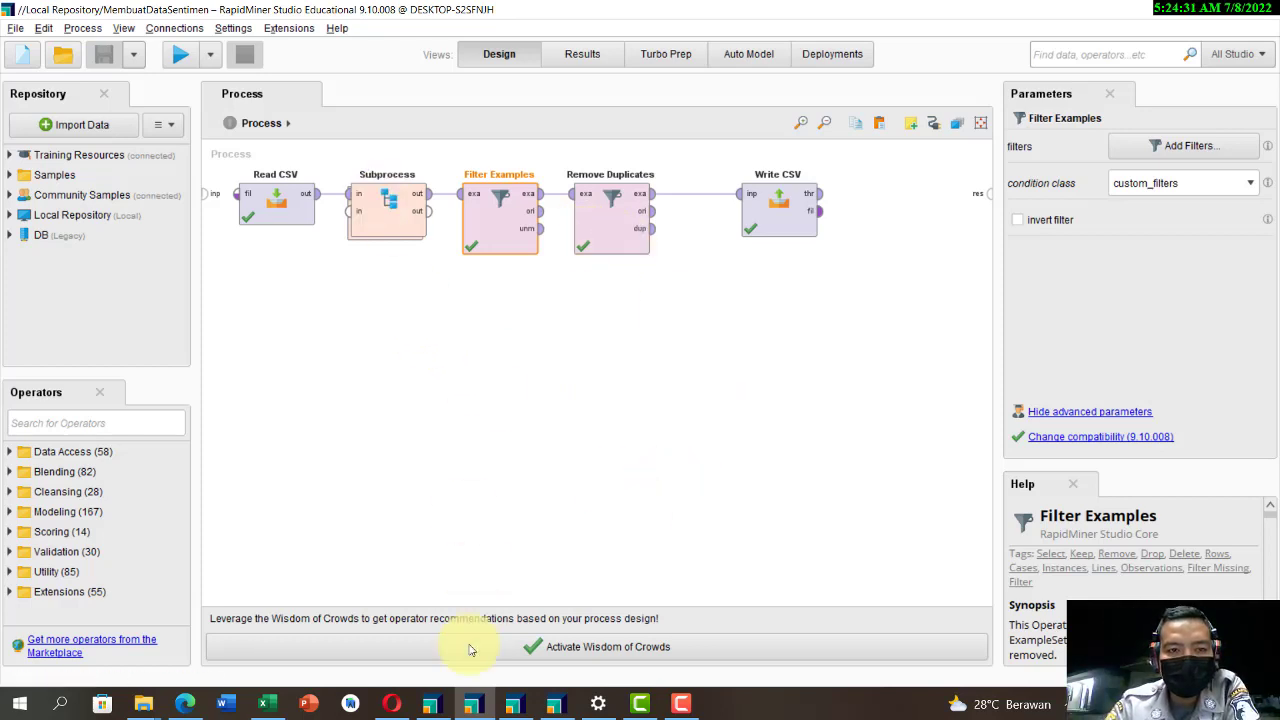
Step: Switch to the RapidMiner window with the SentimenData process and dismiss the error bubble on Read CSV
{"action": "mouse_move", "coordinate": [515, 706]}
{"action": "left_click", "coordinate": [518, 652]}
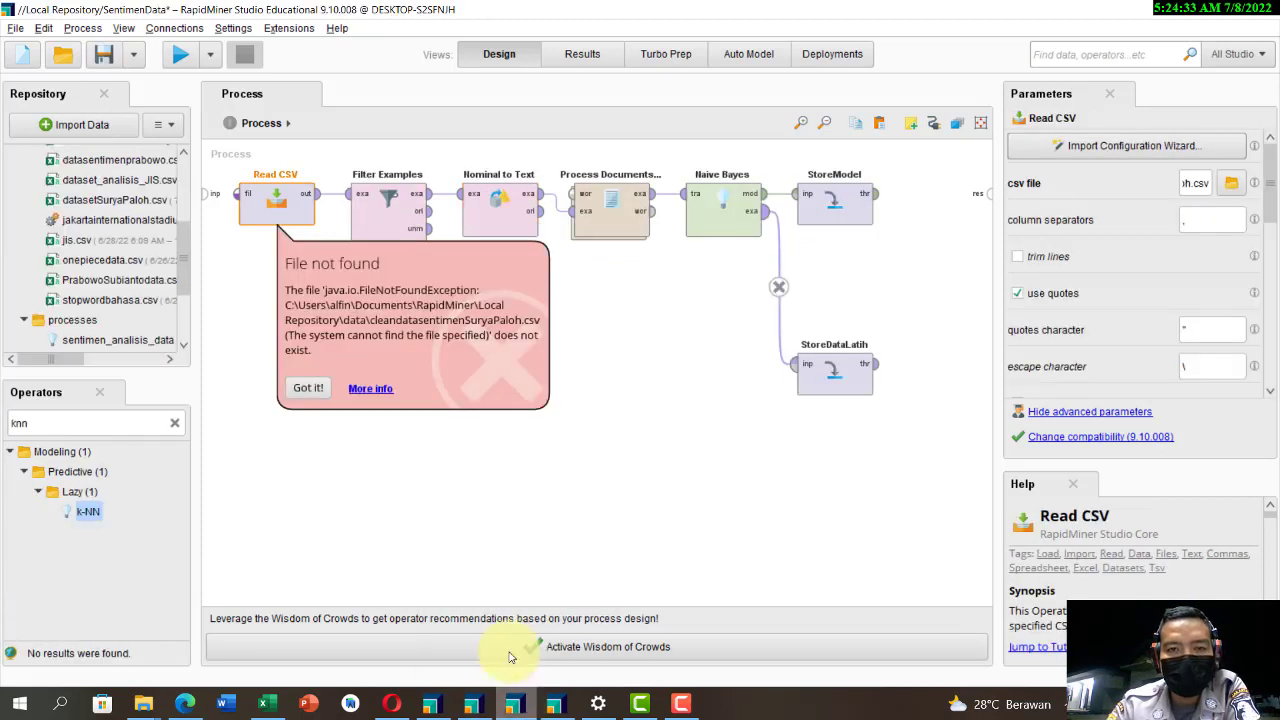
{"action": "left_click", "coordinate": [310, 388]}
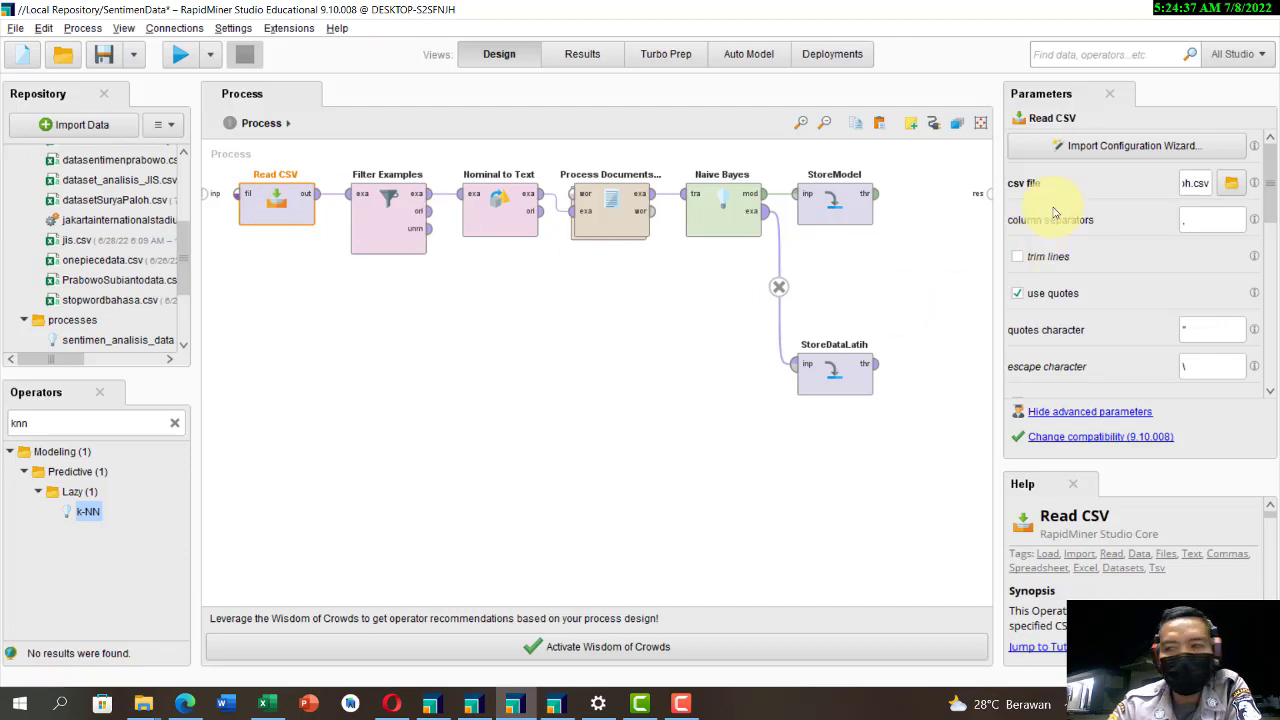
Step: Load cleandatasentimenSuryaPaloh.csv from the Local Repository's data folder into the Read CSV import wizard and accept the proposed data format
{"action": "left_click", "coordinate": [1086, 145]}
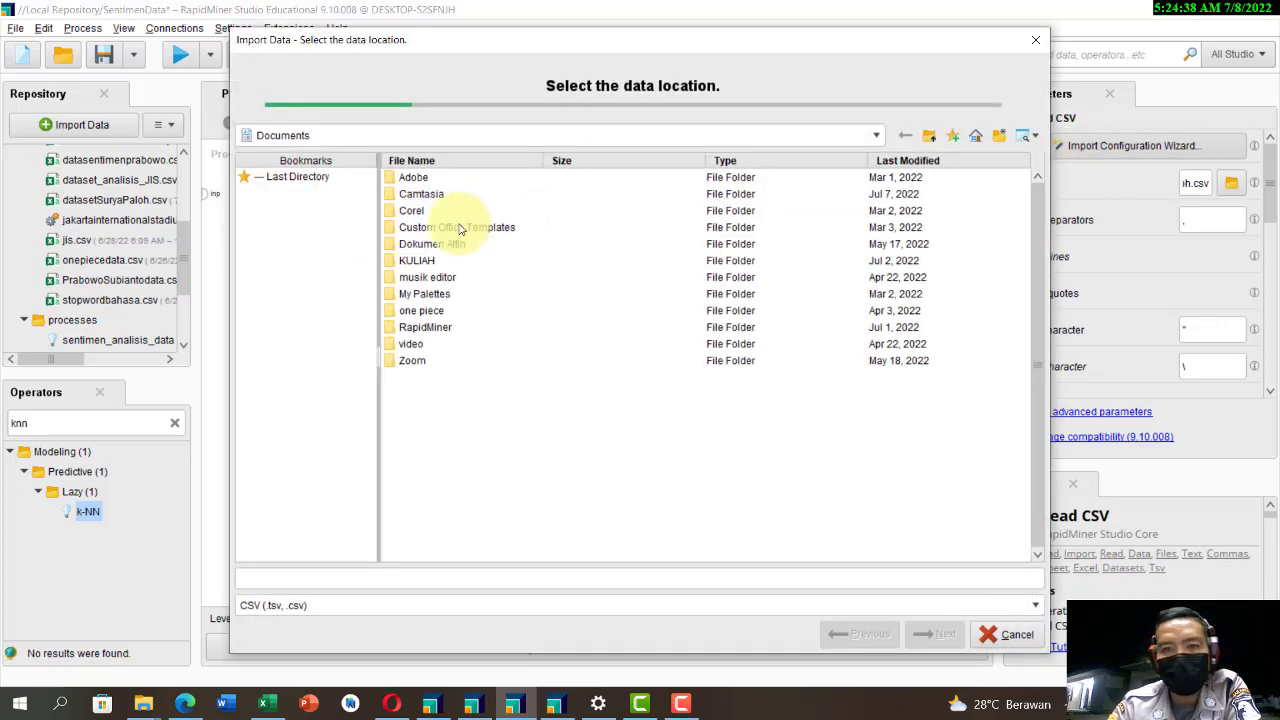
{"action": "double_click", "coordinate": [420, 330]}
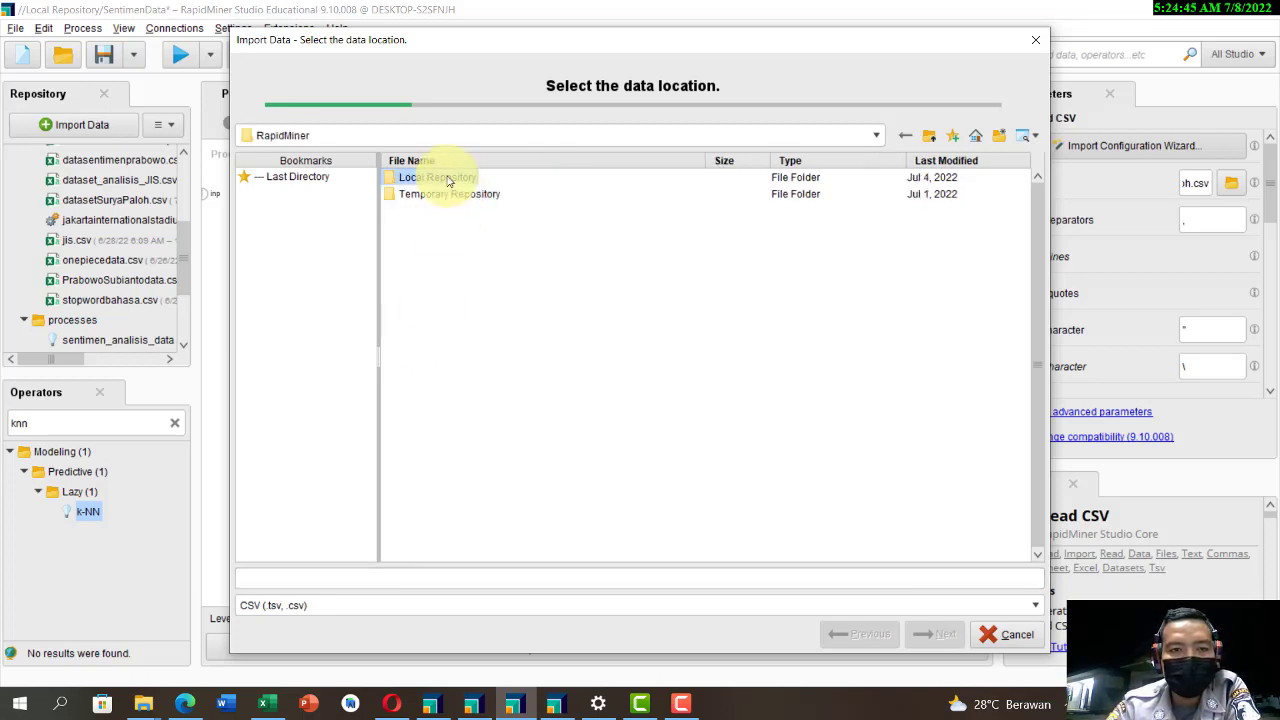
{"action": "double_click", "coordinate": [447, 178]}
{"action": "double_click", "coordinate": [409, 199]}
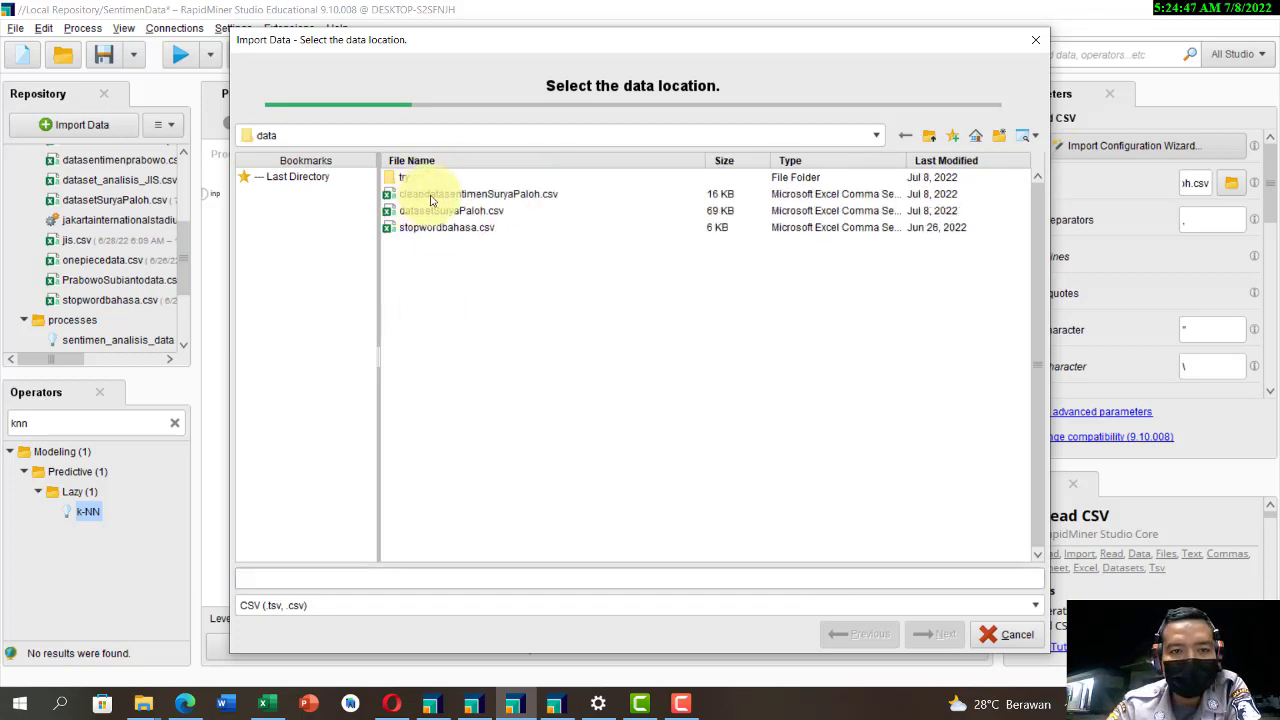
{"action": "left_click", "coordinate": [431, 196]}
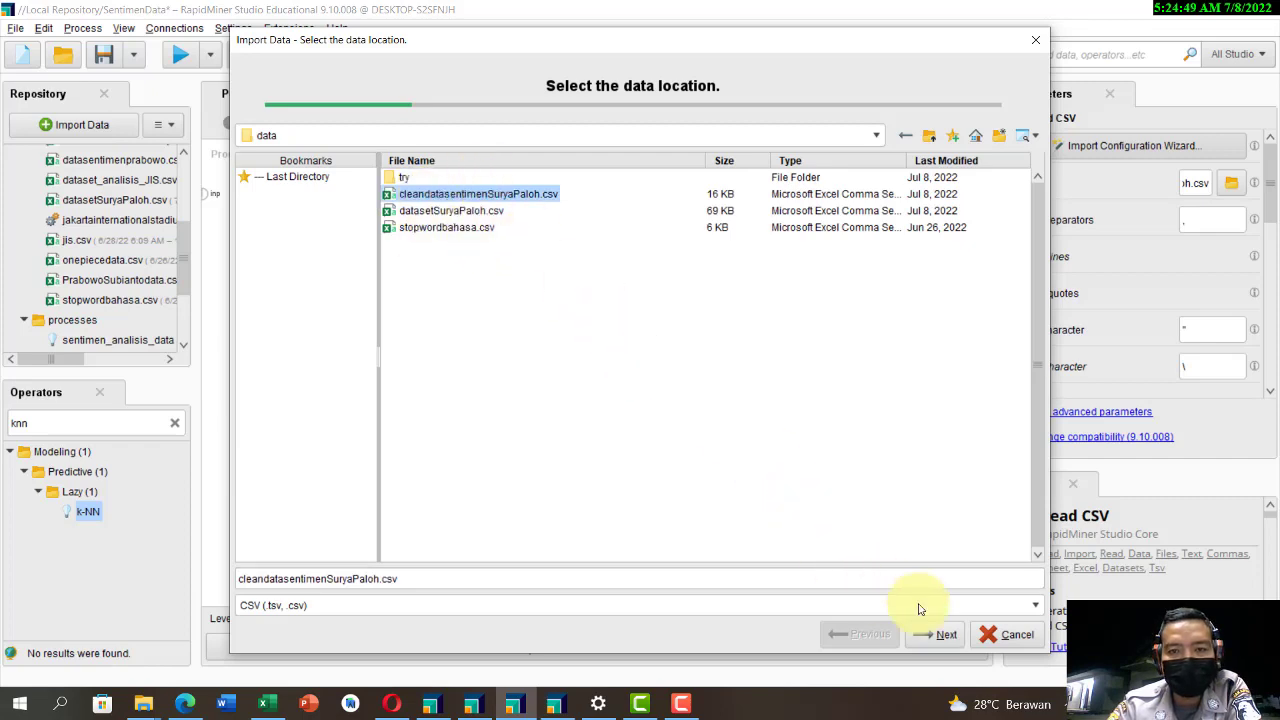
{"action": "left_click", "coordinate": [943, 634]}
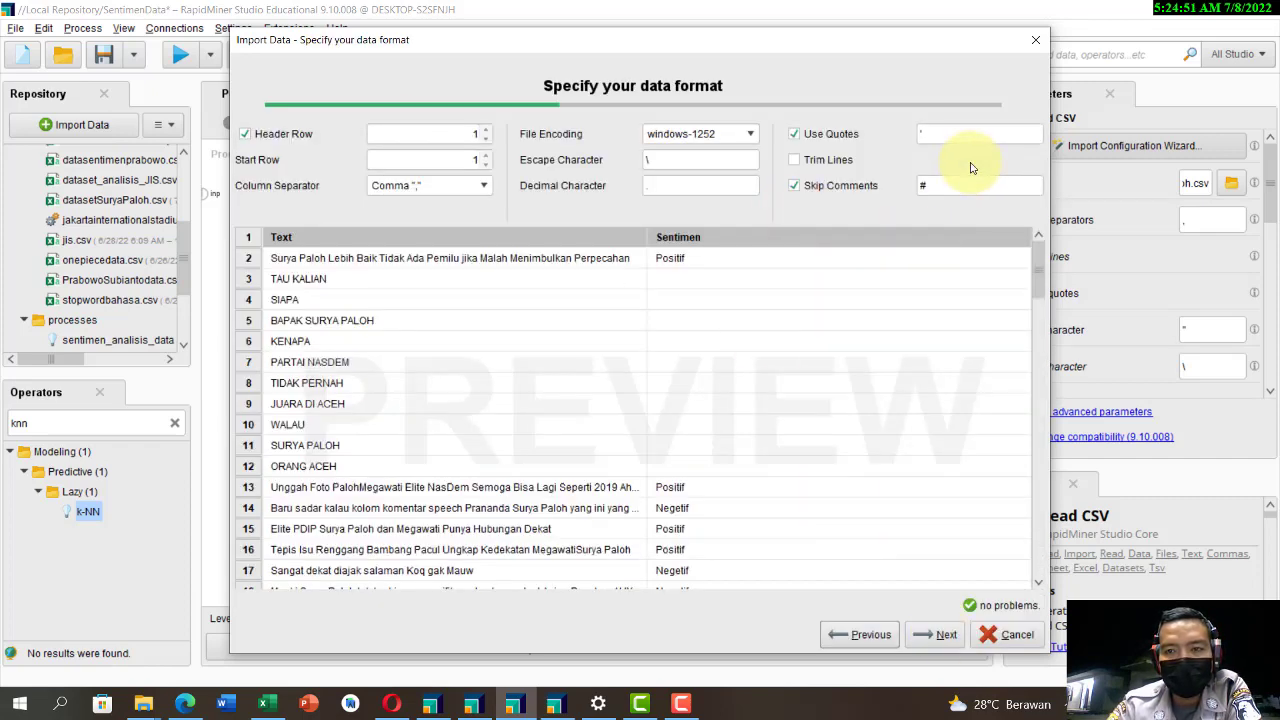
{"action": "left_click", "coordinate": [946, 634]}
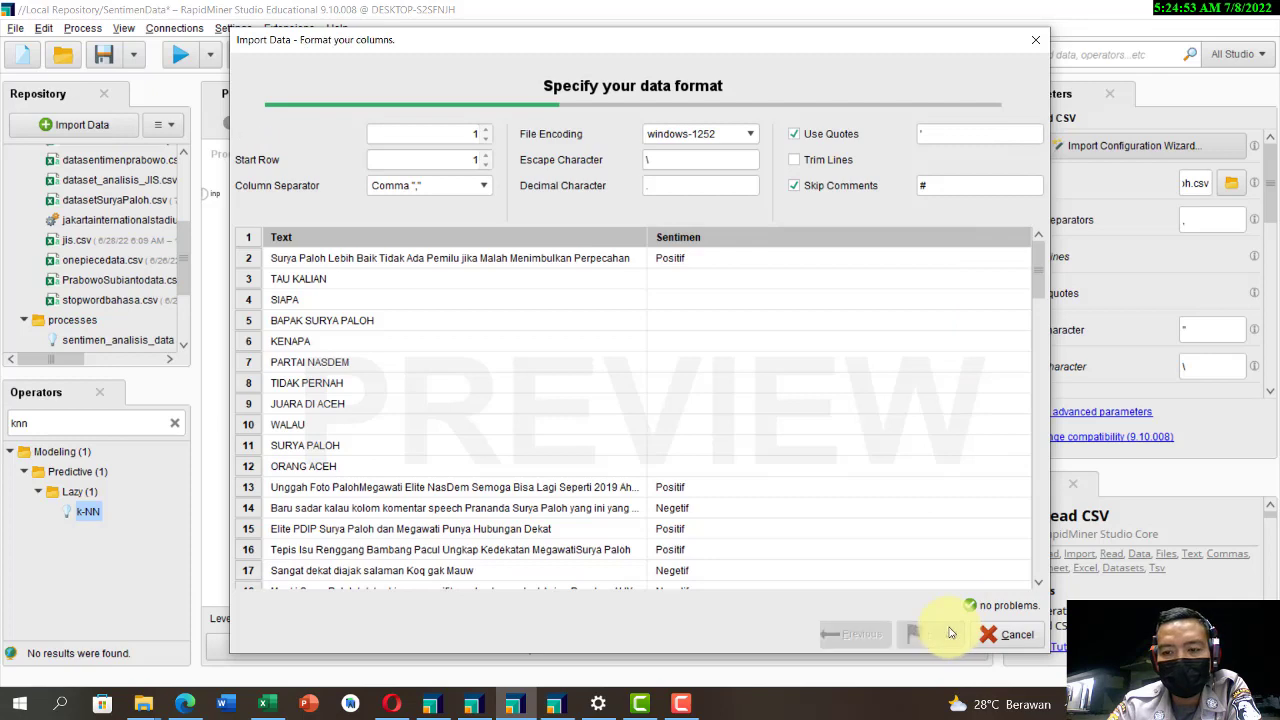
Step: Assign the label role to the Sentimen column in the import wizard
{"action": "left_click", "coordinate": [1023, 183]}
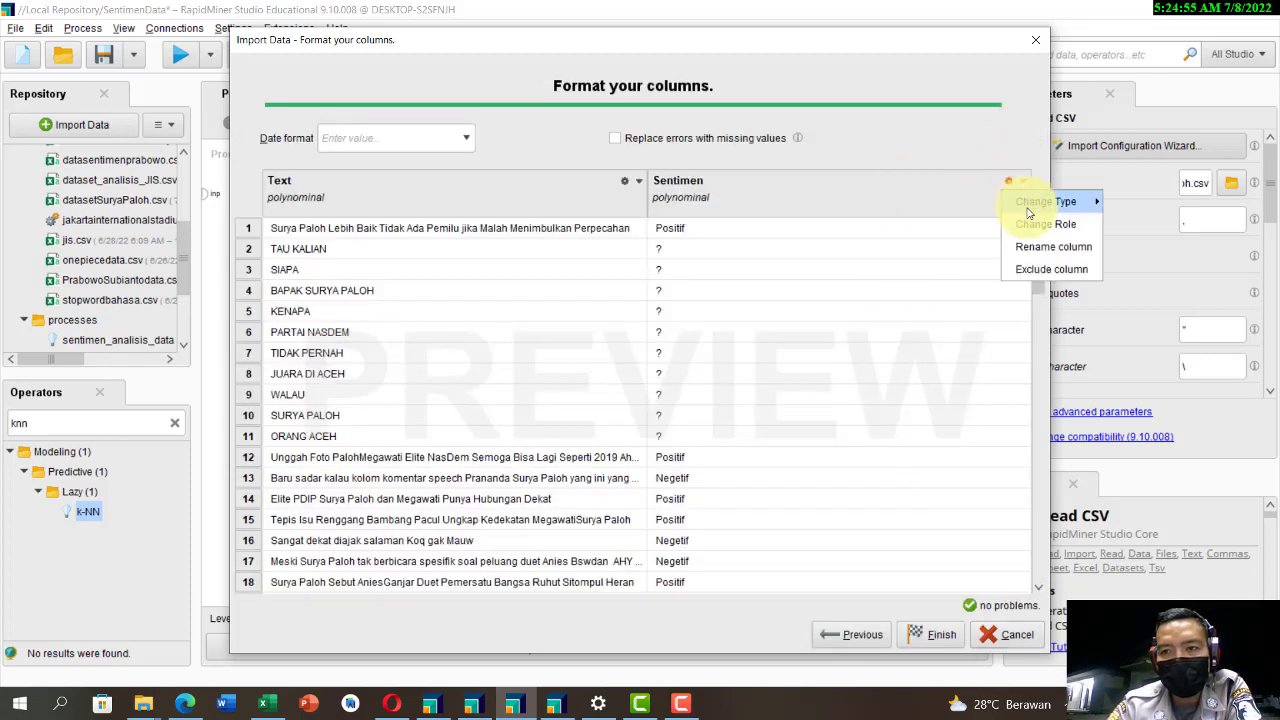
{"action": "left_click", "coordinate": [1040, 222]}
{"action": "left_click", "coordinate": [840, 356]}
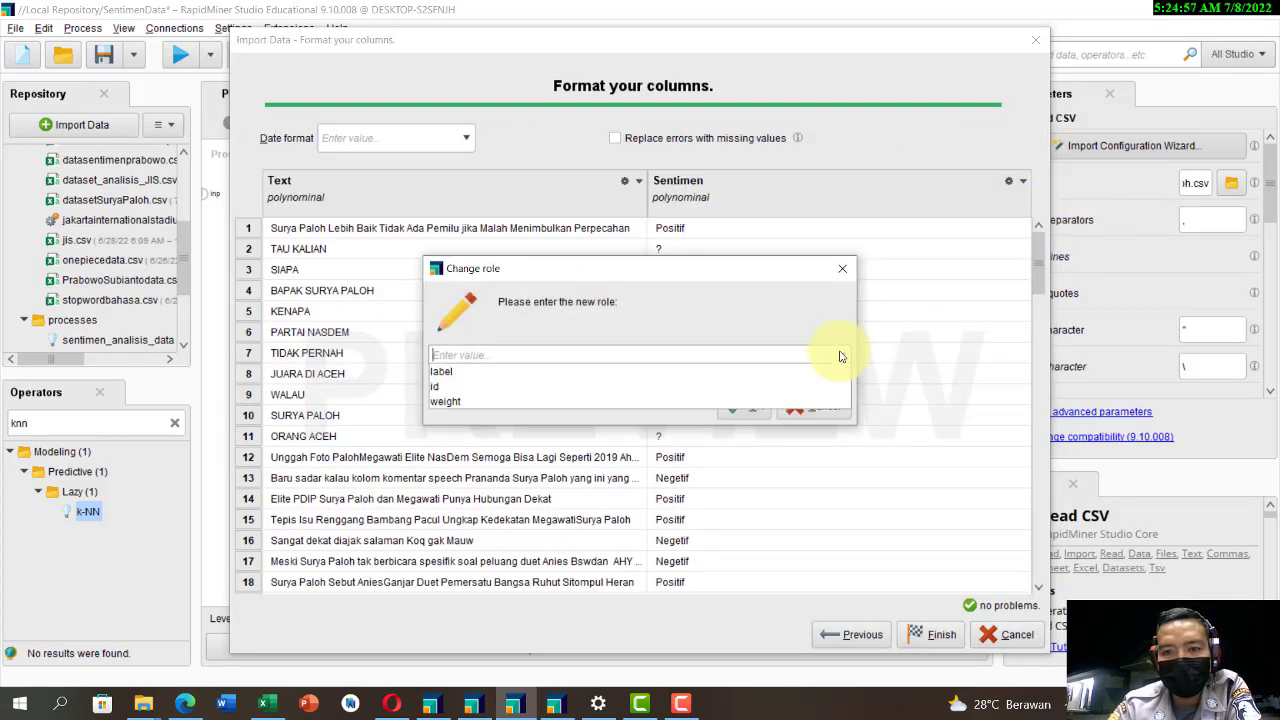
{"action": "left_click", "coordinate": [608, 367]}
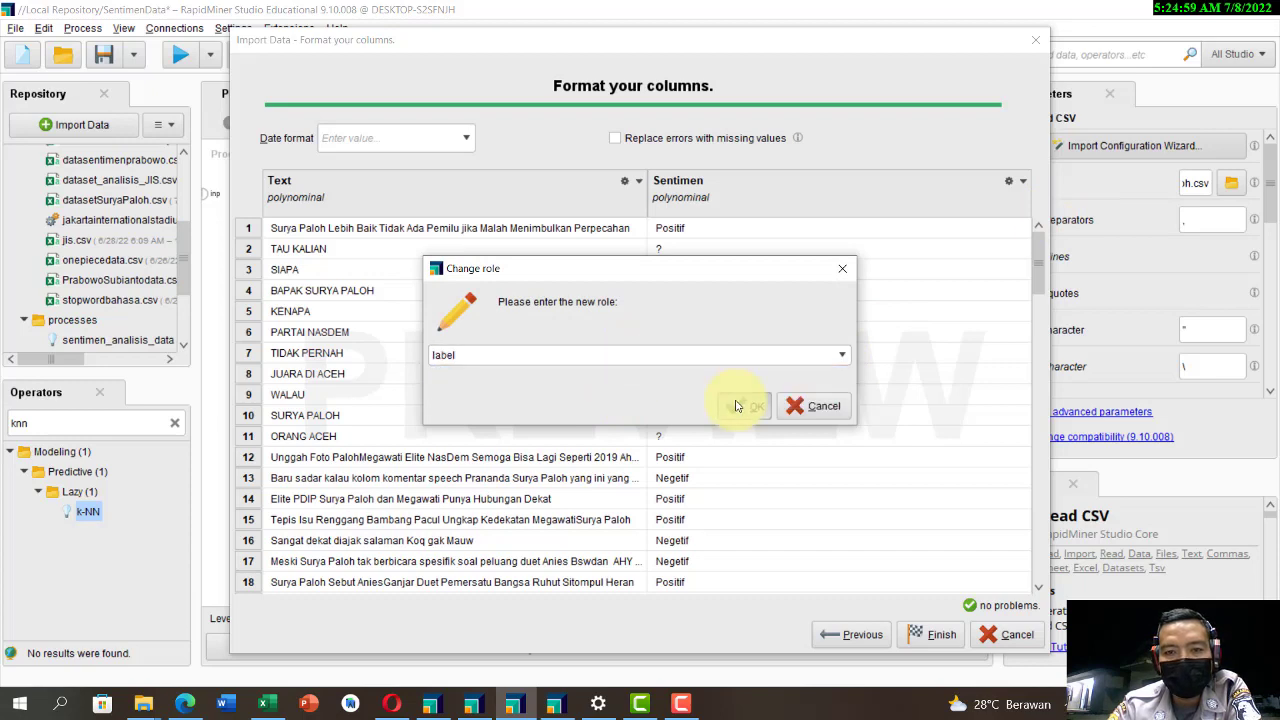
{"action": "left_click", "coordinate": [736, 406]}
Step: Check the Sentimen labels throughout the import preview and finish the Read CSV import configuration
{"action": "scroll", "coordinate": [700, 334], "scroll_direction": "down", "scroll_amount": 1}
{"action": "scroll", "coordinate": [674, 252], "scroll_direction": "up", "scroll_amount": 1}
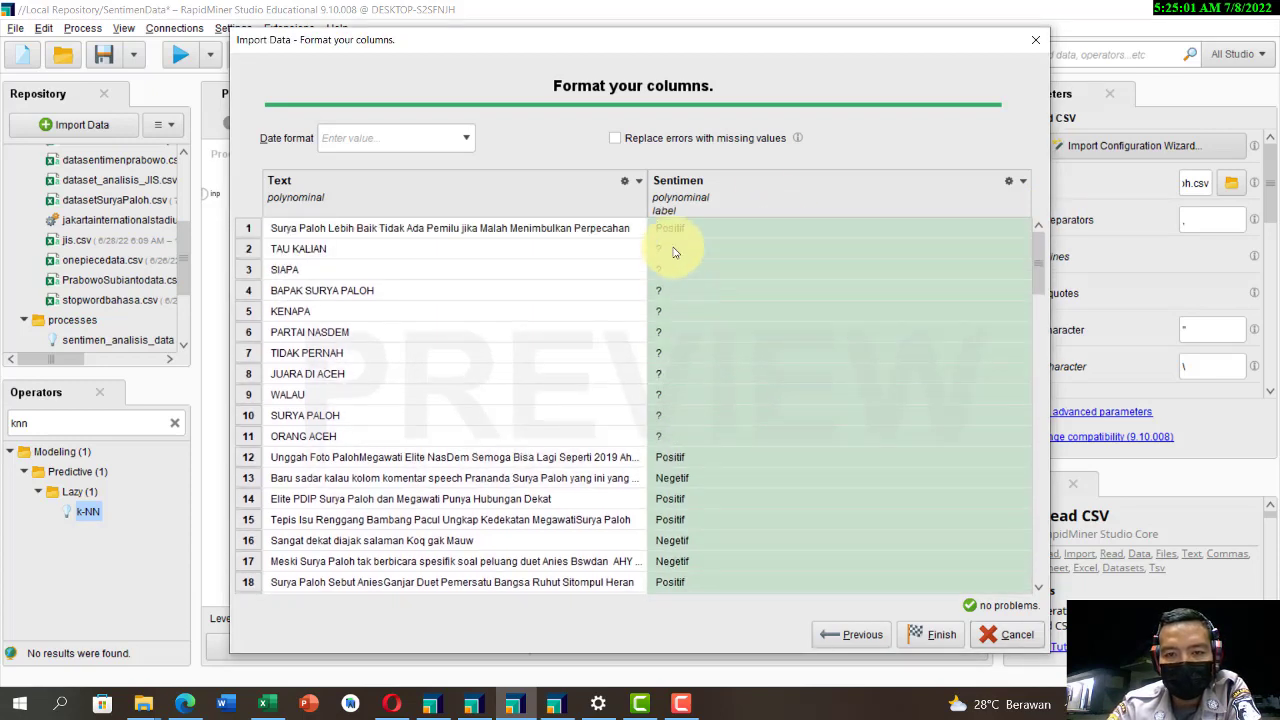
{"action": "scroll", "coordinate": [714, 288], "scroll_direction": "down", "scroll_amount": 2}
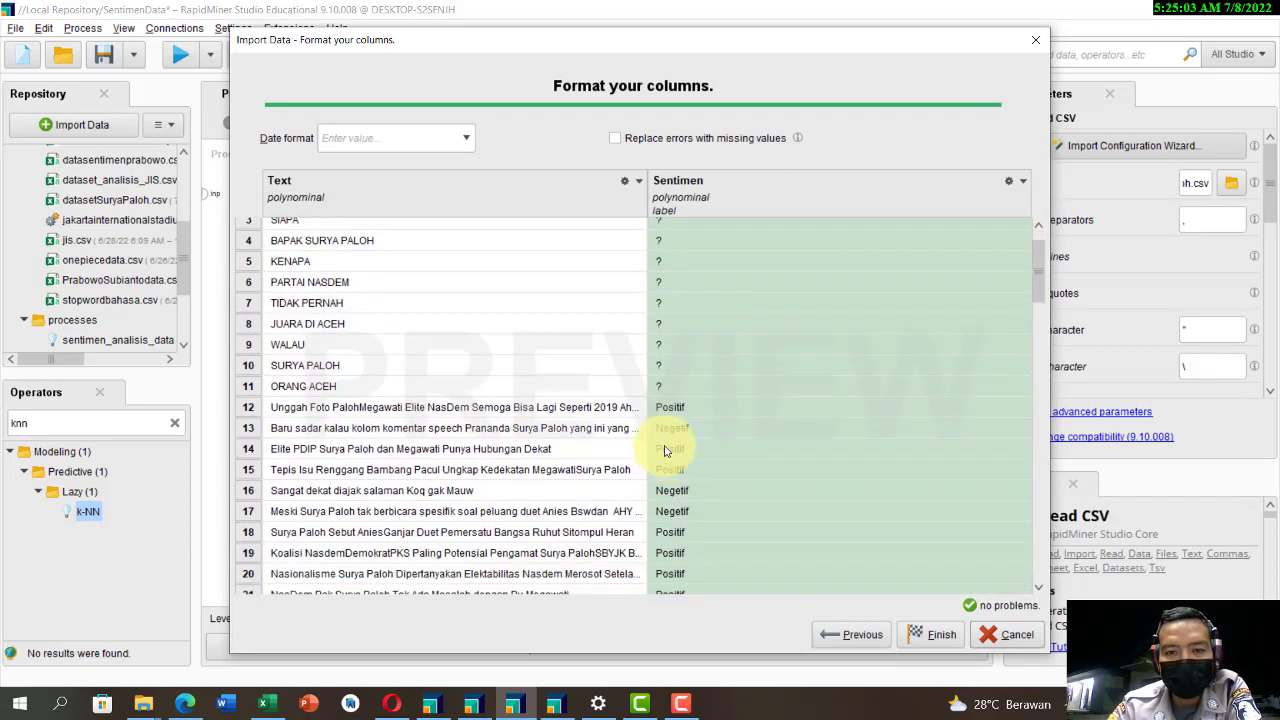
{"action": "scroll", "coordinate": [665, 451], "scroll_direction": "down", "scroll_amount": 15}
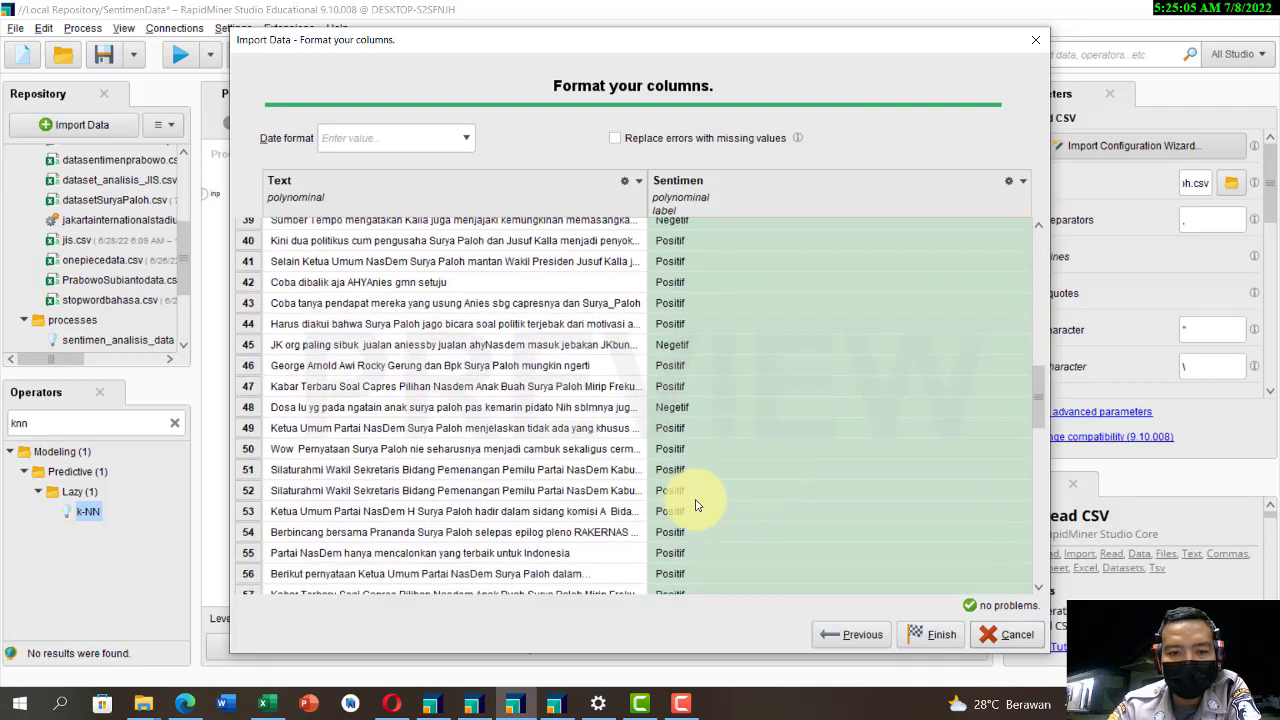
{"action": "scroll", "coordinate": [697, 505], "scroll_direction": "down", "scroll_amount": 18}
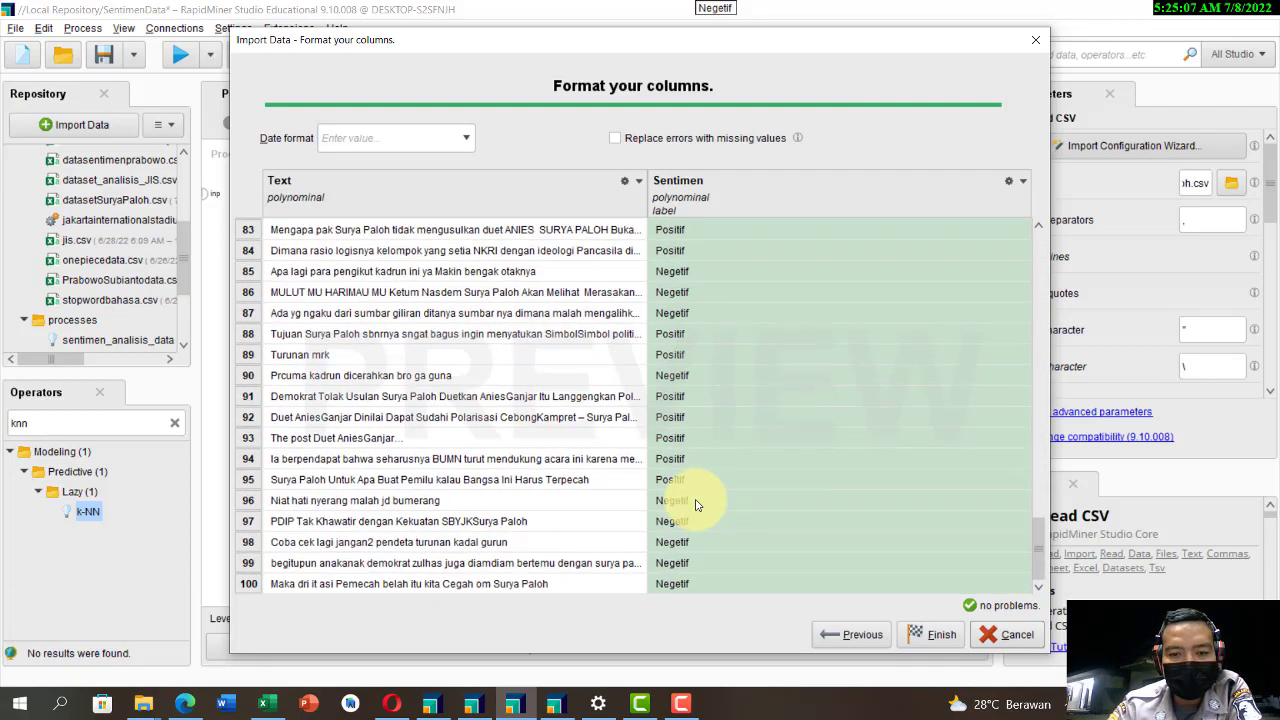
{"action": "scroll", "coordinate": [745, 522], "scroll_direction": "up", "scroll_amount": 11}
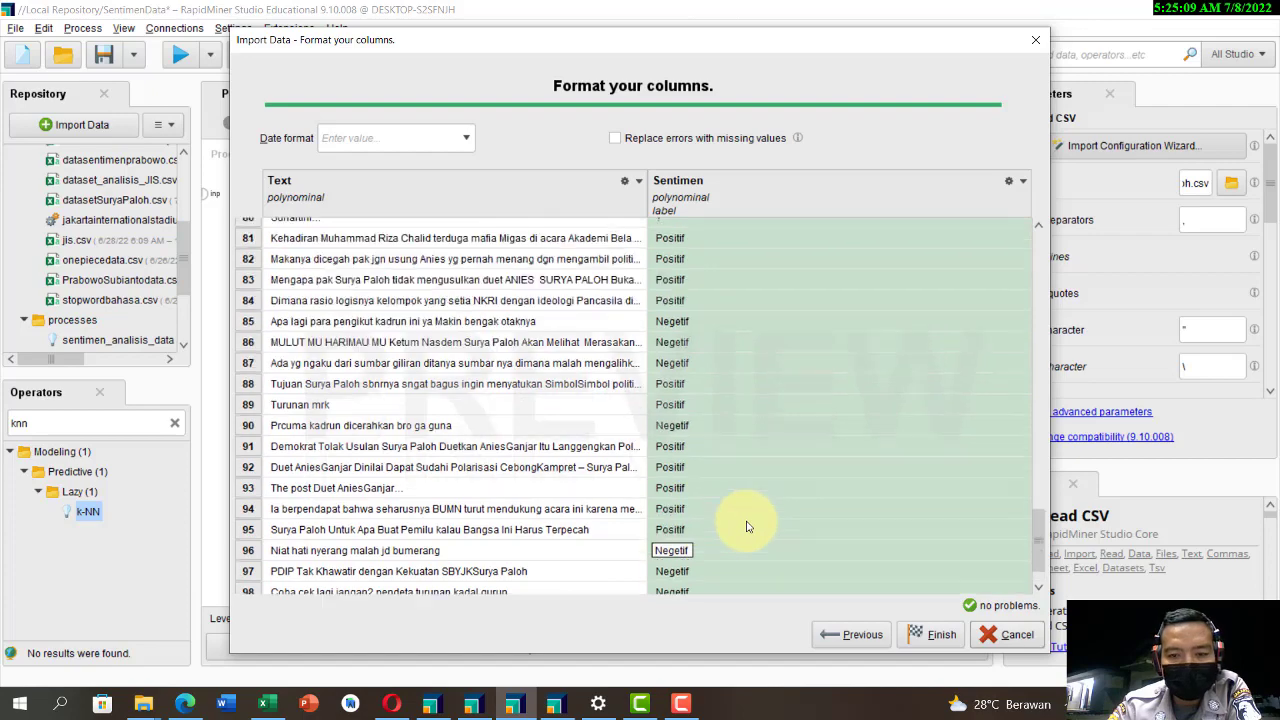
{"action": "scroll", "coordinate": [745, 522], "scroll_direction": "up", "scroll_amount": 15}
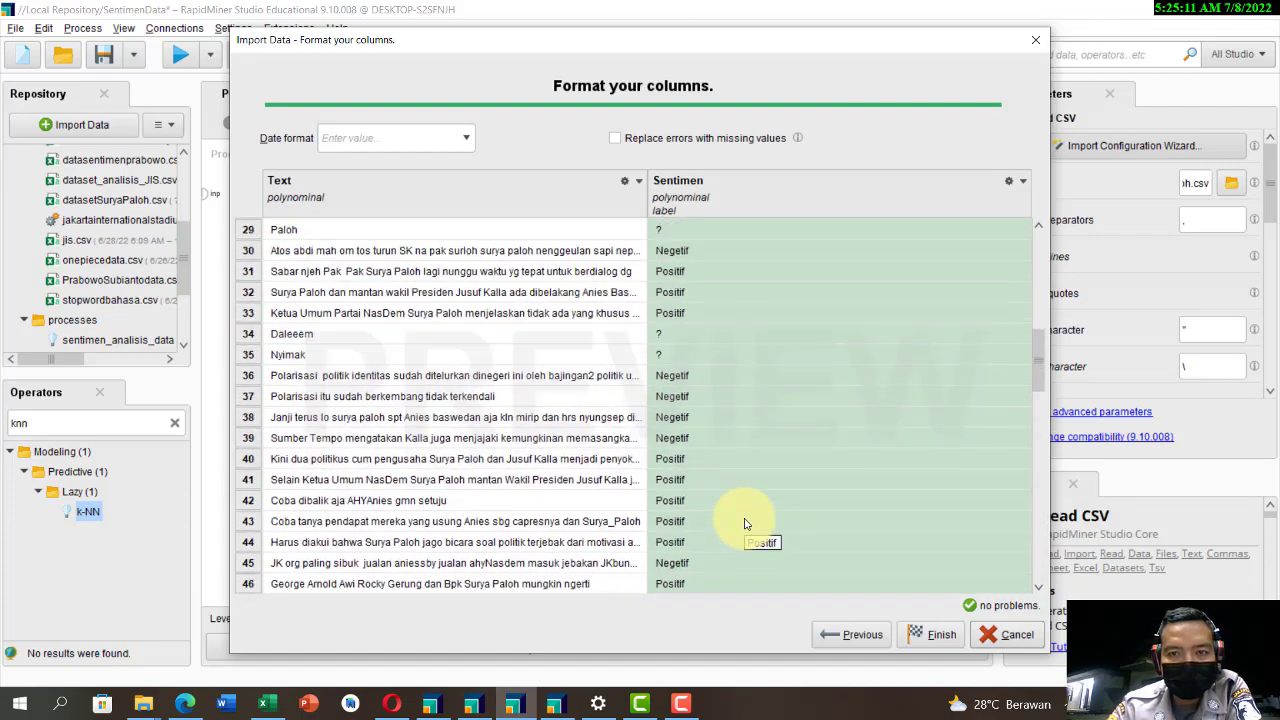
{"action": "scroll", "coordinate": [745, 522], "scroll_direction": "up", "scroll_amount": 4}
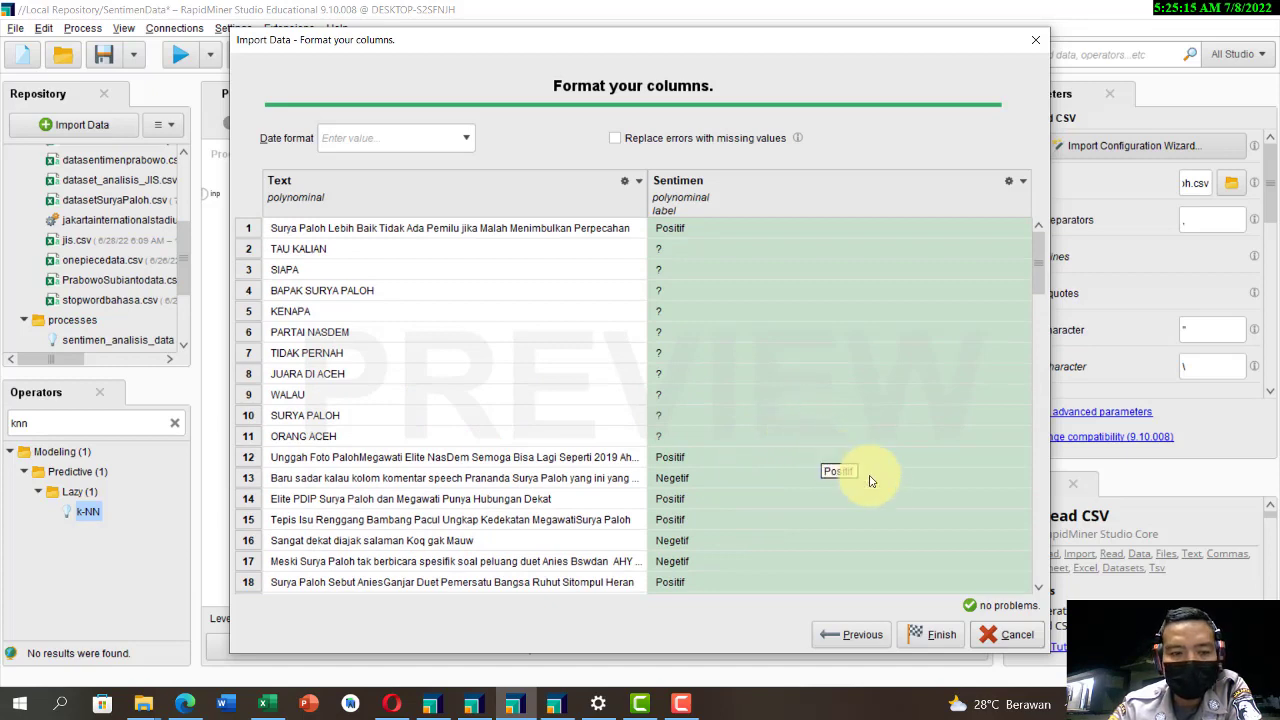
{"action": "left_click", "coordinate": [932, 634]}
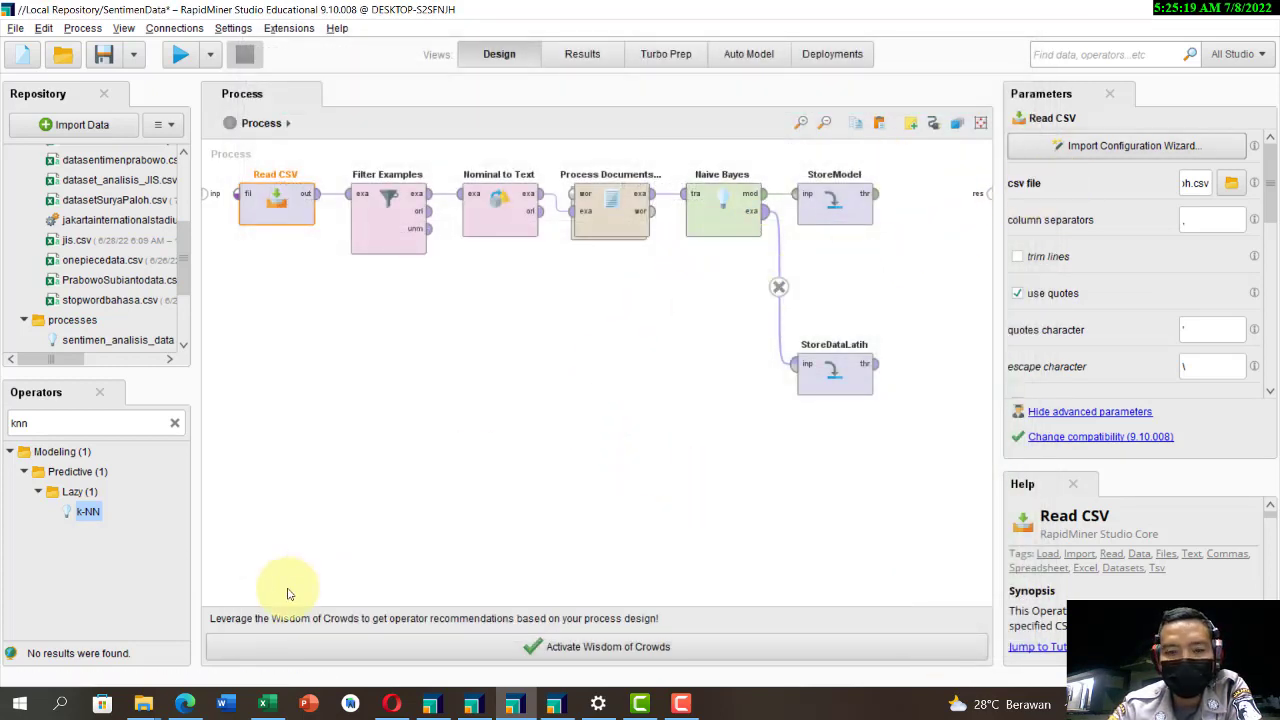
Step: Switch to Excel, look through the labelled and unlabelled tweets down to the last row, and return to RapidMiner
{"action": "left_click", "coordinate": [266, 704]}
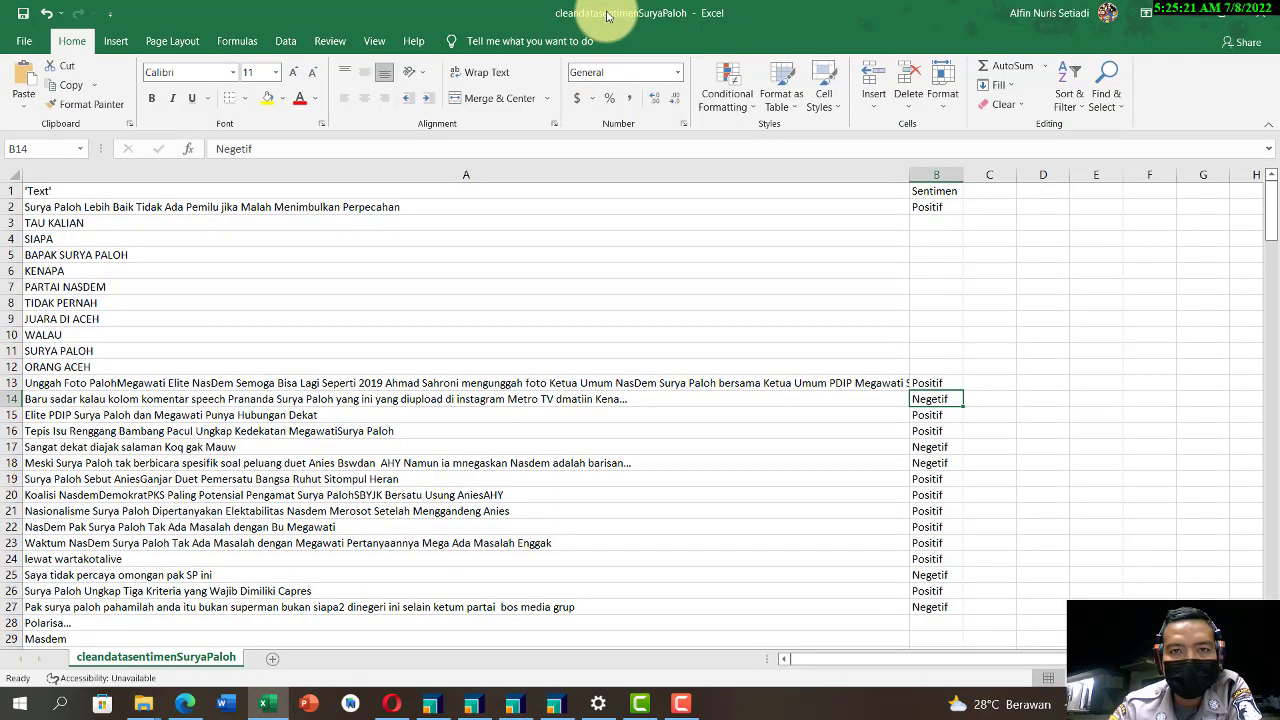
{"action": "scroll", "coordinate": [319, 448], "scroll_direction": "down", "scroll_amount": 14}
{"action": "scroll", "coordinate": [319, 448], "scroll_direction": "down", "scroll_amount": 20}
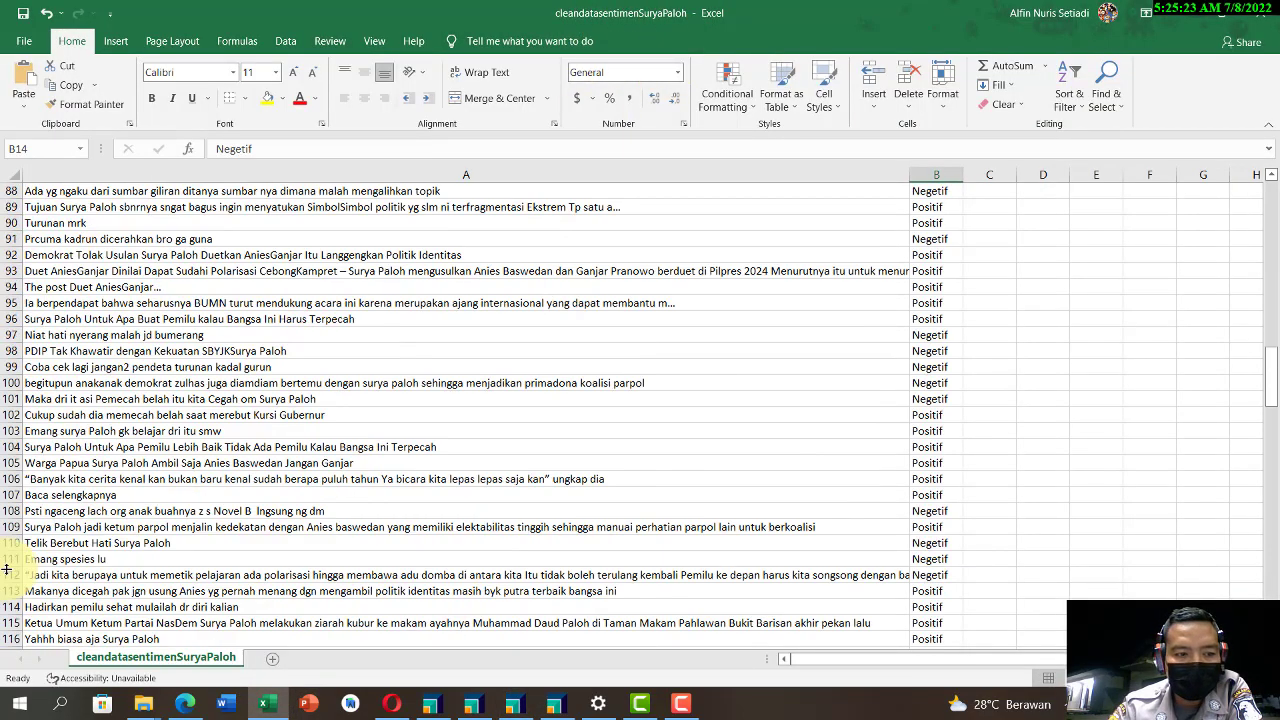
{"action": "scroll", "coordinate": [64, 589], "scroll_direction": "down", "scroll_amount": 9}
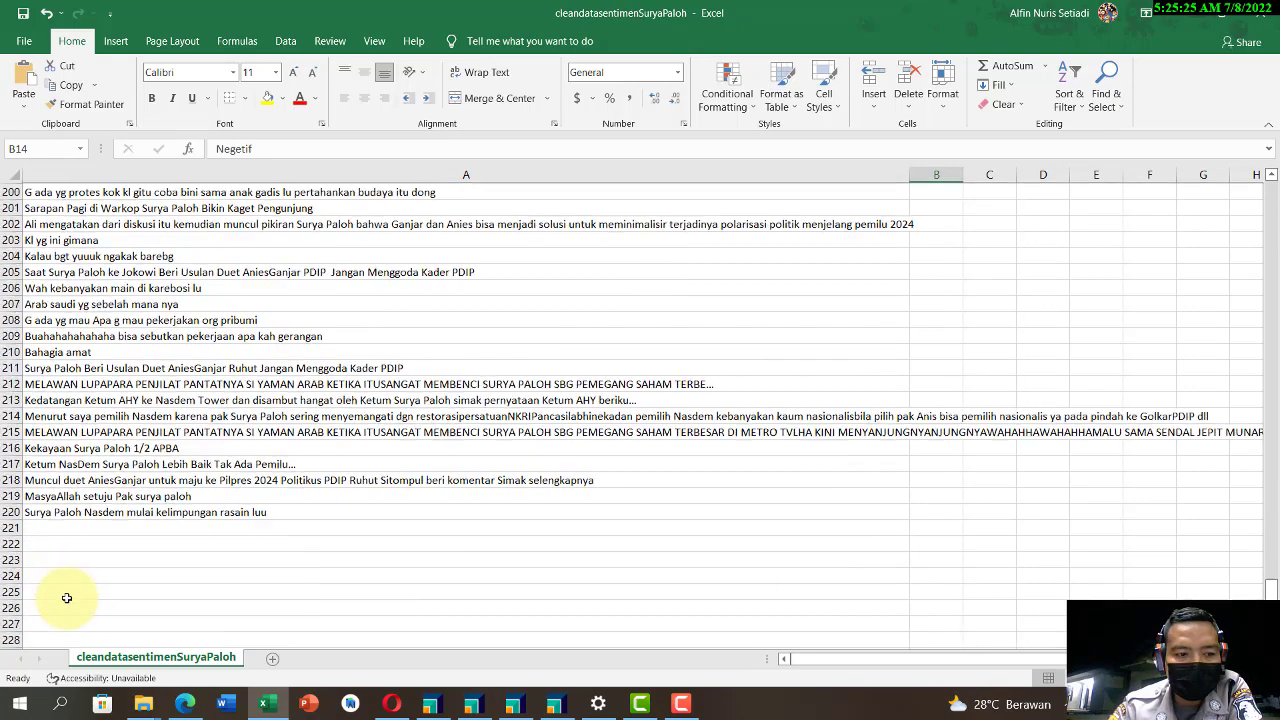
{"action": "left_click", "coordinate": [1184, 20]}
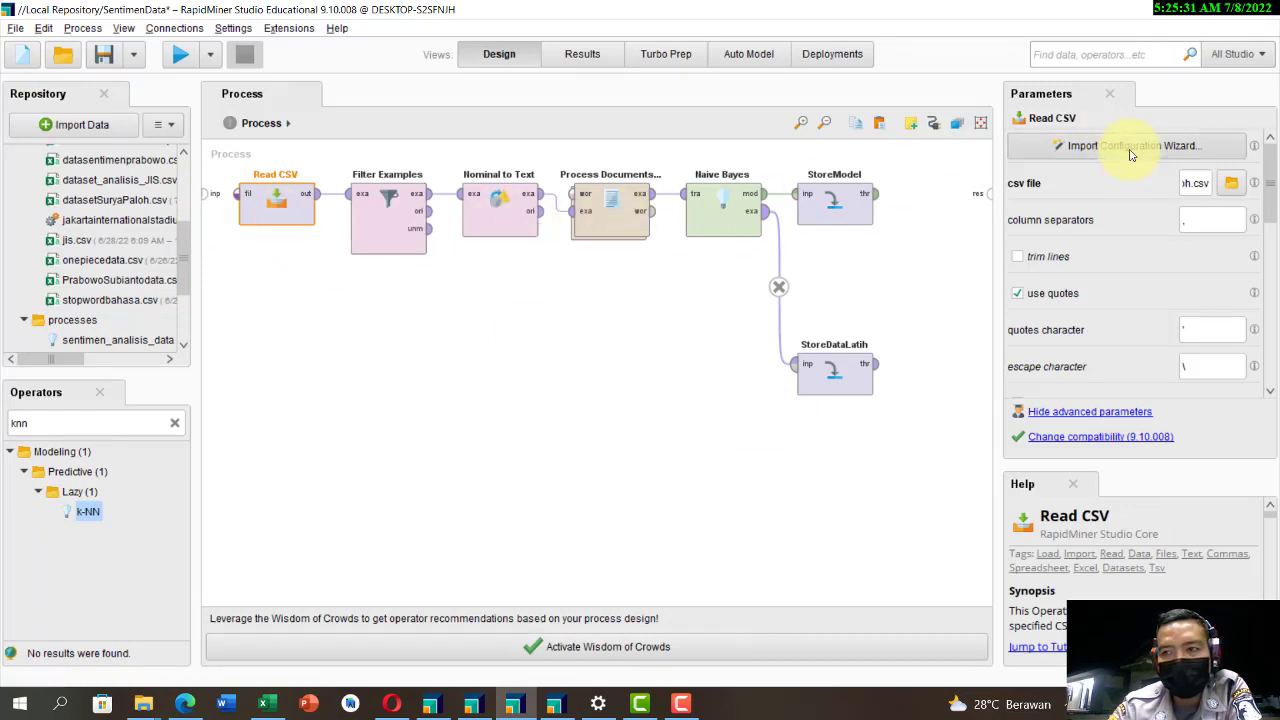
Step: Set the Filter Examples condition to keep only rows where Sentimen is not missing
{"action": "left_click", "coordinate": [390, 225]}
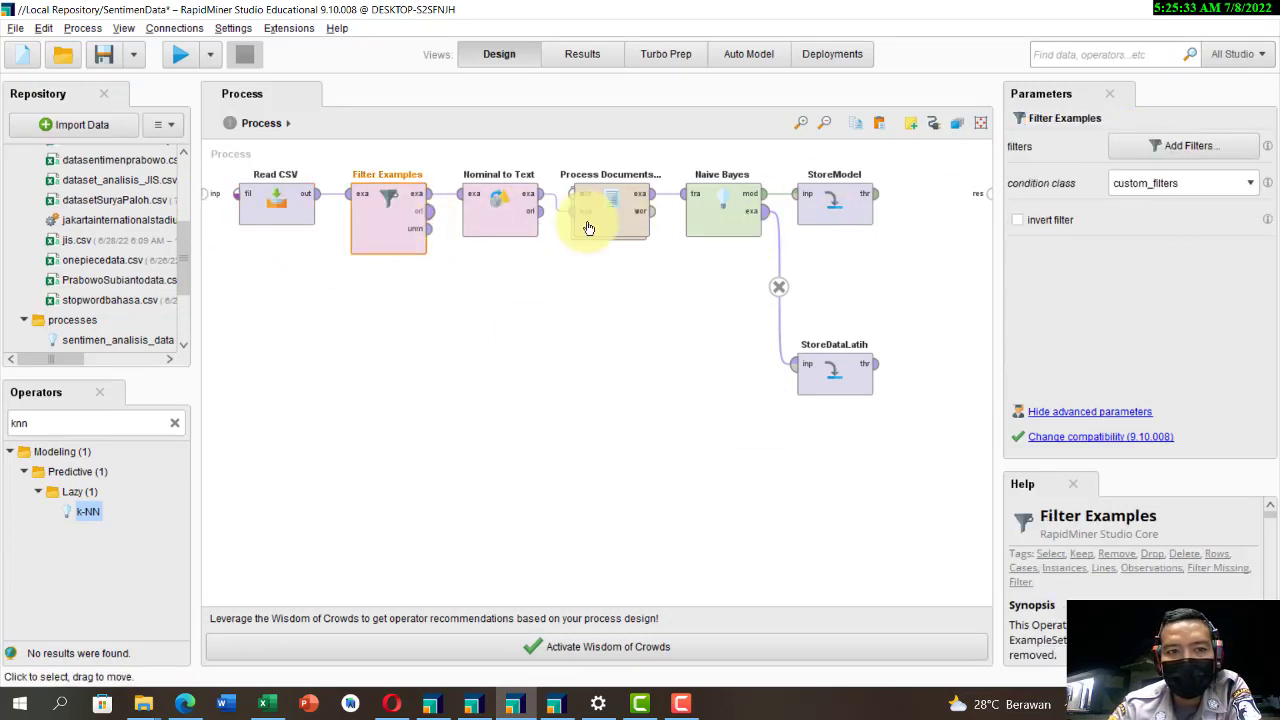
{"action": "left_click", "coordinate": [1131, 153]}
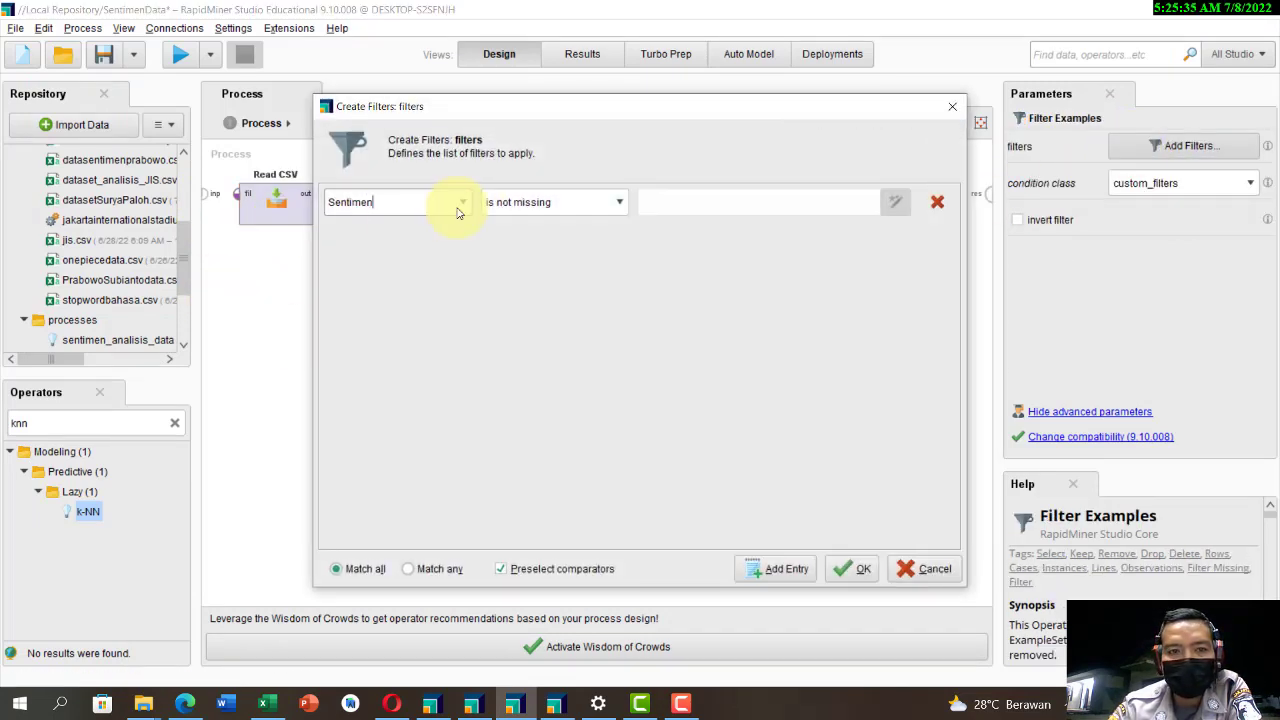
{"action": "left_click", "coordinate": [460, 204]}
{"action": "left_click", "coordinate": [610, 202]}
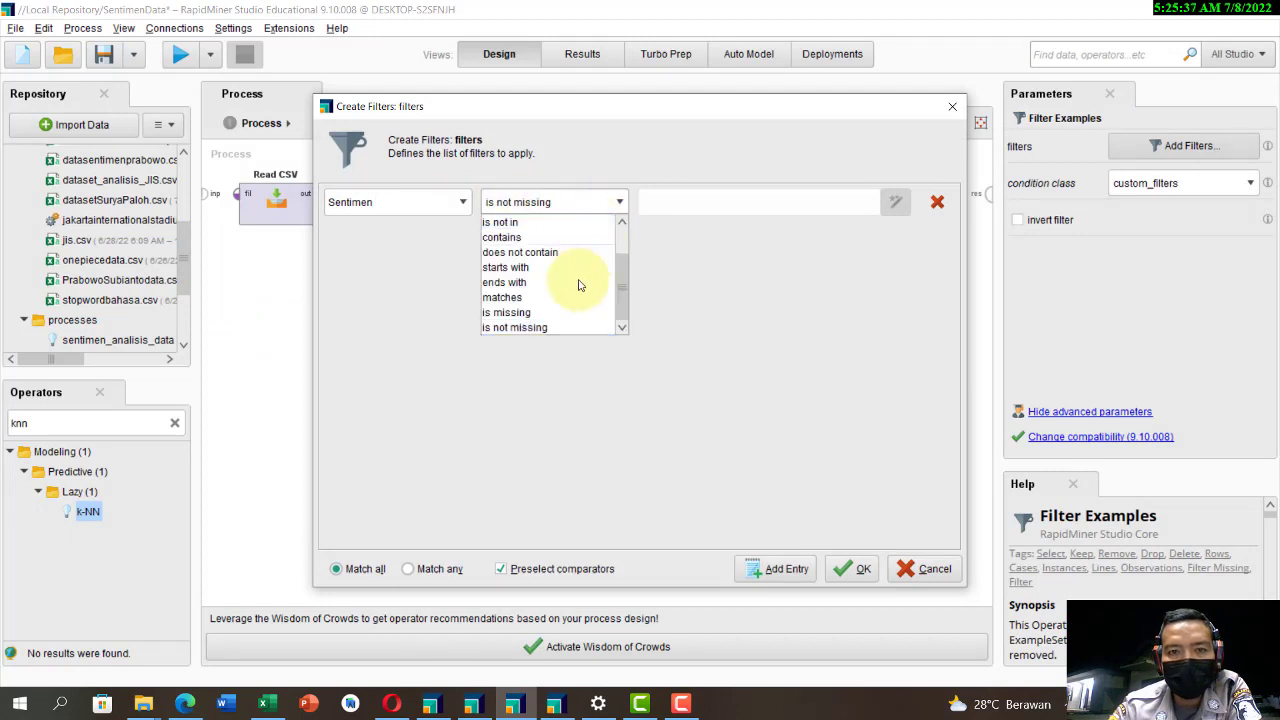
{"action": "left_click", "coordinate": [547, 328]}
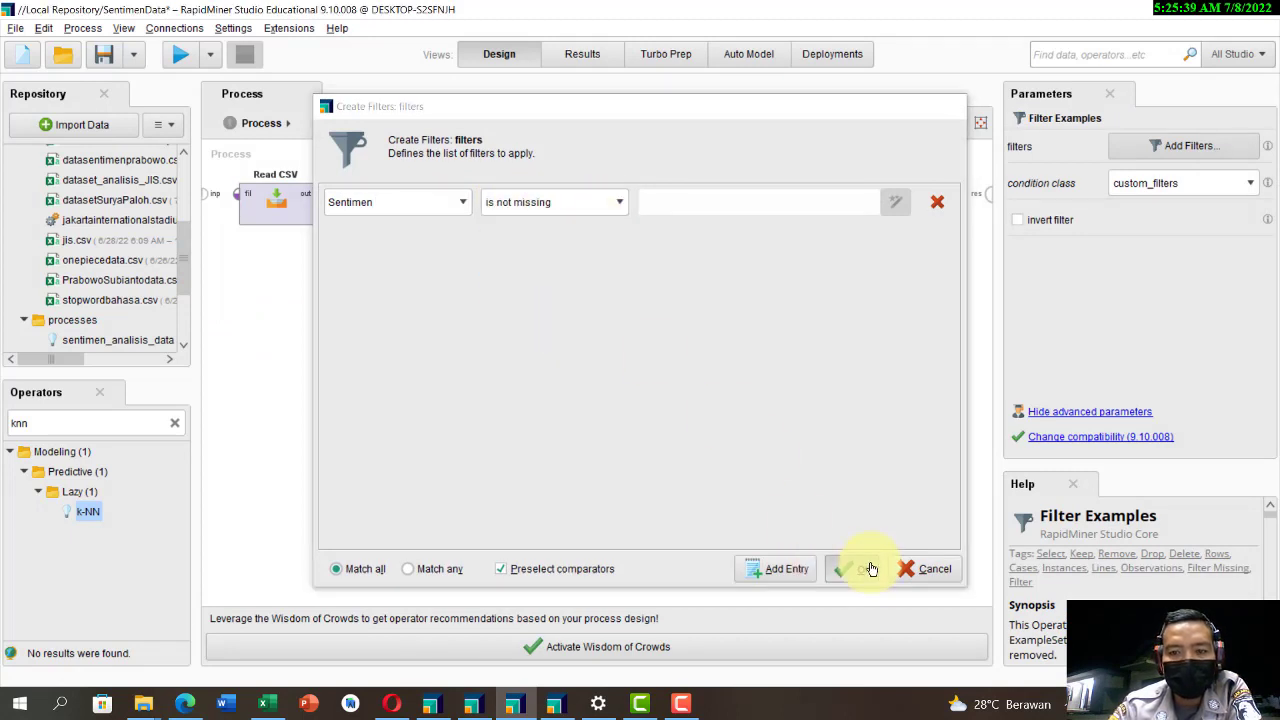
{"action": "left_click", "coordinate": [860, 569]}
Step: Look at the Nominal to Text settings and recheck the condition defined in Filter Examples
{"action": "left_click", "coordinate": [496, 212]}
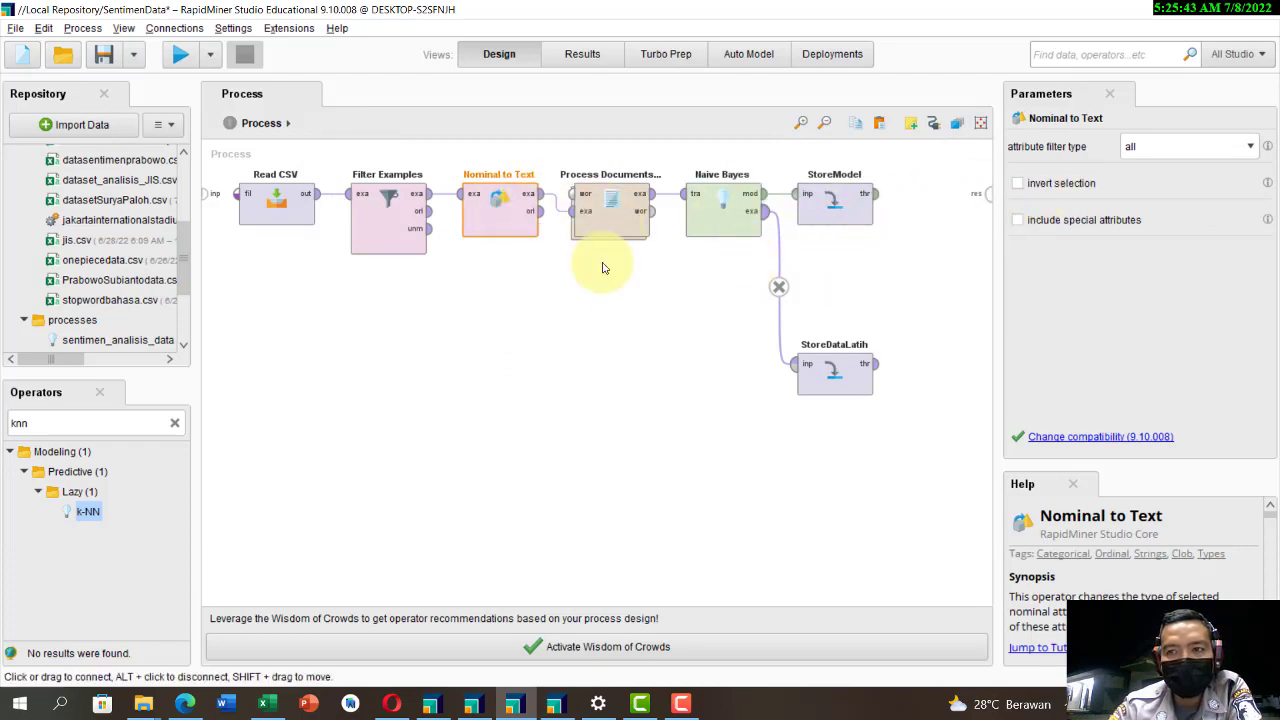
{"action": "double_click", "coordinate": [388, 216]}
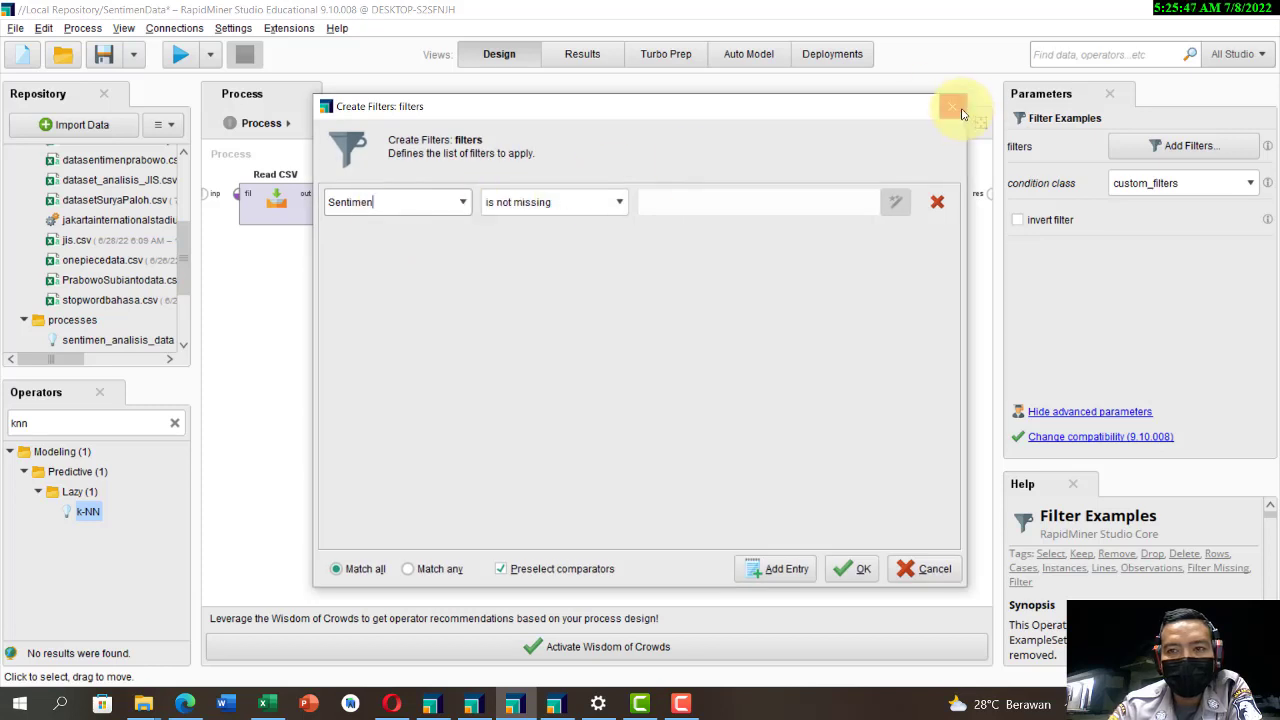
{"action": "left_click", "coordinate": [955, 106]}
Step: Set the vector creation of Process Documents from Data to TF-IDF
{"action": "left_click", "coordinate": [605, 212]}
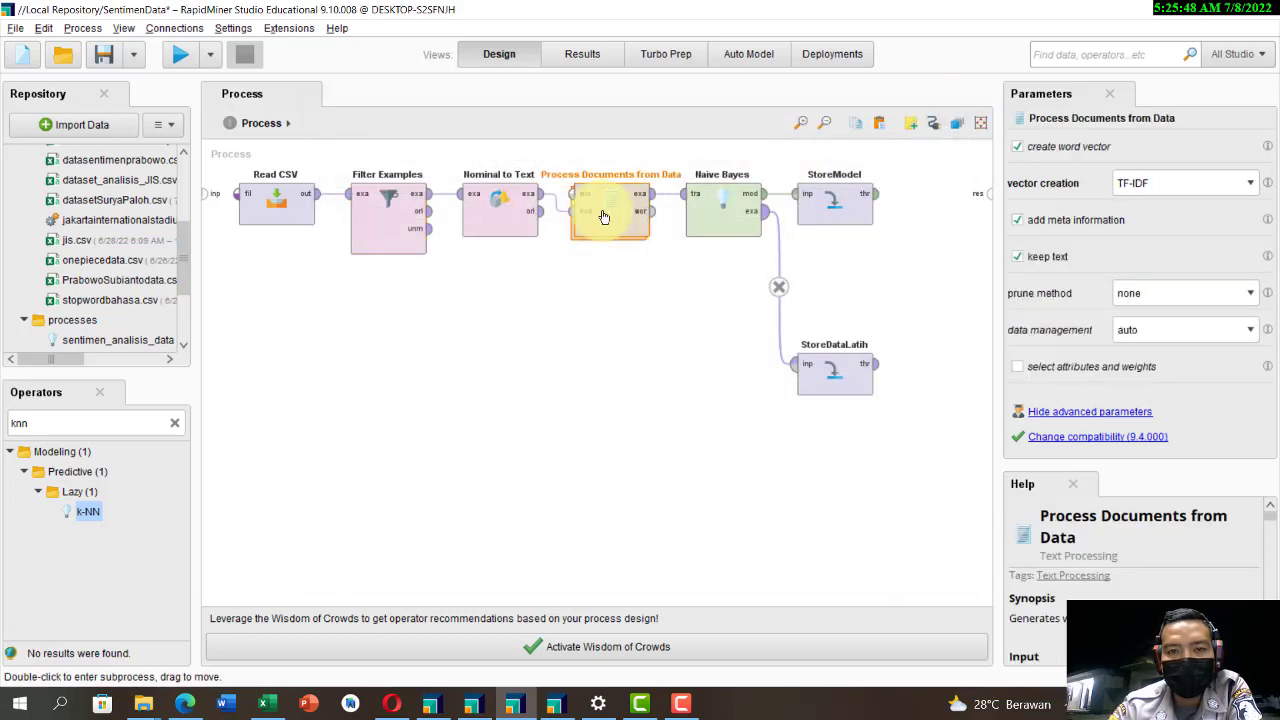
{"action": "left_click", "coordinate": [1148, 188]}
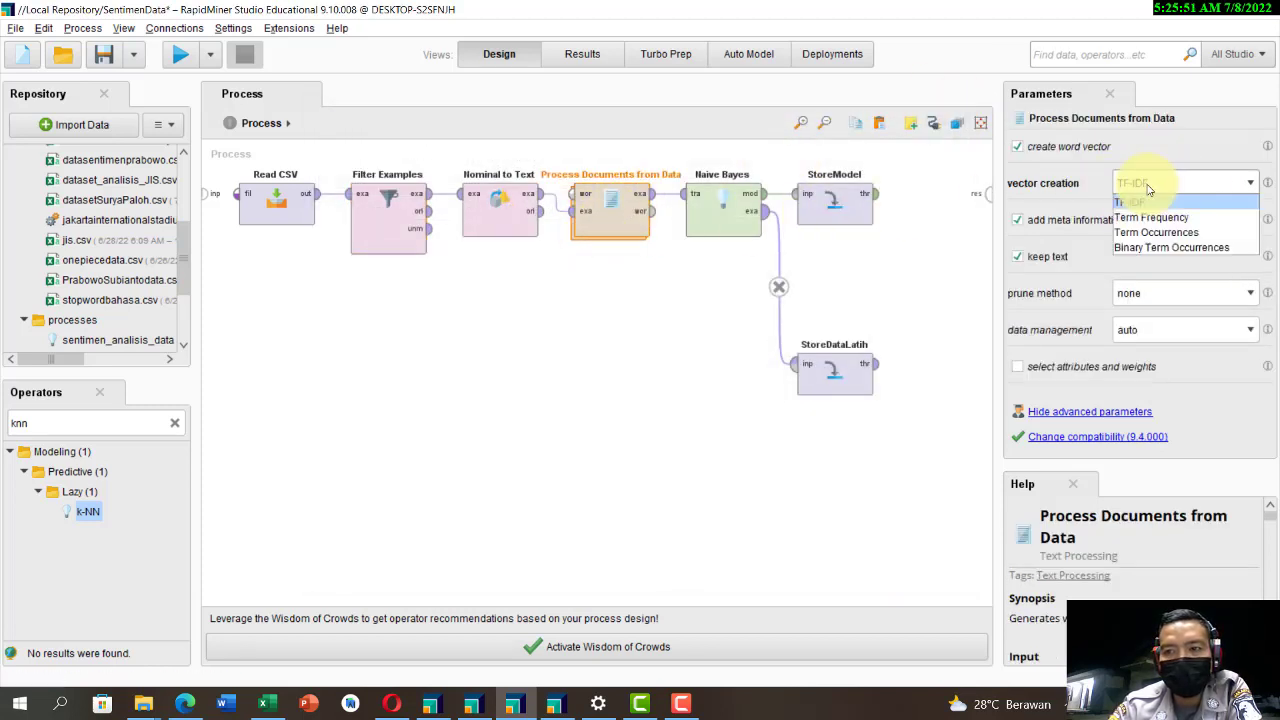
{"action": "left_click", "coordinate": [1145, 204]}
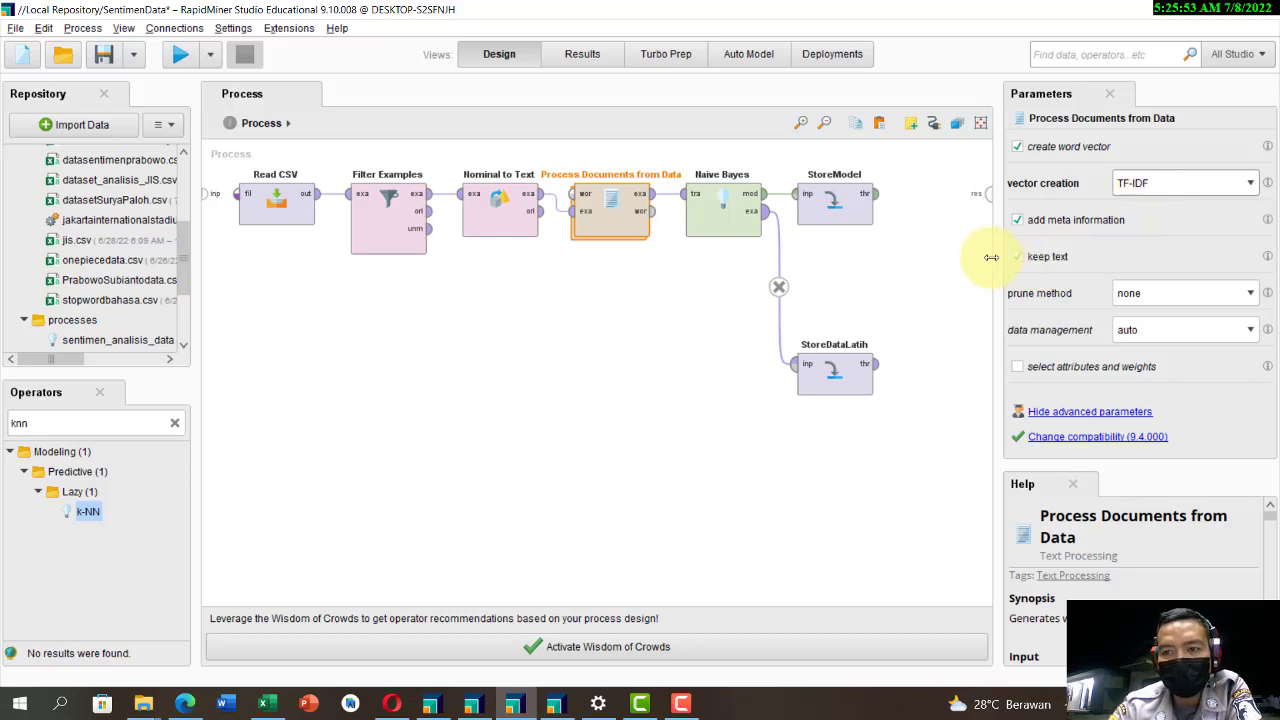
Step: Open the Process Documents from Data subprocess and check the Tokenize mode and the Transform Cases options
{"action": "double_click", "coordinate": [603, 215]}
{"action": "left_click", "coordinate": [264, 213]}
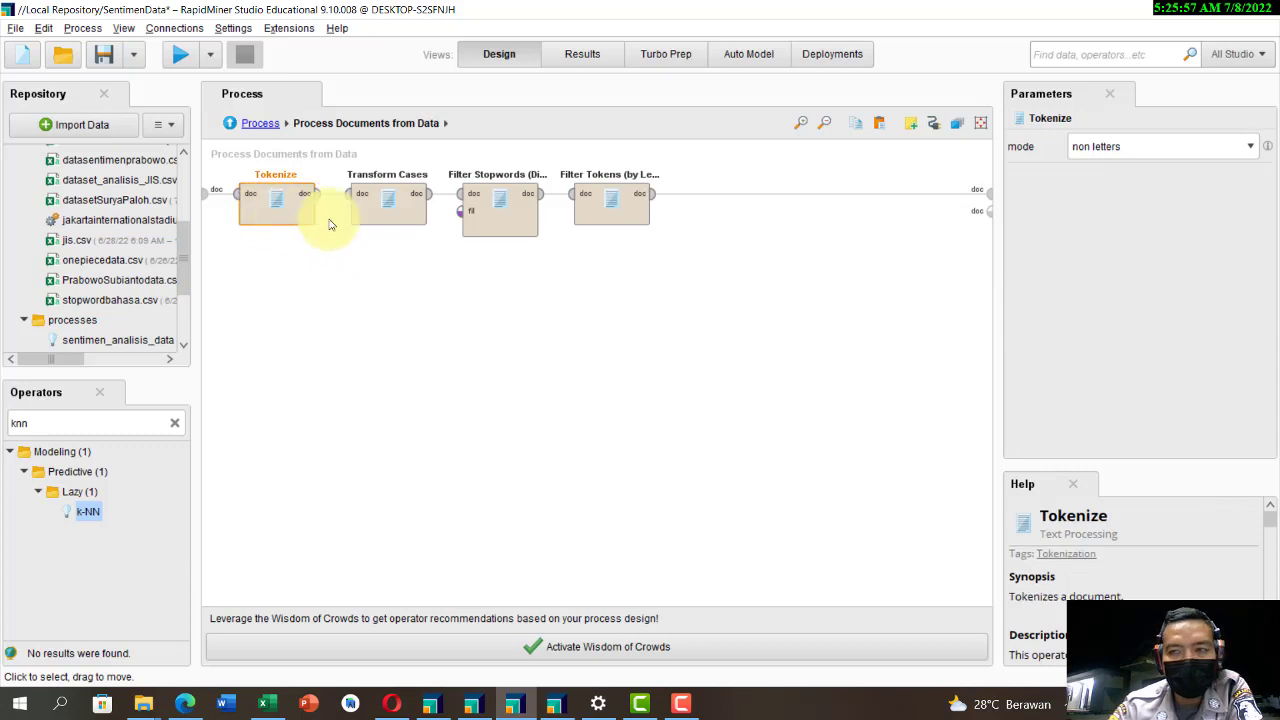
{"action": "left_click", "coordinate": [1150, 148]}
{"action": "left_click", "coordinate": [1146, 149]}
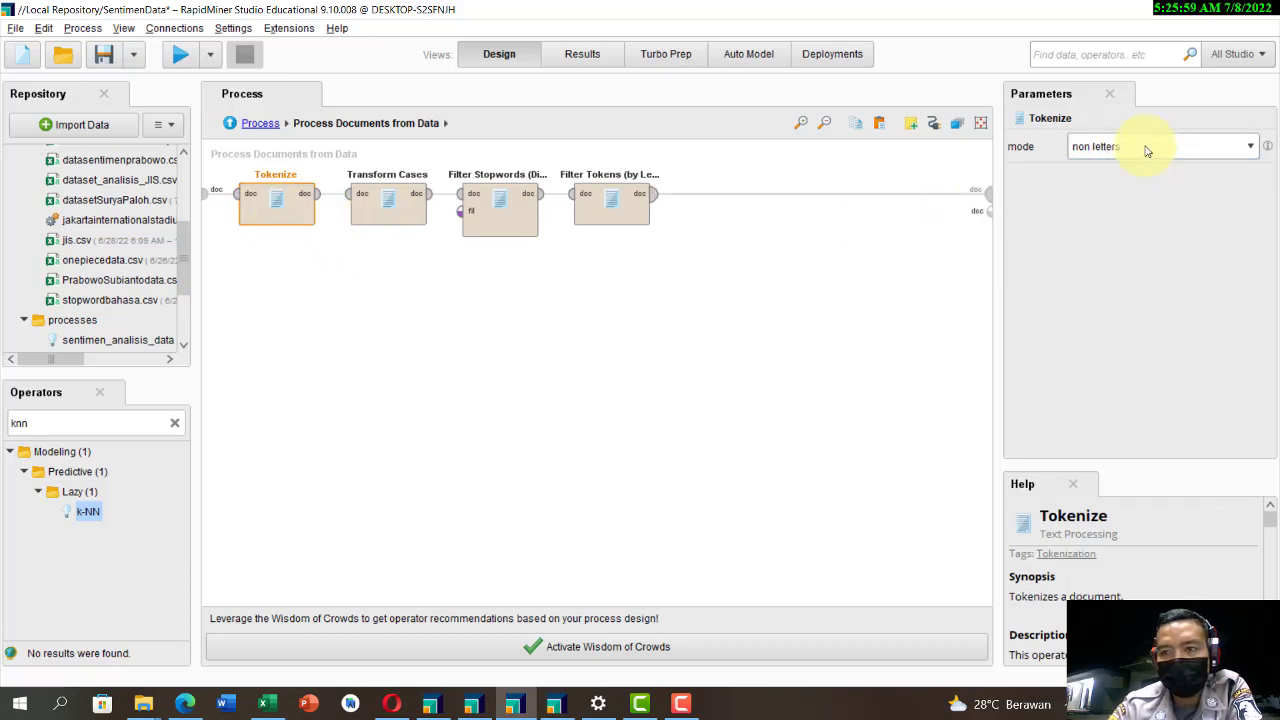
{"action": "left_click", "coordinate": [394, 211]}
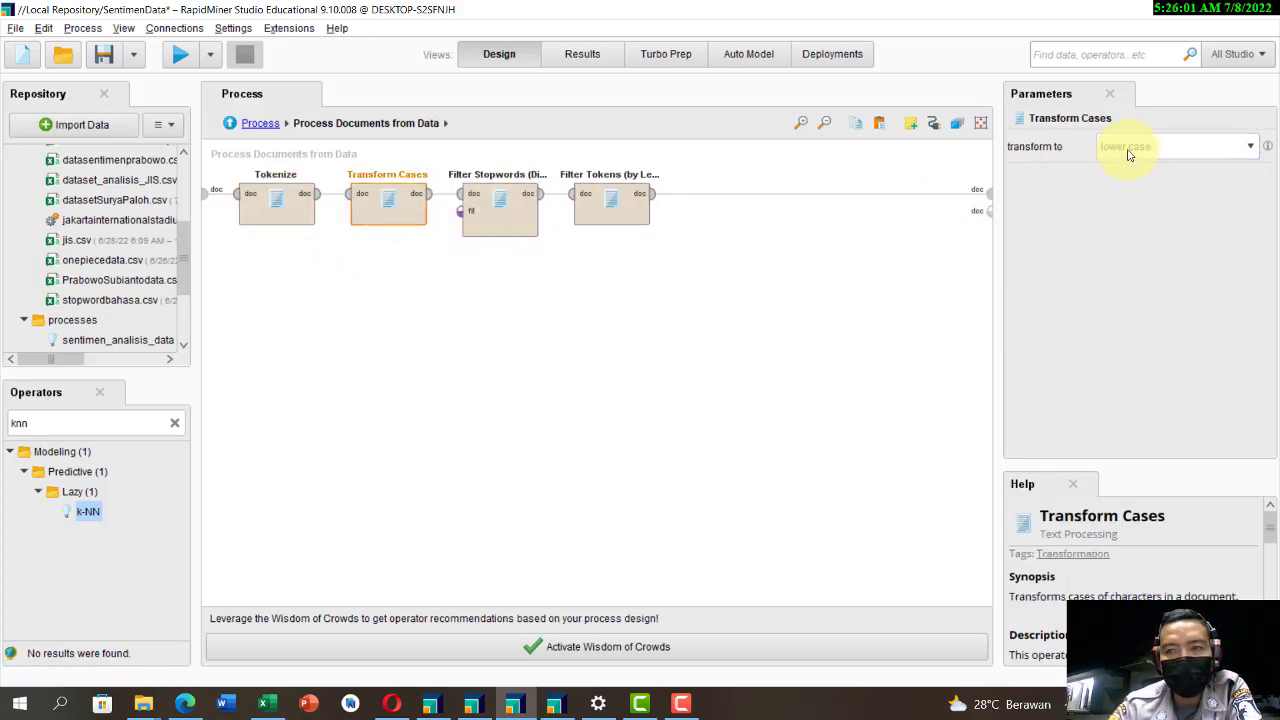
{"action": "left_click", "coordinate": [1168, 148]}
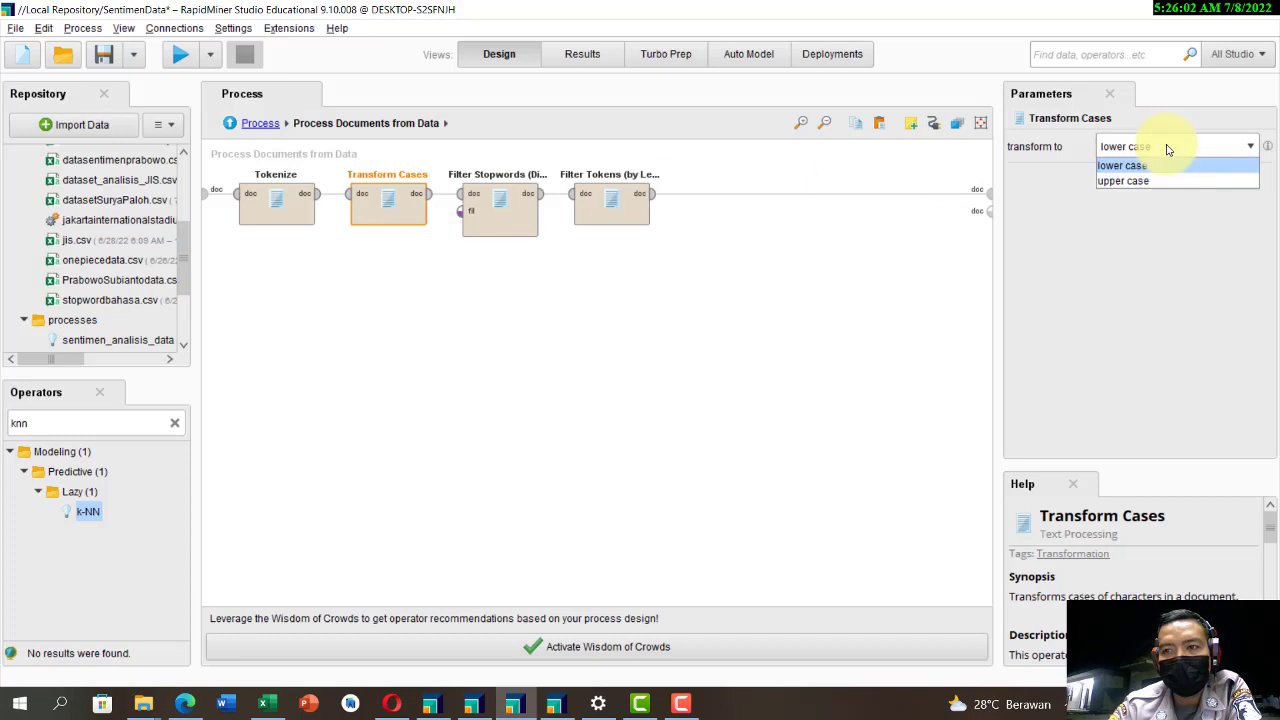
Step: Check the dictionary file of Filter Stopwords by listing all files in the data folder, leaving the selection dialog without choosing another
{"action": "left_click", "coordinate": [526, 237]}
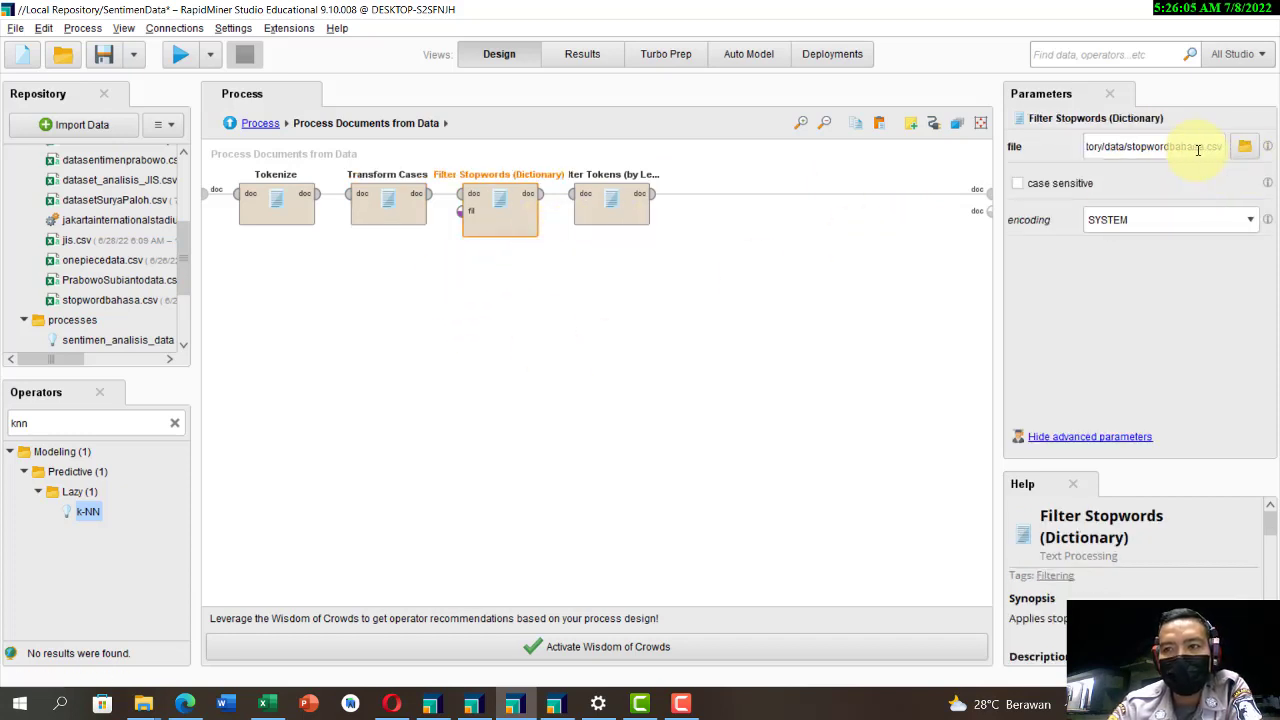
{"action": "left_click", "coordinate": [1243, 148]}
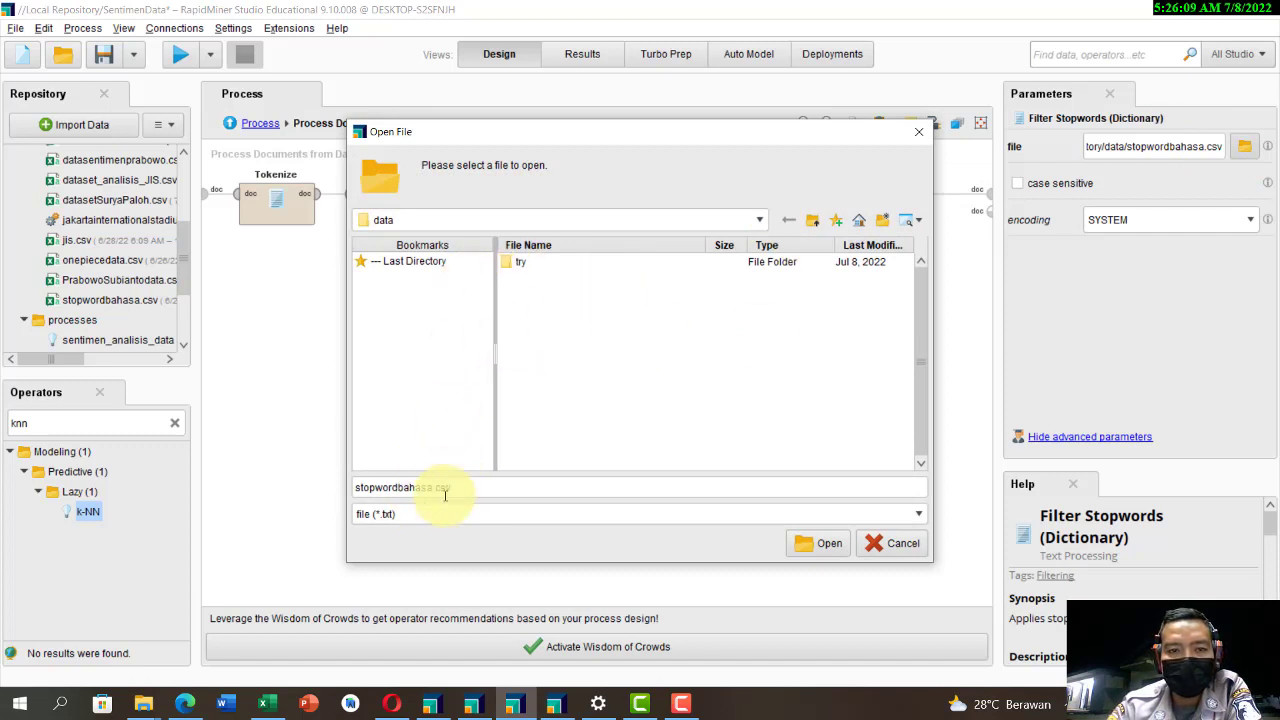
{"action": "left_click", "coordinate": [410, 514]}
{"action": "left_click", "coordinate": [397, 546]}
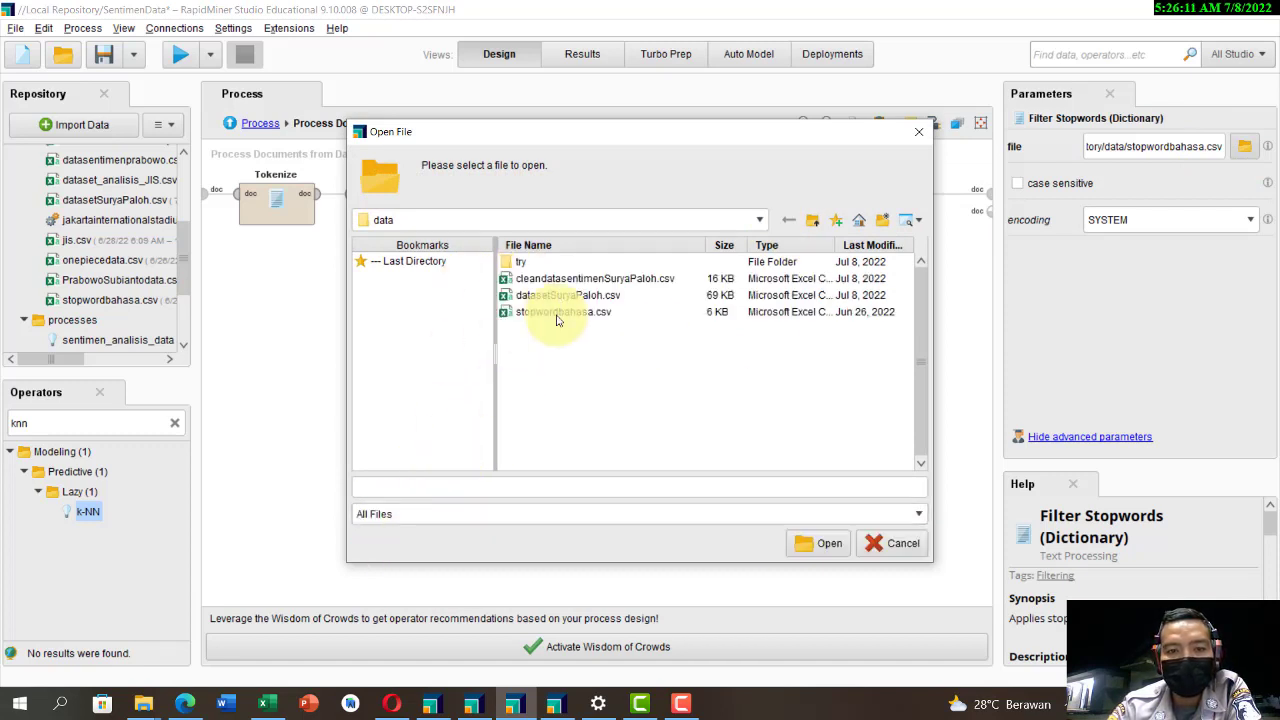
{"action": "left_click", "coordinate": [878, 543]}
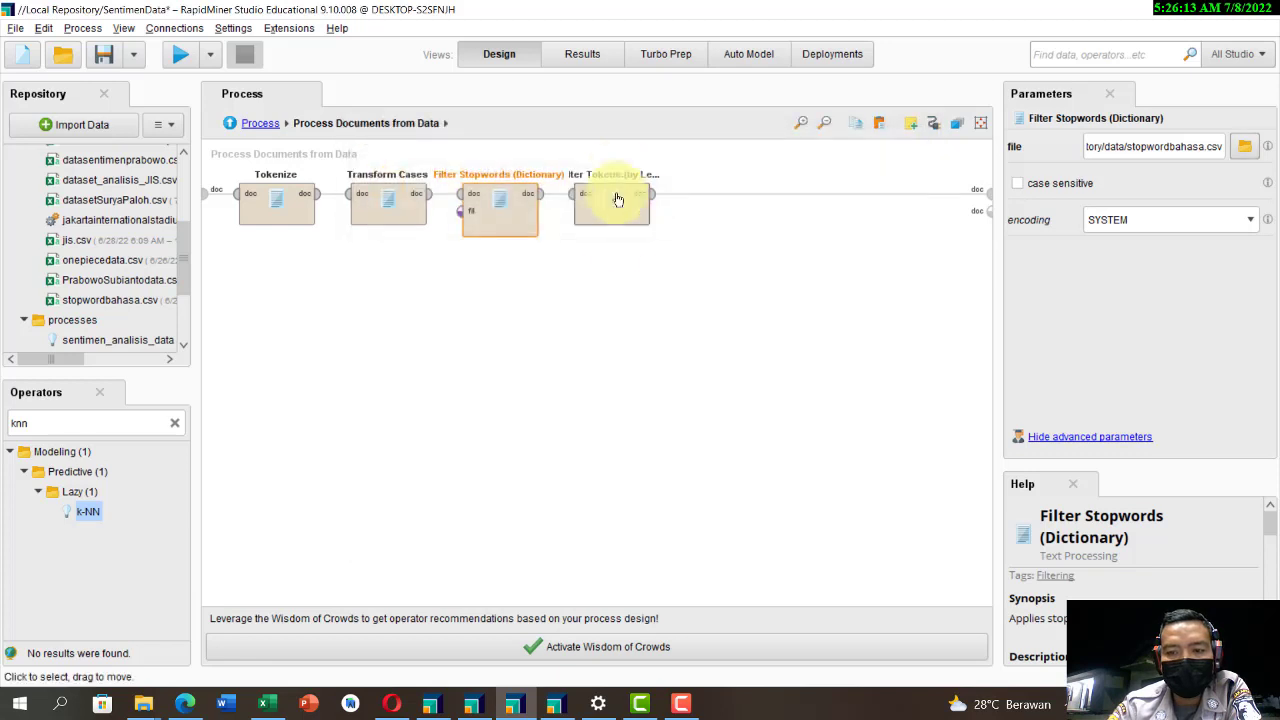
Step: Check the minimum and maximum characters of Filter Tokens (by Length) and return to the main process
{"action": "left_click", "coordinate": [621, 217]}
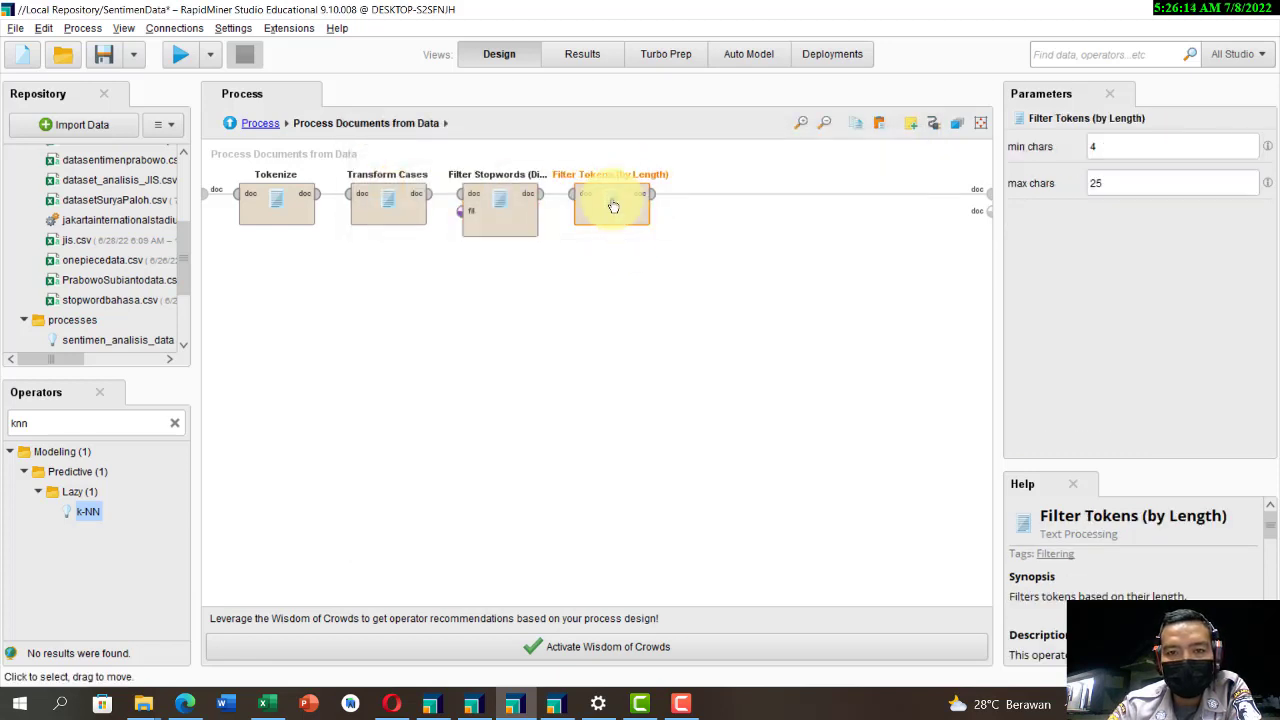
{"action": "left_click", "coordinate": [1115, 150]}
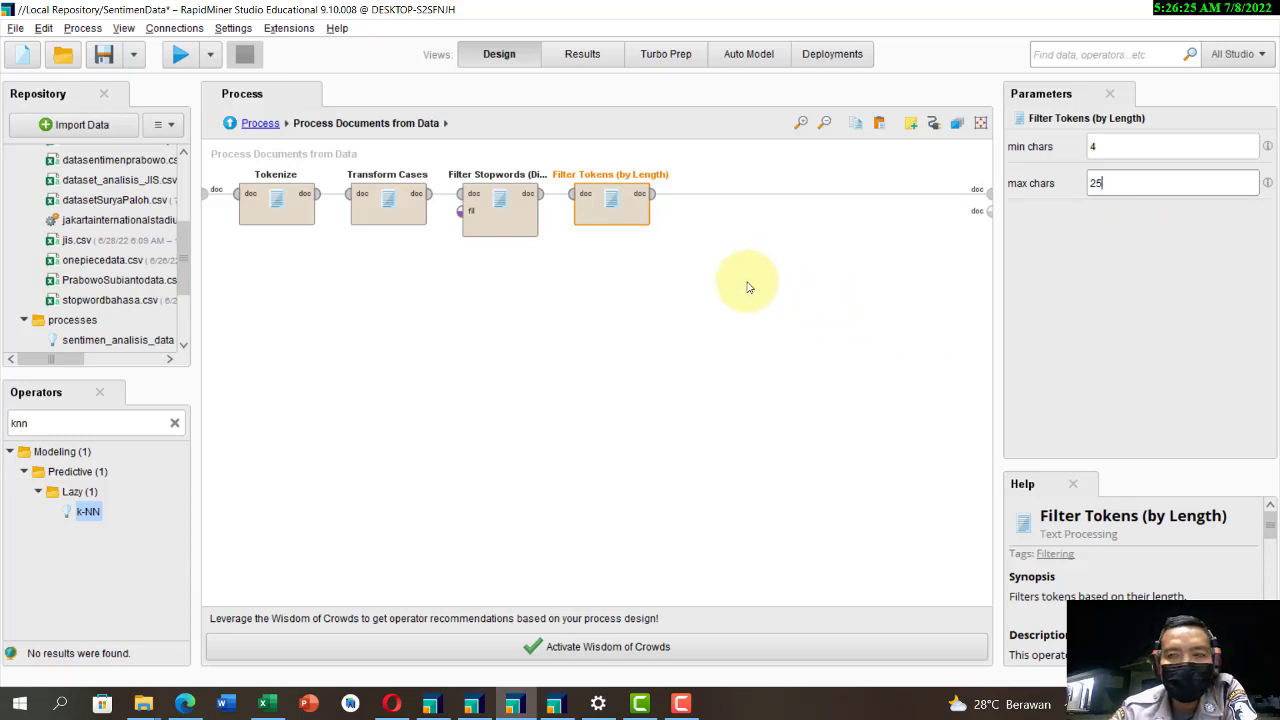
{"action": "left_click", "coordinate": [260, 124]}
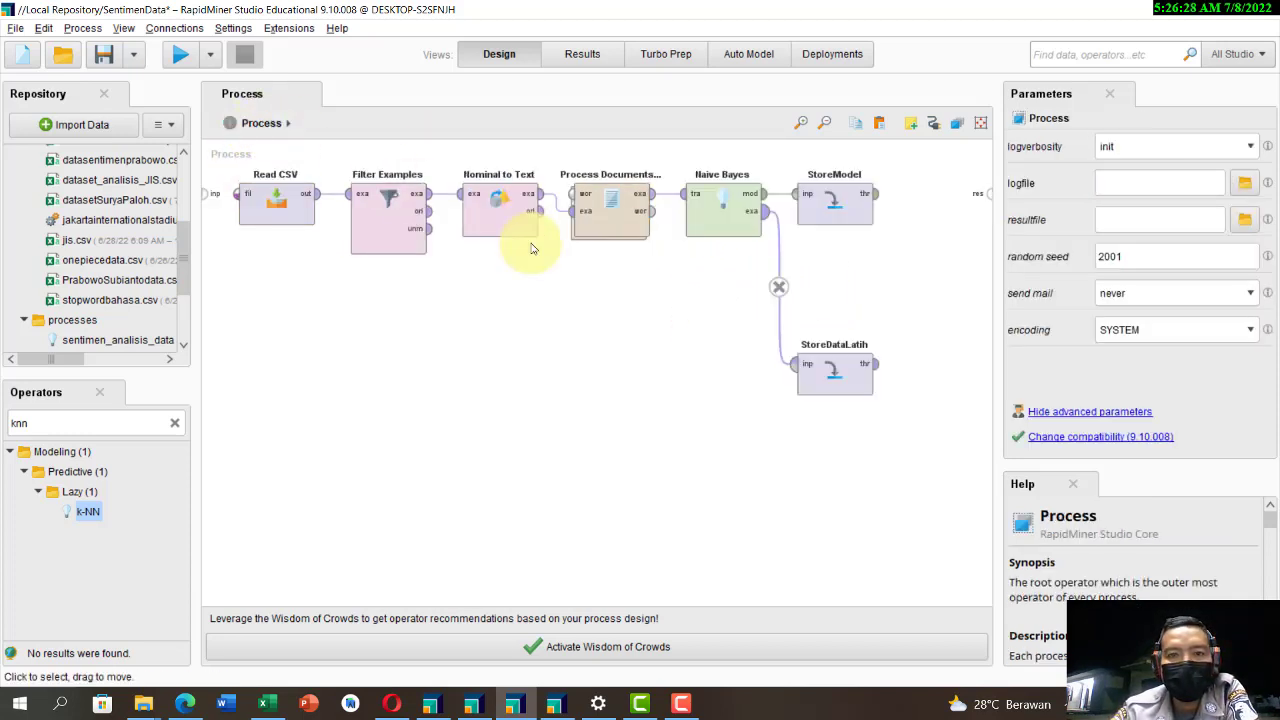
Step: Review the Naive Bayes settings and the repository location where StoreModel saves the model
{"action": "left_click", "coordinate": [721, 215]}
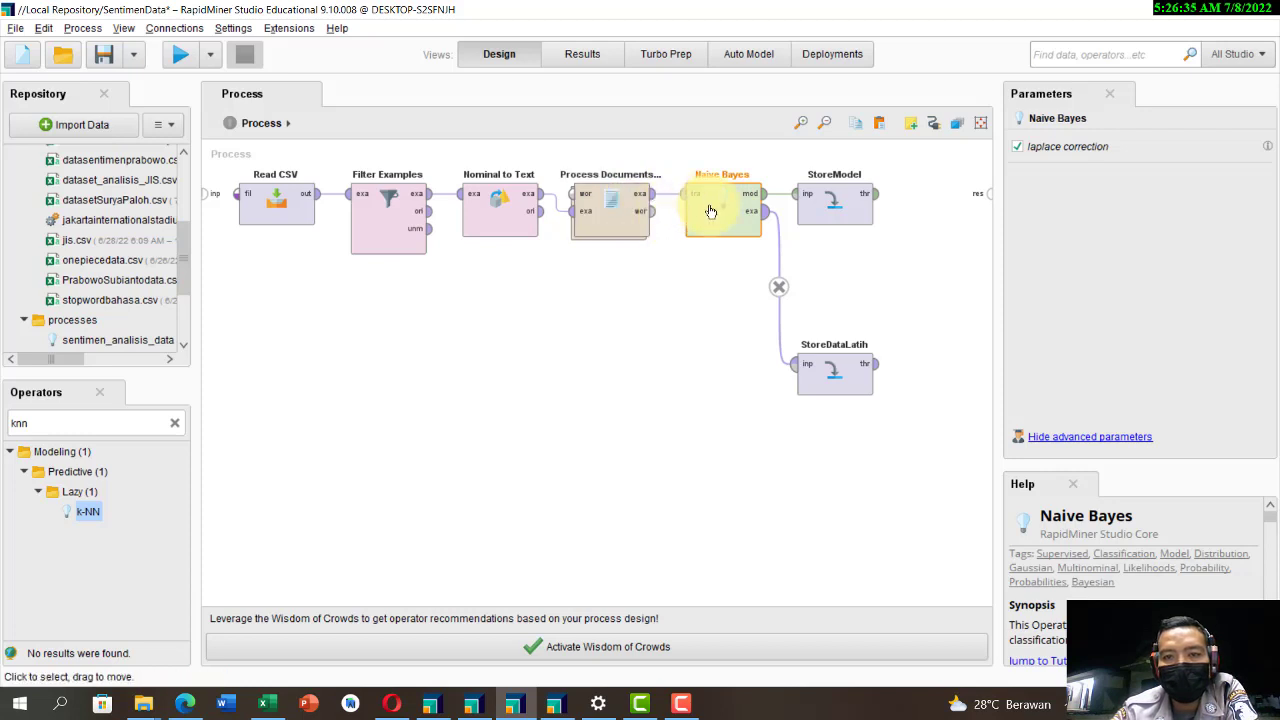
{"action": "left_click", "coordinate": [835, 197]}
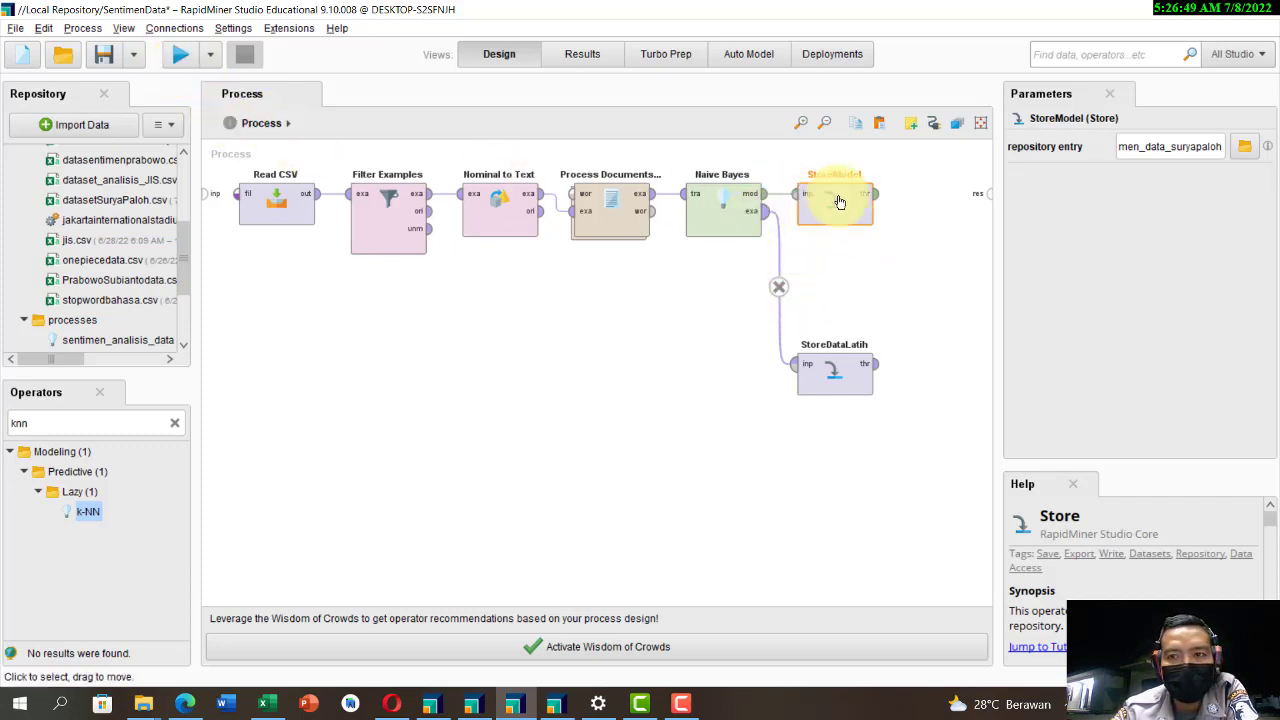
{"action": "left_click", "coordinate": [1243, 148]}
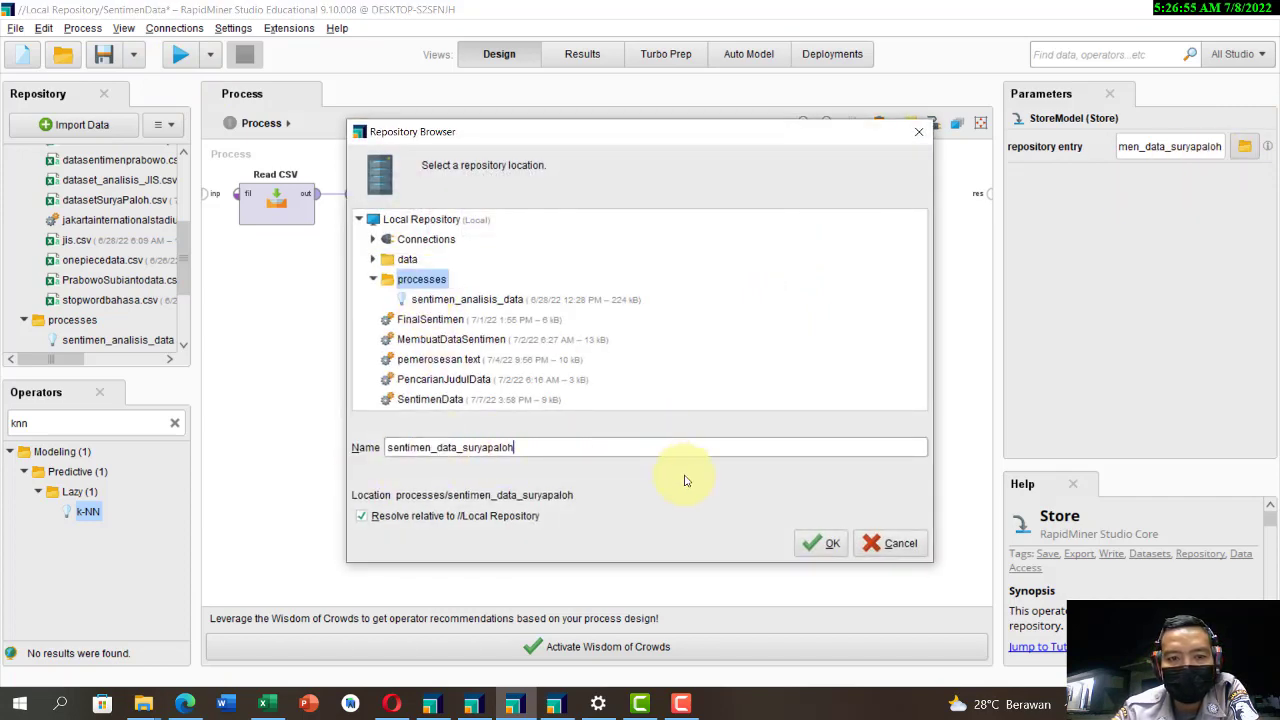
{"action": "left_click", "coordinate": [869, 548]}
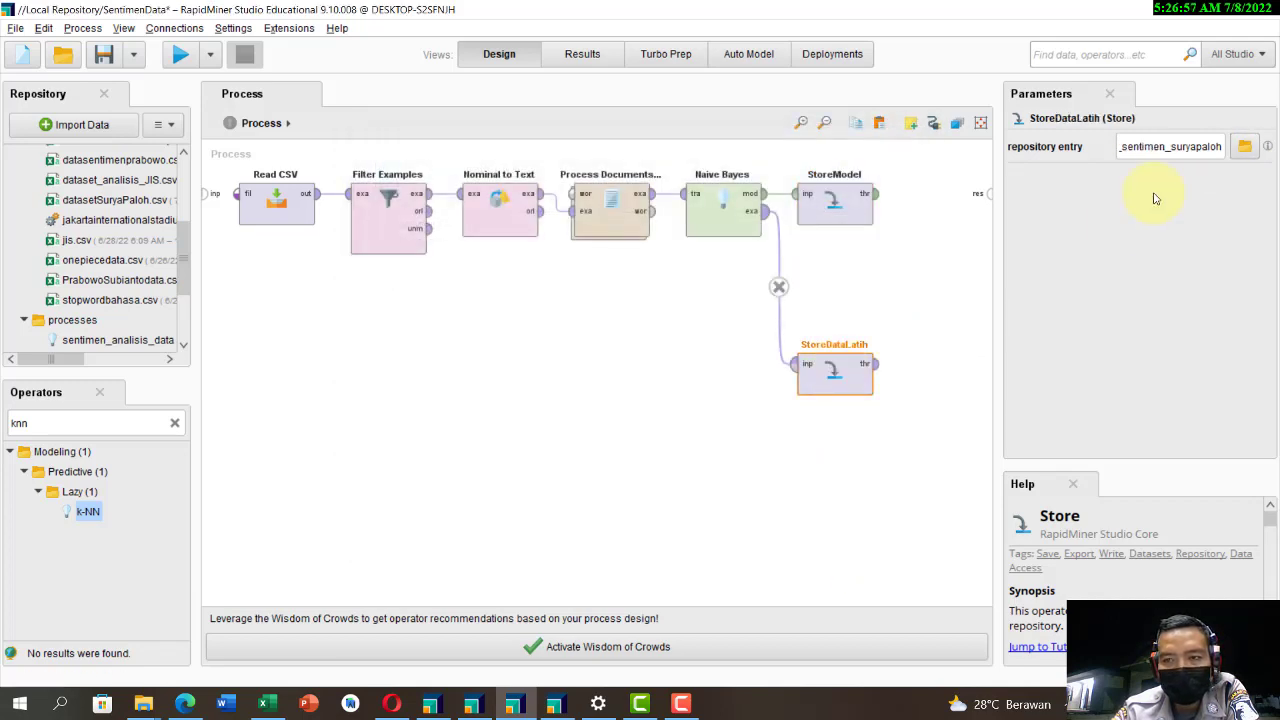
Step: Confirm StoreDataLatih's repository entry as data_sentimen_suryapaloh in the data folder and run the process
{"action": "left_click", "coordinate": [1243, 150]}
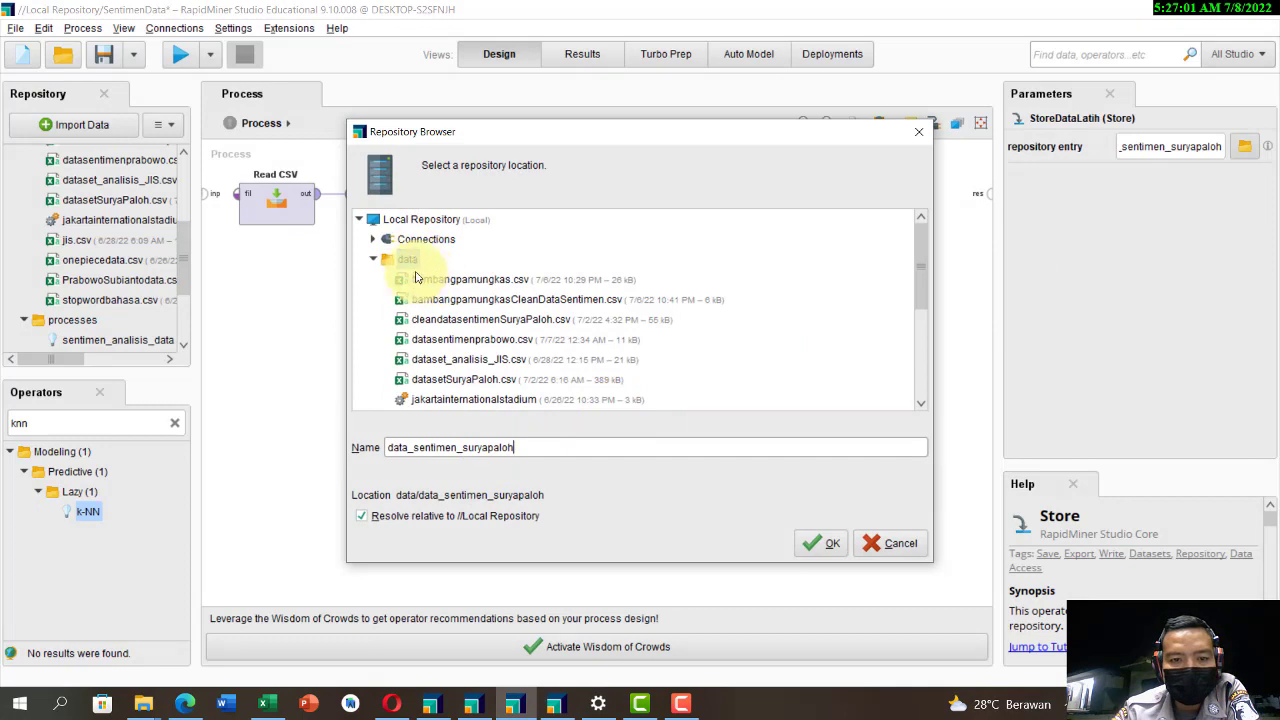
{"action": "left_click", "coordinate": [803, 541]}
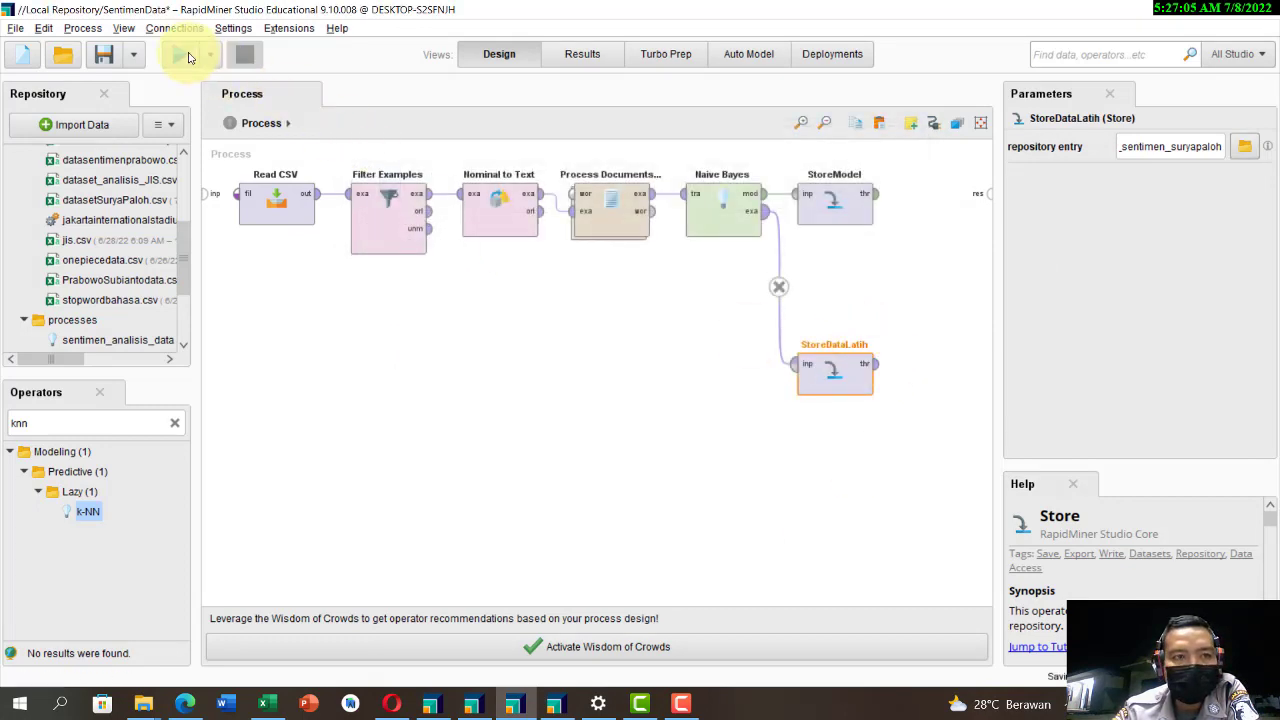
{"action": "left_click", "coordinate": [188, 57]}
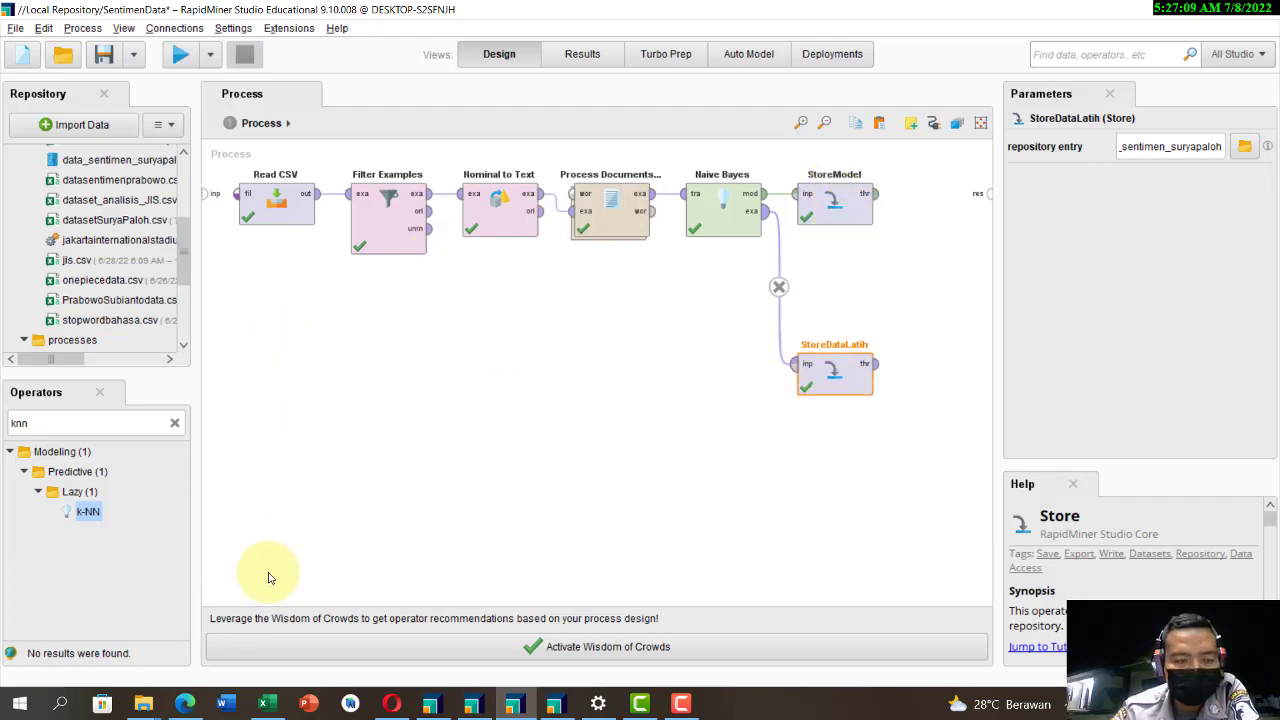
Step: Switch to File Explorer and check the Local Repository's data and processes folders for the stored training data and model files
{"action": "mouse_move", "coordinate": [143, 704]}
{"action": "left_click", "coordinate": [160, 646]}
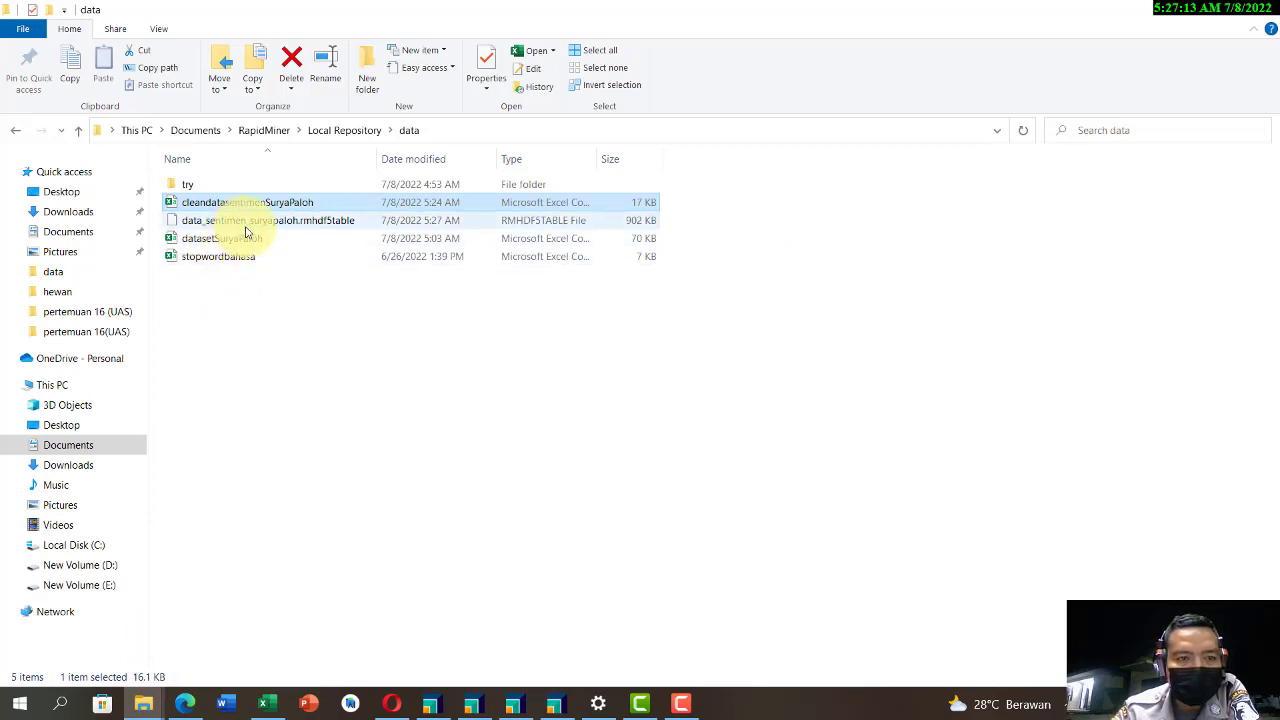
{"action": "left_click", "coordinate": [340, 131]}
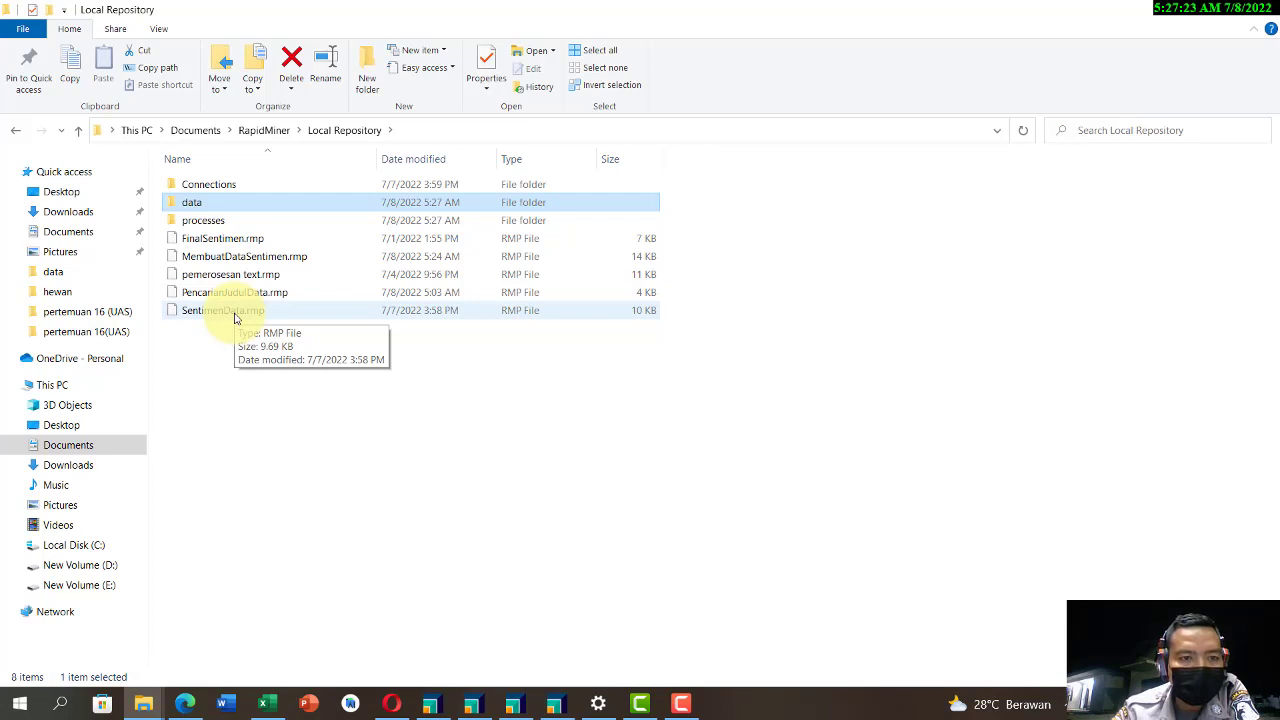
{"action": "double_click", "coordinate": [214, 220]}
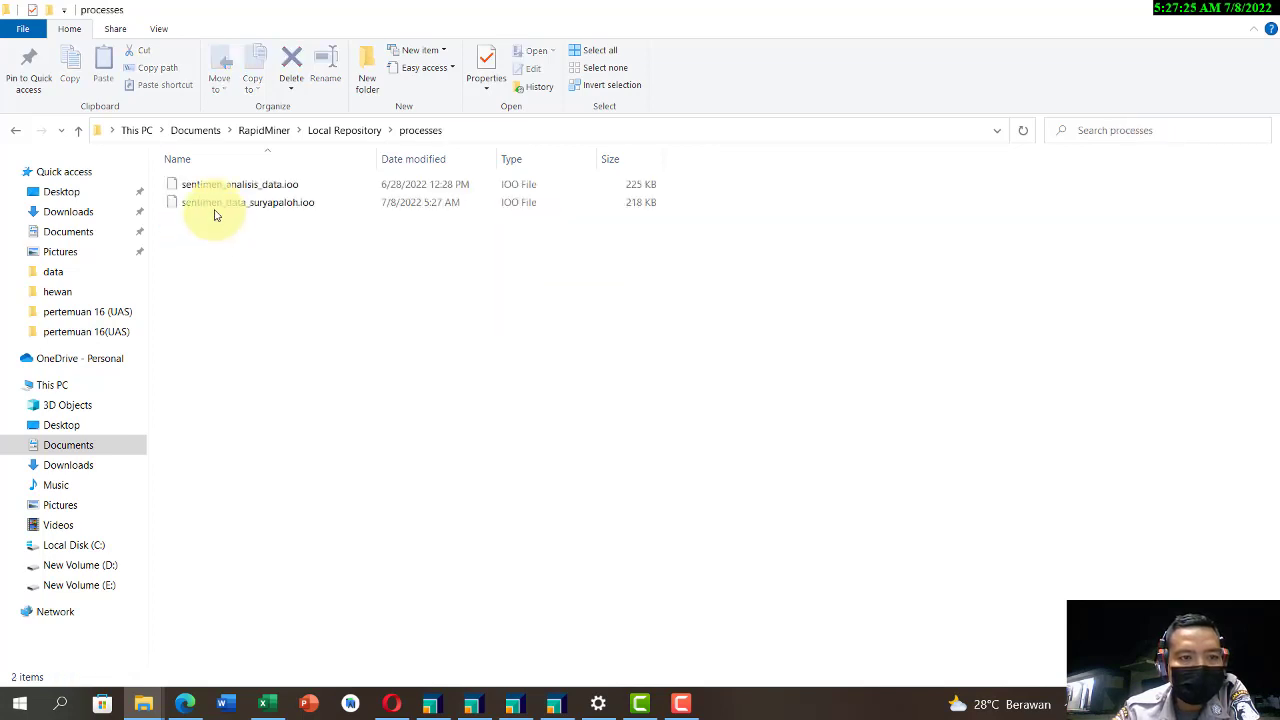
{"action": "left_click", "coordinate": [252, 203]}
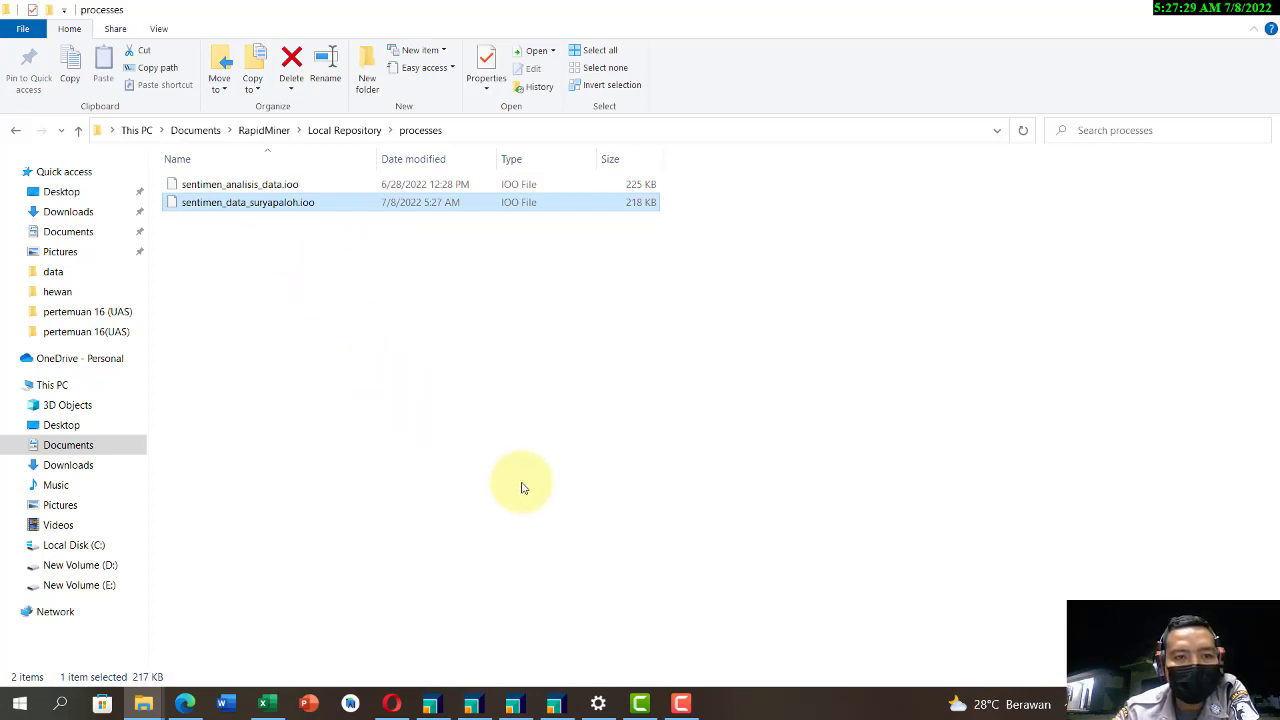
Step: Switch to RapidMiner's FinalSentimen process and load cleandatasentimenSuryaPaloh.csv from the Local Repository's data folder into Read CSV with the Import Configuration Wizard
{"action": "left_click", "coordinate": [551, 706]}
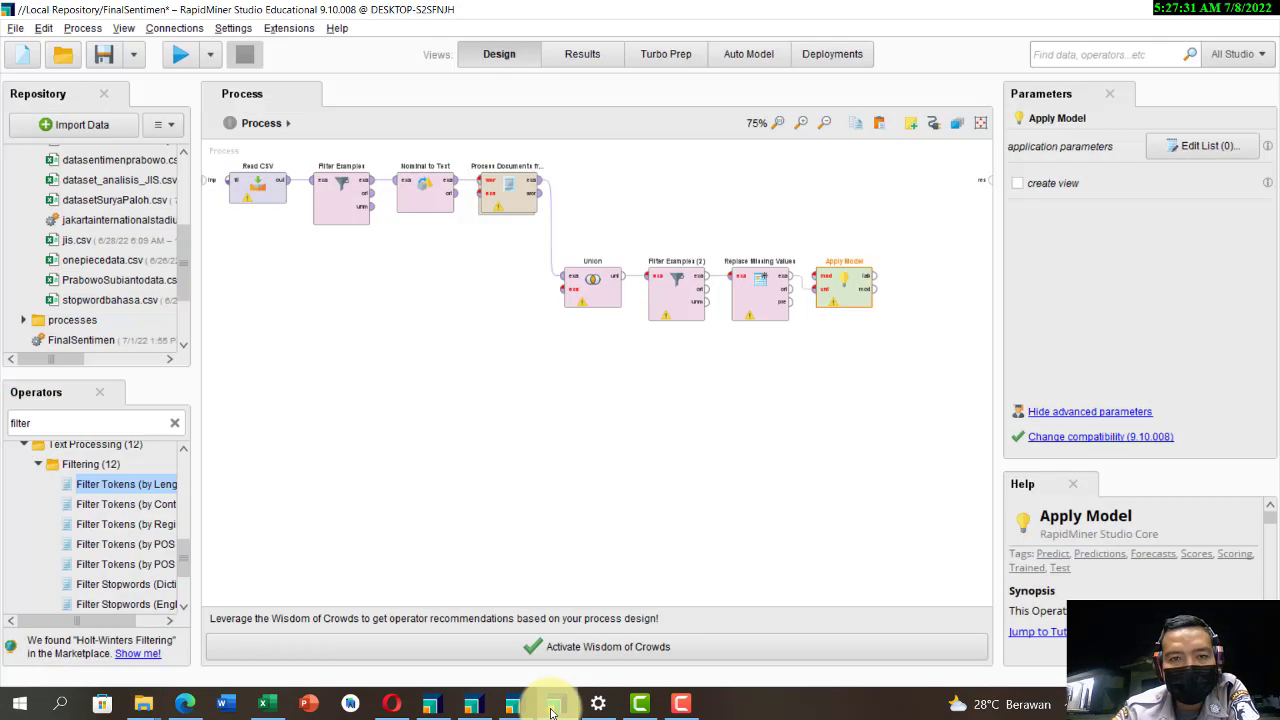
{"action": "left_click", "coordinate": [675, 703]}
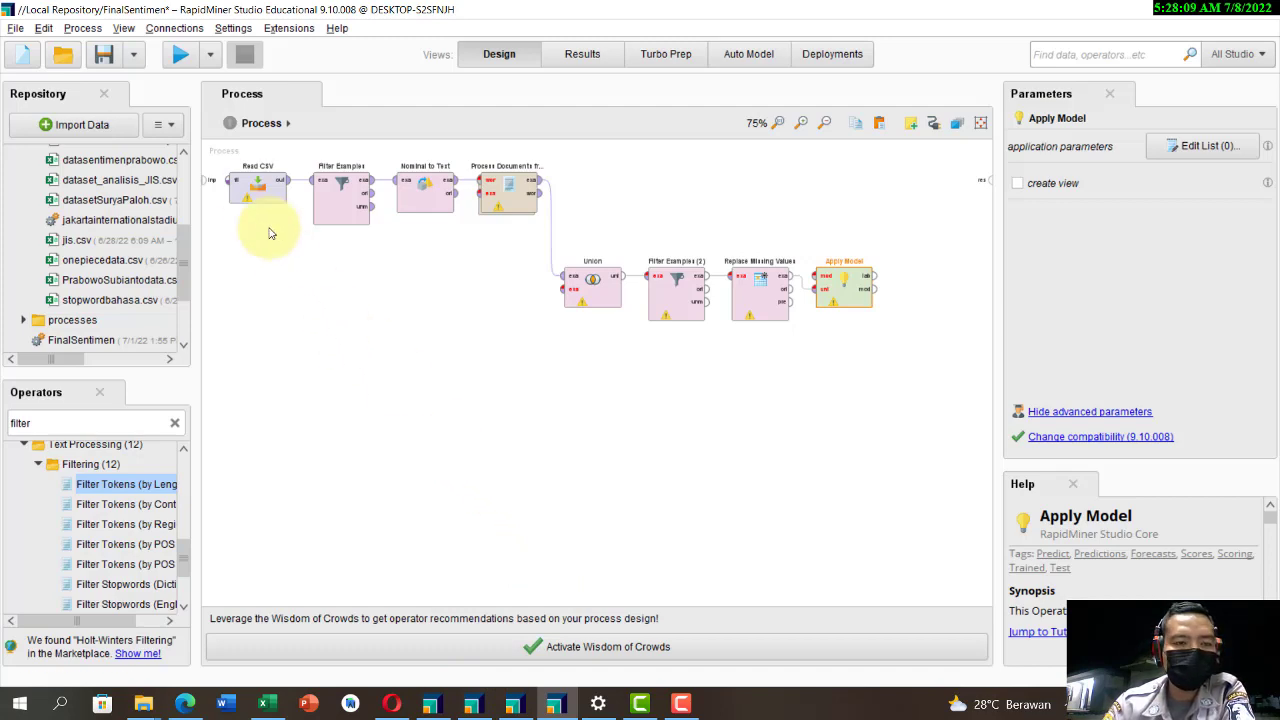
{"action": "left_click", "coordinate": [254, 189]}
{"action": "left_click", "coordinate": [1070, 147]}
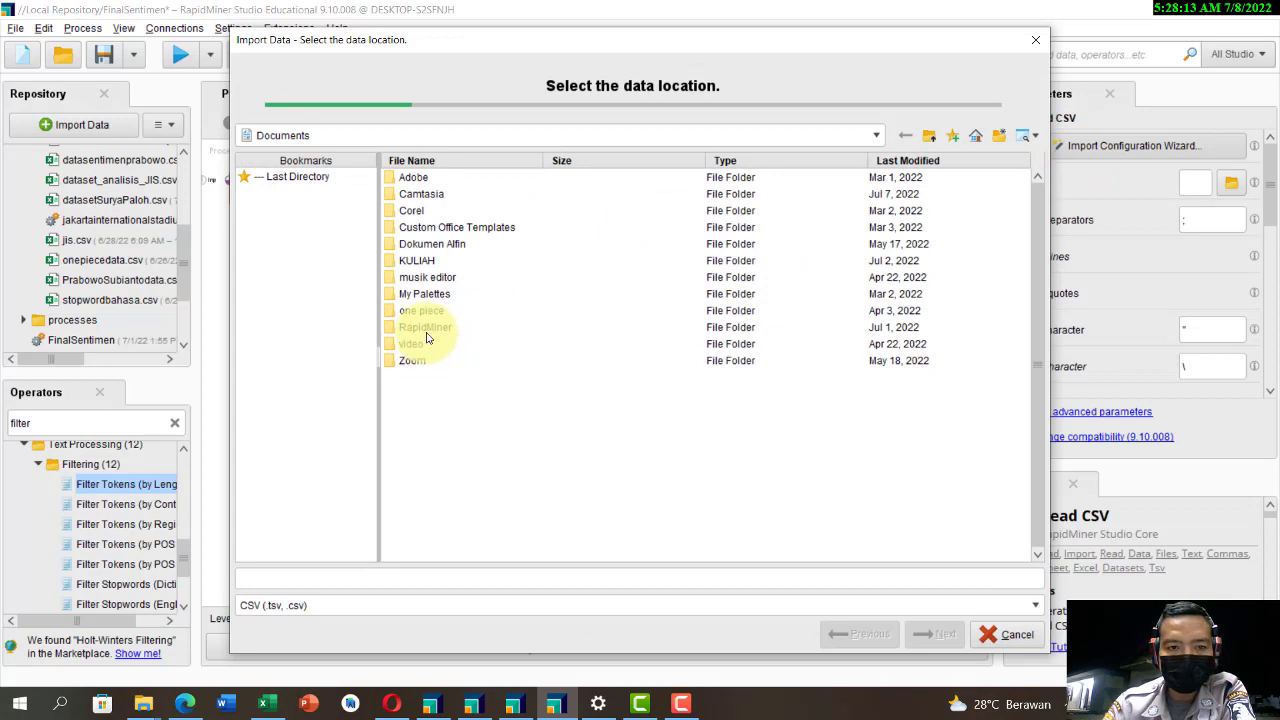
{"action": "double_click", "coordinate": [426, 337]}
{"action": "double_click", "coordinate": [427, 180]}
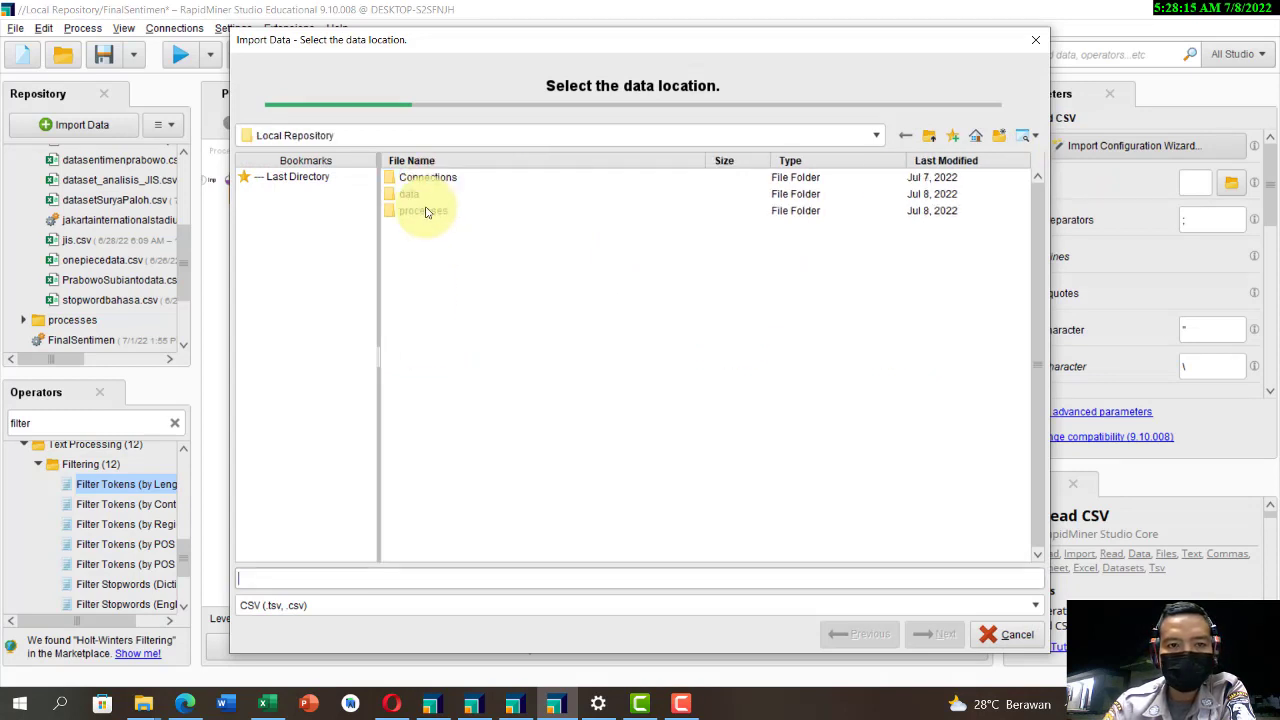
{"action": "double_click", "coordinate": [414, 194]}
{"action": "left_click", "coordinate": [416, 194]}
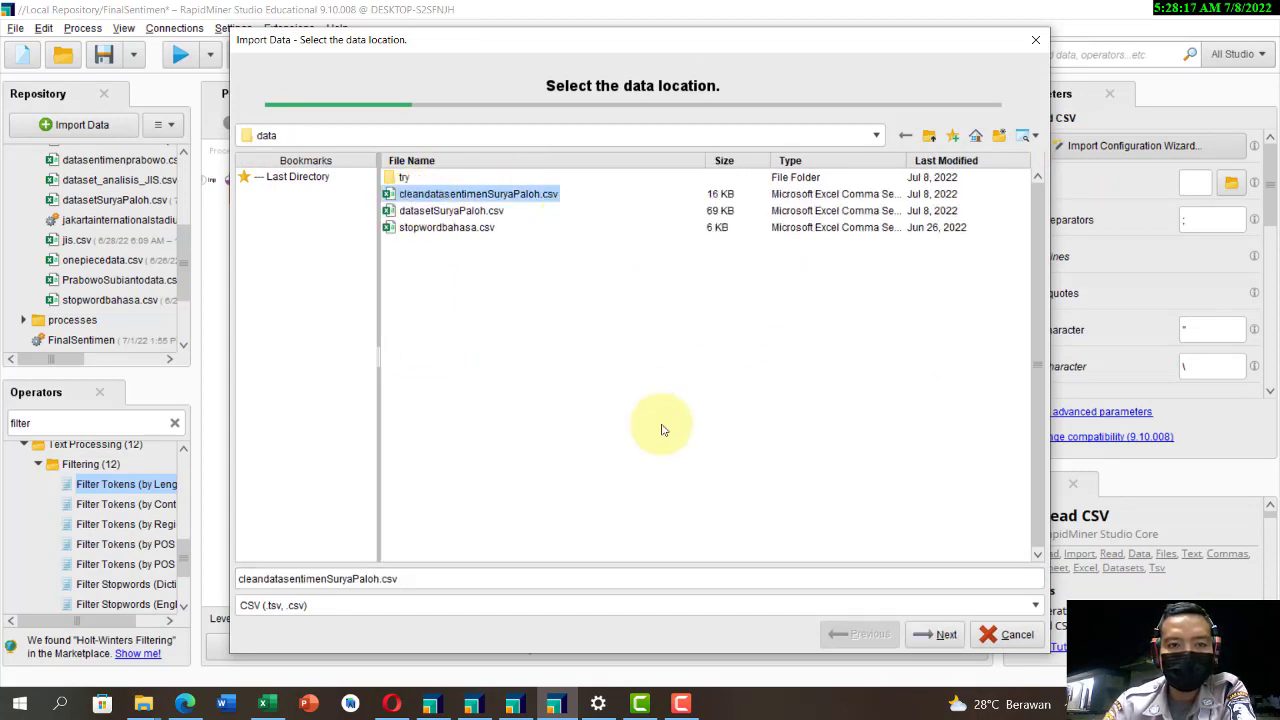
{"action": "left_click", "coordinate": [925, 636]}
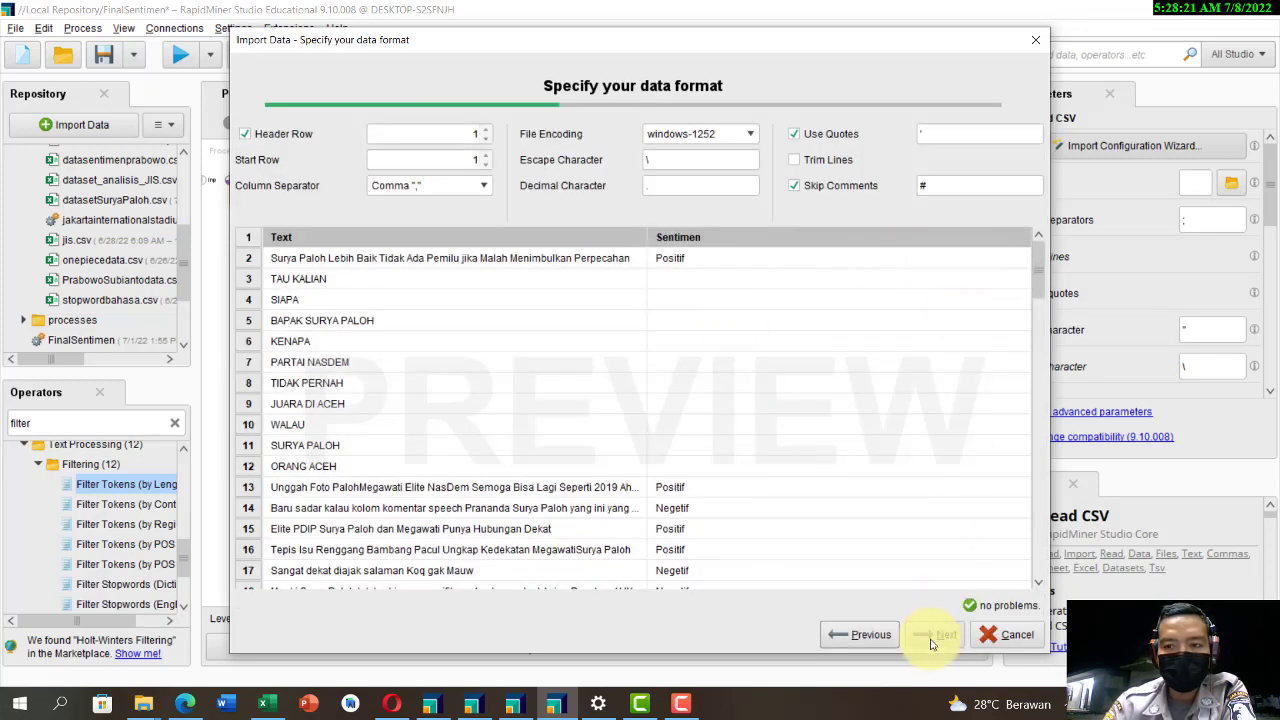
Step: Keep the detected data format, change the Sentimen column's role to label, and finish the CSV import
{"action": "left_click", "coordinate": [931, 640]}
{"action": "left_click", "coordinate": [1022, 182]}
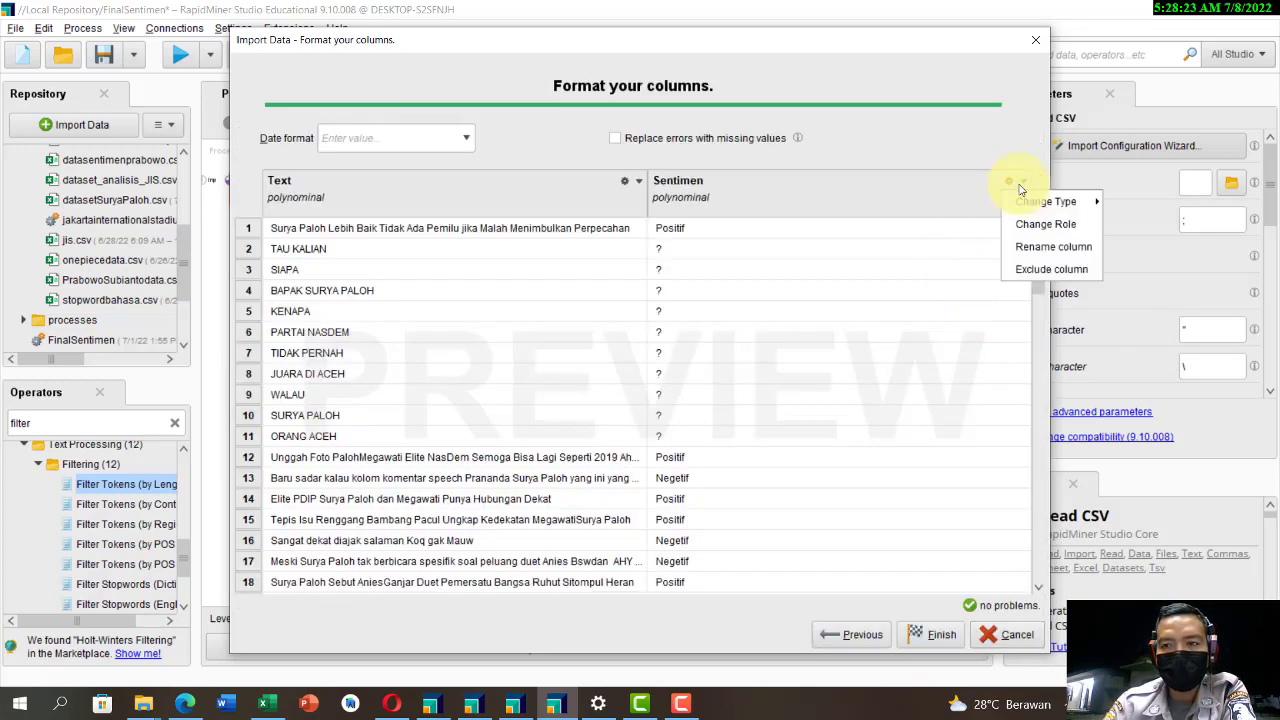
{"action": "left_click", "coordinate": [1029, 222]}
{"action": "left_click", "coordinate": [846, 358]}
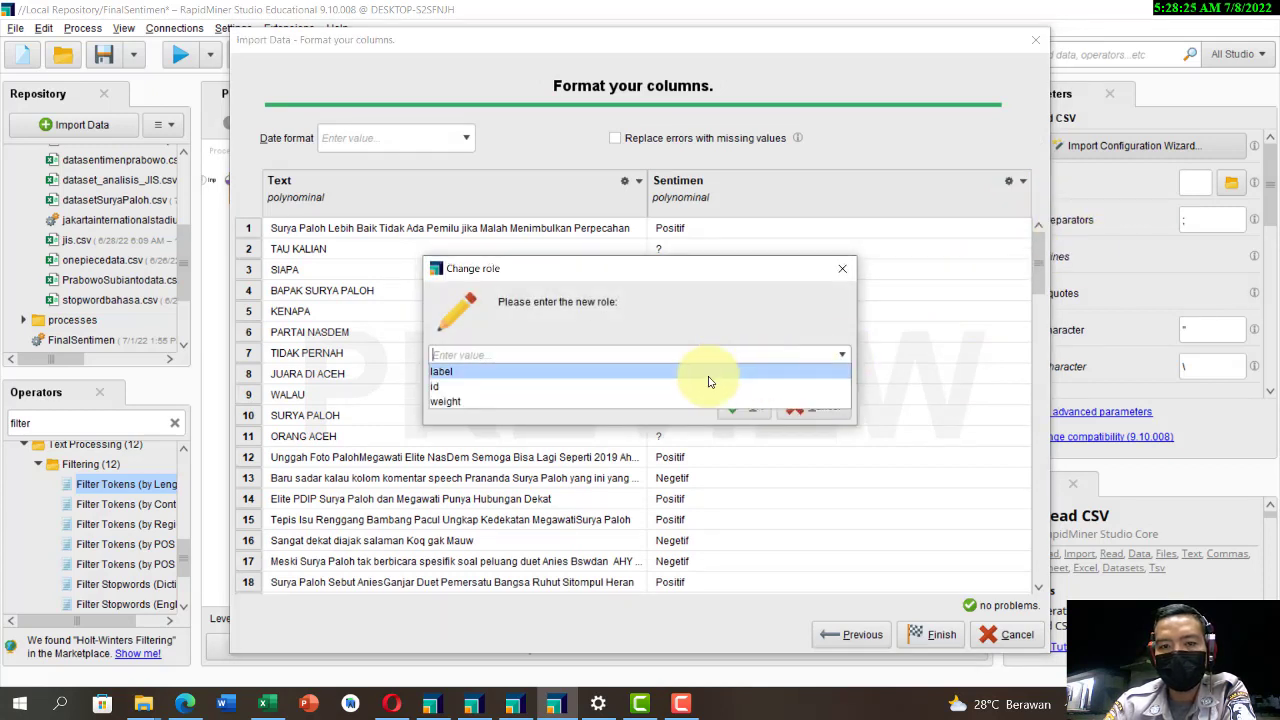
{"action": "left_click", "coordinate": [709, 374]}
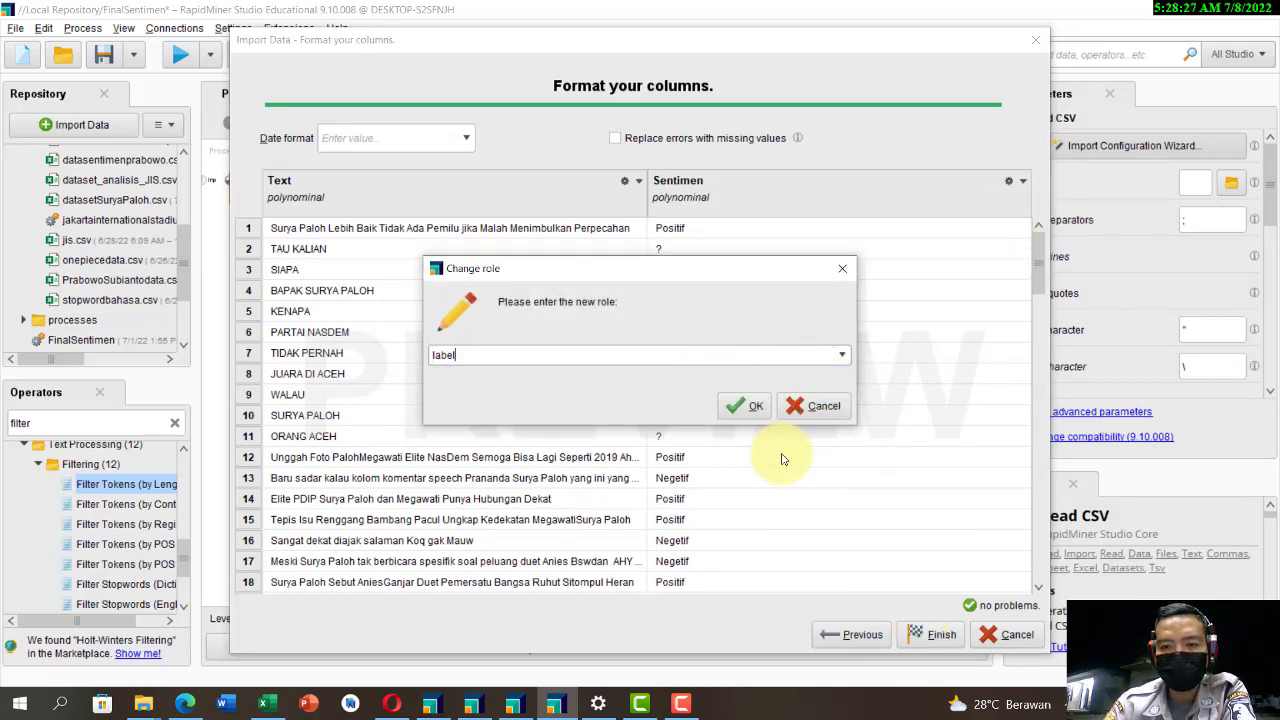
{"action": "left_click", "coordinate": [740, 405]}
{"action": "left_click", "coordinate": [928, 637]}
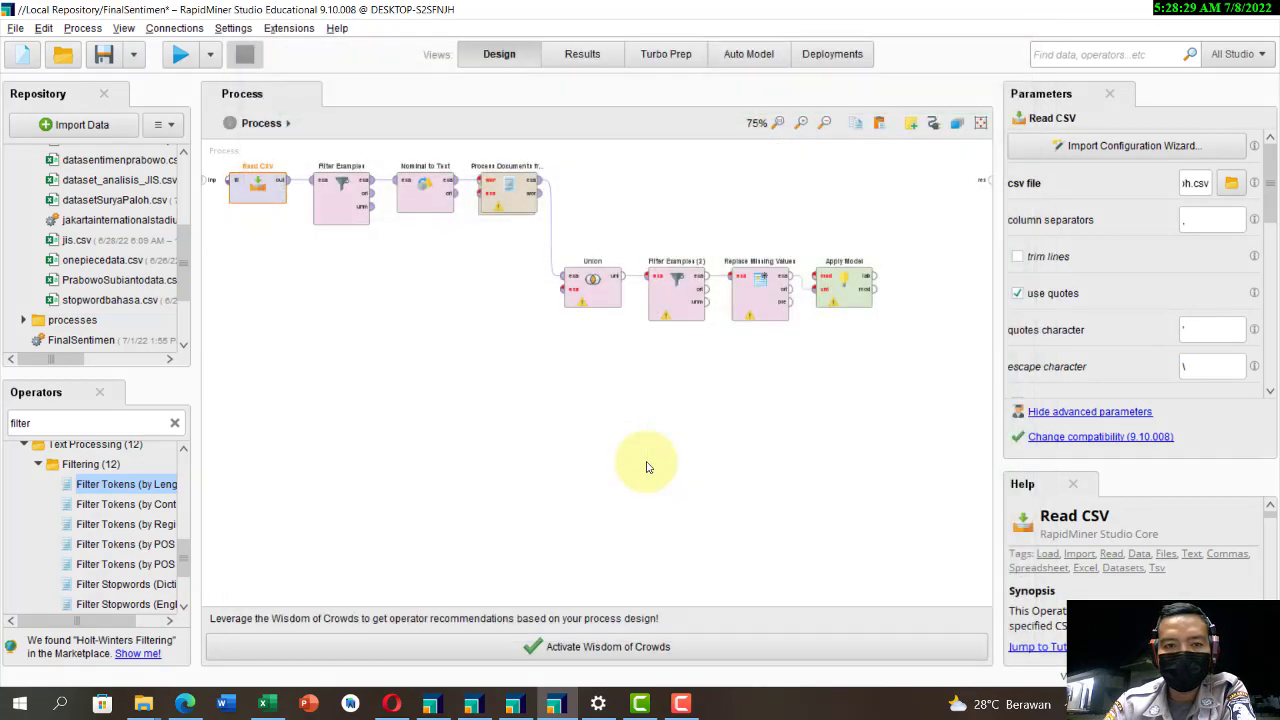
Step: Define a custom filter in the first Filter Examples operator that keeps rows where Sentimen is missing
{"action": "left_click", "coordinate": [323, 192]}
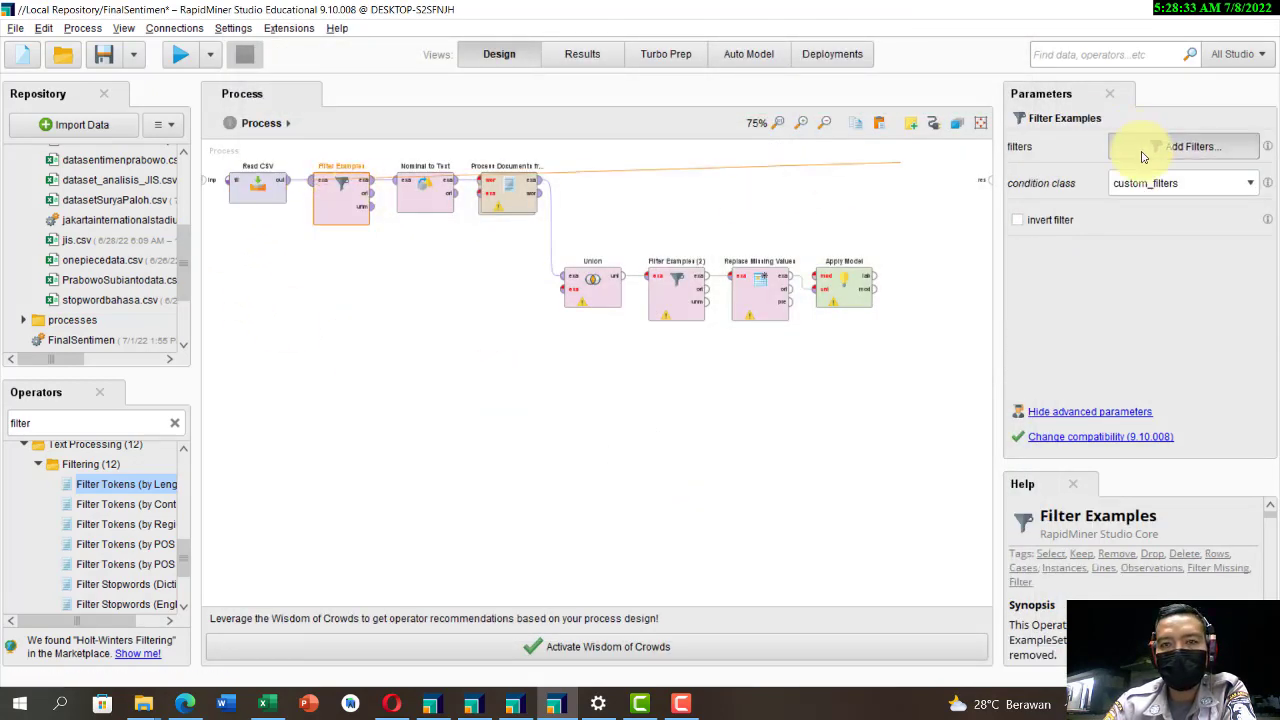
{"action": "left_click", "coordinate": [1143, 152]}
{"action": "left_click", "coordinate": [465, 202]}
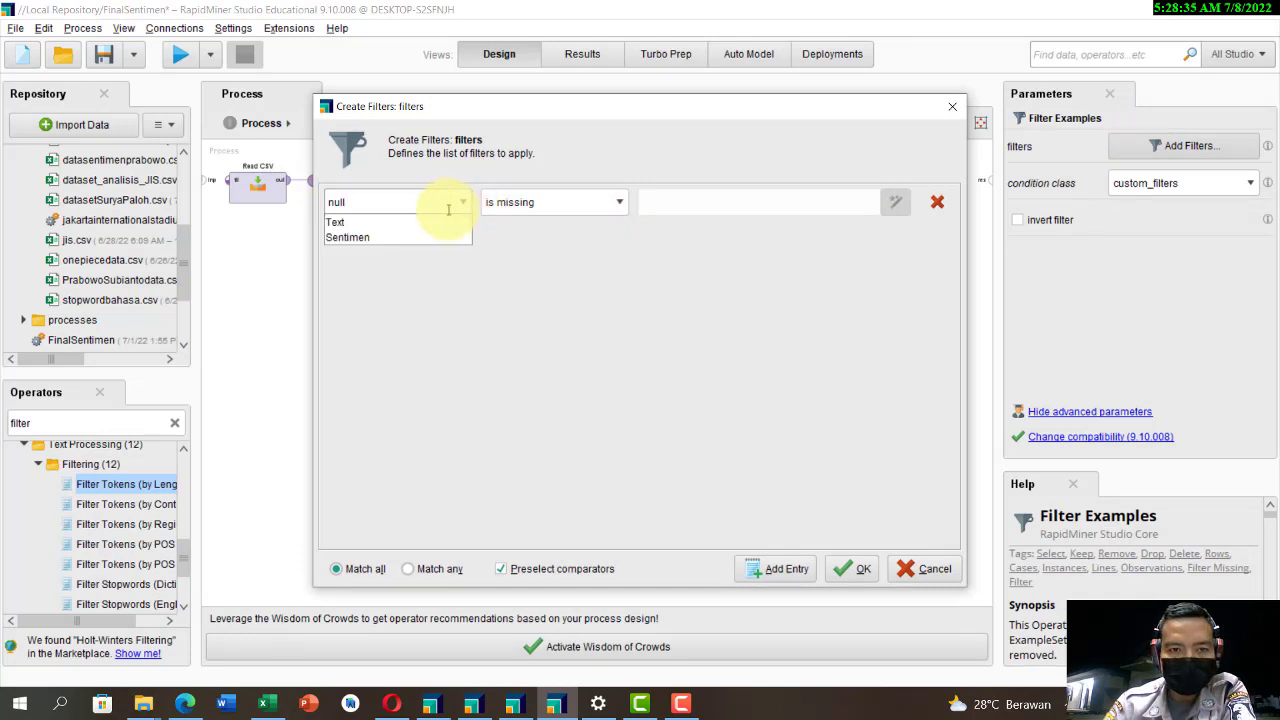
{"action": "left_click", "coordinate": [414, 237]}
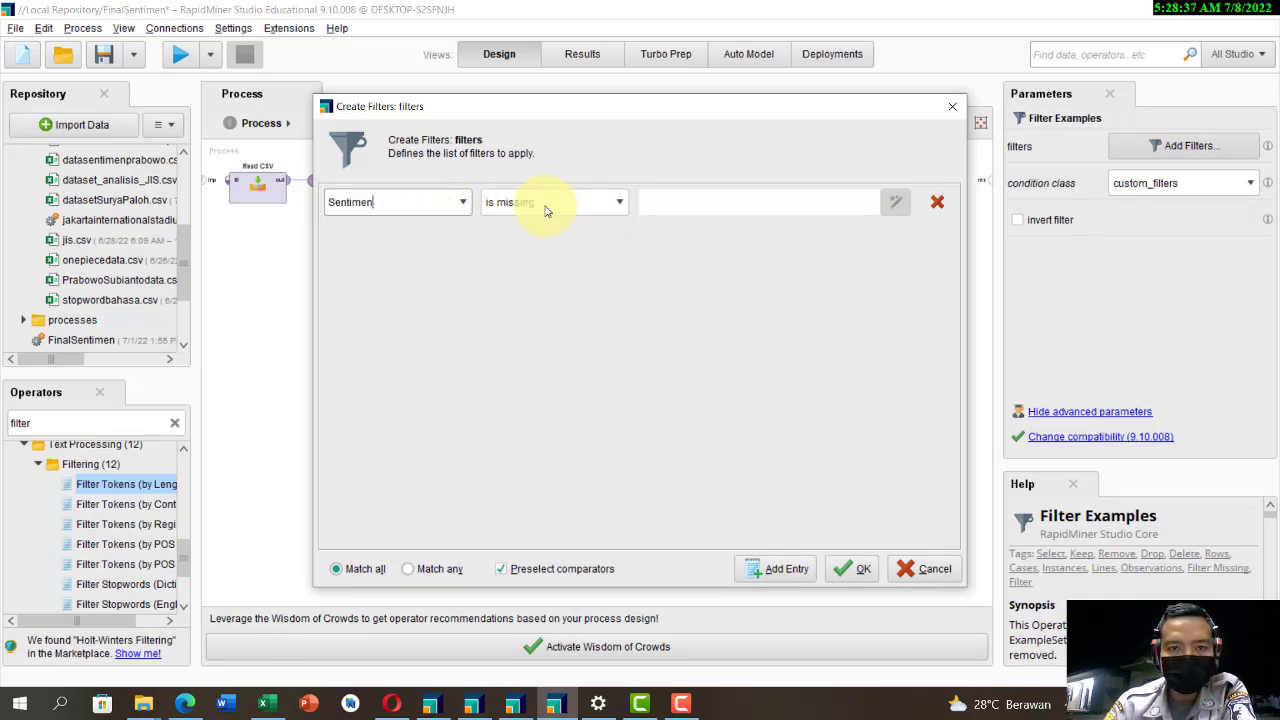
{"action": "left_click", "coordinate": [846, 570]}
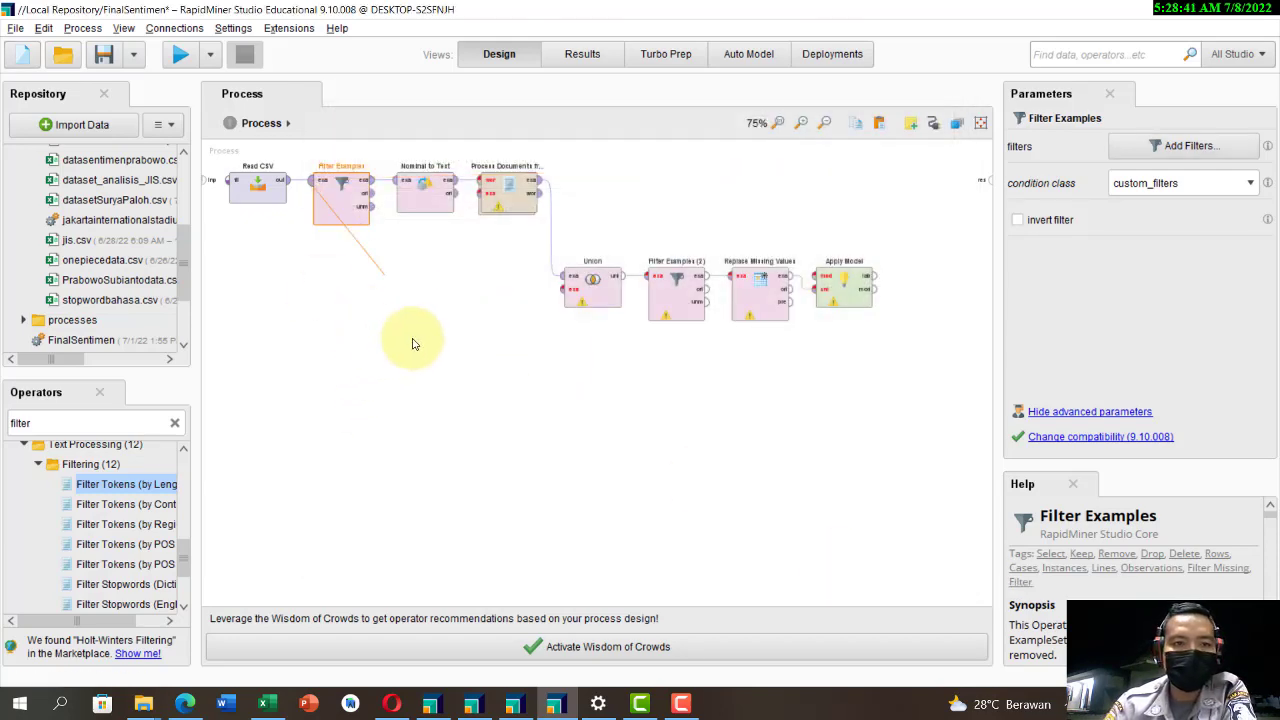
Step: Check the settings of Nominal to Text, Process Documents from Data and its inner text-processing operators, then return to the main process
{"action": "left_click", "coordinate": [421, 197]}
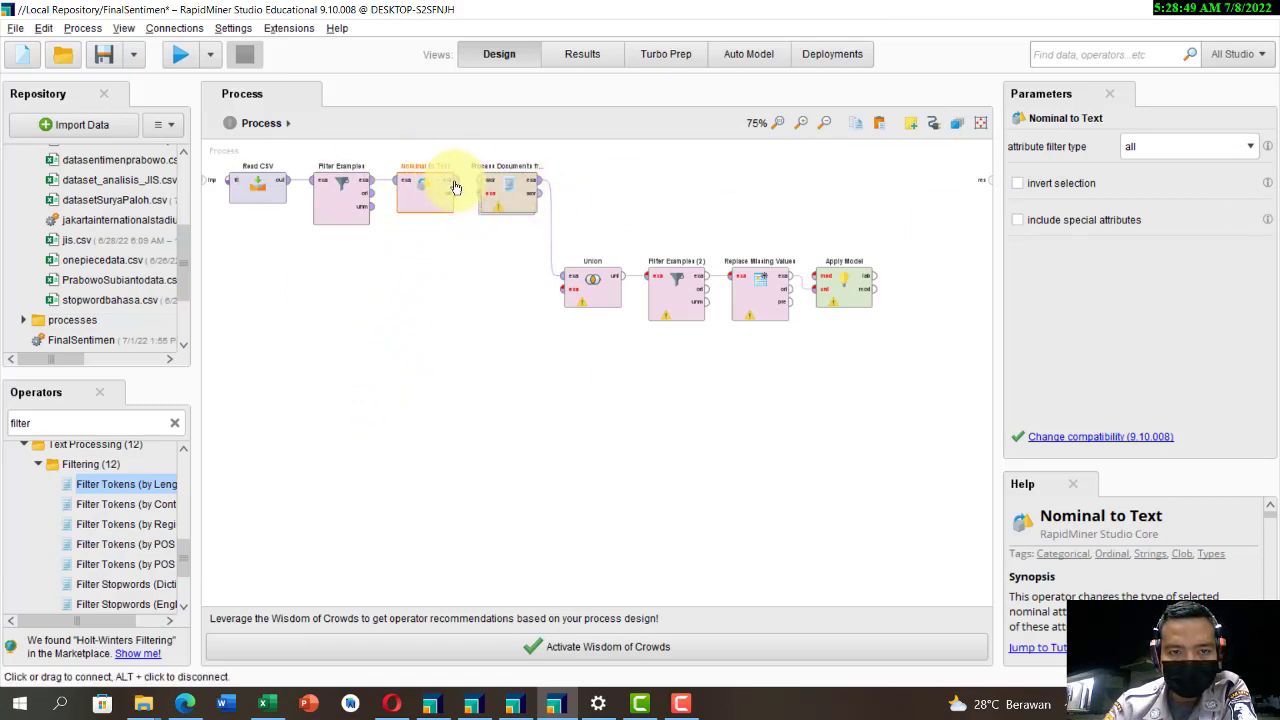
{"action": "left_click", "coordinate": [510, 195]}
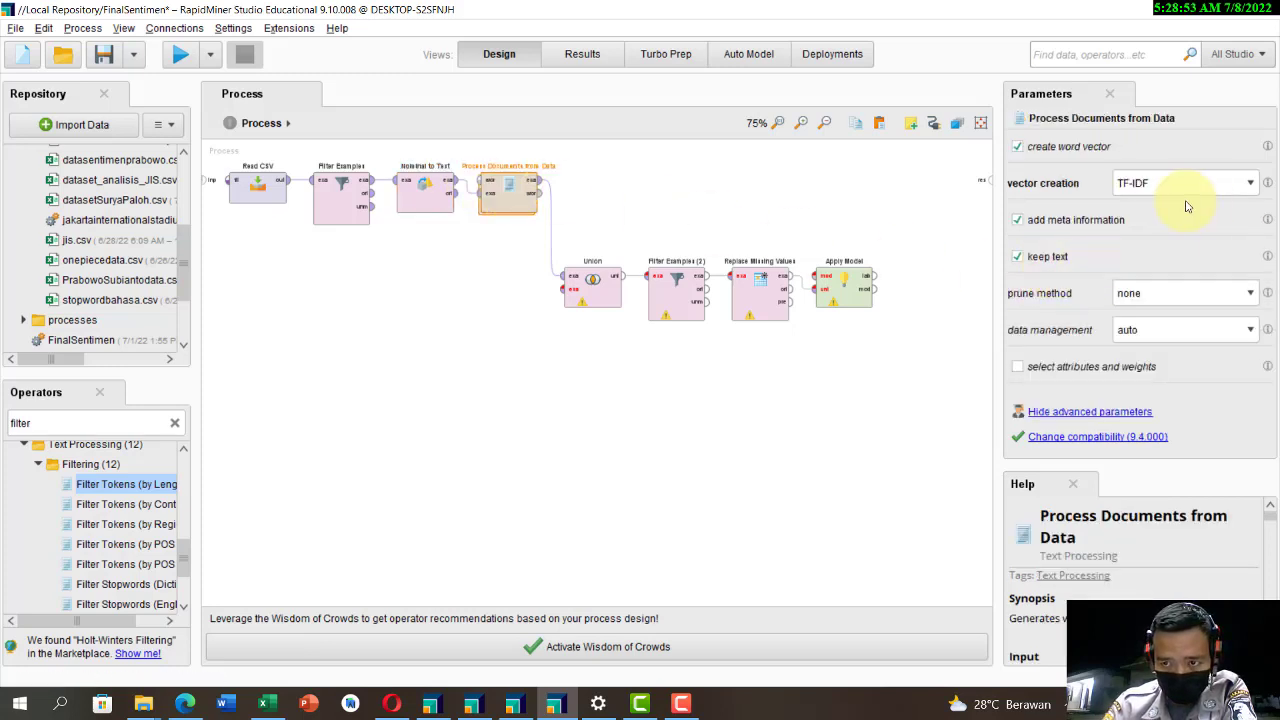
{"action": "double_click", "coordinate": [495, 205]}
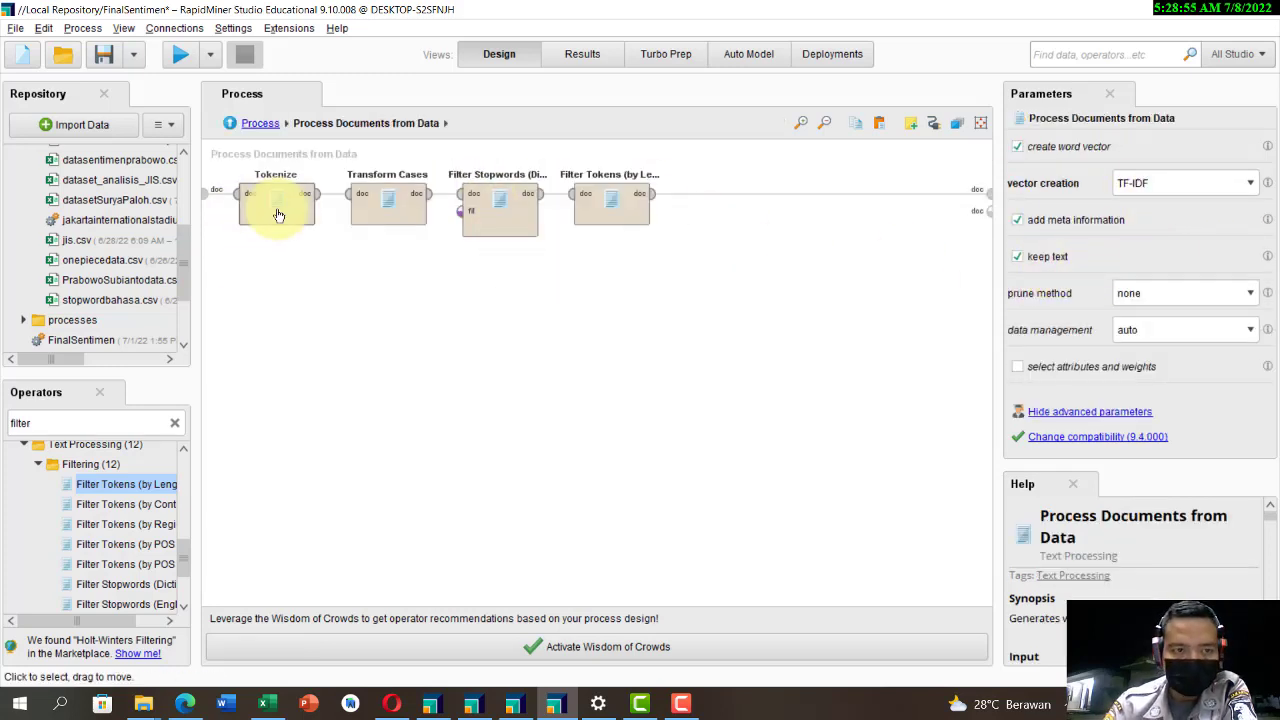
{"action": "left_click", "coordinate": [277, 209]}
{"action": "left_click", "coordinate": [416, 211]}
{"action": "left_click", "coordinate": [512, 213]}
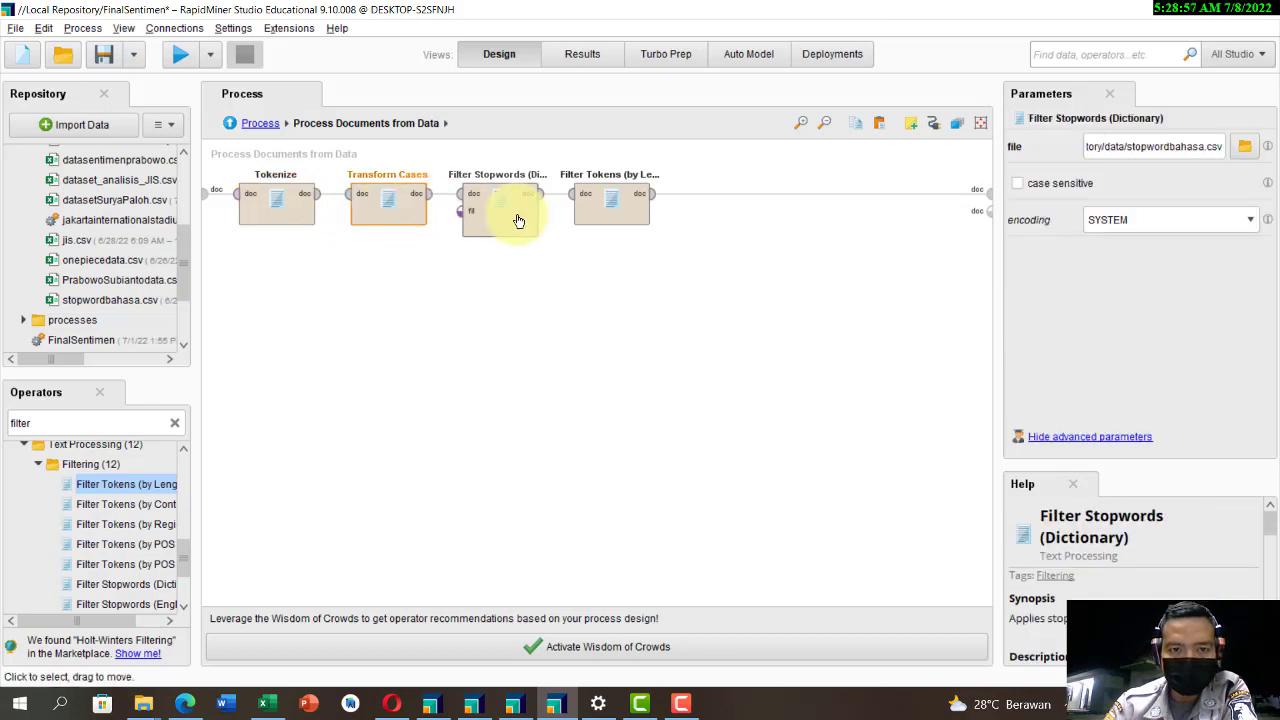
{"action": "left_click", "coordinate": [594, 211]}
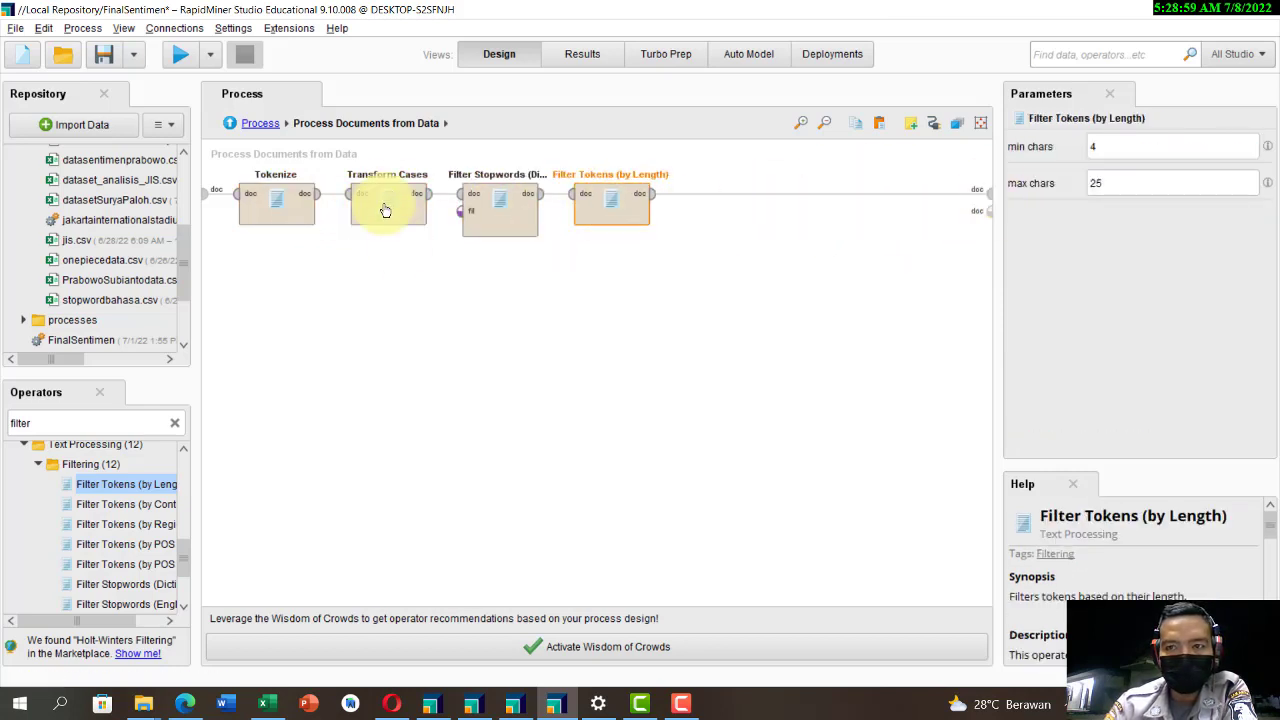
{"action": "left_click", "coordinate": [265, 130]}
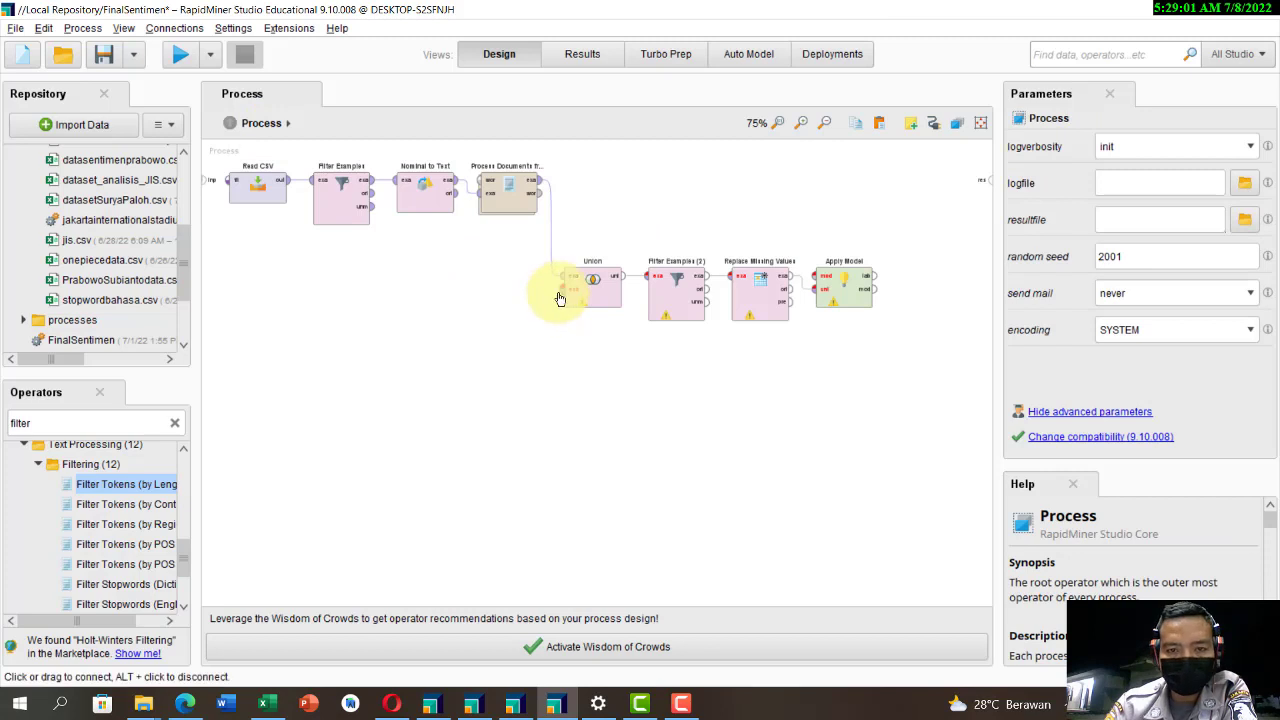
Step: Connect the example output of Process Documents from Data to the process result, and disable Union and Filter Examples (2)
{"action": "left_click", "coordinate": [546, 183]}
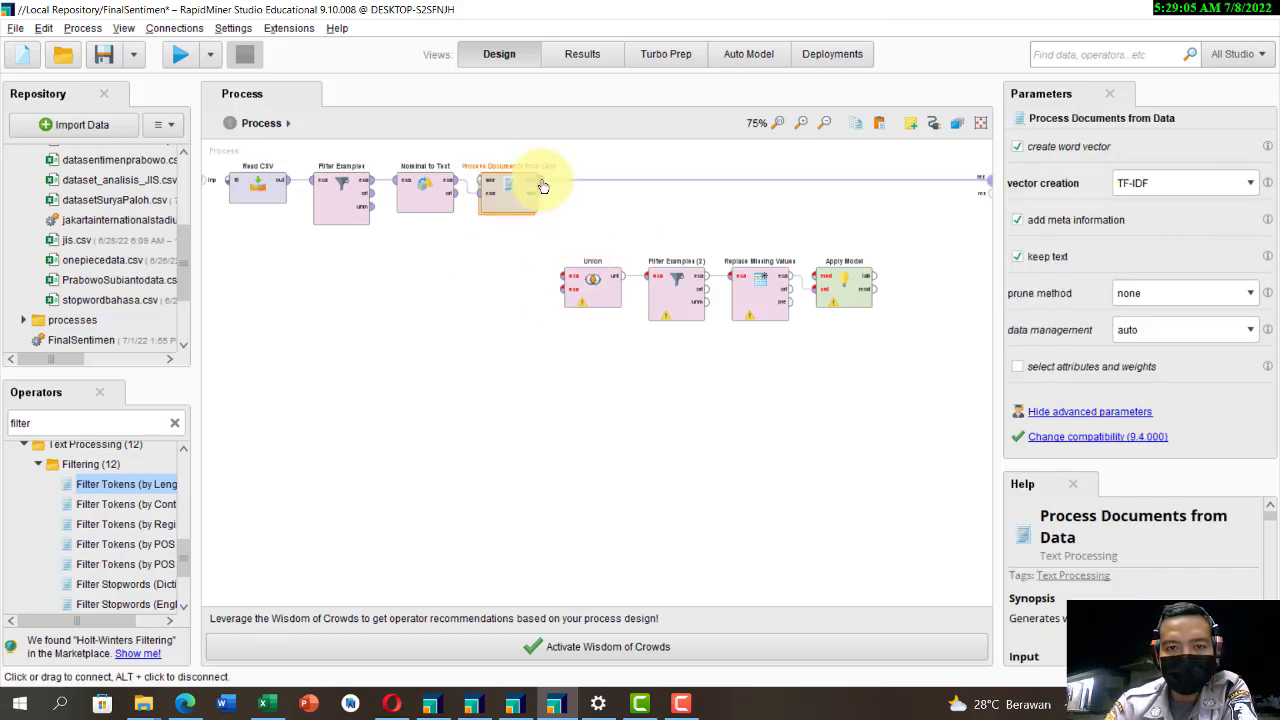
{"action": "left_click", "coordinate": [601, 301]}
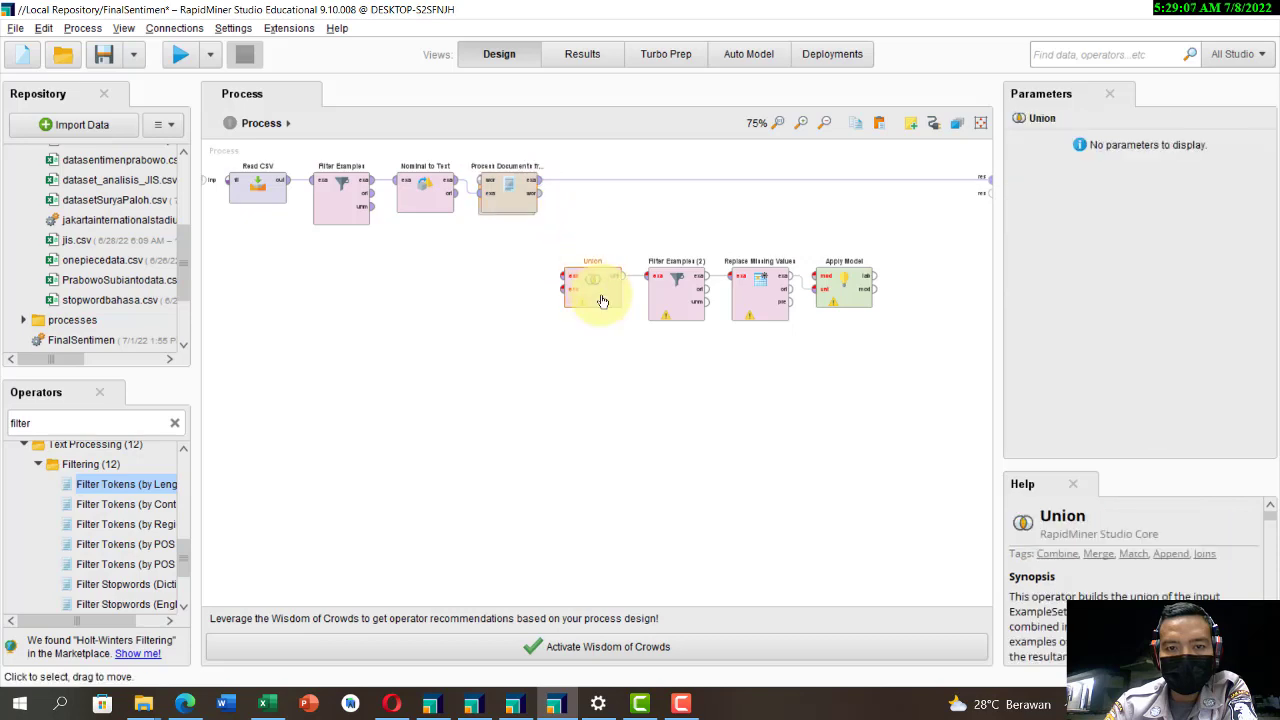
{"action": "right_click", "coordinate": [601, 301]}
{"action": "left_click", "coordinate": [640, 328]}
{"action": "left_click", "coordinate": [678, 292]}
{"action": "right_click", "coordinate": [682, 298]}
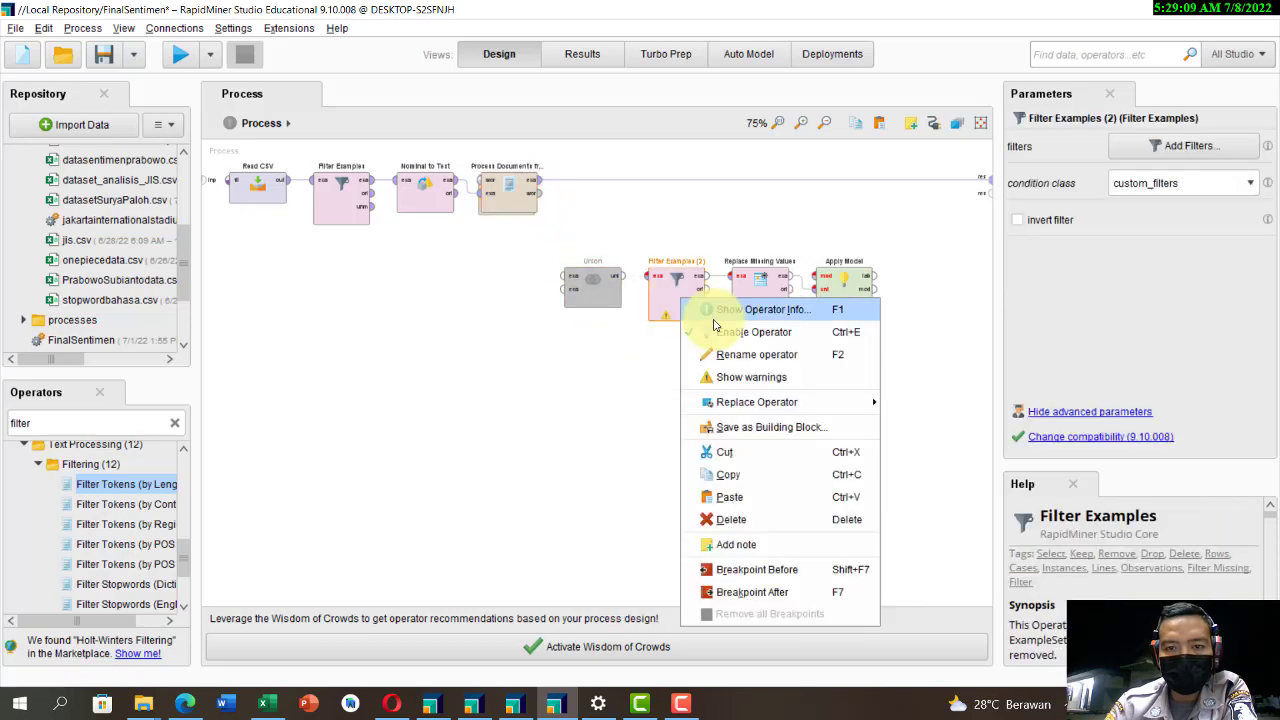
{"action": "left_click", "coordinate": [750, 331]}
Step: Disable the Replace Missing Values and Apply Model operators
{"action": "left_click", "coordinate": [752, 285]}
{"action": "right_click", "coordinate": [762, 282]}
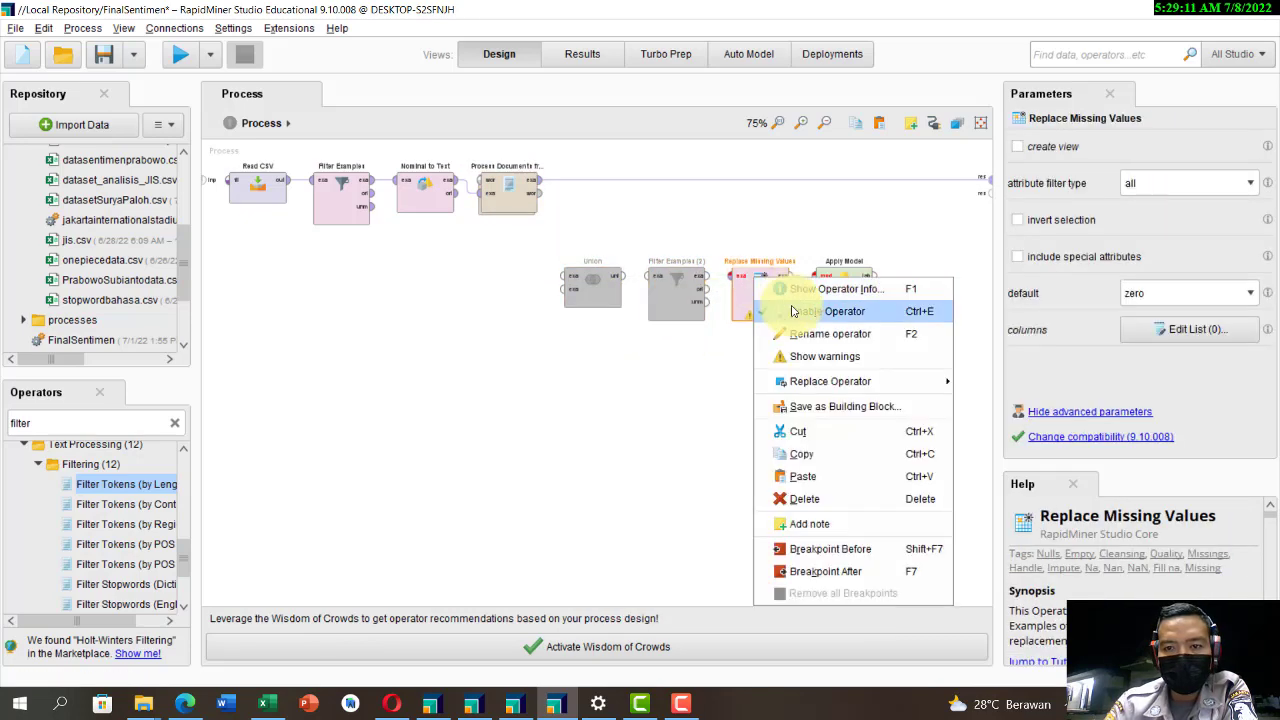
{"action": "left_click", "coordinate": [800, 310]}
{"action": "left_click", "coordinate": [843, 286]}
{"action": "right_click", "coordinate": [852, 290]}
{"action": "left_click", "coordinate": [860, 318]}
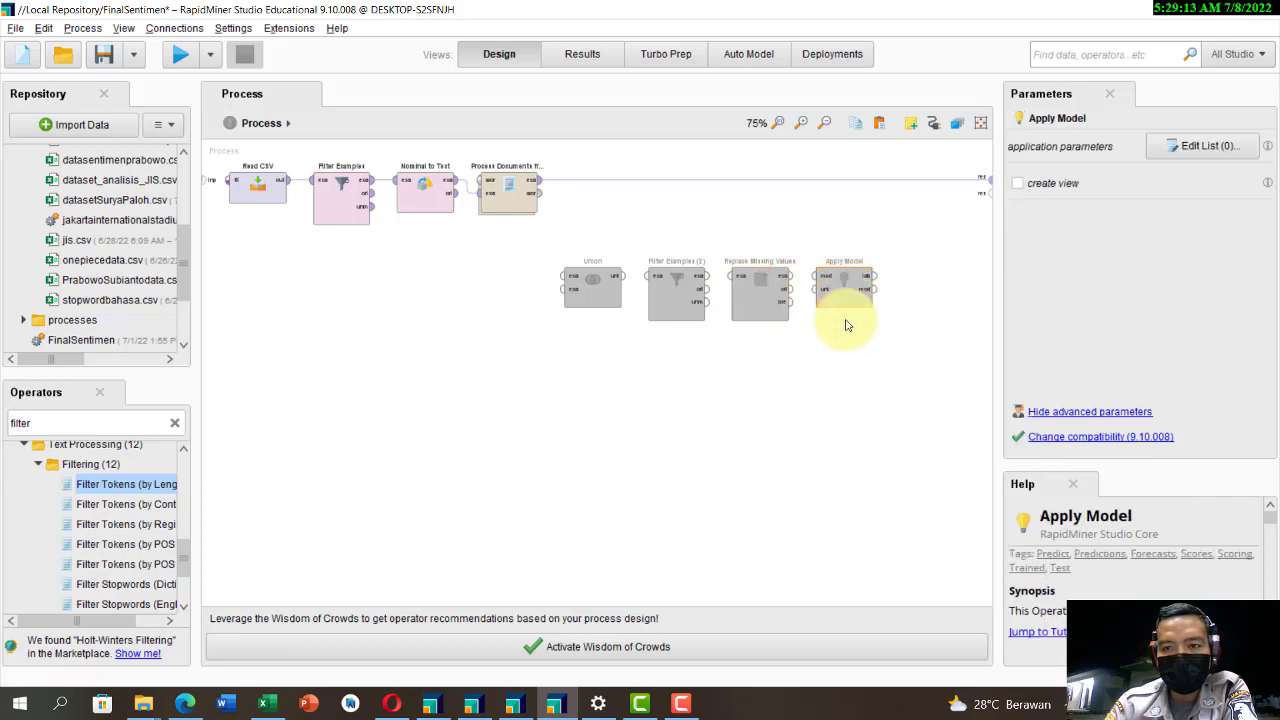
Step: Run the process, widen the text column in the results and review the processed tweet texts
{"action": "left_click", "coordinate": [181, 55]}
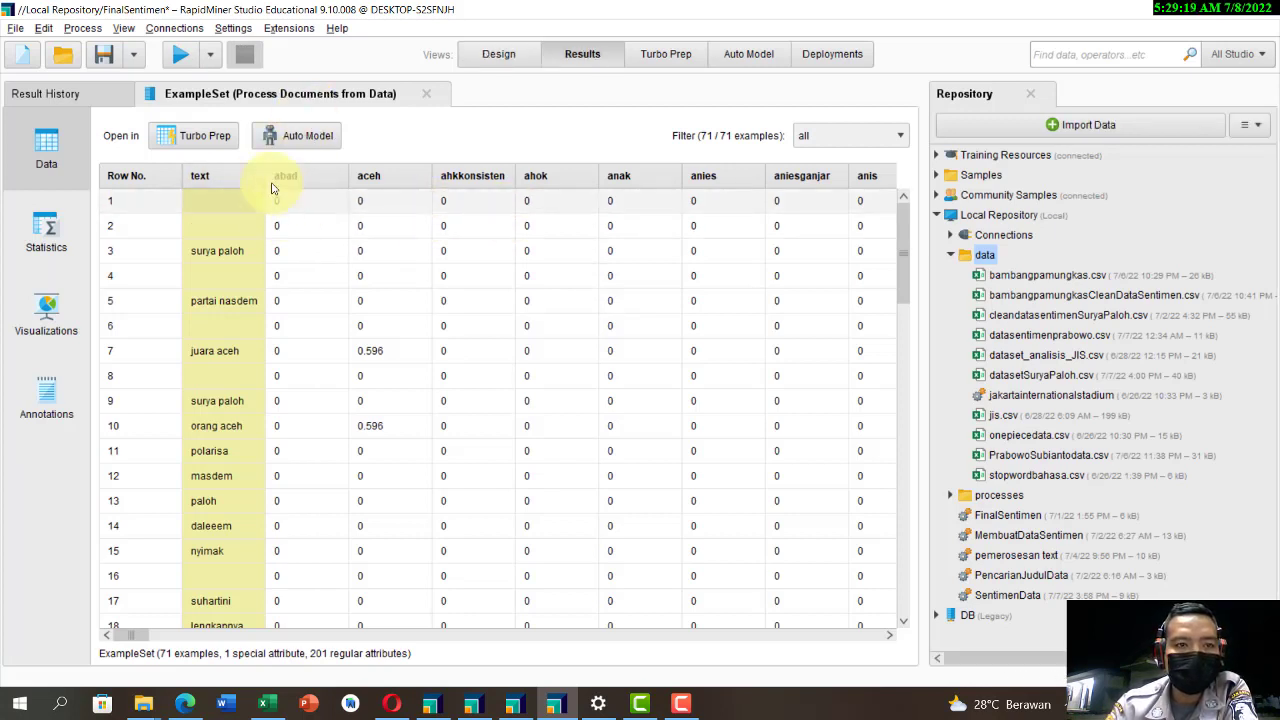
{"action": "left_click_drag", "start_coordinate": [266, 172], "coordinate": [529, 218]}
{"action": "scroll", "coordinate": [309, 343], "scroll_direction": "down", "scroll_amount": 4}
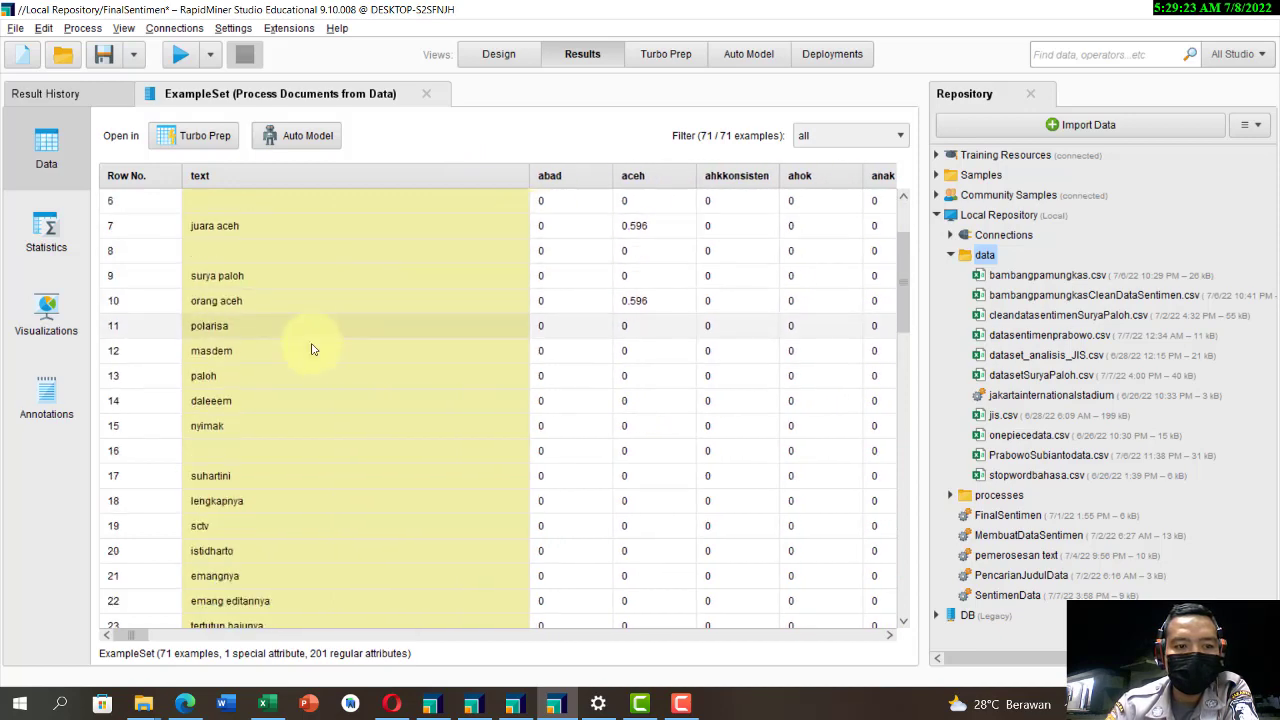
{"action": "scroll", "coordinate": [309, 360], "scroll_direction": "down", "scroll_amount": 10}
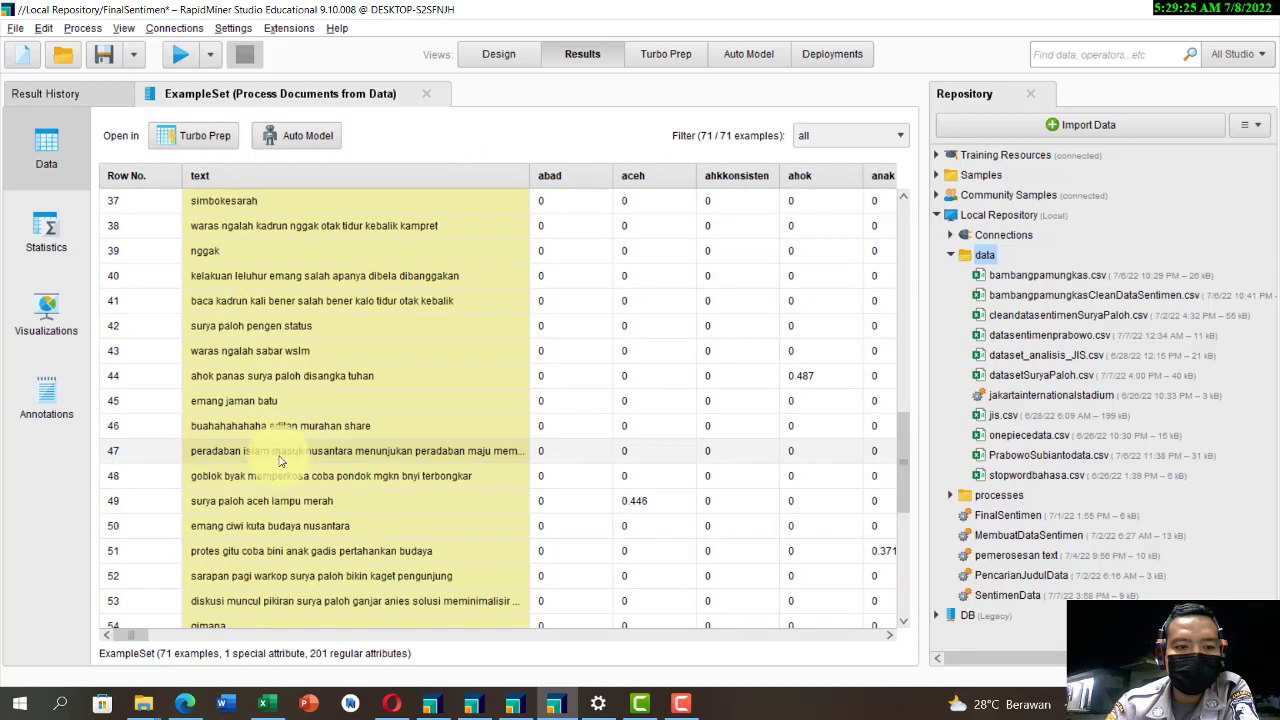
{"action": "scroll", "coordinate": [304, 474], "scroll_direction": "down", "scroll_amount": 3}
{"action": "scroll", "coordinate": [315, 455], "scroll_direction": "up", "scroll_amount": 5}
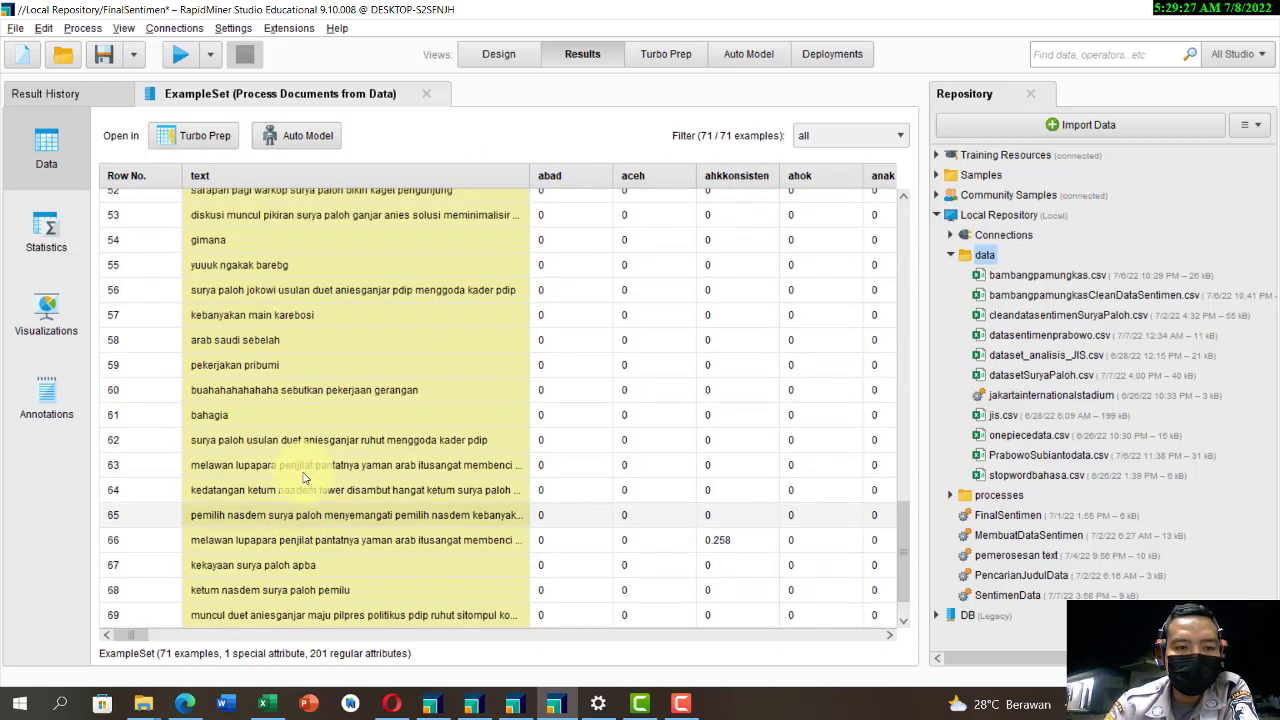
{"action": "scroll", "coordinate": [321, 441], "scroll_direction": "up", "scroll_amount": 11}
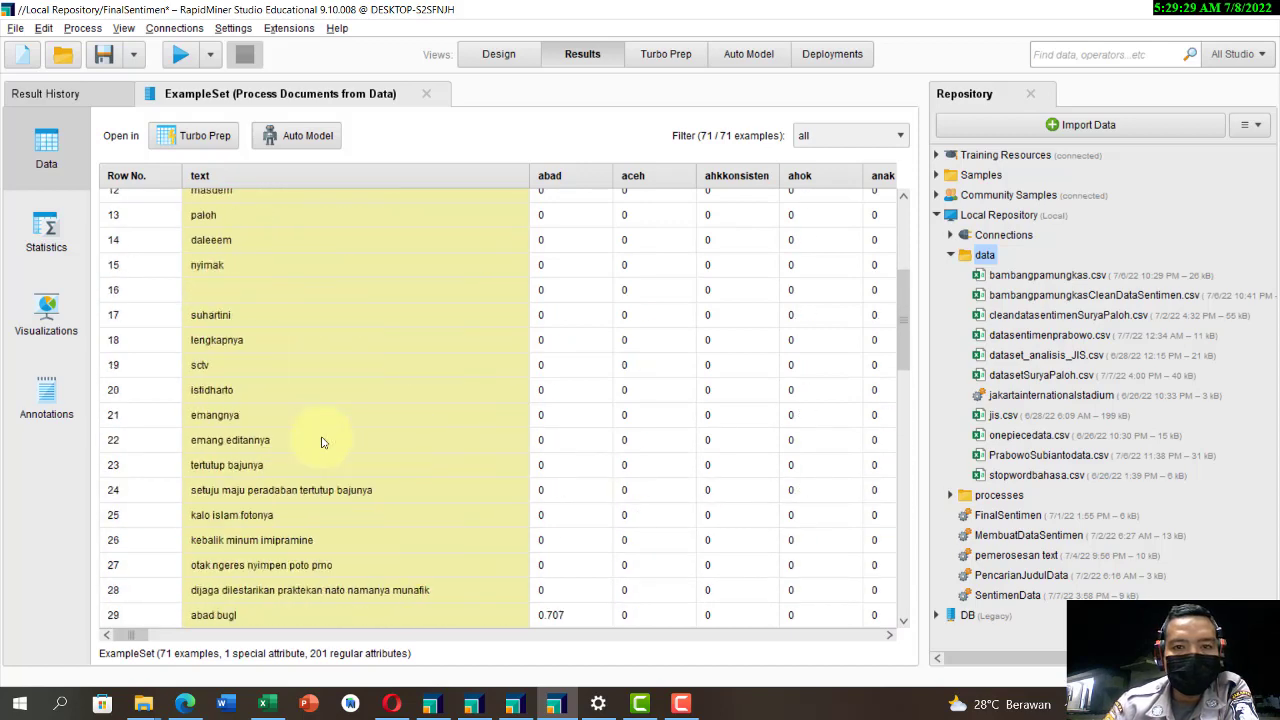
{"action": "scroll", "coordinate": [320, 440], "scroll_direction": "up", "scroll_amount": 2}
Step: Return to the process design and look through the data and processes folders of the Local Repository
{"action": "left_click", "coordinate": [512, 50]}
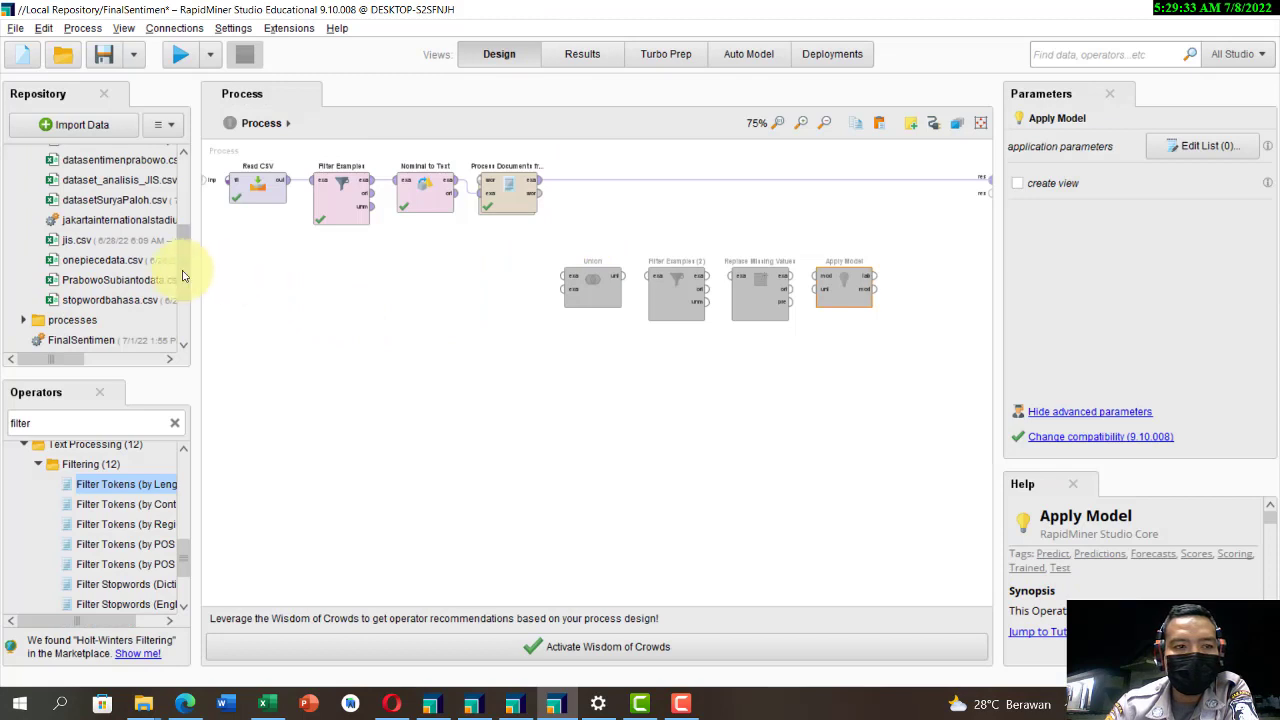
{"action": "scroll", "coordinate": [179, 240], "scroll_direction": "up", "scroll_amount": 4}
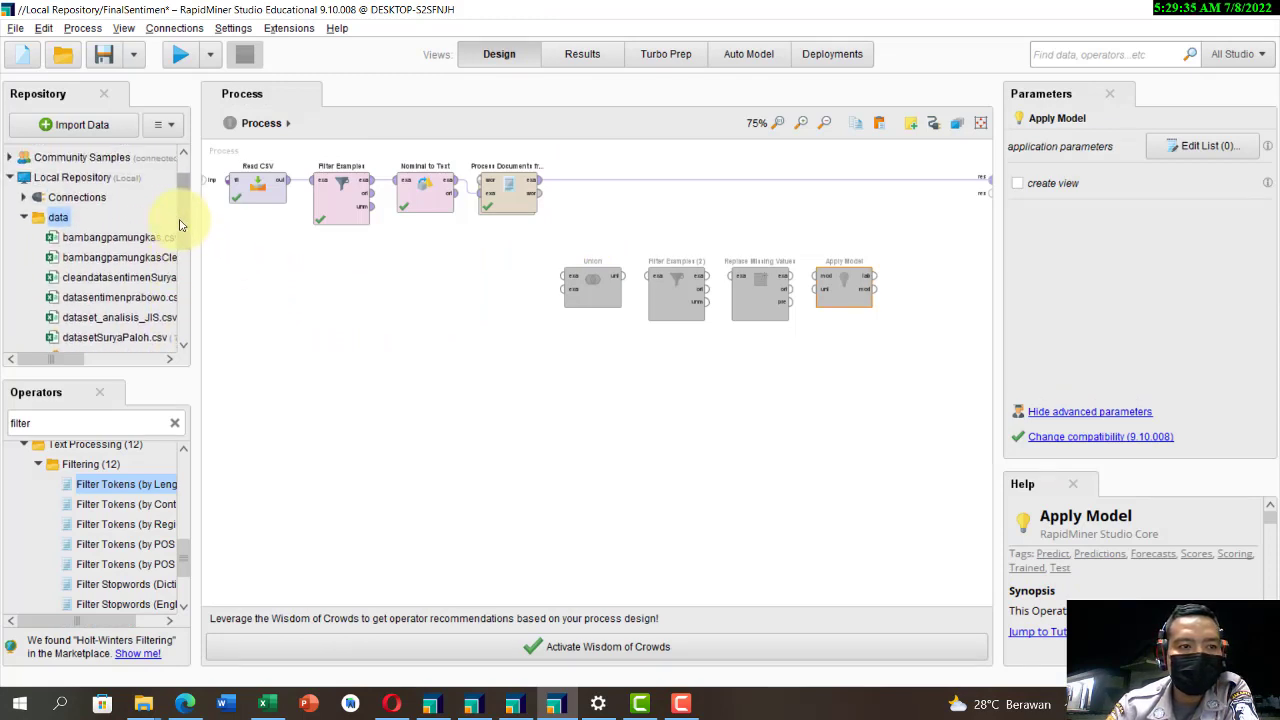
{"action": "scroll", "coordinate": [179, 220], "scroll_direction": "up", "scroll_amount": 2}
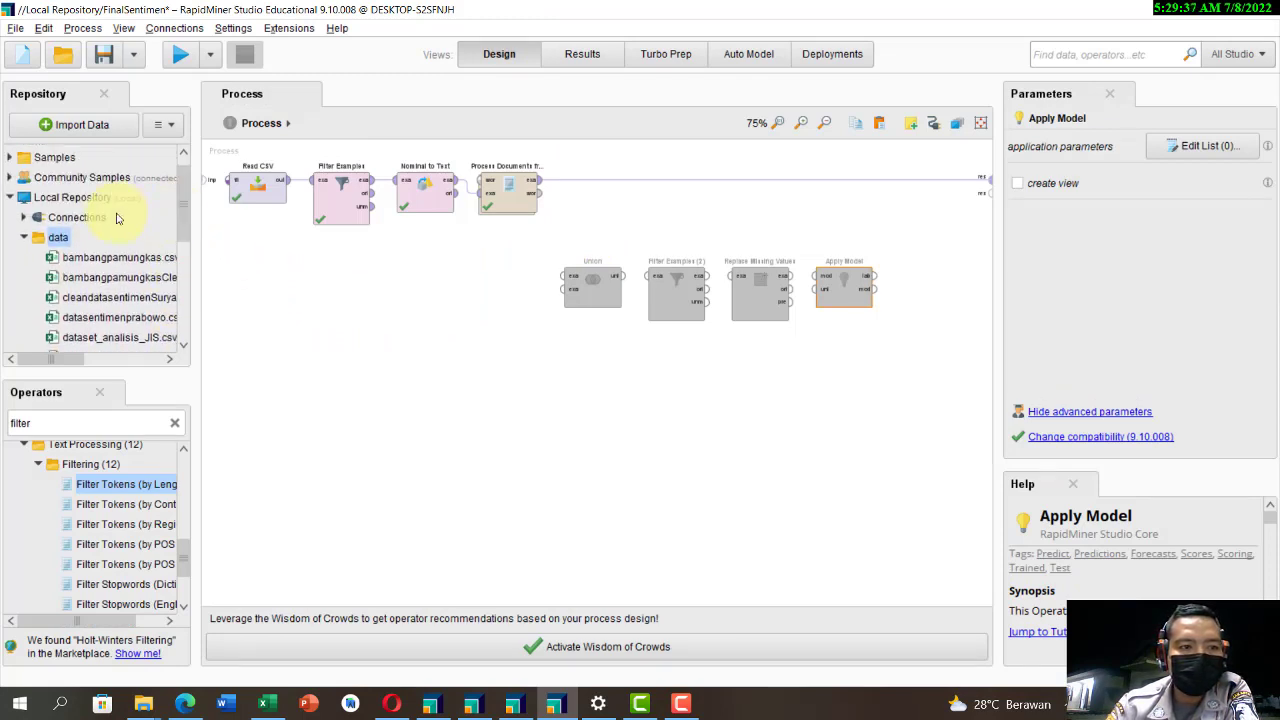
{"action": "scroll", "coordinate": [101, 234], "scroll_direction": "down", "scroll_amount": 2}
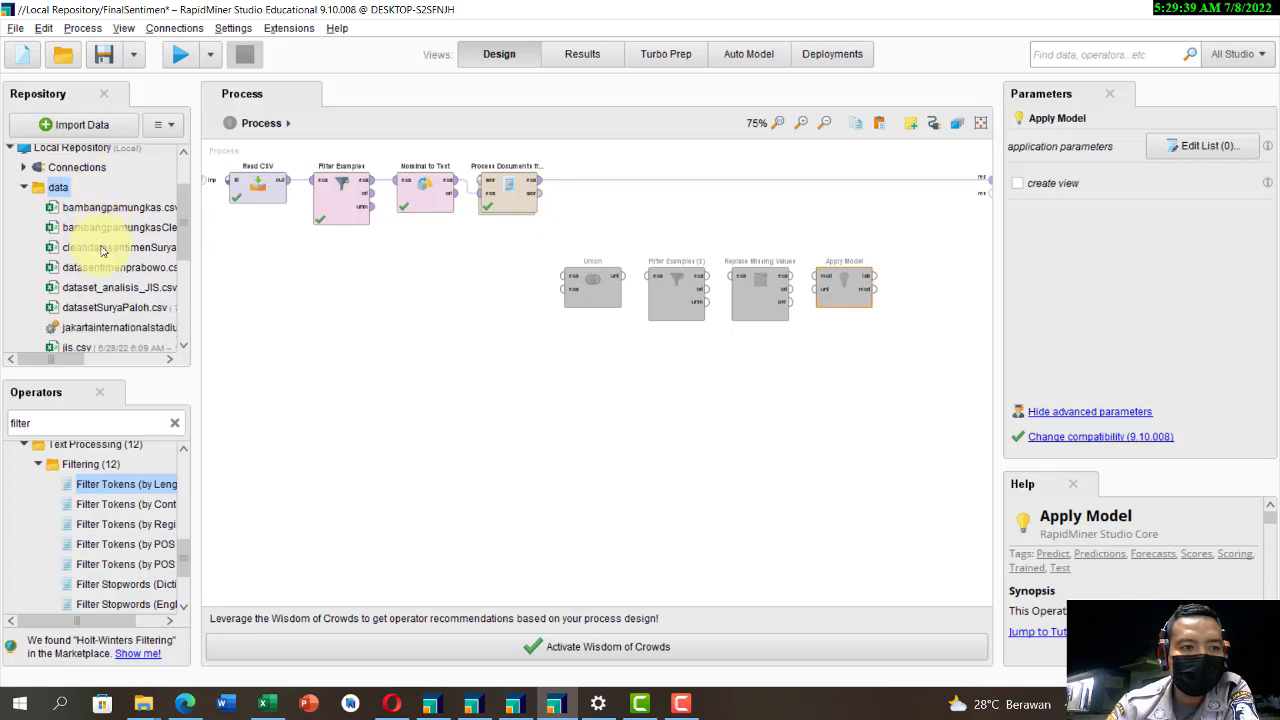
{"action": "scroll", "coordinate": [130, 290], "scroll_direction": "down", "scroll_amount": 1}
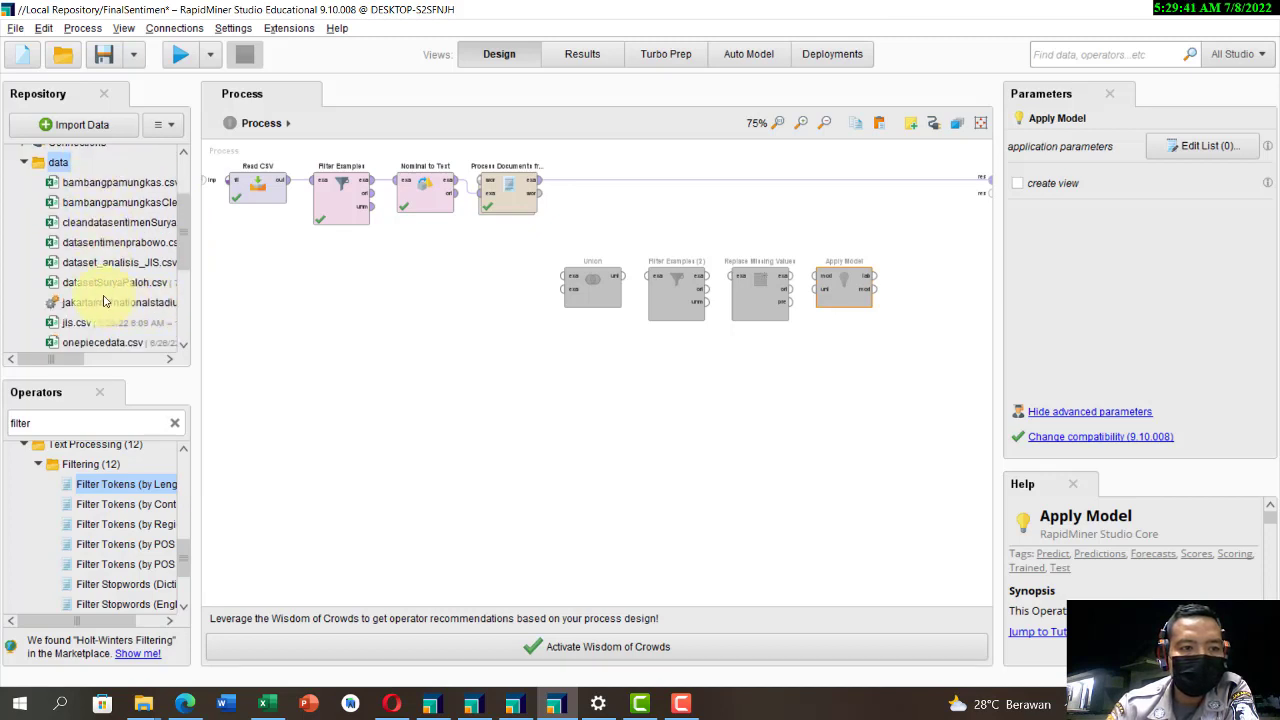
{"action": "scroll", "coordinate": [103, 301], "scroll_direction": "down", "scroll_amount": 3}
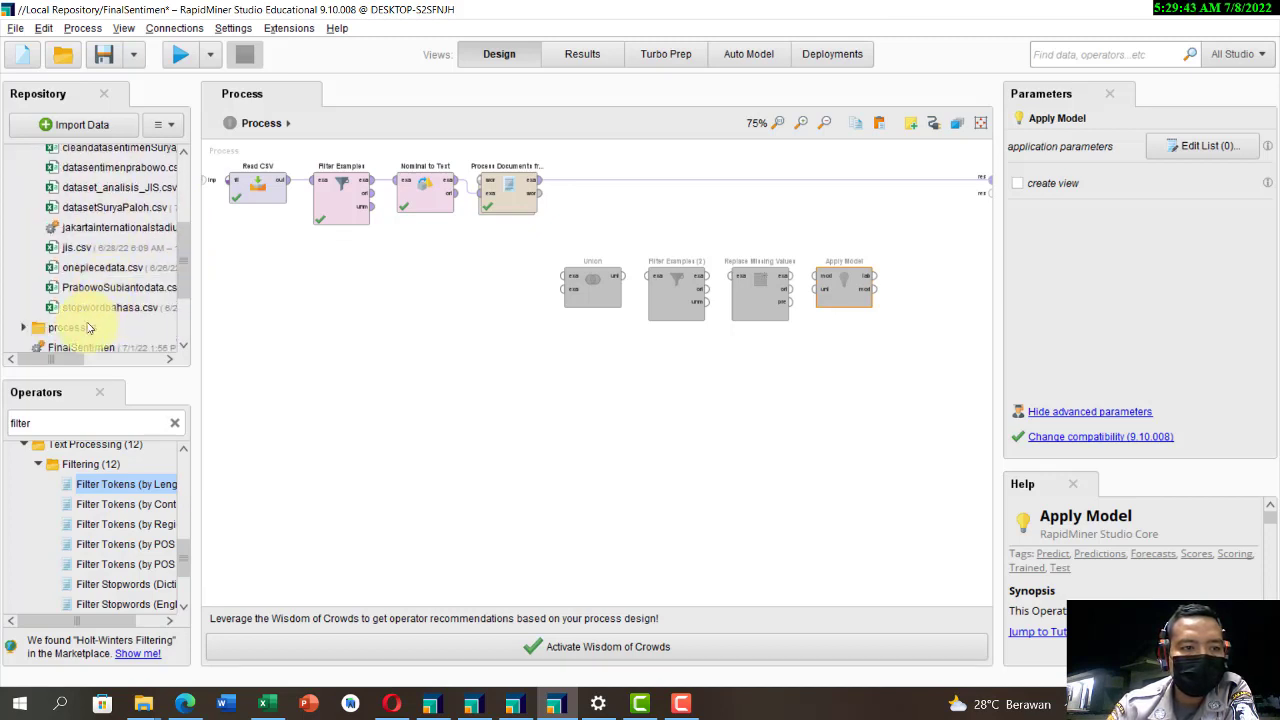
{"action": "double_click", "coordinate": [86, 327]}
{"action": "scroll", "coordinate": [114, 323], "scroll_direction": "down", "scroll_amount": 1}
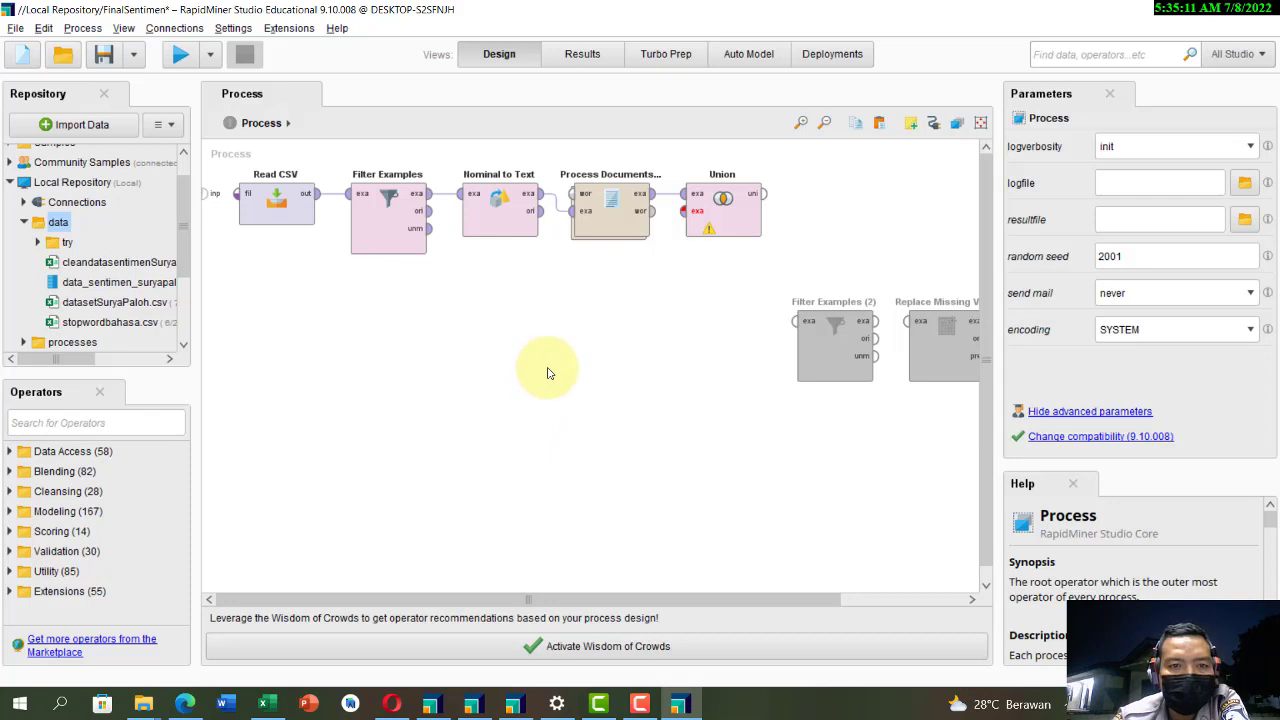
Step: Feed the stored data_sentimen_suryapaloh dataset into Union's second input, connect Union's output to the process result and run the process
{"action": "mouse_move", "coordinate": [138, 289]}
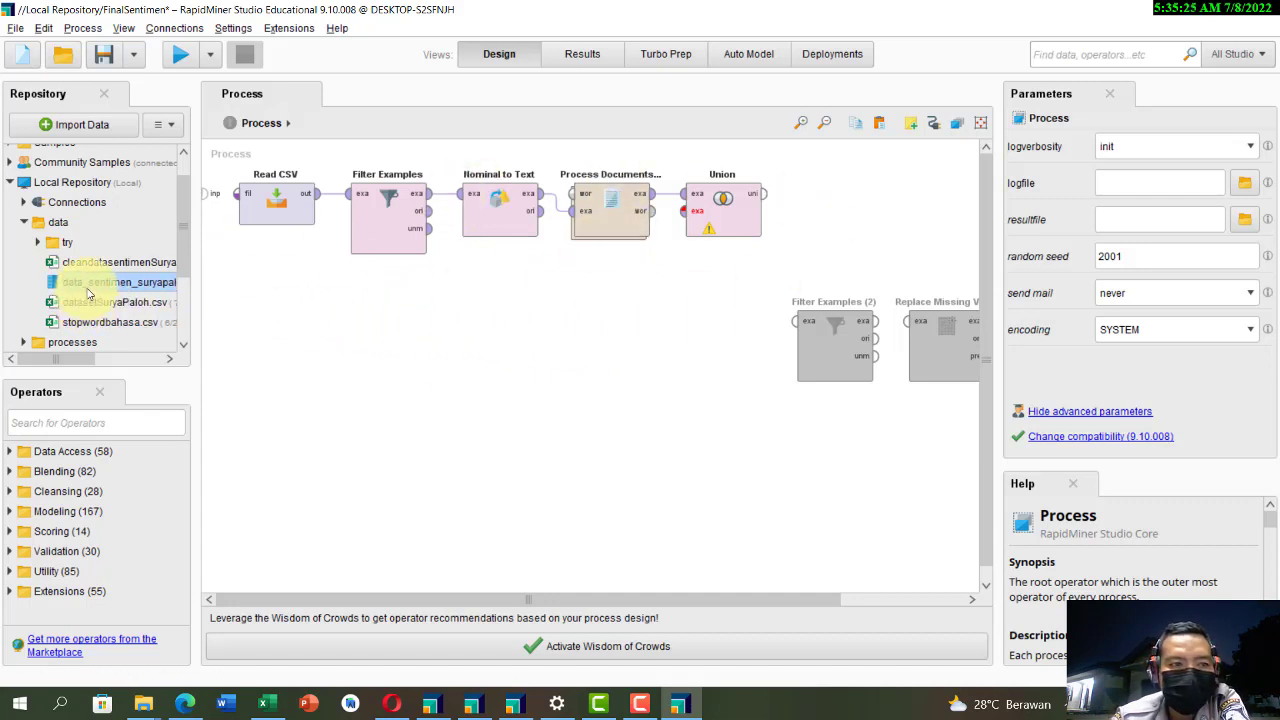
{"action": "left_click_drag", "start_coordinate": [89, 289], "coordinate": [686, 210]}
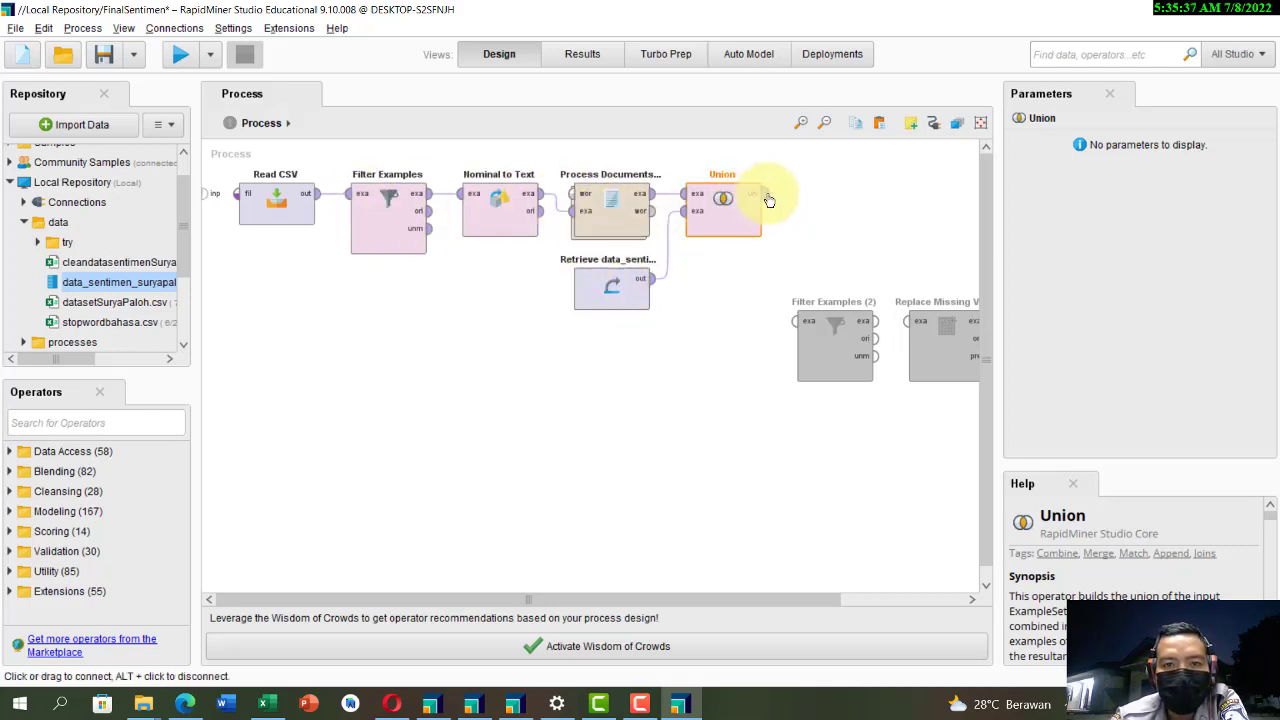
{"action": "left_click", "coordinate": [180, 54]}
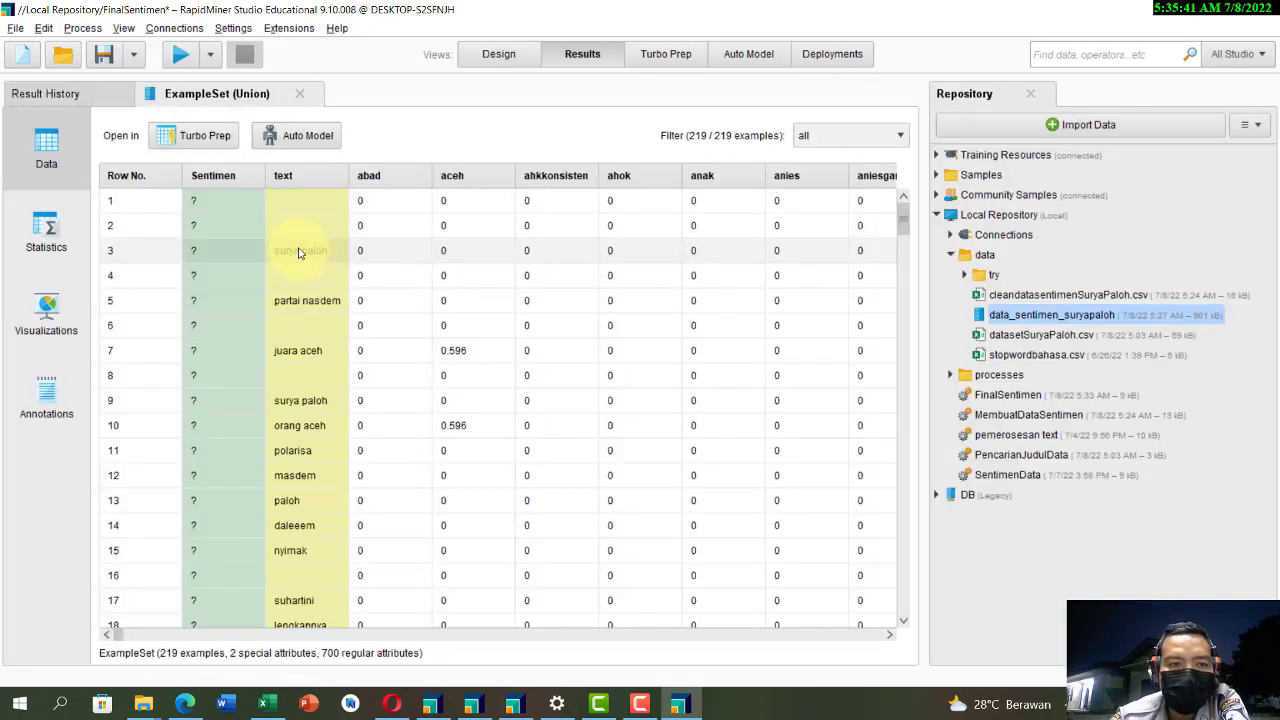
Step: Examine the Sentimen and text columns of the Union example set, covering both the unlabelled and the labelled rows
{"action": "scroll", "coordinate": [298, 252], "scroll_direction": "down", "scroll_amount": 2}
{"action": "scroll", "coordinate": [297, 252], "scroll_direction": "up", "scroll_amount": 1}
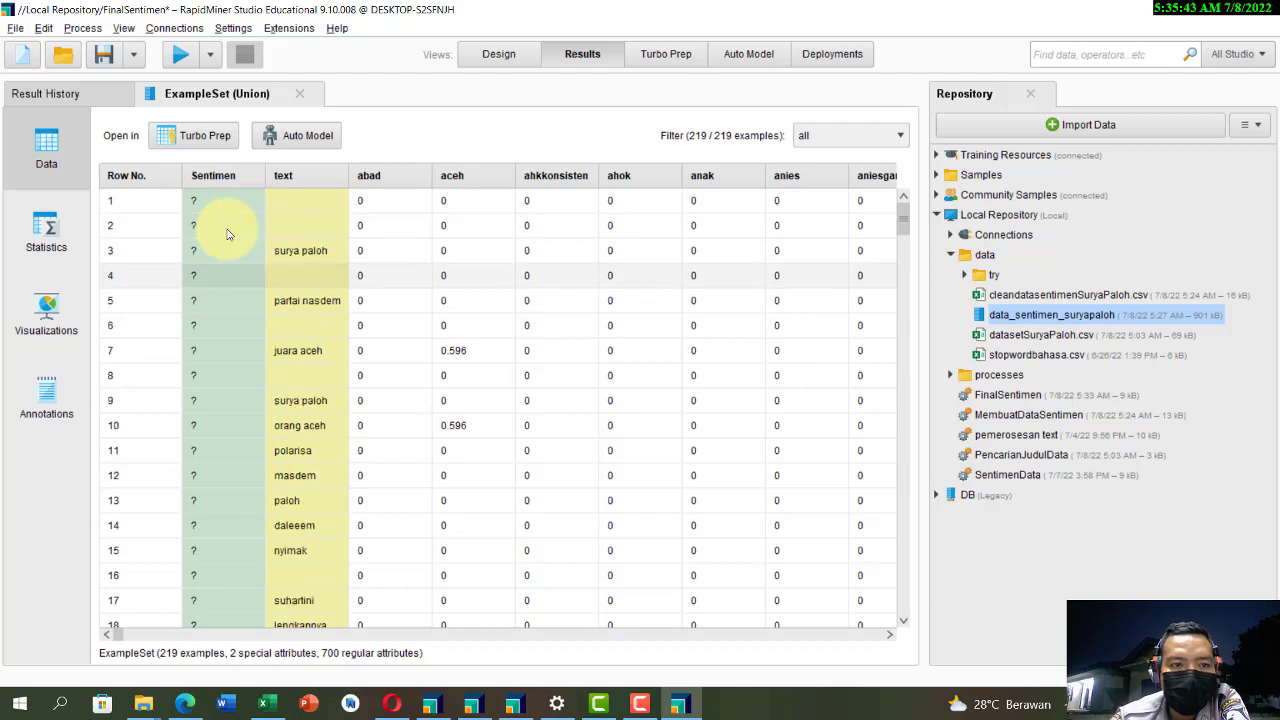
{"action": "scroll", "coordinate": [229, 271], "scroll_direction": "down", "scroll_amount": 5}
{"action": "scroll", "coordinate": [236, 304], "scroll_direction": "down", "scroll_amount": 8}
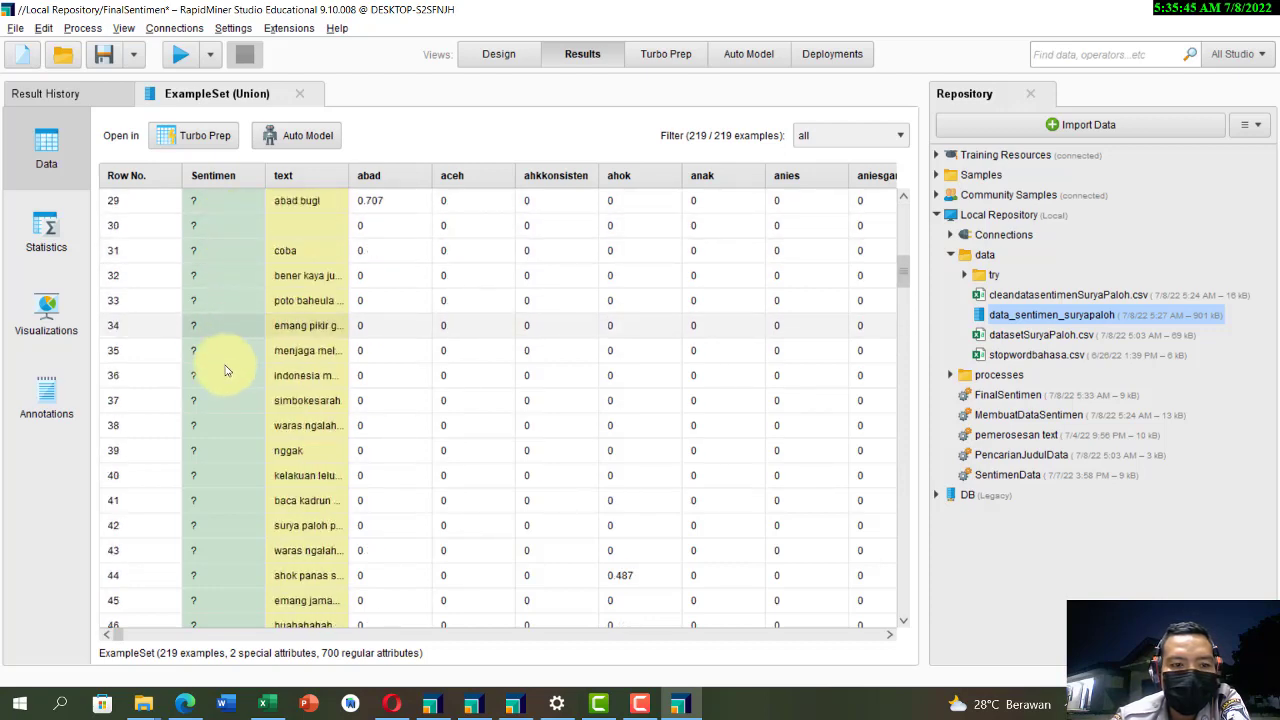
{"action": "left_click", "coordinate": [117, 96]}
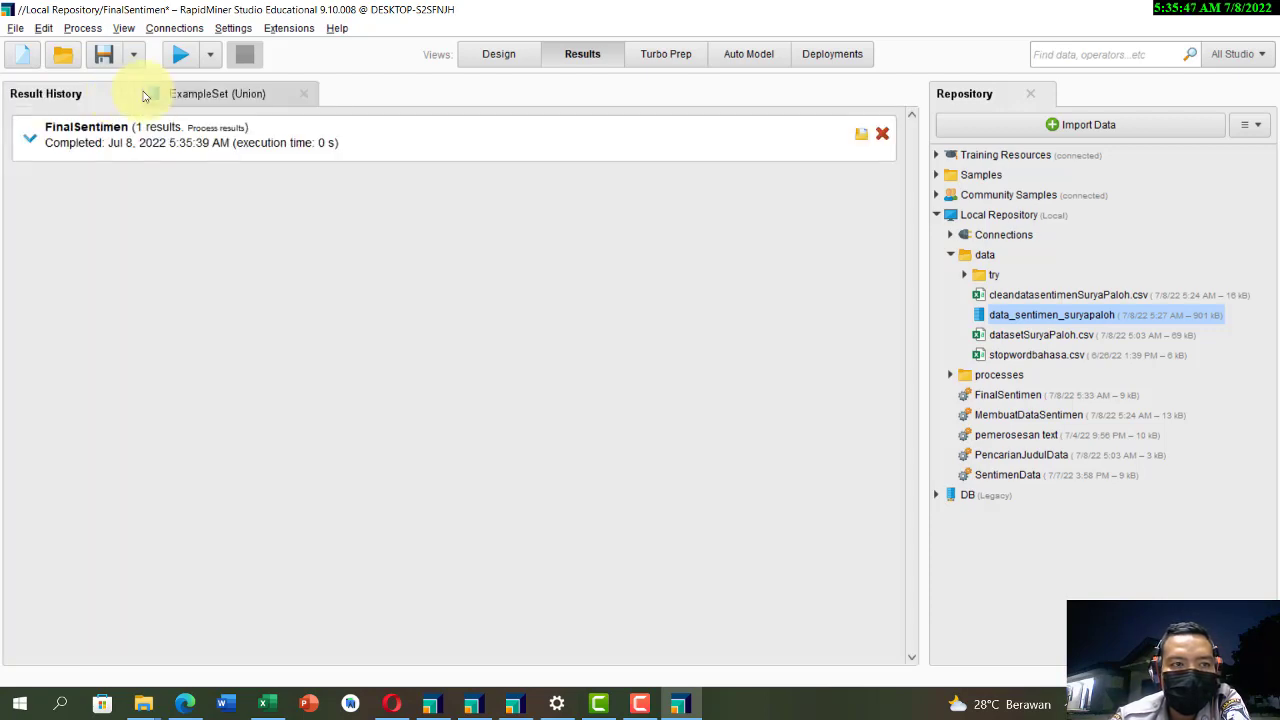
{"action": "left_click", "coordinate": [177, 93]}
{"action": "scroll", "coordinate": [243, 286], "scroll_direction": "down", "scroll_amount": 2}
{"action": "scroll", "coordinate": [247, 375], "scroll_direction": "down", "scroll_amount": 12}
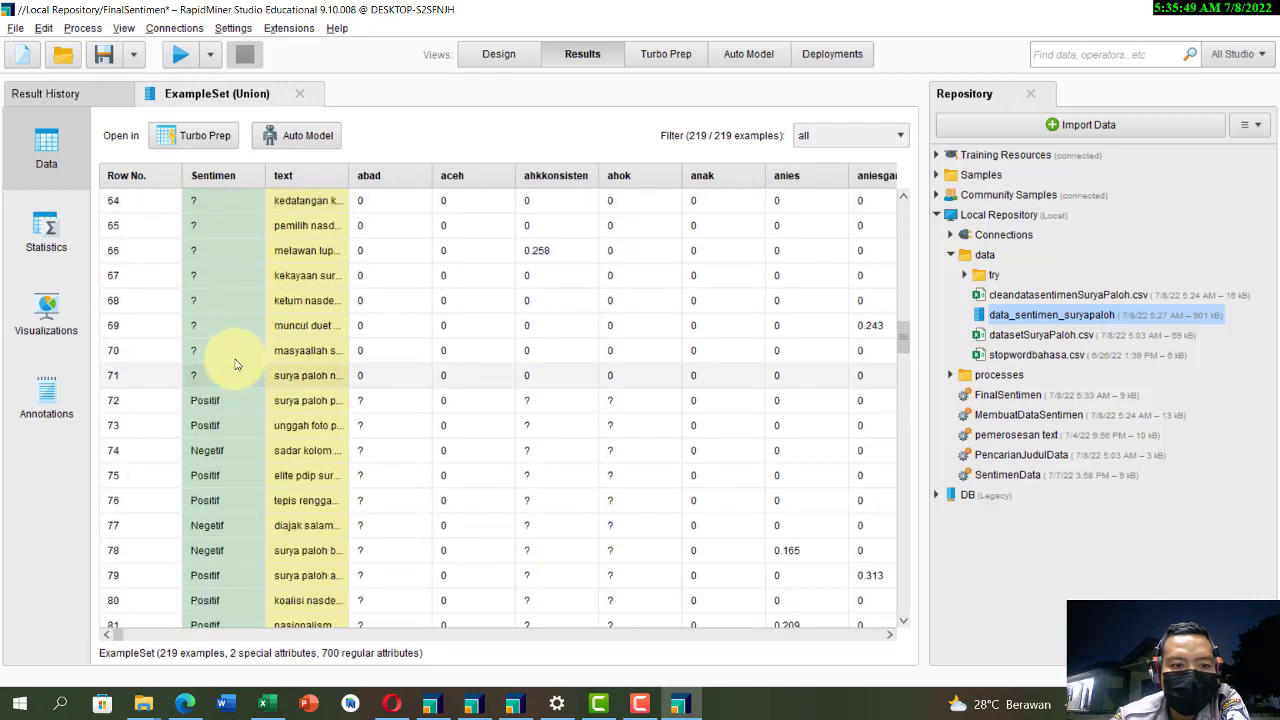
{"action": "scroll", "coordinate": [232, 407], "scroll_direction": "down", "scroll_amount": 12}
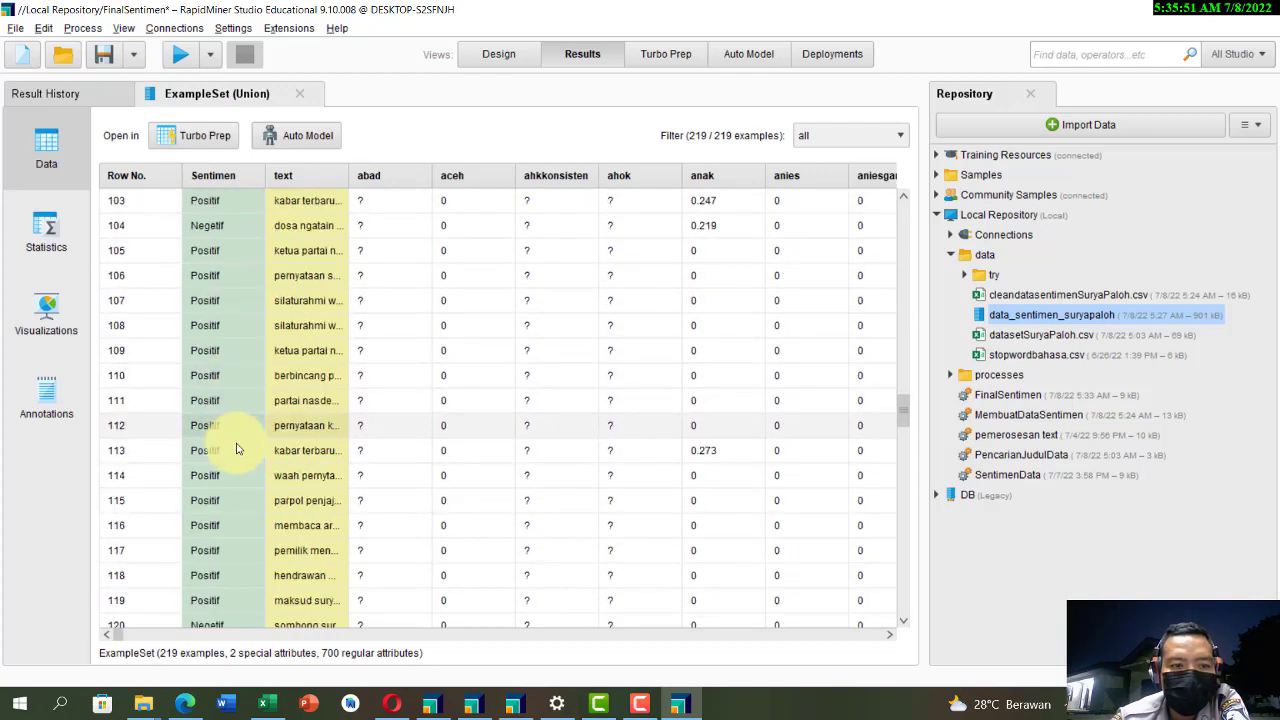
Step: Place Filter Examples (2) directly after Union in the process design and connect Union's output to its example input
{"action": "left_click", "coordinate": [506, 62]}
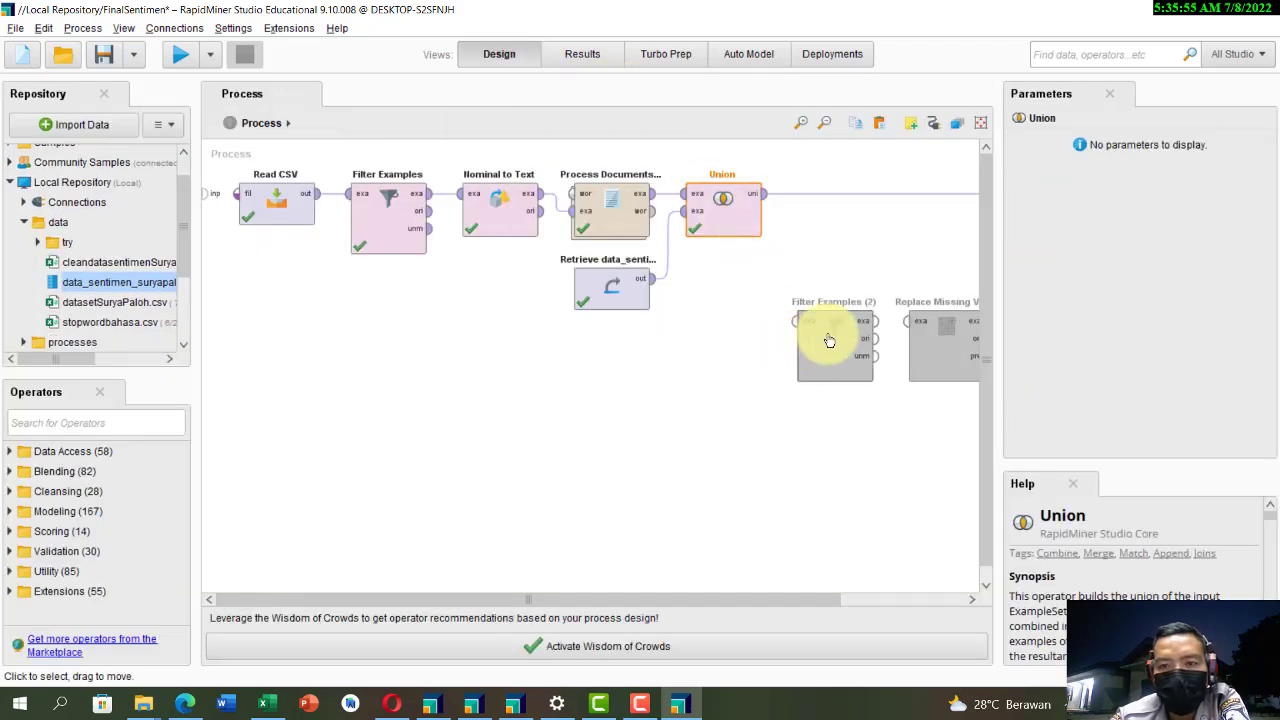
{"action": "left_click_drag", "start_coordinate": [829, 337], "coordinate": [829, 247]}
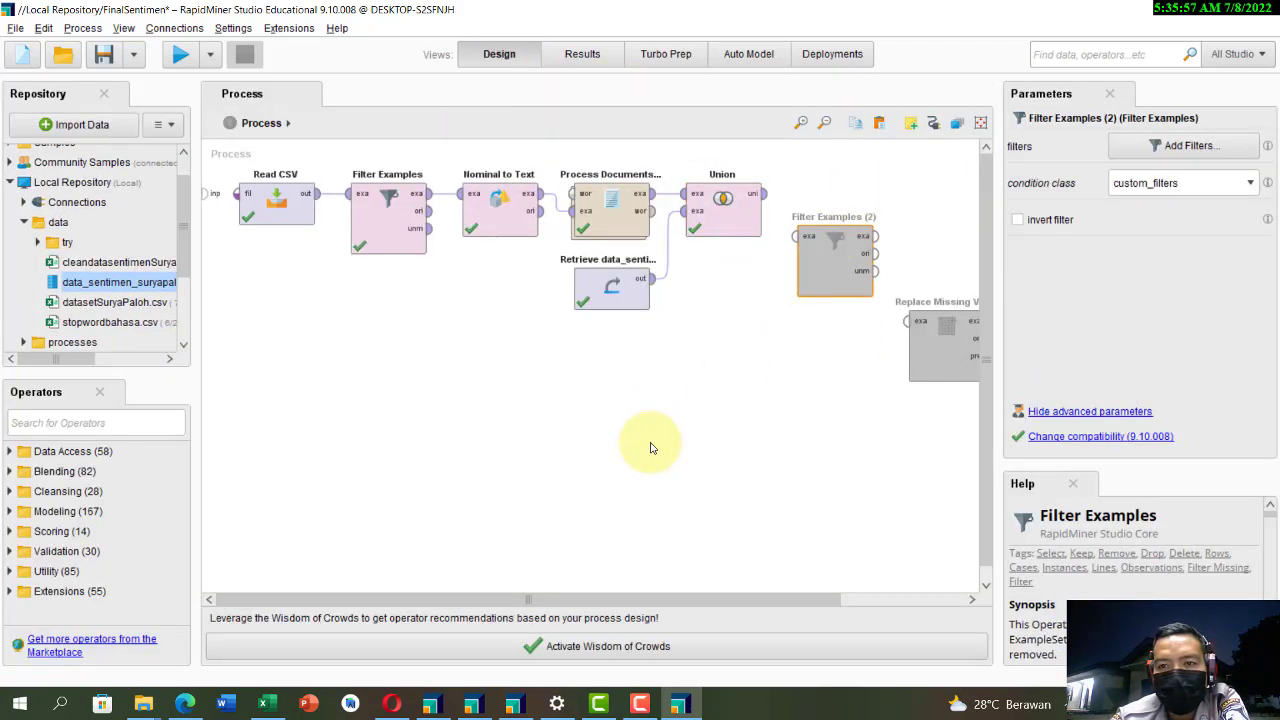
{"action": "scroll", "coordinate": [650, 447], "scroll_direction": "down", "scroll_amount": 1}
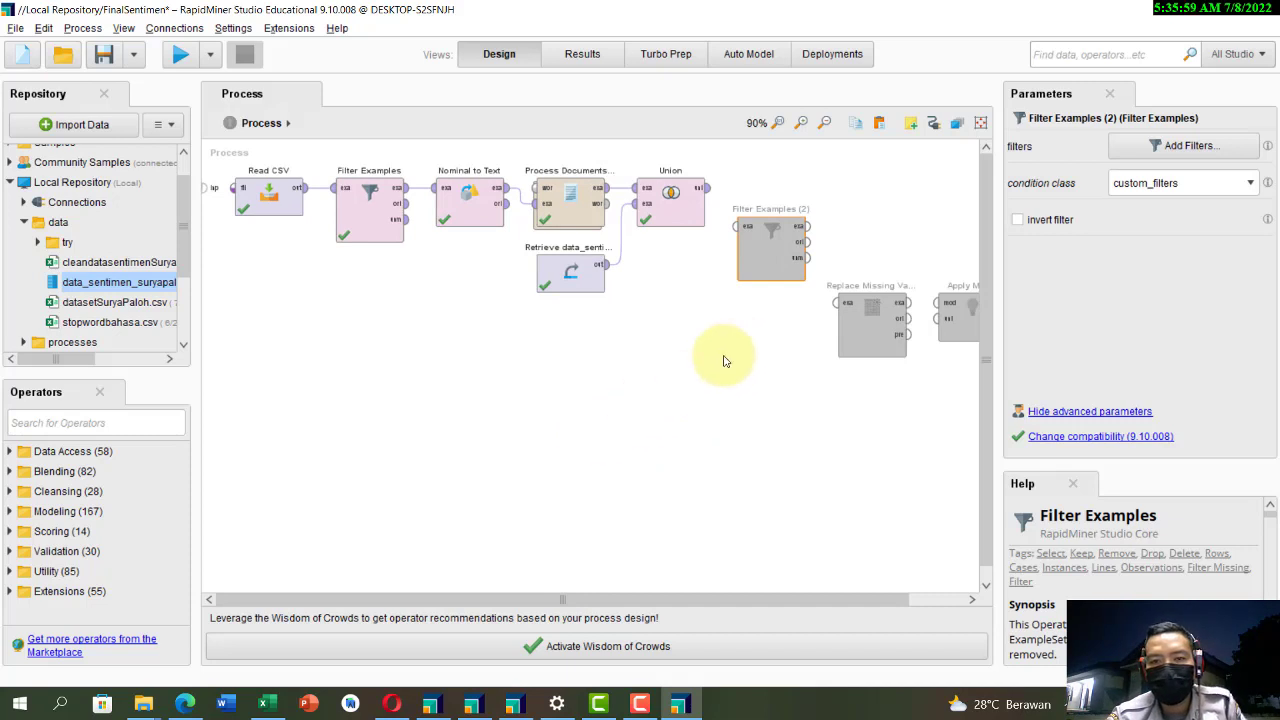
{"action": "scroll", "coordinate": [680, 283], "scroll_direction": "down", "scroll_amount": 1}
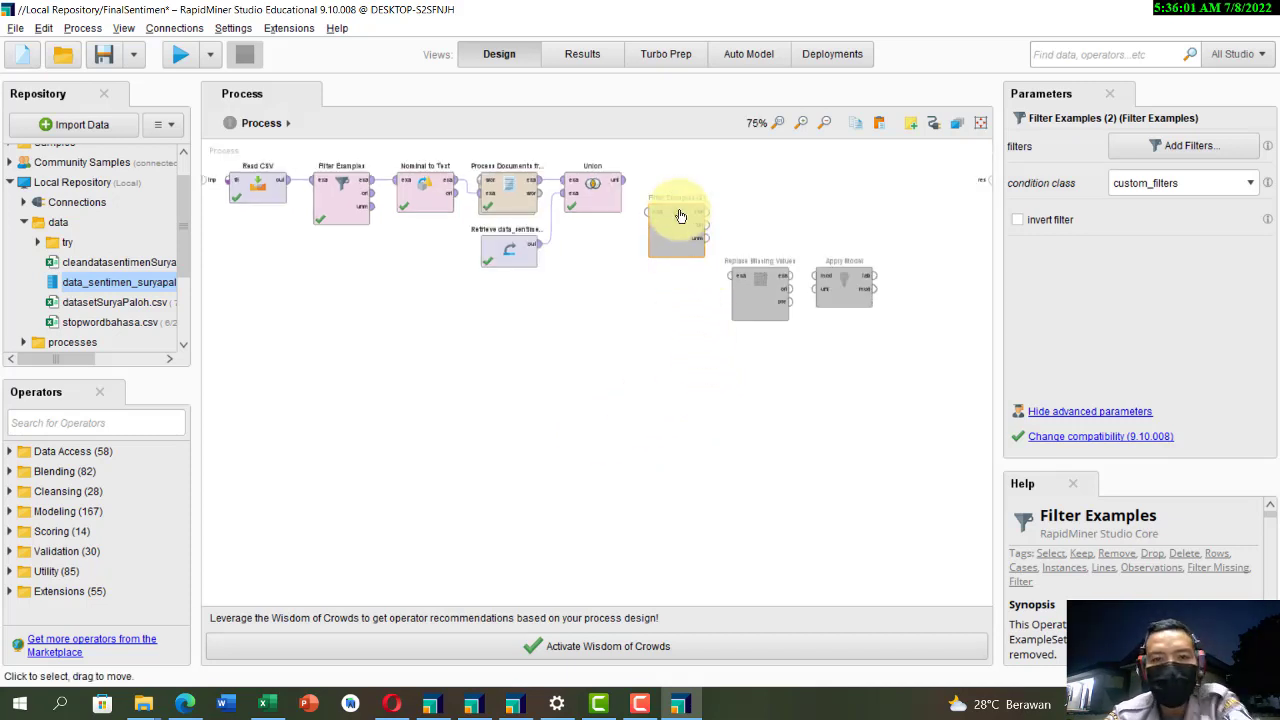
{"action": "left_click_drag", "start_coordinate": [681, 216], "coordinate": [677, 203]}
{"action": "left_click", "coordinate": [624, 181]}
{"action": "left_click", "coordinate": [649, 182]}
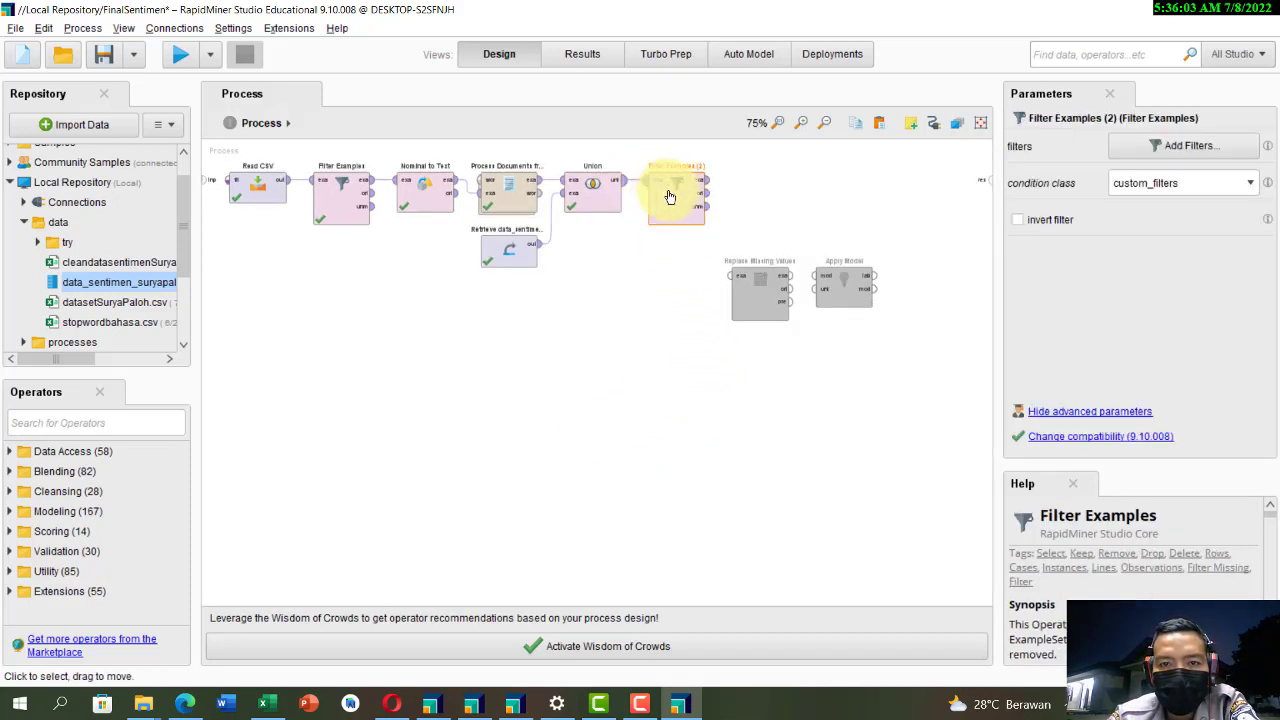
Step: Set the filter of Filter Examples (2) to keep rows where Sentimen is missing
{"action": "left_click", "coordinate": [1188, 145]}
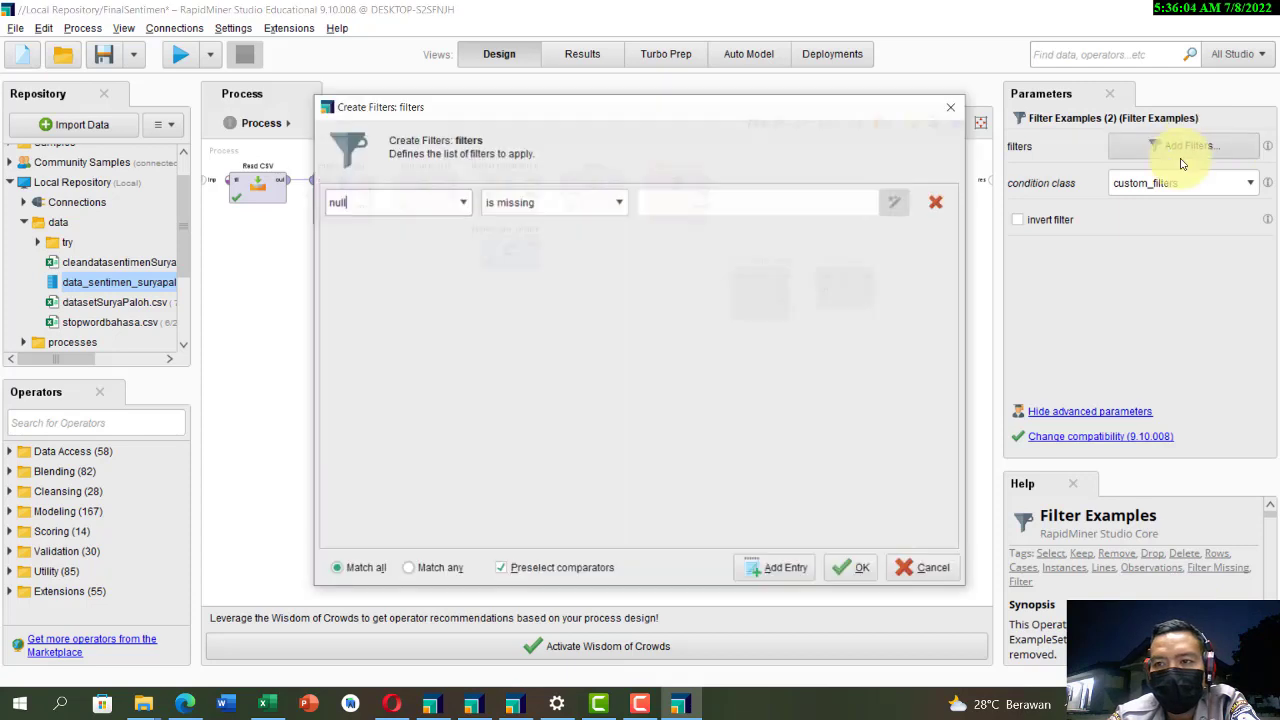
{"action": "left_click", "coordinate": [463, 203]}
{"action": "left_click", "coordinate": [421, 240]}
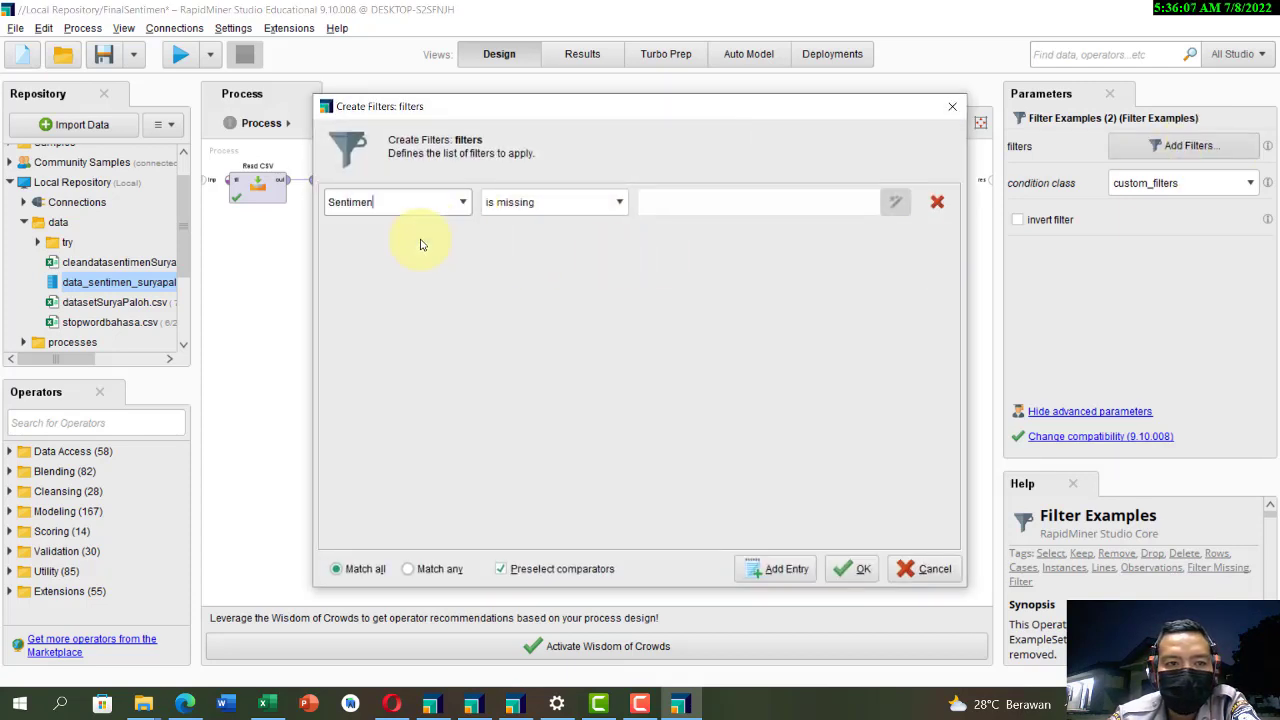
{"action": "left_click", "coordinate": [622, 202]}
{"action": "left_click", "coordinate": [623, 203]}
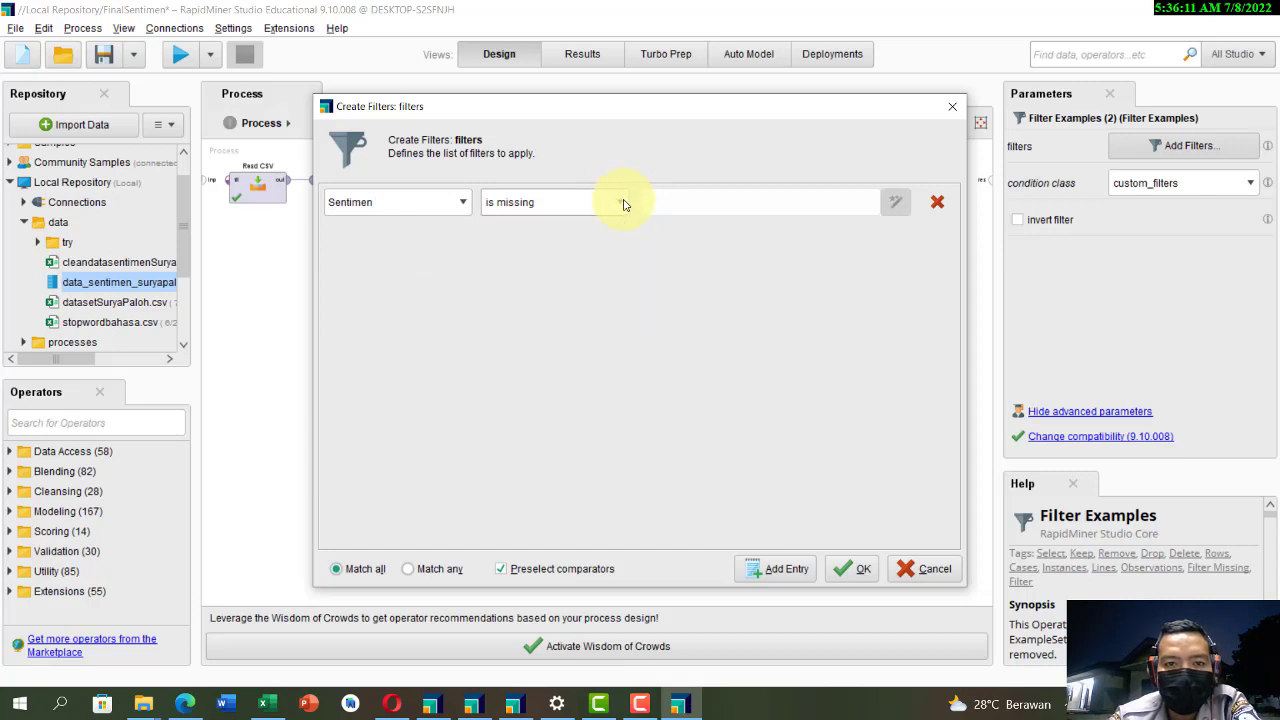
{"action": "left_click", "coordinate": [847, 569]}
Step: Place Replace Missing Values after Filter Examples (2), connect the two, and keep its attribute filter type at all
{"action": "left_click", "coordinate": [770, 295]}
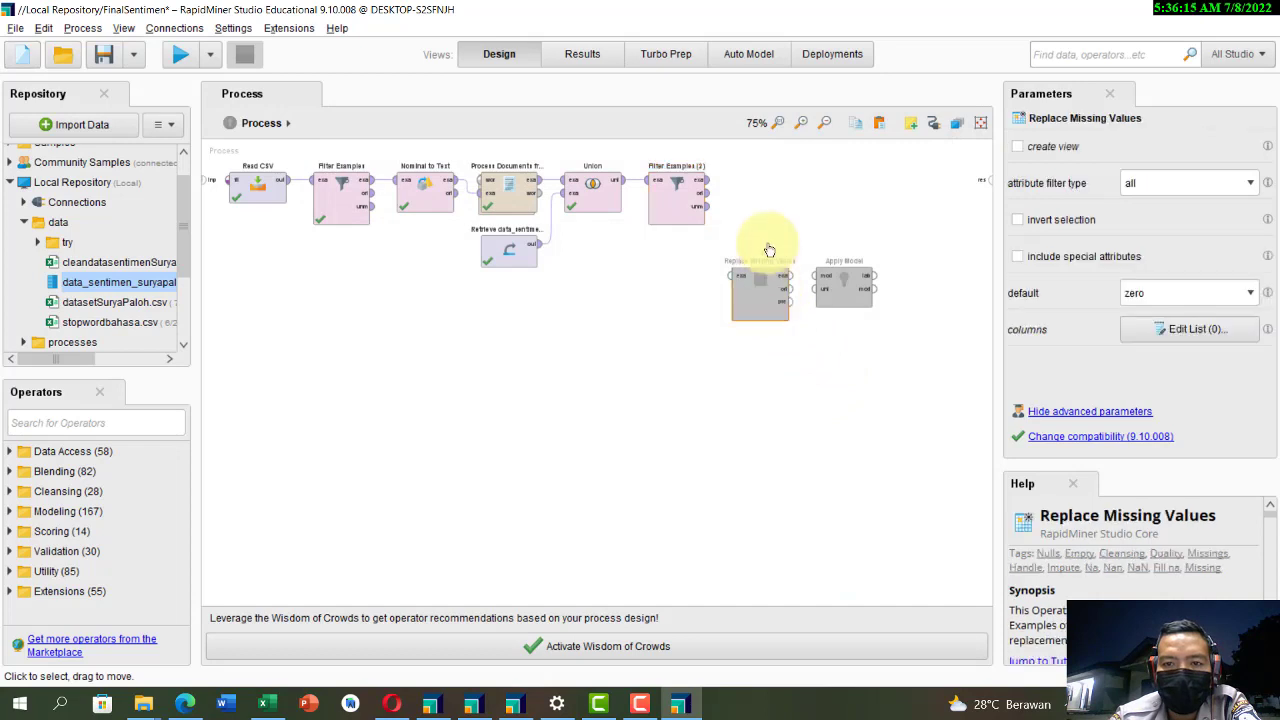
{"action": "left_click_drag", "start_coordinate": [769, 249], "coordinate": [770, 195]}
{"action": "left_click", "coordinate": [709, 180]}
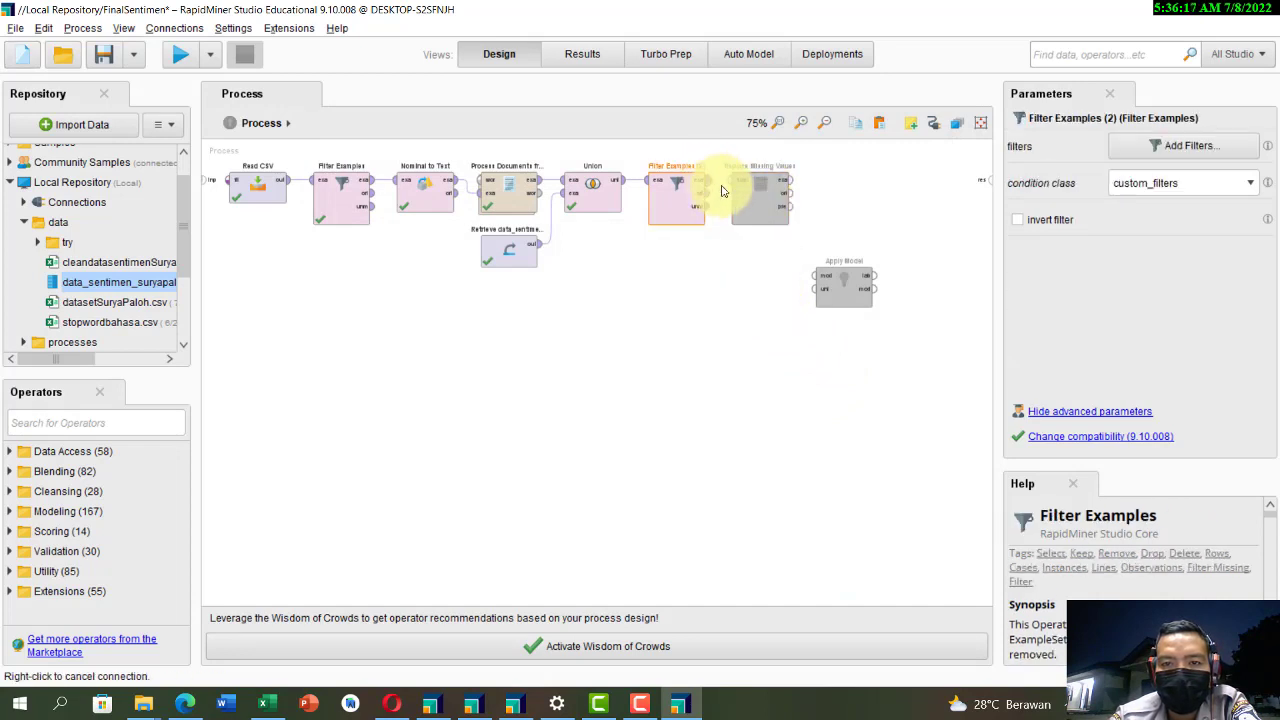
{"action": "left_click", "coordinate": [753, 201]}
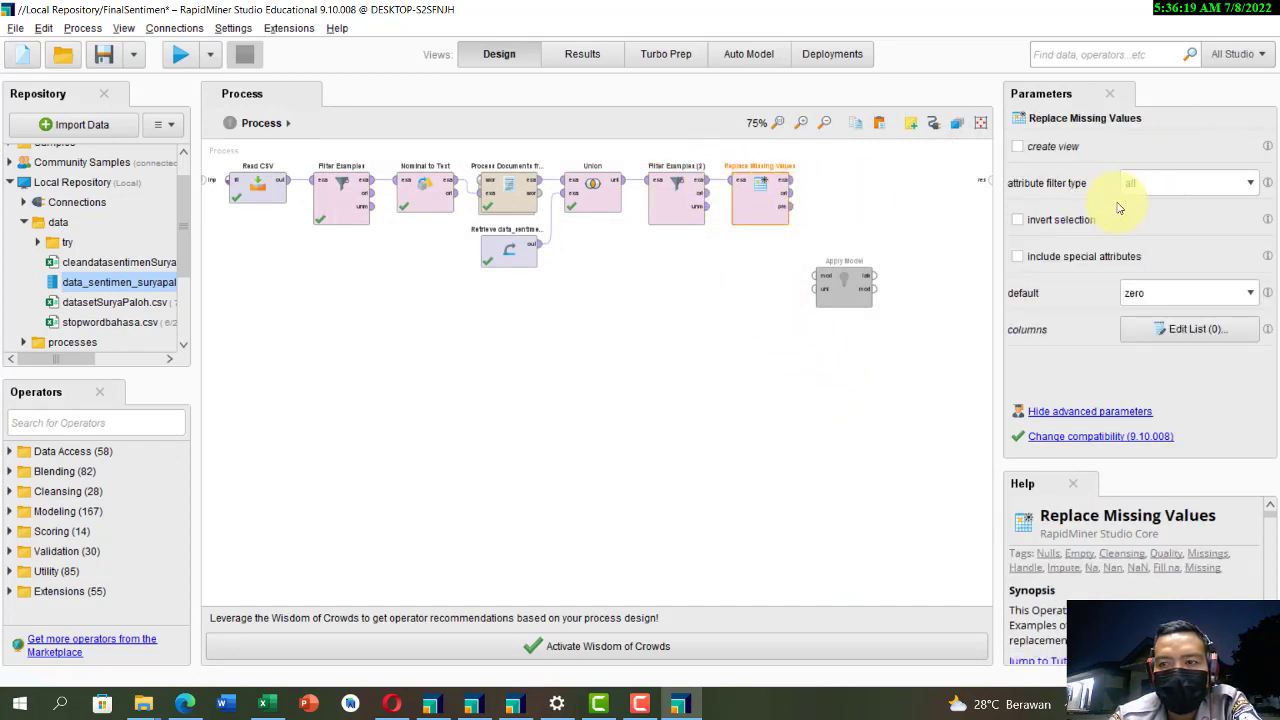
{"action": "left_click", "coordinate": [1157, 189]}
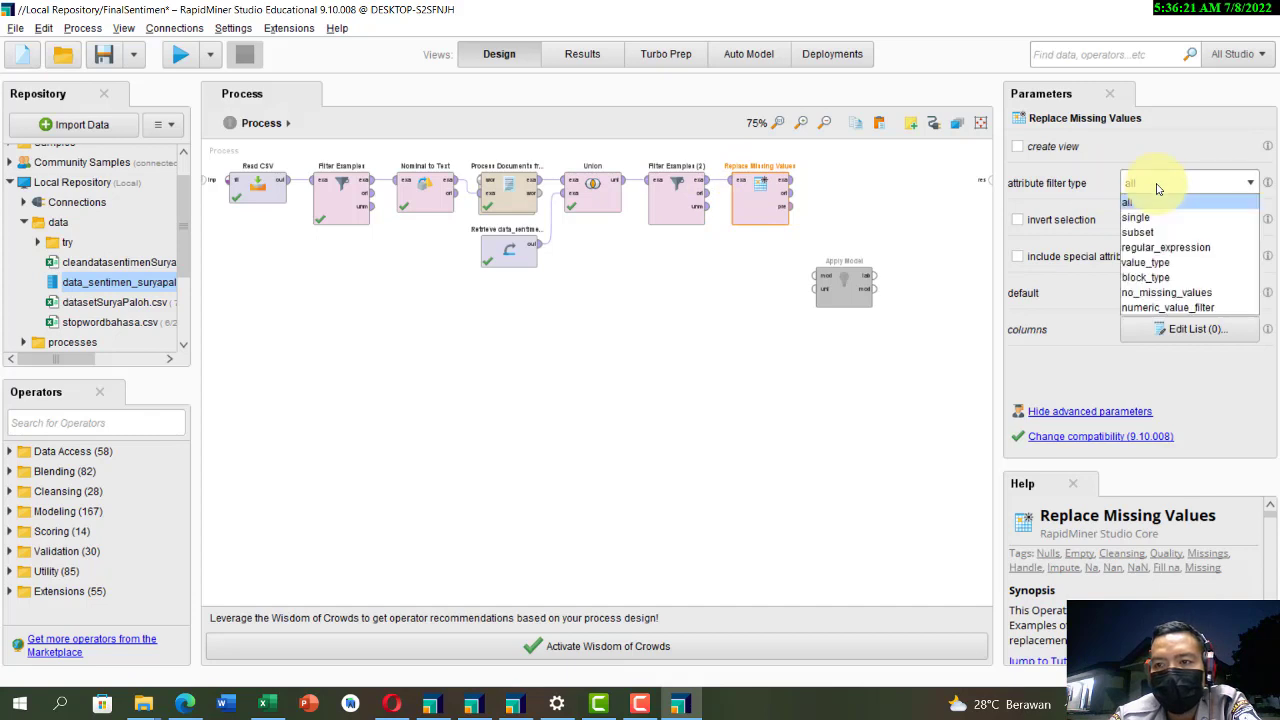
{"action": "left_click", "coordinate": [1156, 186]}
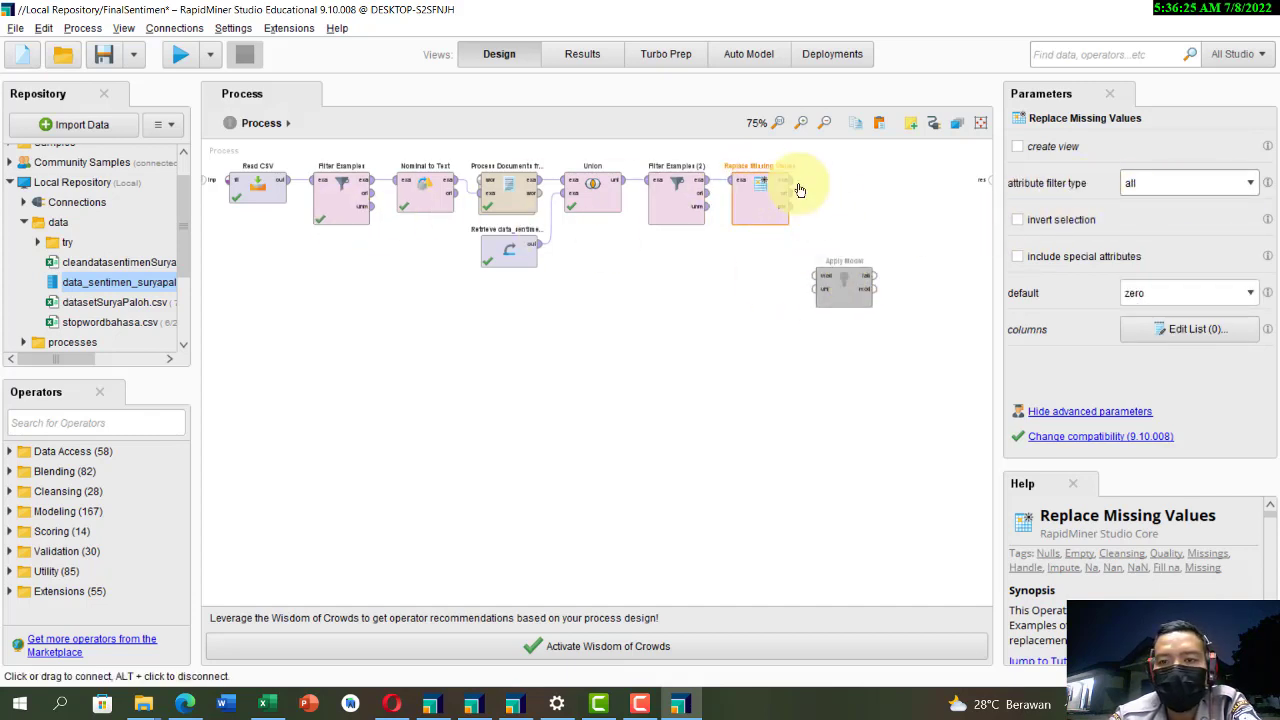
Step: Place Apply Model after Replace Missing Values and connect the example output to its unlabelled data input
{"action": "left_click_drag", "start_coordinate": [844, 290], "coordinate": [861, 215]}
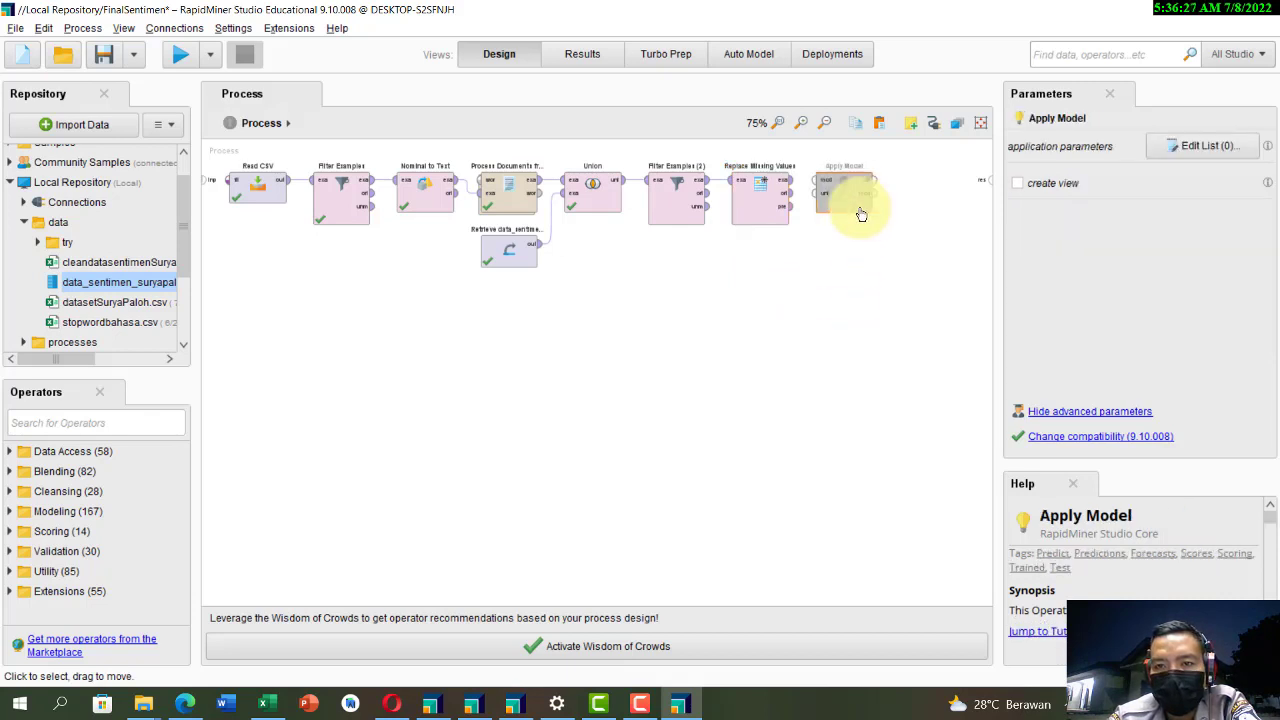
{"action": "left_click", "coordinate": [795, 187]}
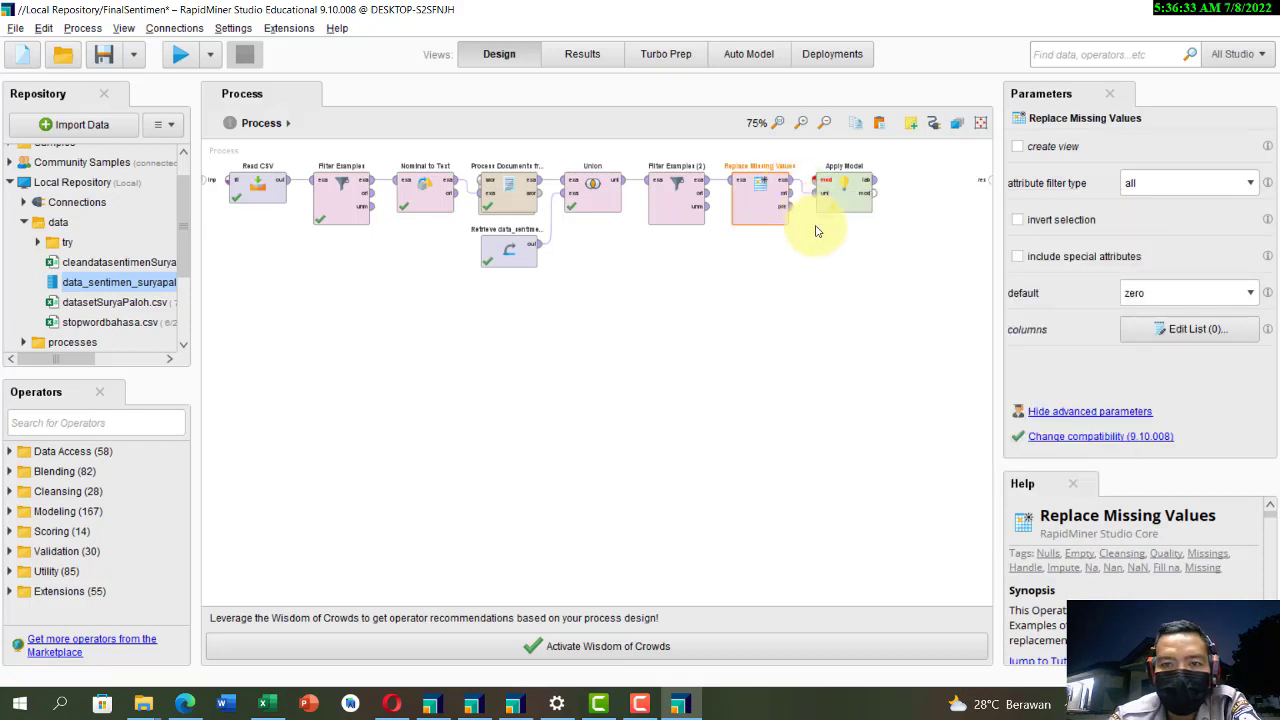
Step: Feed the stored sentimen_data_suryapaloh model into Apply Model's model input and connect both Apply Model outputs to the process results
{"action": "scroll", "coordinate": [79, 284], "scroll_direction": "down", "scroll_amount": 1}
{"action": "scroll", "coordinate": [80, 288], "scroll_direction": "down", "scroll_amount": 5}
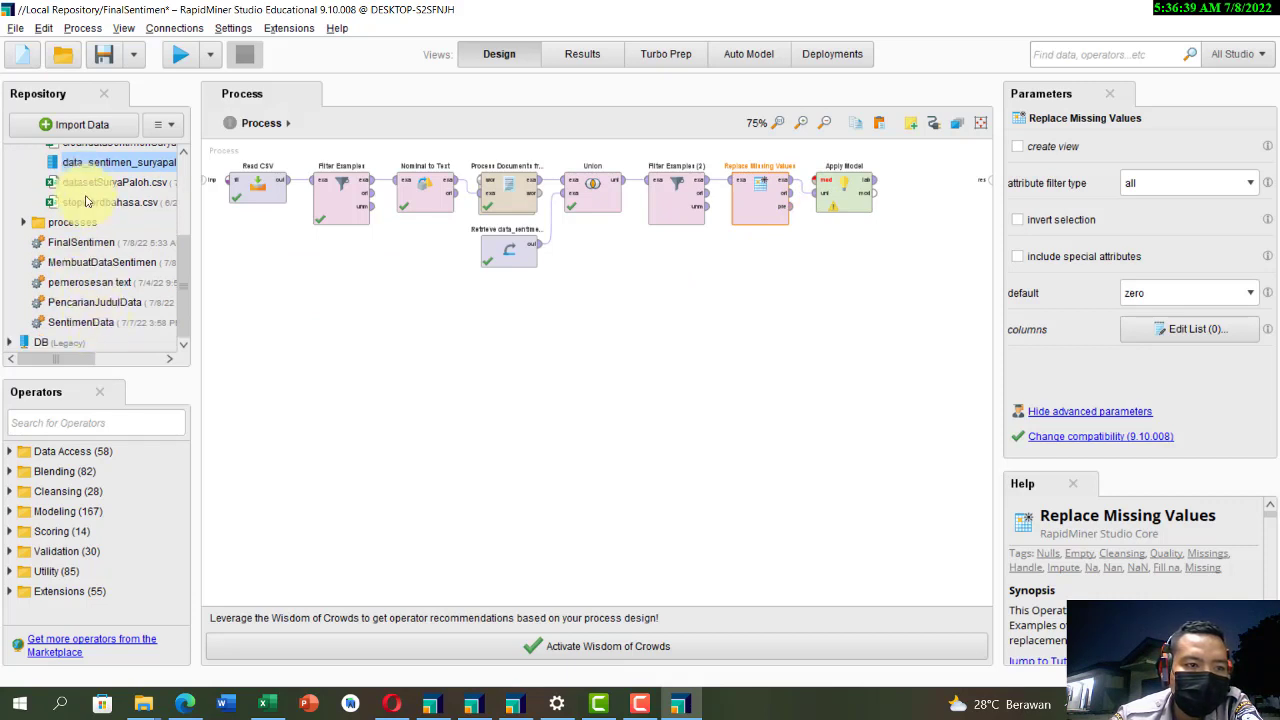
{"action": "double_click", "coordinate": [80, 223]}
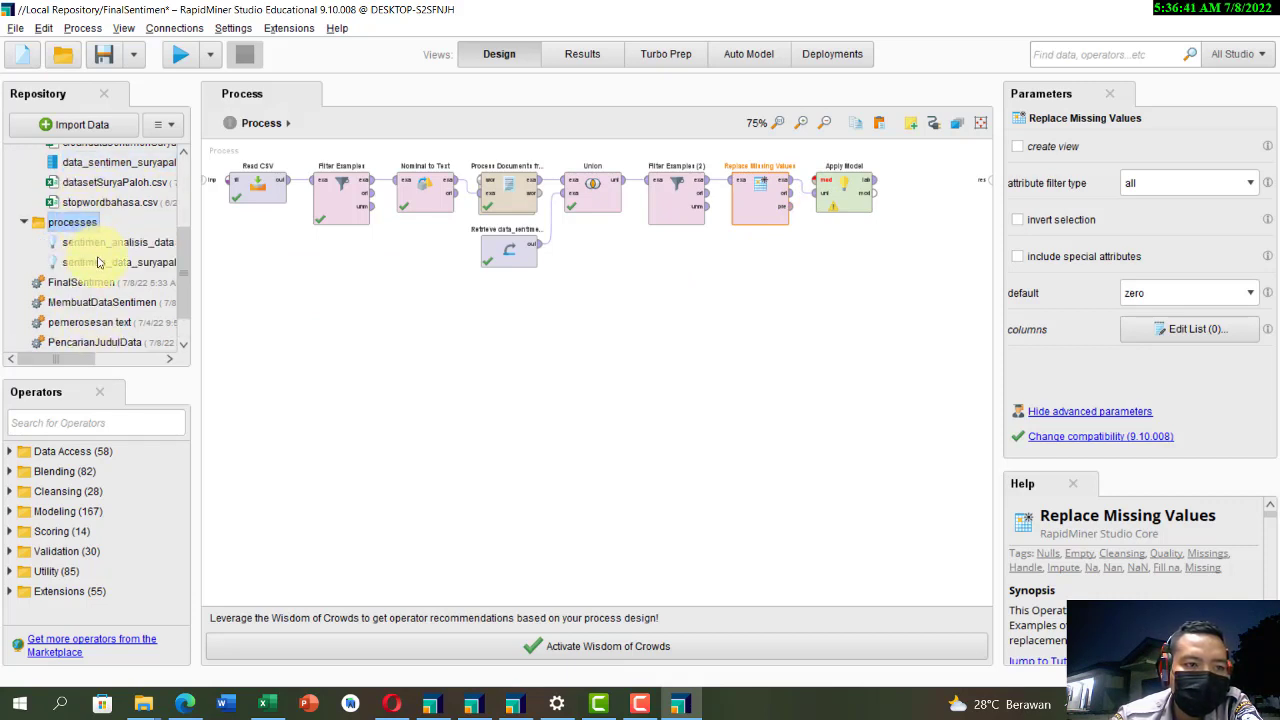
{"action": "left_click_drag", "start_coordinate": [113, 267], "coordinate": [745, 315]}
{"action": "left_click", "coordinate": [750, 307]}
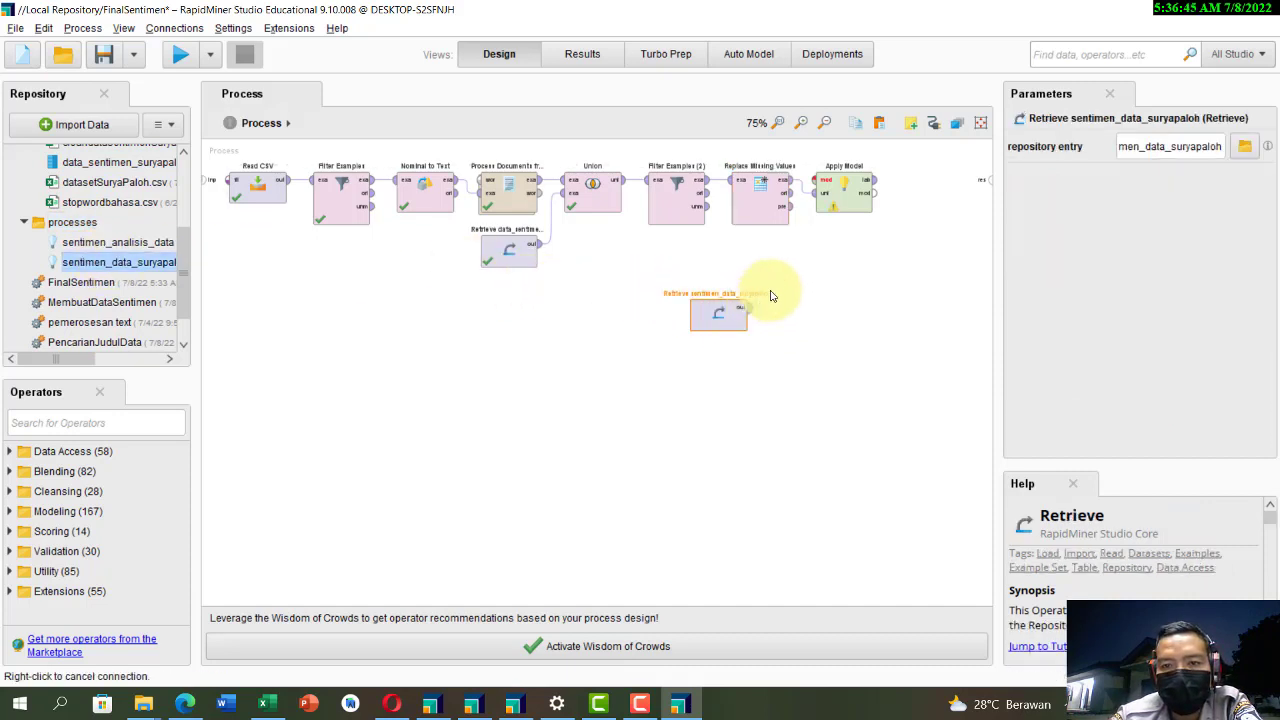
{"action": "left_click", "coordinate": [814, 194]}
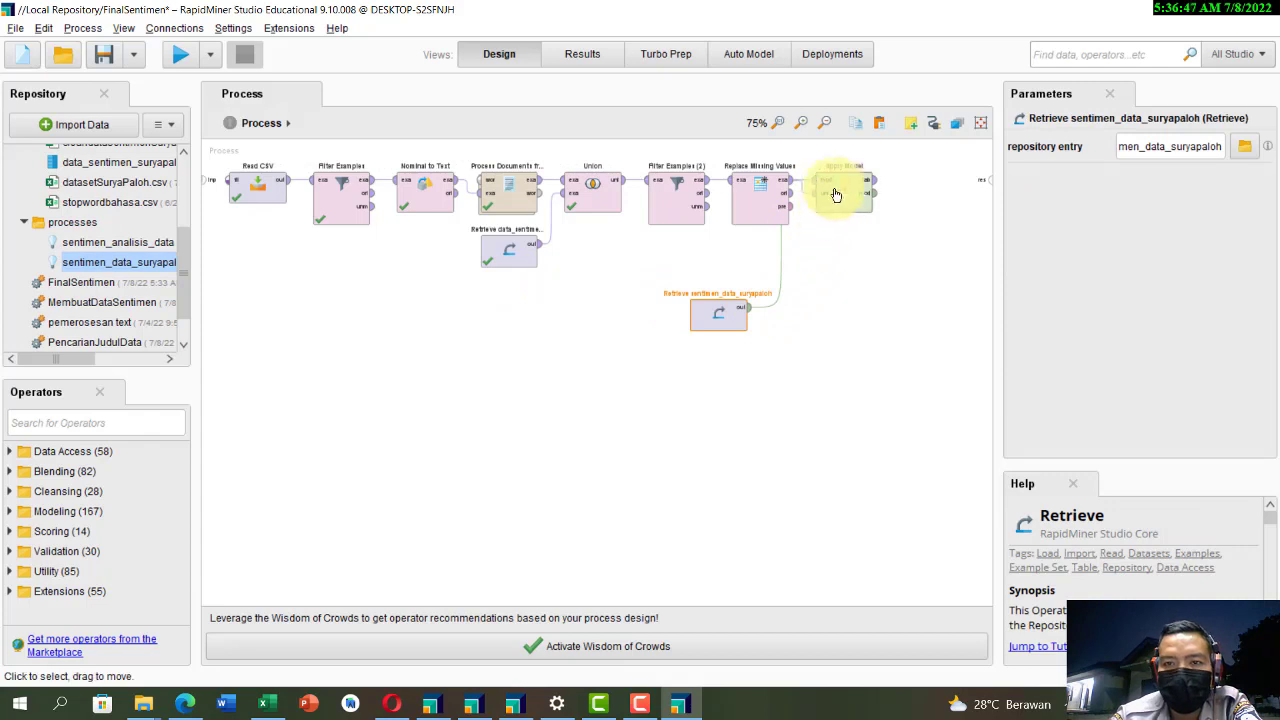
{"action": "left_click_drag", "start_coordinate": [828, 190], "coordinate": [883, 243]}
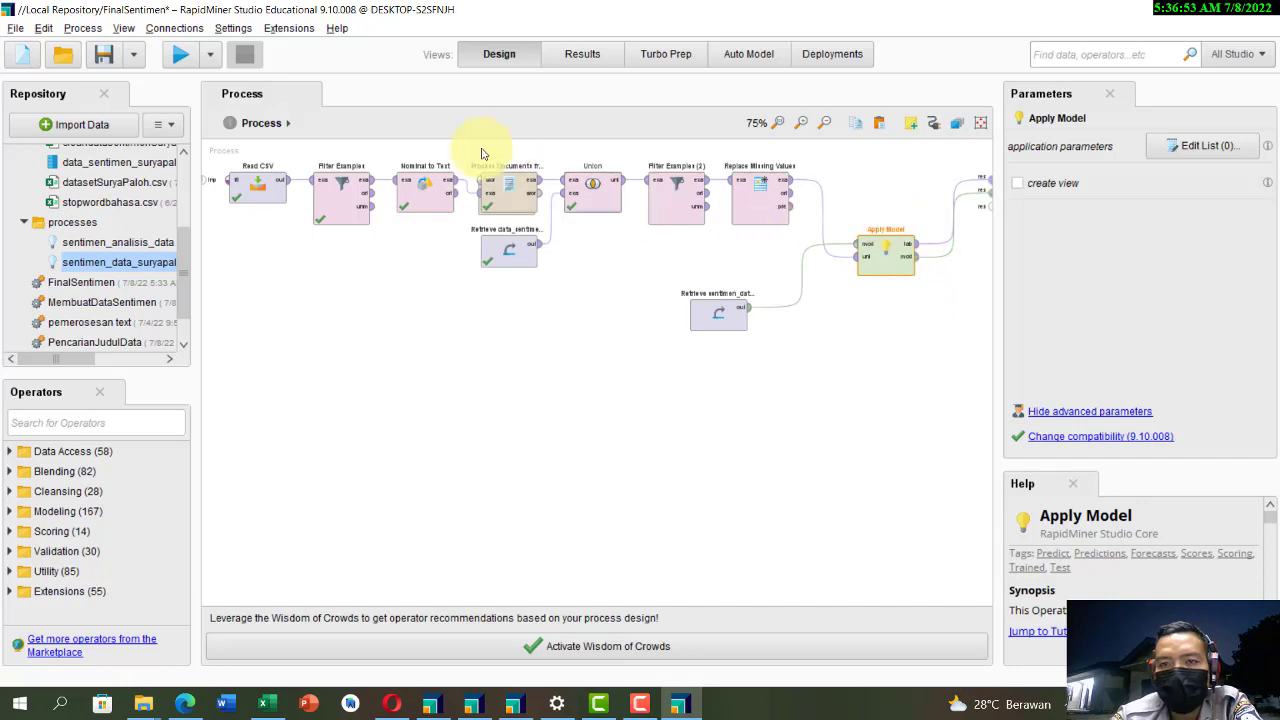
Step: Run the FinalSentimen process and widen the text column in the Apply Model example set
{"action": "left_click", "coordinate": [180, 58]}
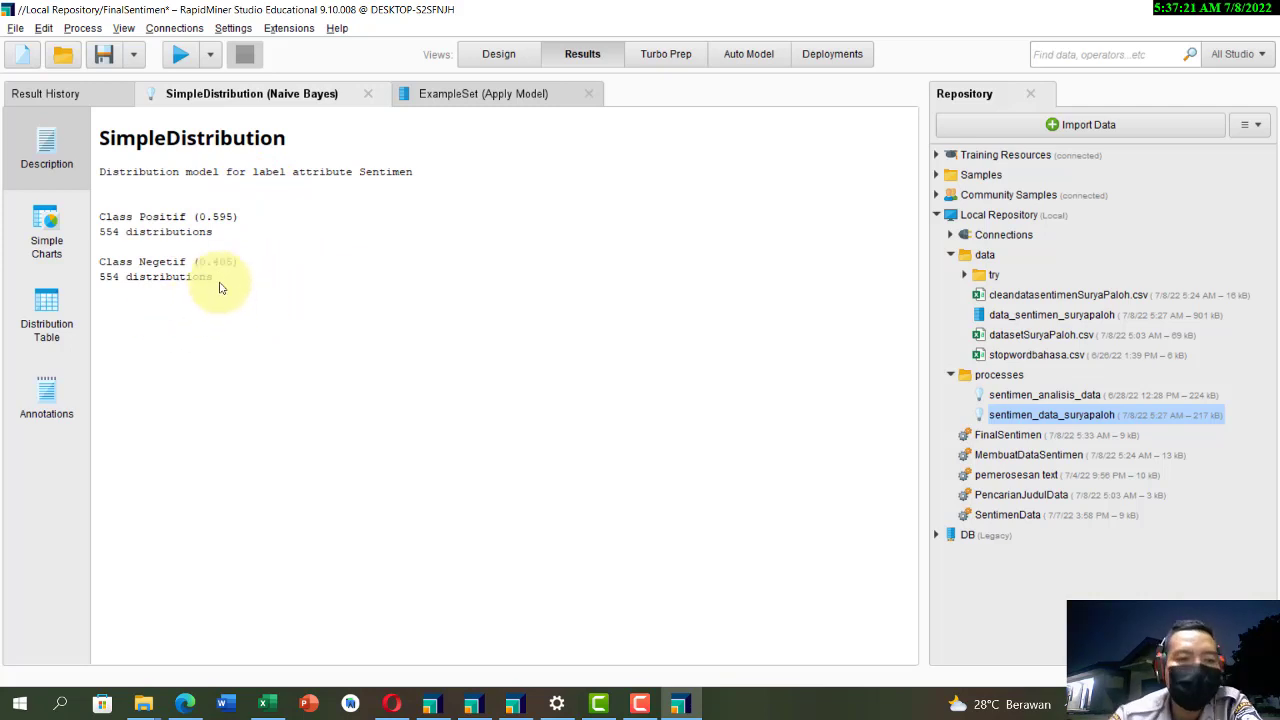
{"action": "left_click", "coordinate": [445, 96]}
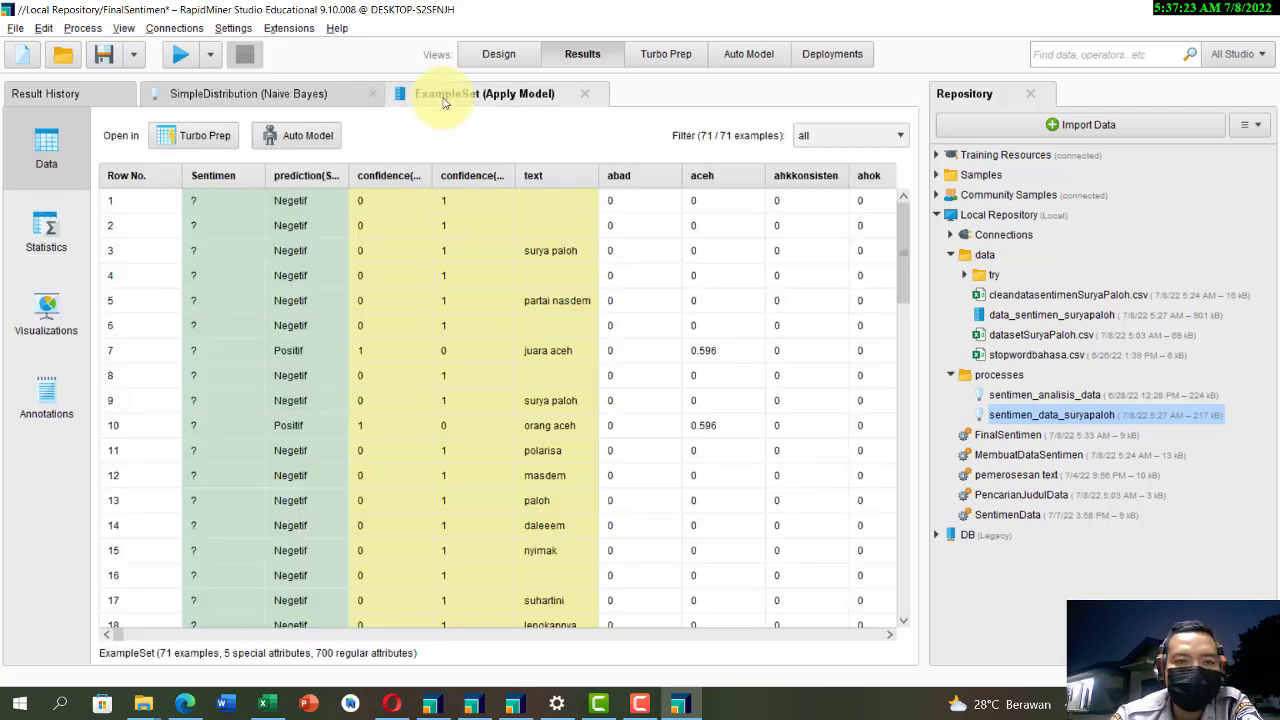
{"action": "left_click", "coordinate": [231, 205]}
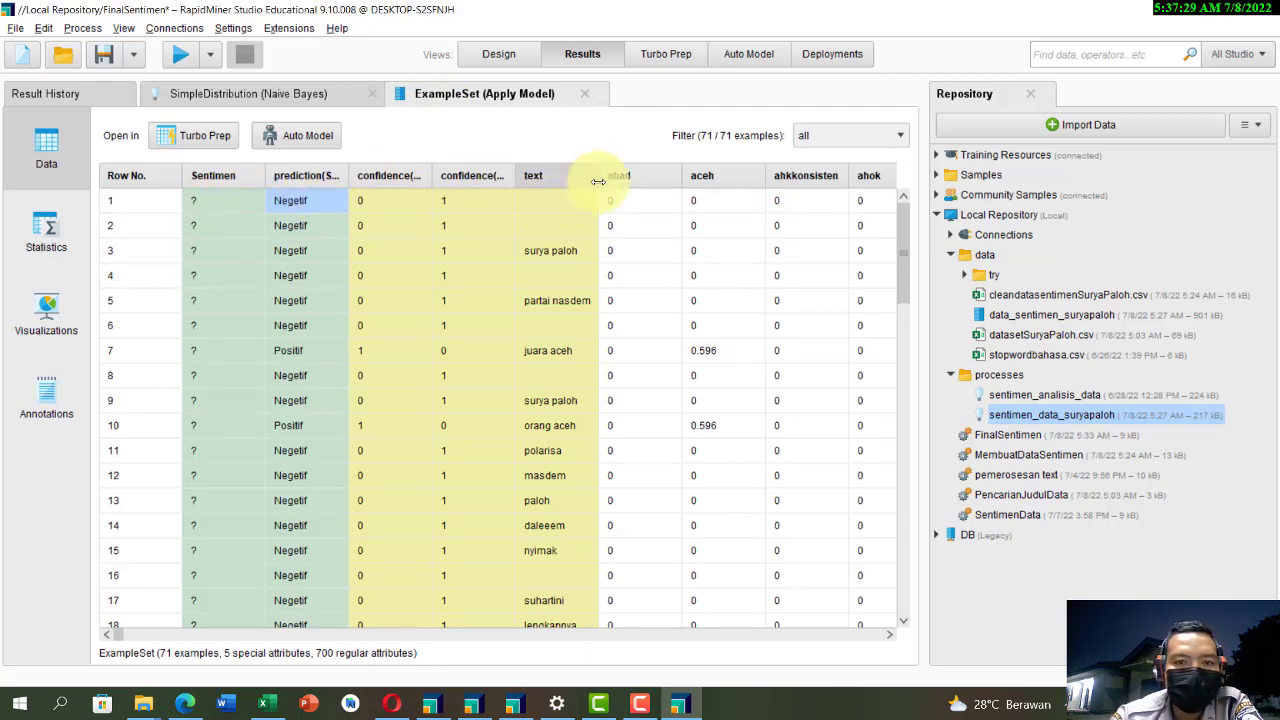
{"action": "left_click_drag", "start_coordinate": [598, 181], "coordinate": [812, 181]}
Step: Examine the predicted sentiments and confidences down to the last tweets, and view the Naive Bayes SimpleDistribution description
{"action": "scroll", "coordinate": [562, 218], "scroll_direction": "down", "scroll_amount": 1}
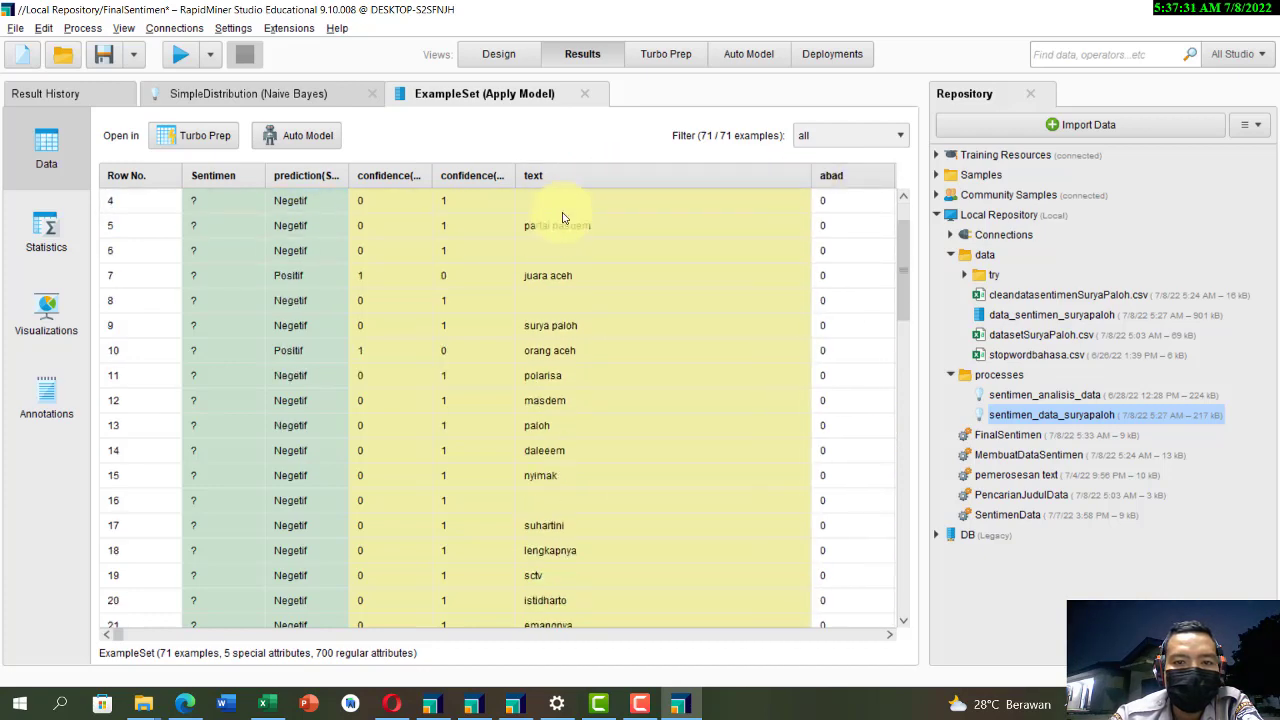
{"action": "scroll", "coordinate": [562, 218], "scroll_direction": "down", "scroll_amount": 1}
{"action": "scroll", "coordinate": [566, 246], "scroll_direction": "up", "scroll_amount": 1}
{"action": "scroll", "coordinate": [300, 234], "scroll_direction": "down", "scroll_amount": 3}
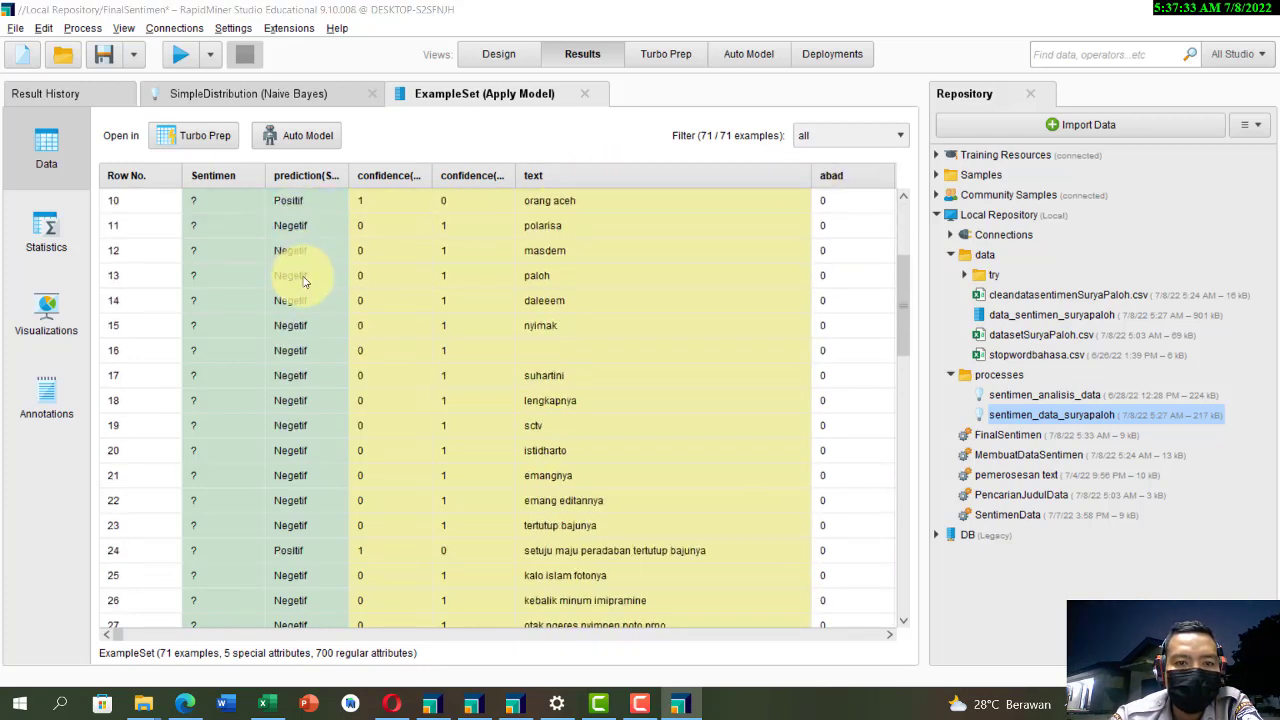
{"action": "scroll", "coordinate": [305, 282], "scroll_direction": "down", "scroll_amount": 3}
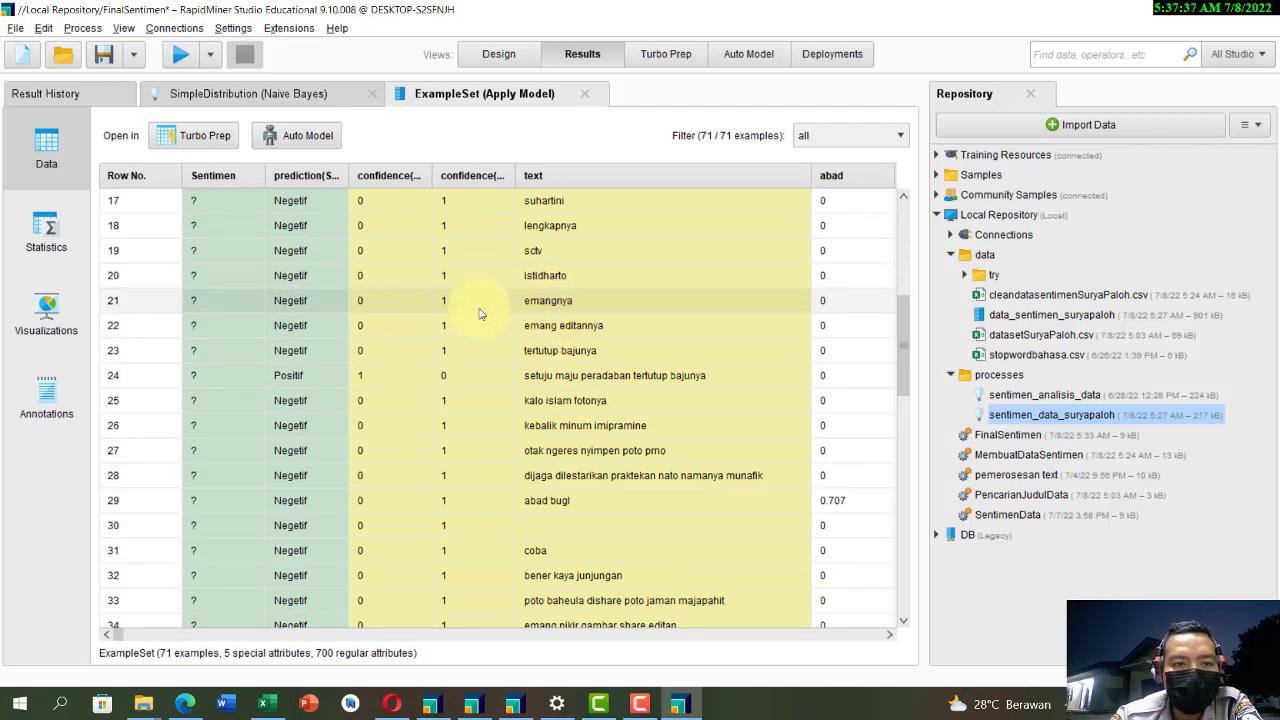
{"action": "scroll", "coordinate": [479, 314], "scroll_direction": "down", "scroll_amount": 4}
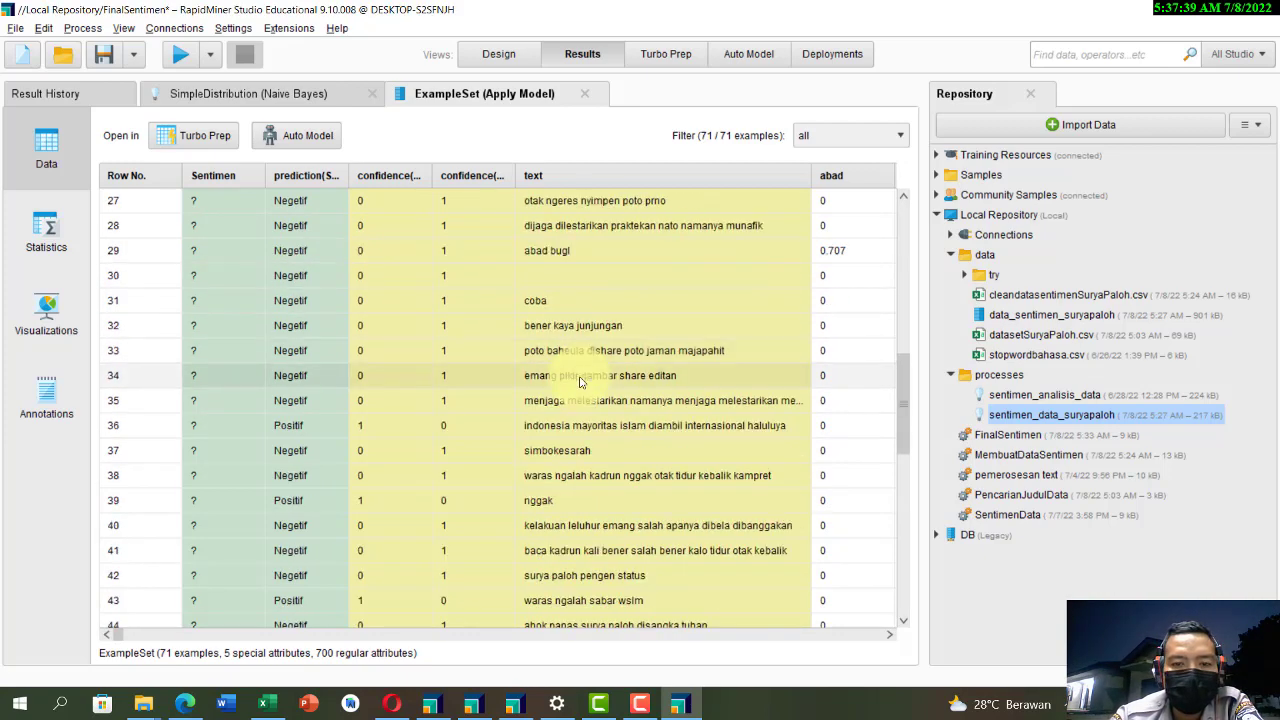
{"action": "scroll", "coordinate": [580, 382], "scroll_direction": "down", "scroll_amount": 9}
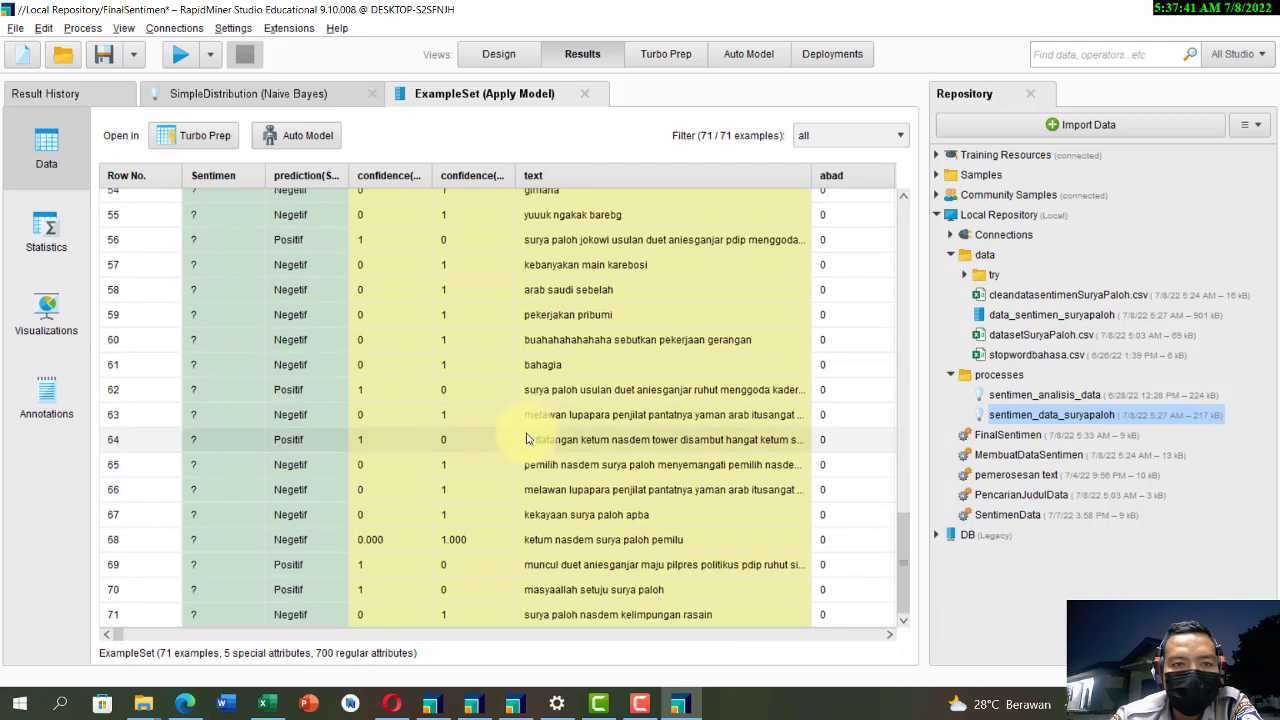
{"action": "scroll", "coordinate": [600, 443], "scroll_direction": "up", "scroll_amount": 3}
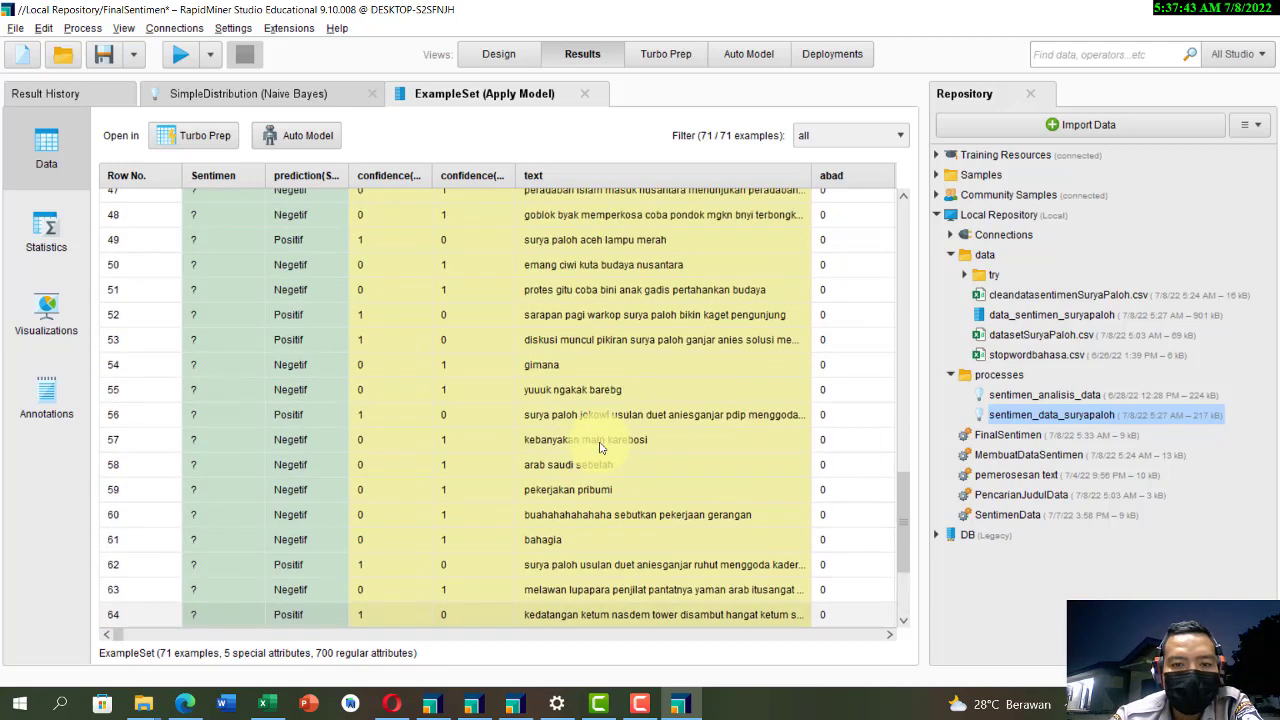
{"action": "scroll", "coordinate": [391, 329], "scroll_direction": "down", "scroll_amount": 2}
{"action": "left_click", "coordinate": [330, 96]}
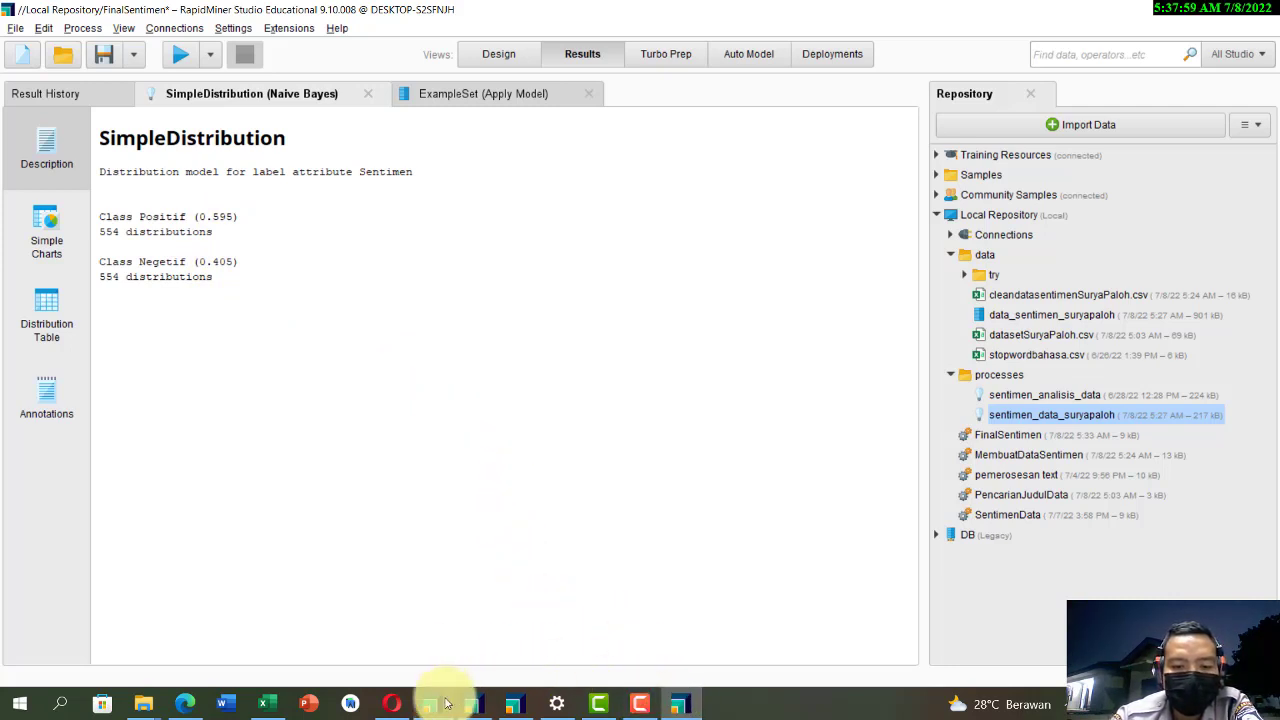
Step: Switch to Edge and review the assignment's dataset size, Twitter topic and Naive Bayes algorithm requirements
{"action": "mouse_move", "coordinate": [432, 704]}
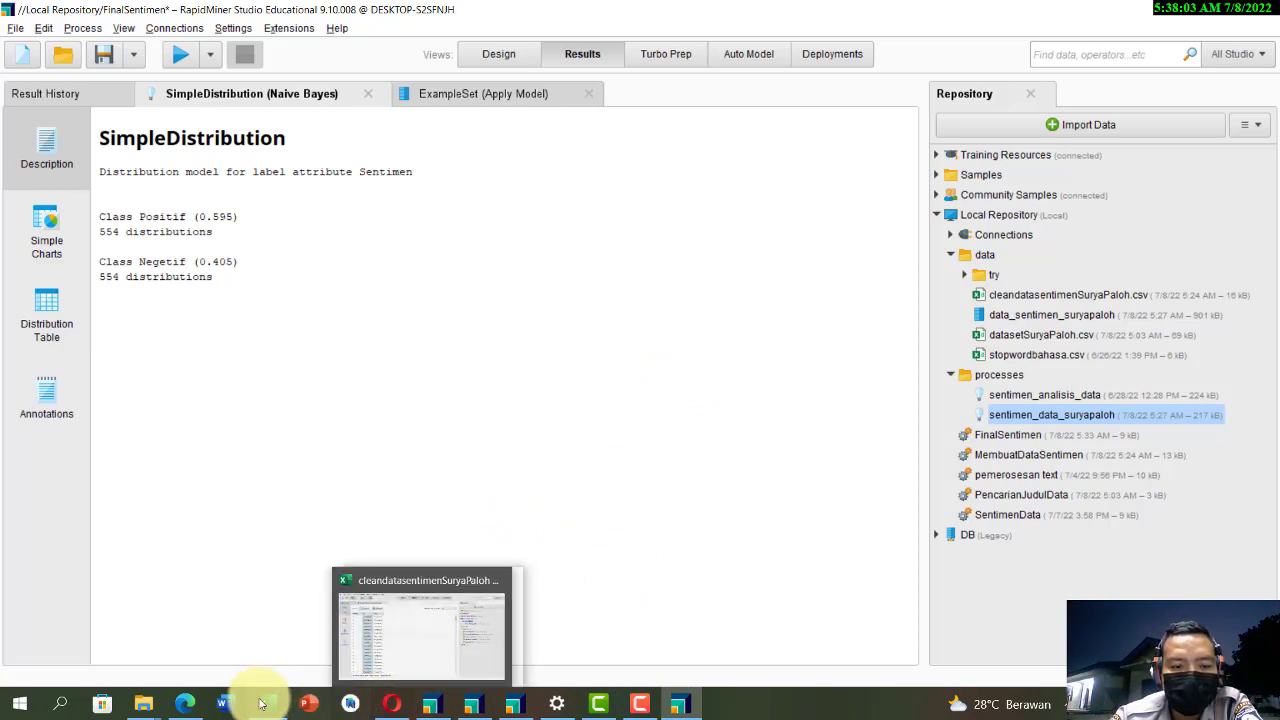
{"action": "left_click", "coordinate": [192, 703]}
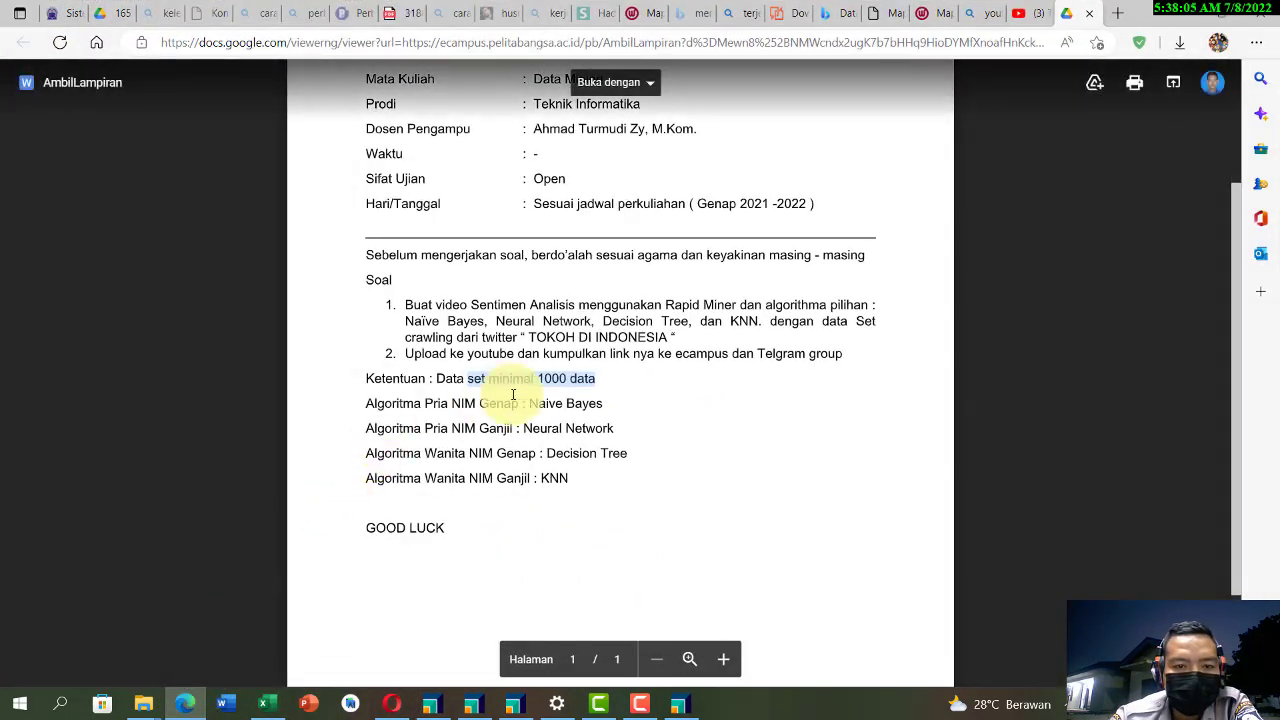
{"action": "double_click", "coordinate": [586, 380]}
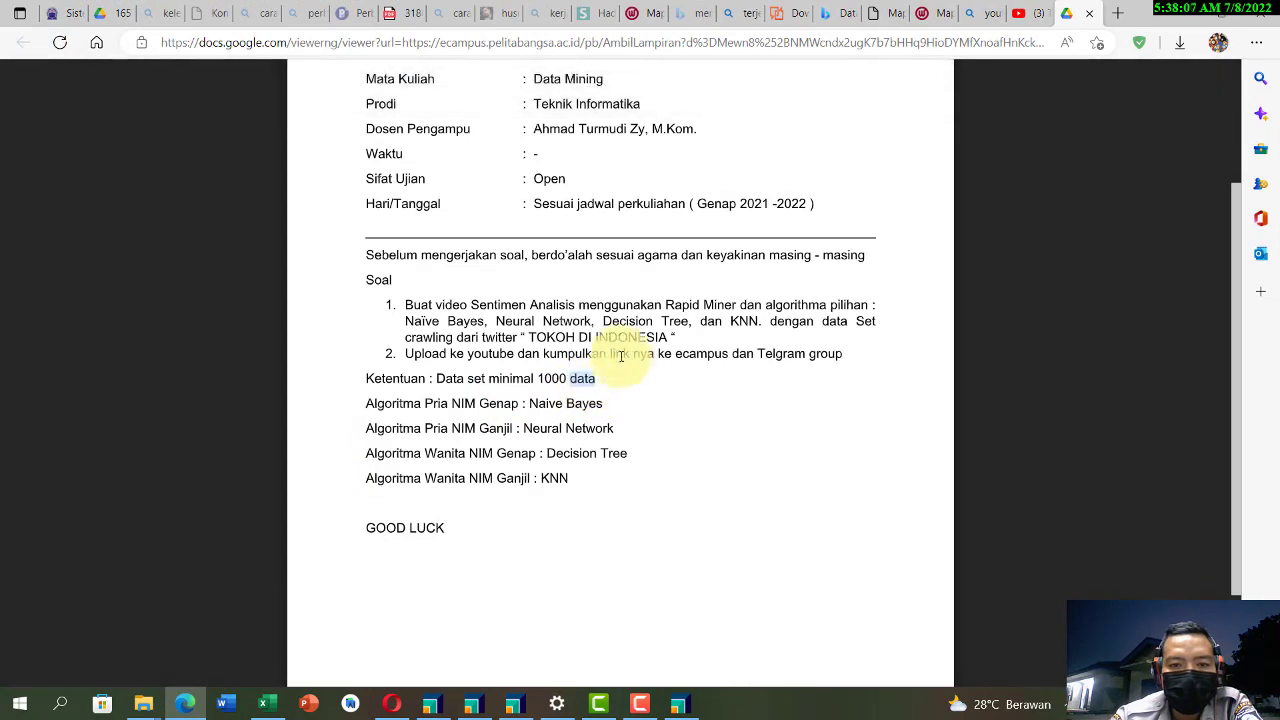
{"action": "left_click_drag", "start_coordinate": [672, 337], "coordinate": [528, 340]}
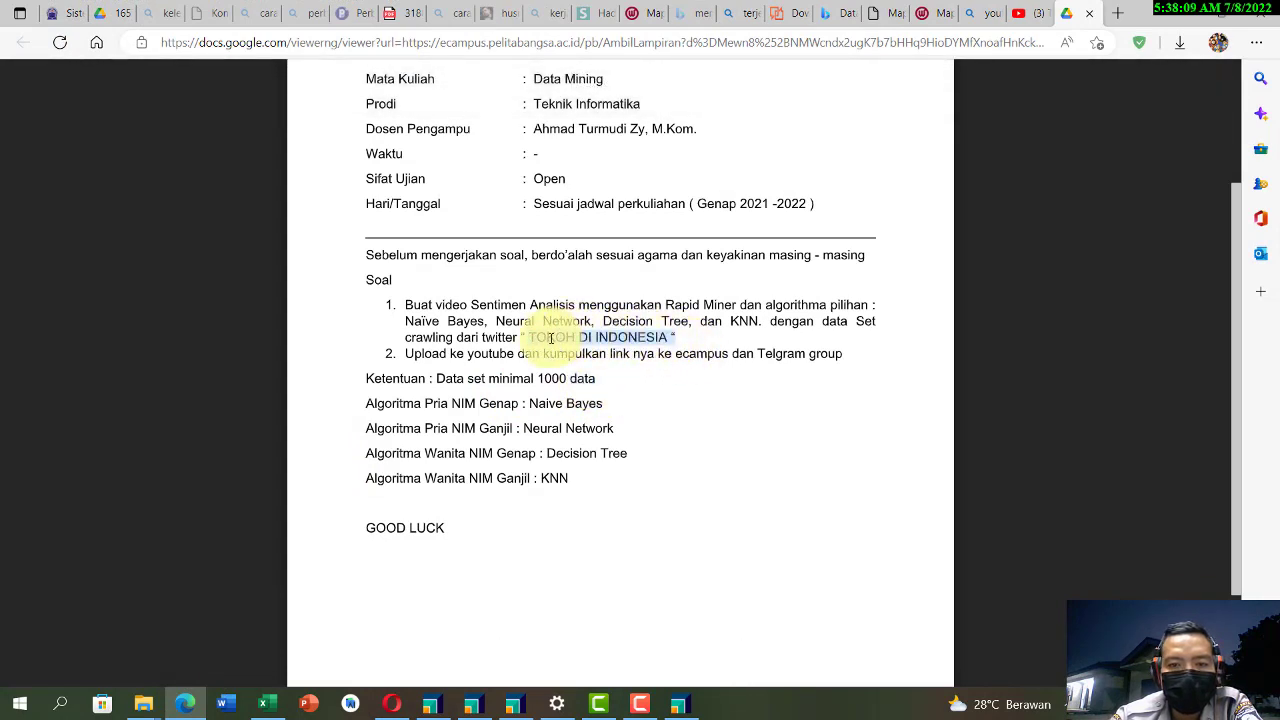
{"action": "left_click_drag", "start_coordinate": [632, 412], "coordinate": [400, 406]}
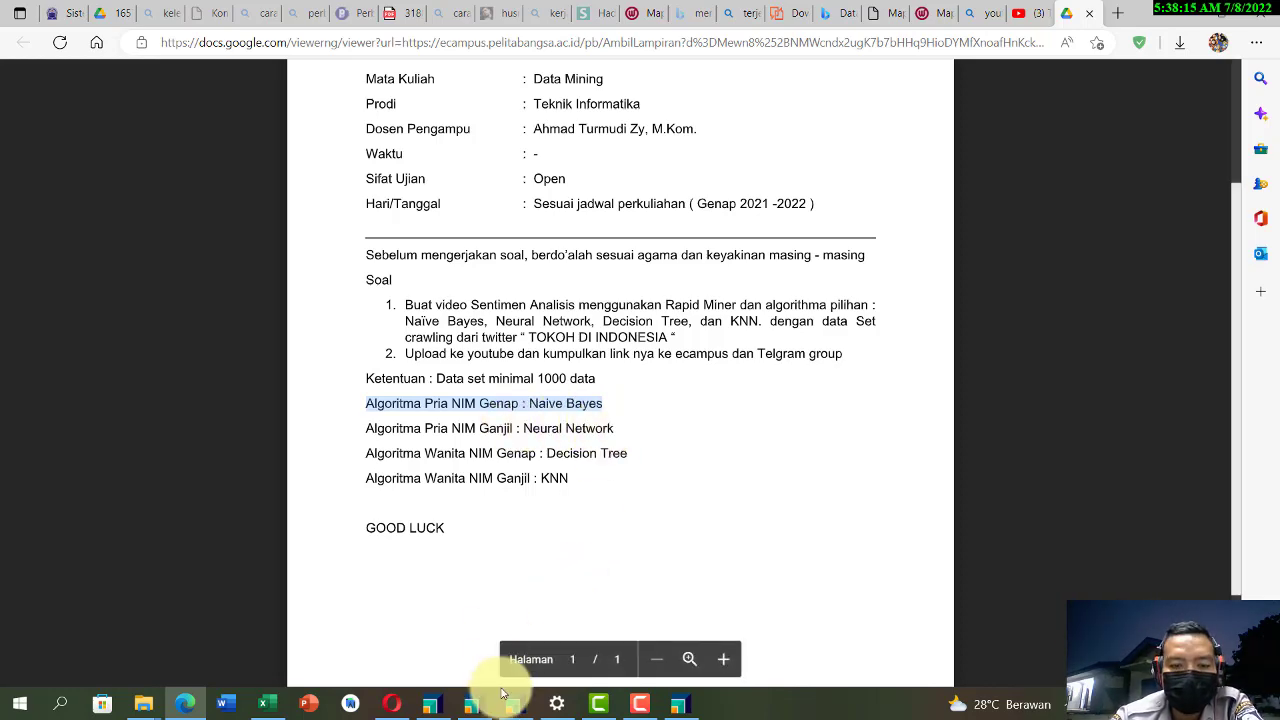
Step: Switch to RapidMiner's PencarianJudulData process and inspect the Search Twitter operator's parameters in its design
{"action": "left_click", "coordinate": [430, 704]}
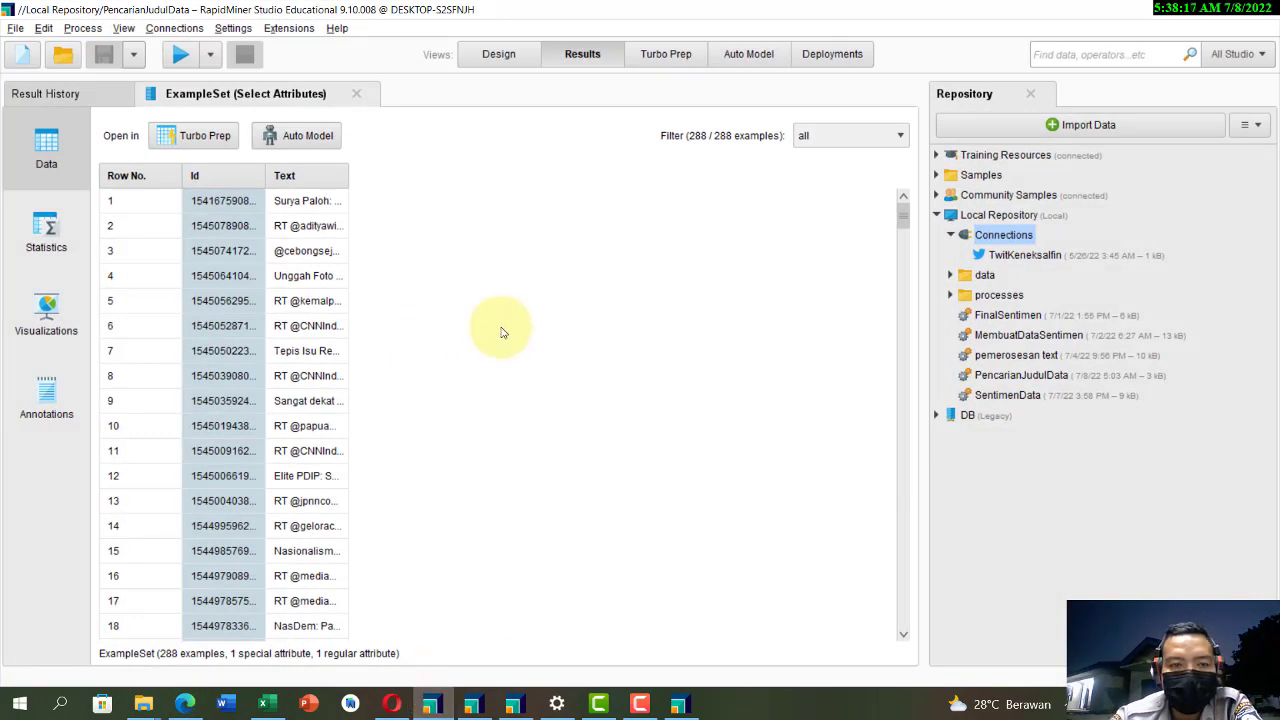
{"action": "left_click", "coordinate": [506, 56]}
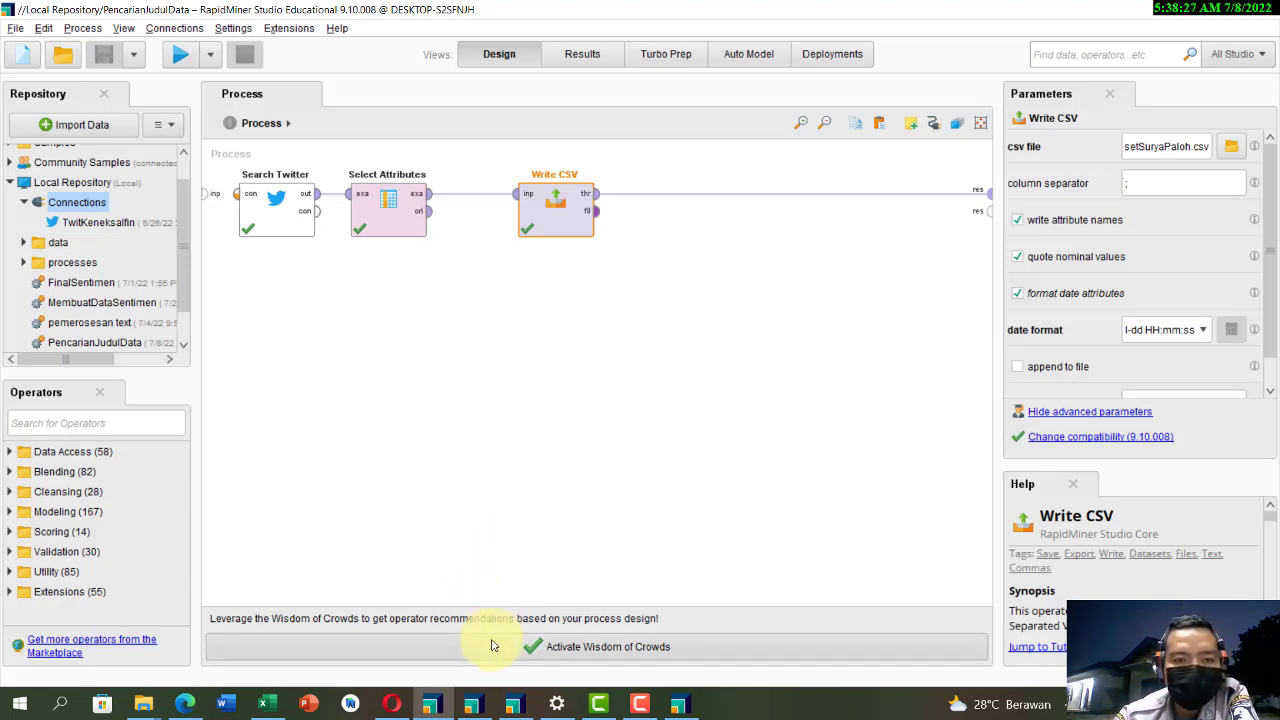
{"action": "left_click", "coordinate": [296, 208]}
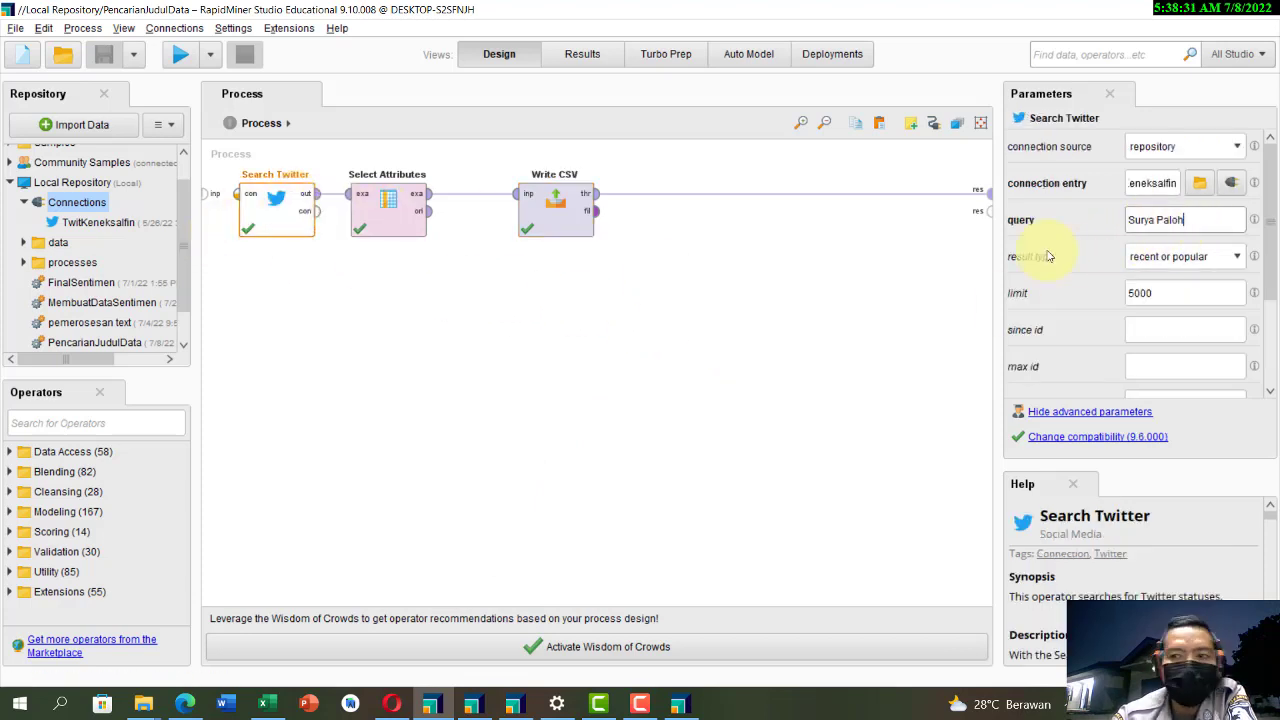
Step: Review the MembuatDataSentimen and SentimenData process designs in their separate windows
{"action": "left_click", "coordinate": [471, 704]}
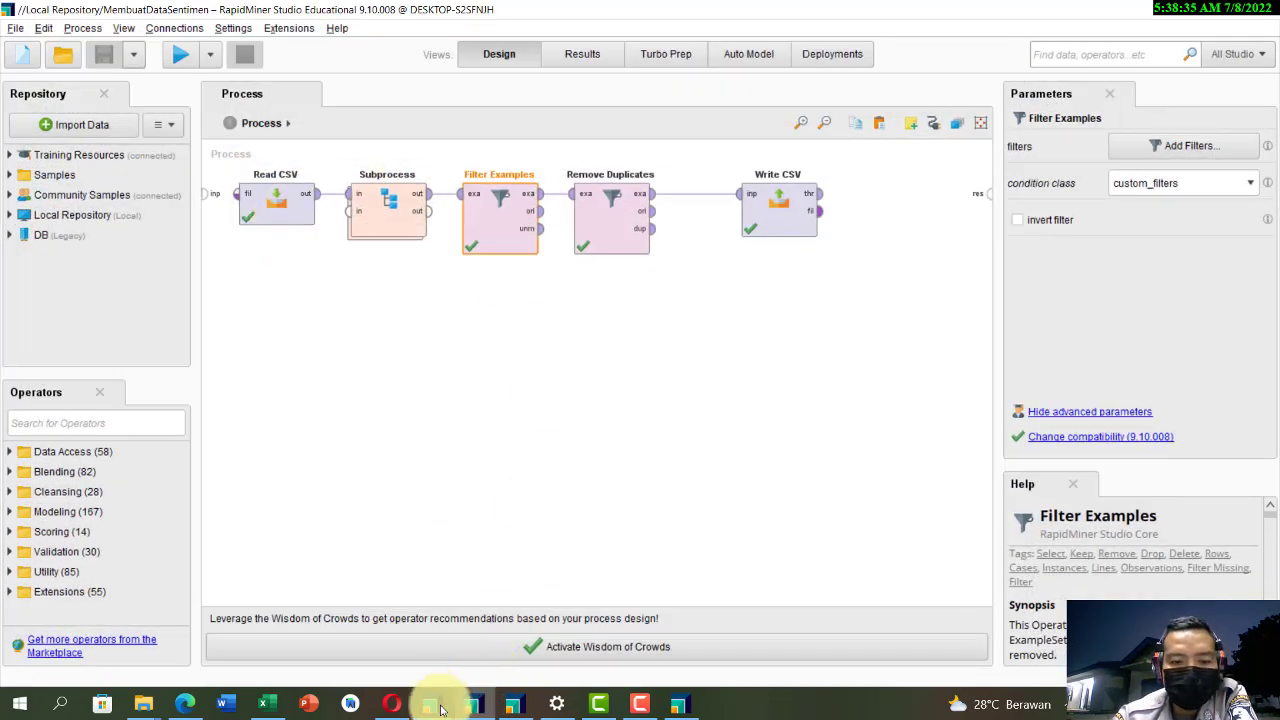
{"action": "left_click", "coordinate": [437, 706]}
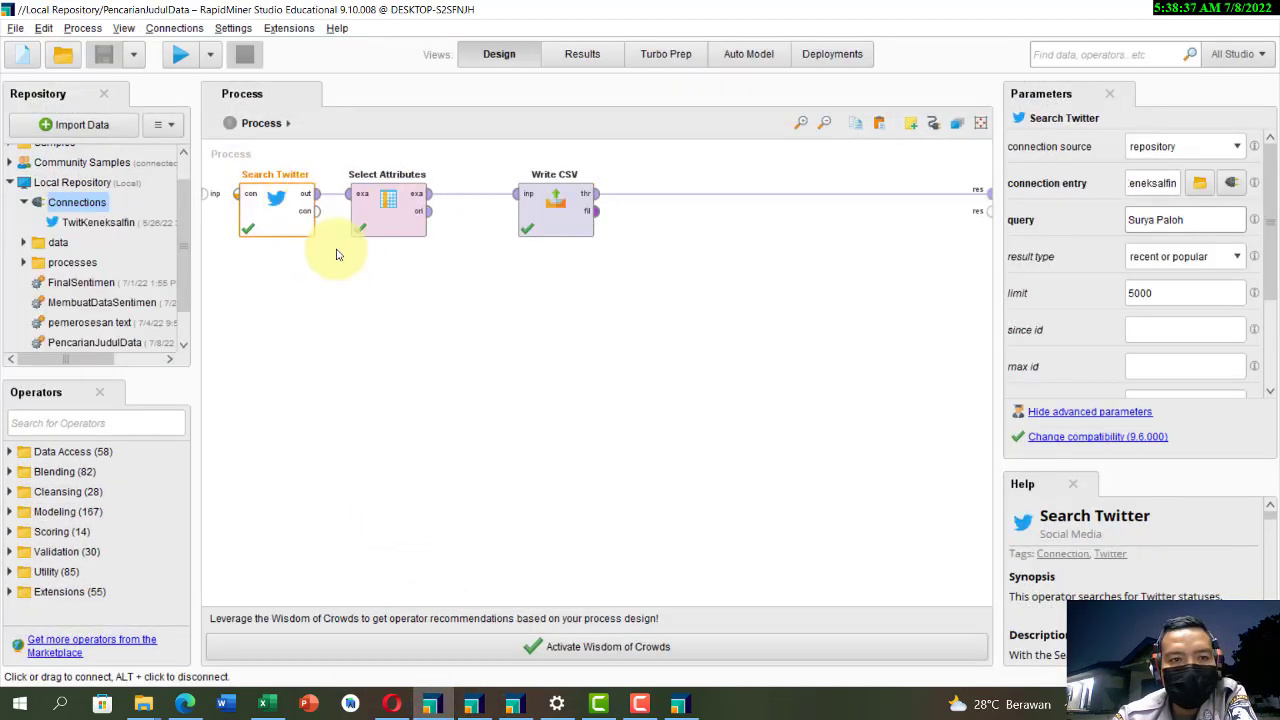
{"action": "left_click", "coordinate": [472, 706]}
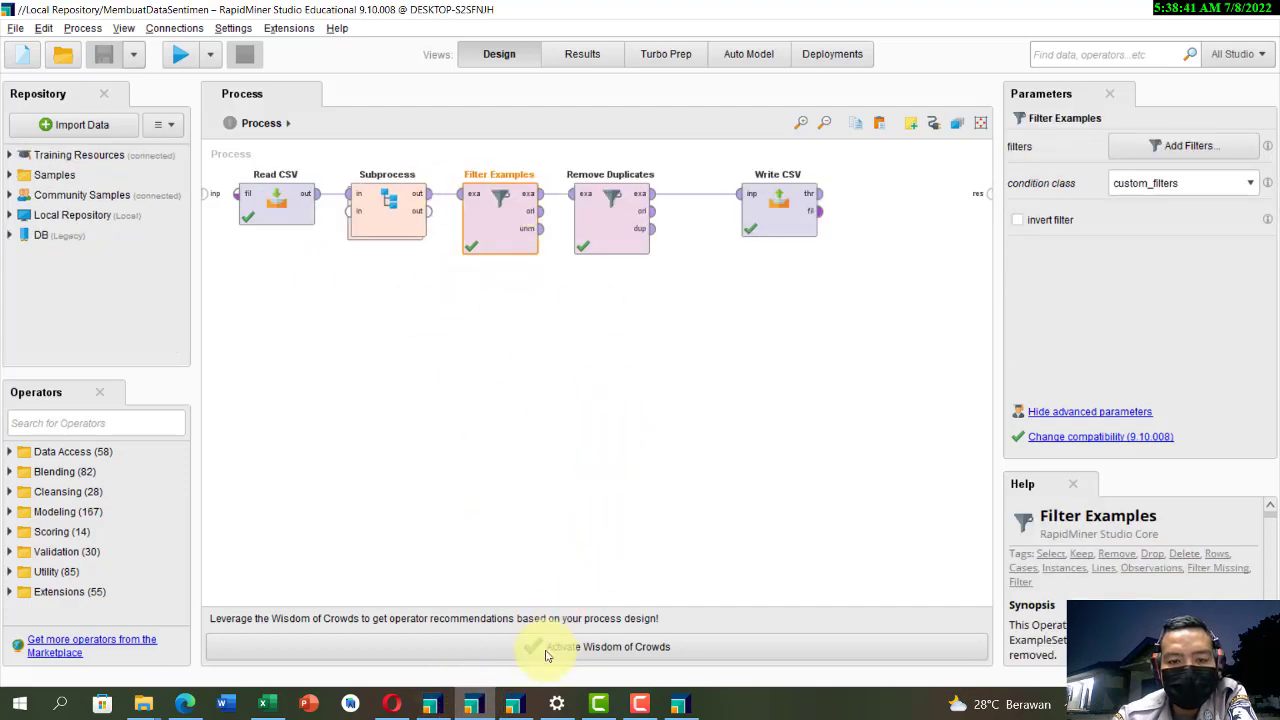
{"action": "left_click", "coordinate": [514, 700]}
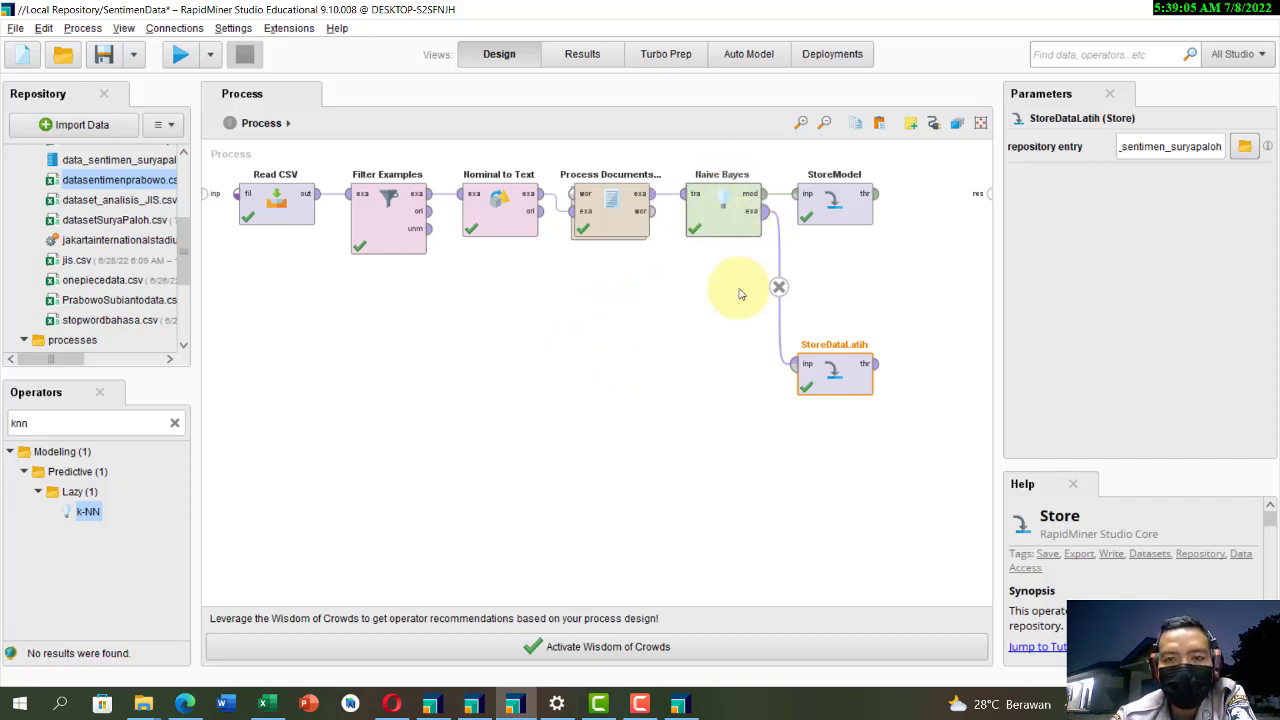
Step: Return to the FinalSentimen process and review its design and the SimpleDistribution result
{"action": "left_click", "coordinate": [678, 704]}
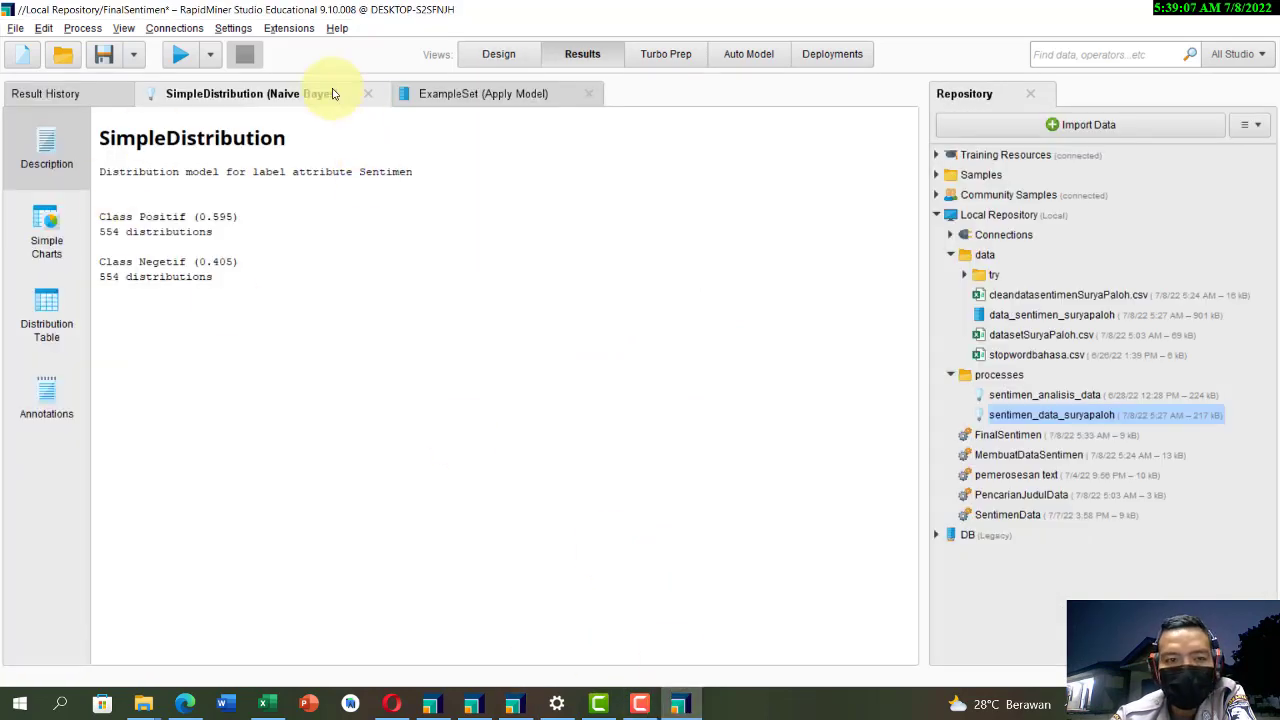
{"action": "left_click", "coordinate": [476, 60]}
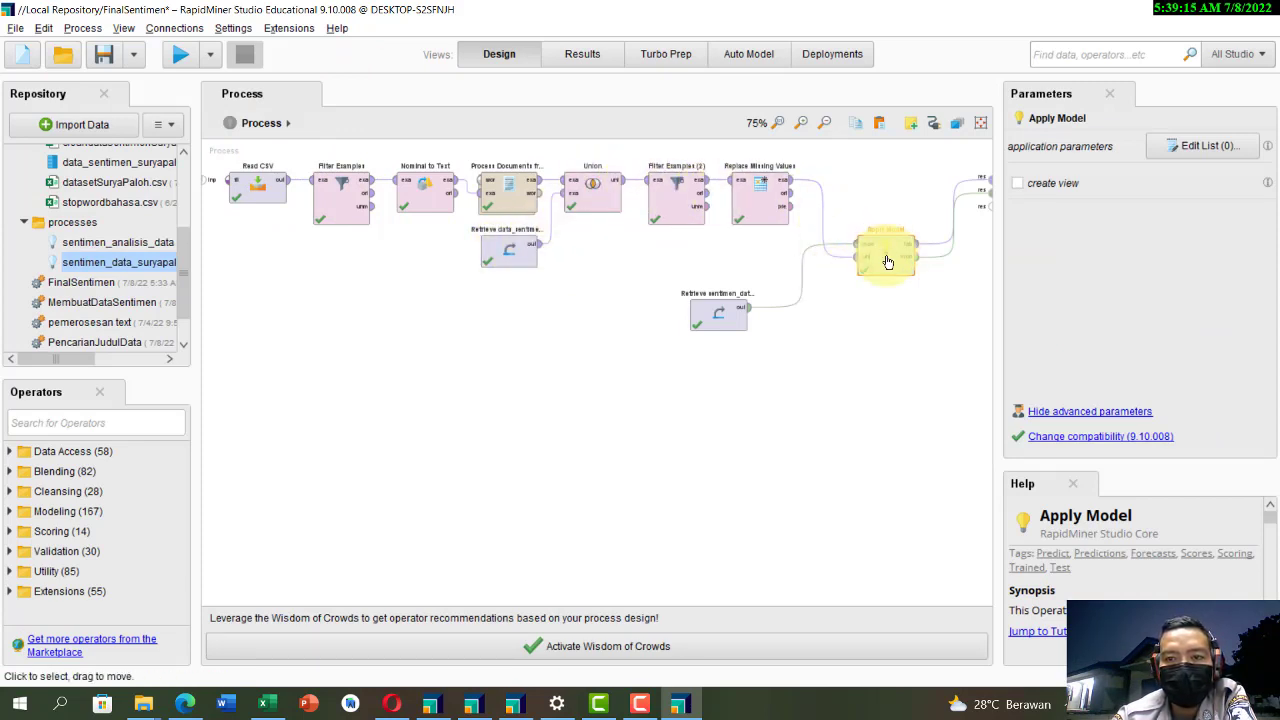
{"action": "left_click", "coordinate": [590, 60]}
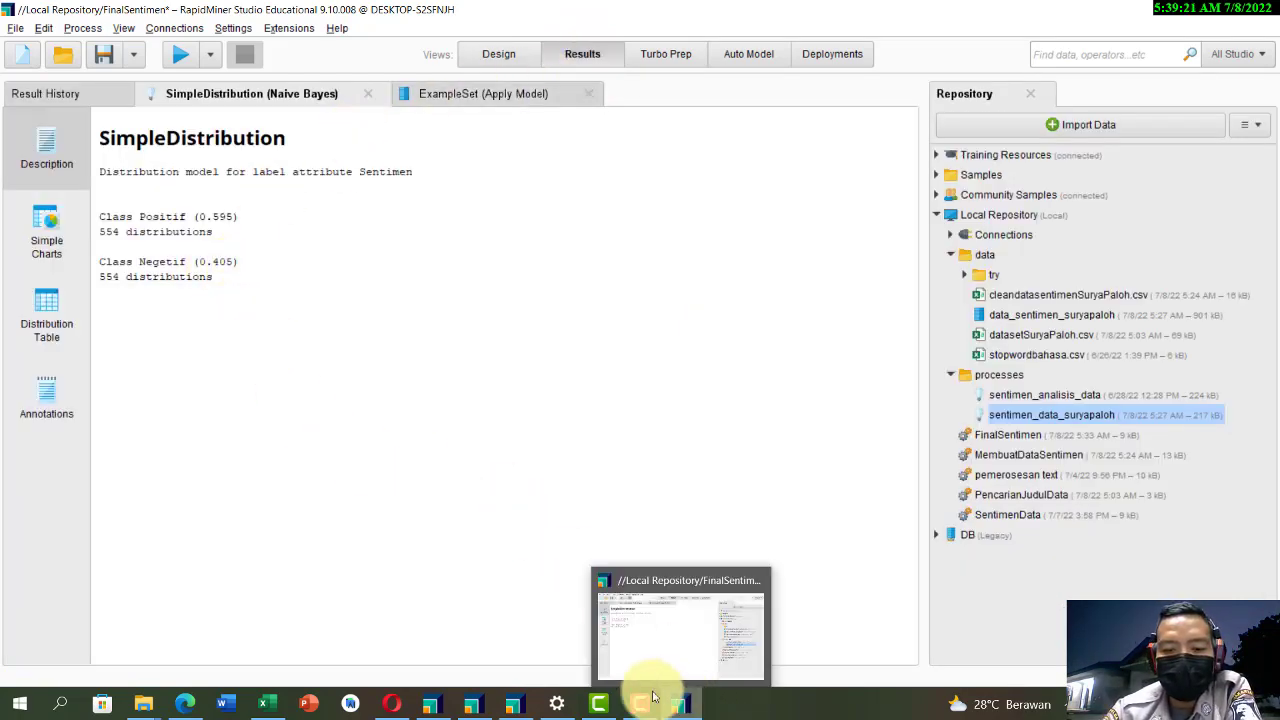
{"action": "mouse_move", "coordinate": [645, 700]}
{"action": "mouse_move", "coordinate": [643, 665]}
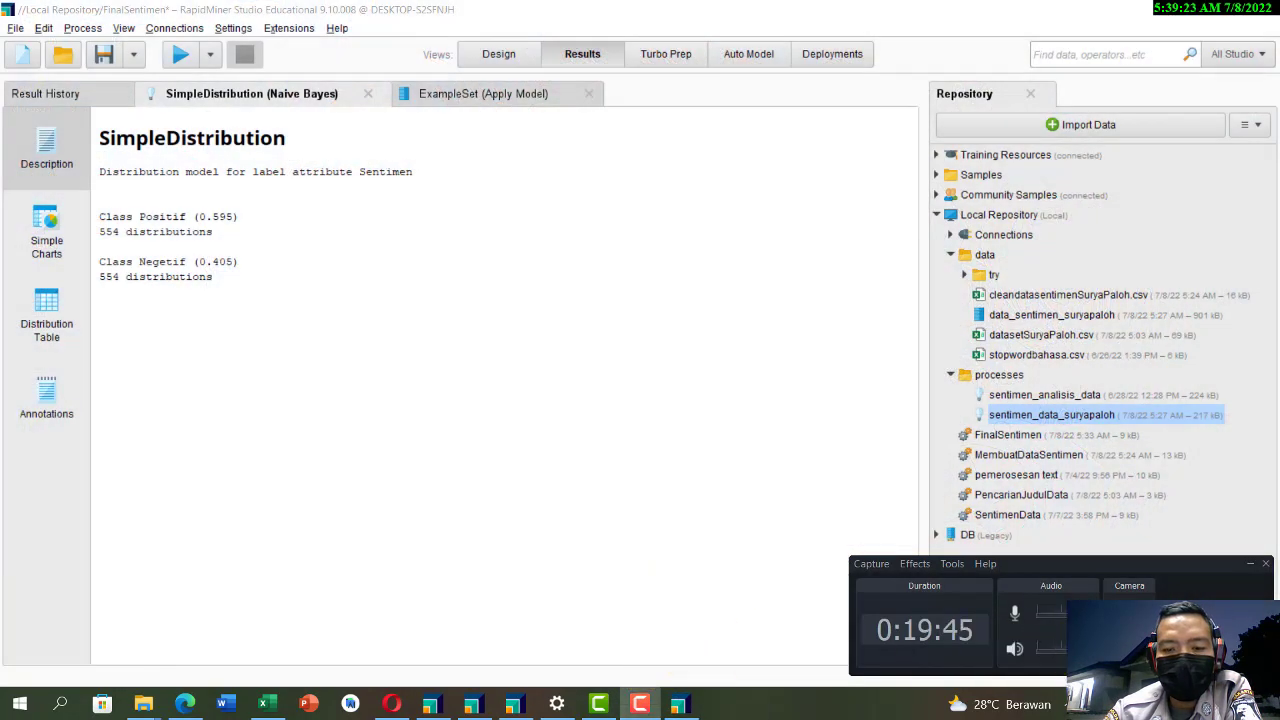